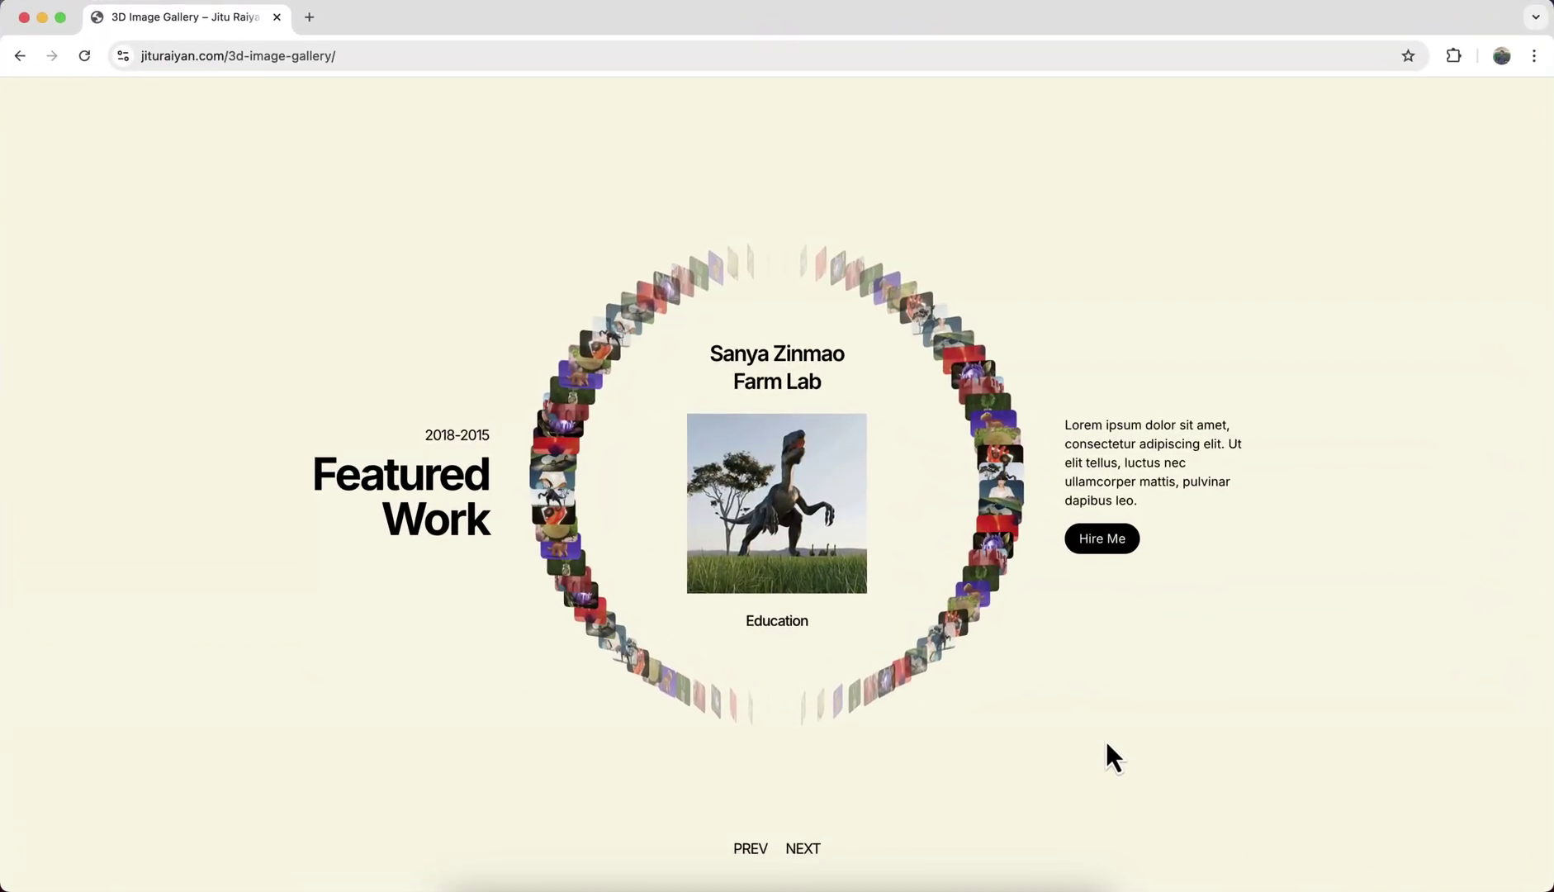
- Preview the finished gallery by stepping it forward once and back twice
{"action": "mouse_move", "coordinate": [1006, 517]}
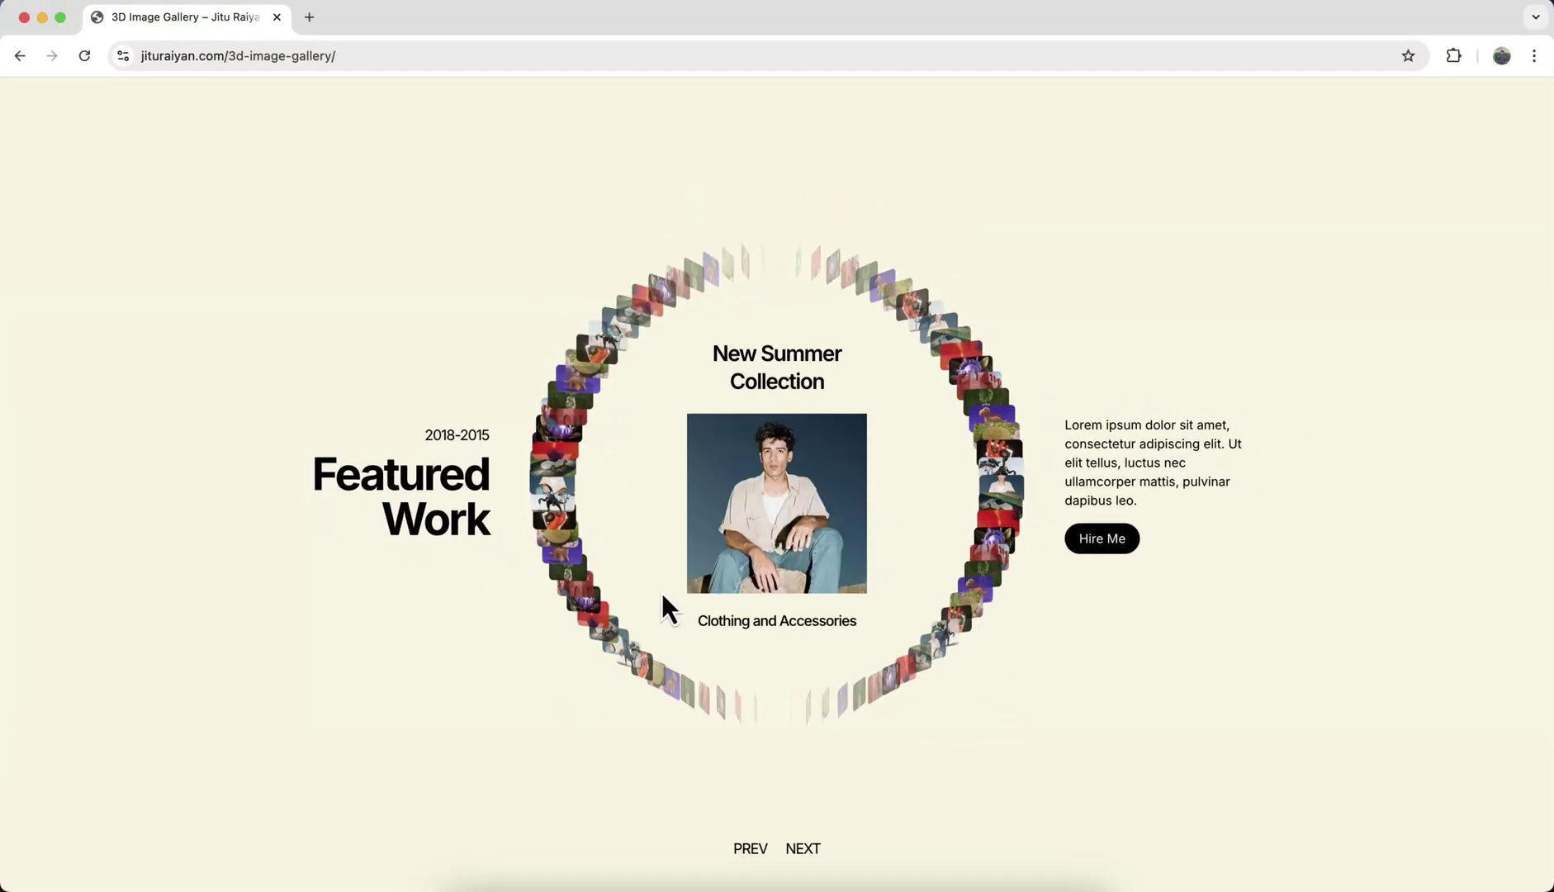
{"action": "left_click", "coordinate": [796, 848]}
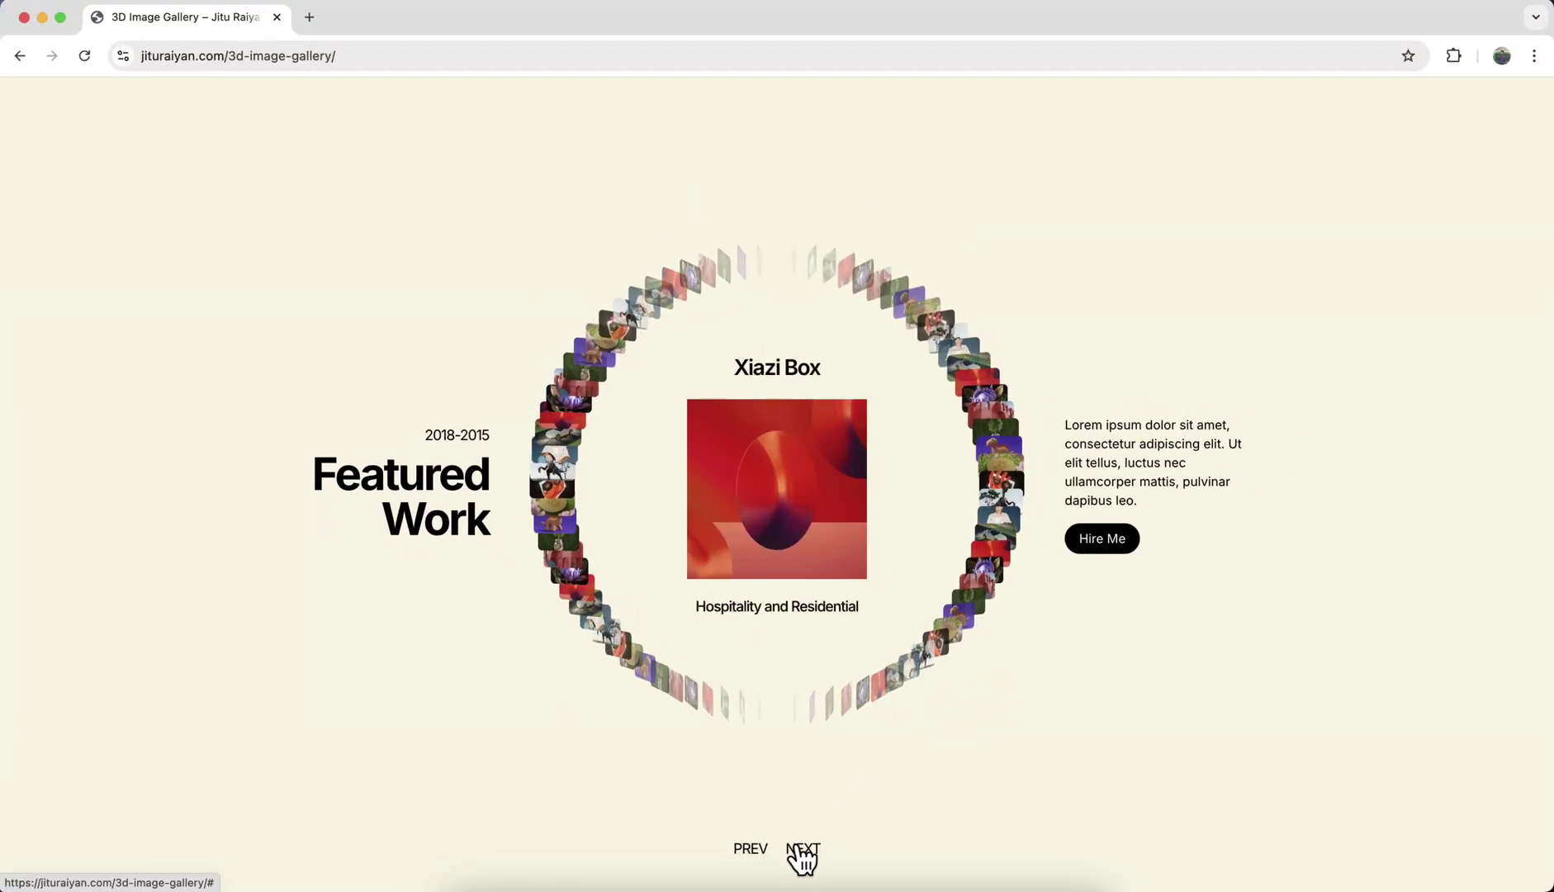
{"action": "left_click", "coordinate": [761, 852]}
{"action": "left_click", "coordinate": [760, 852]}
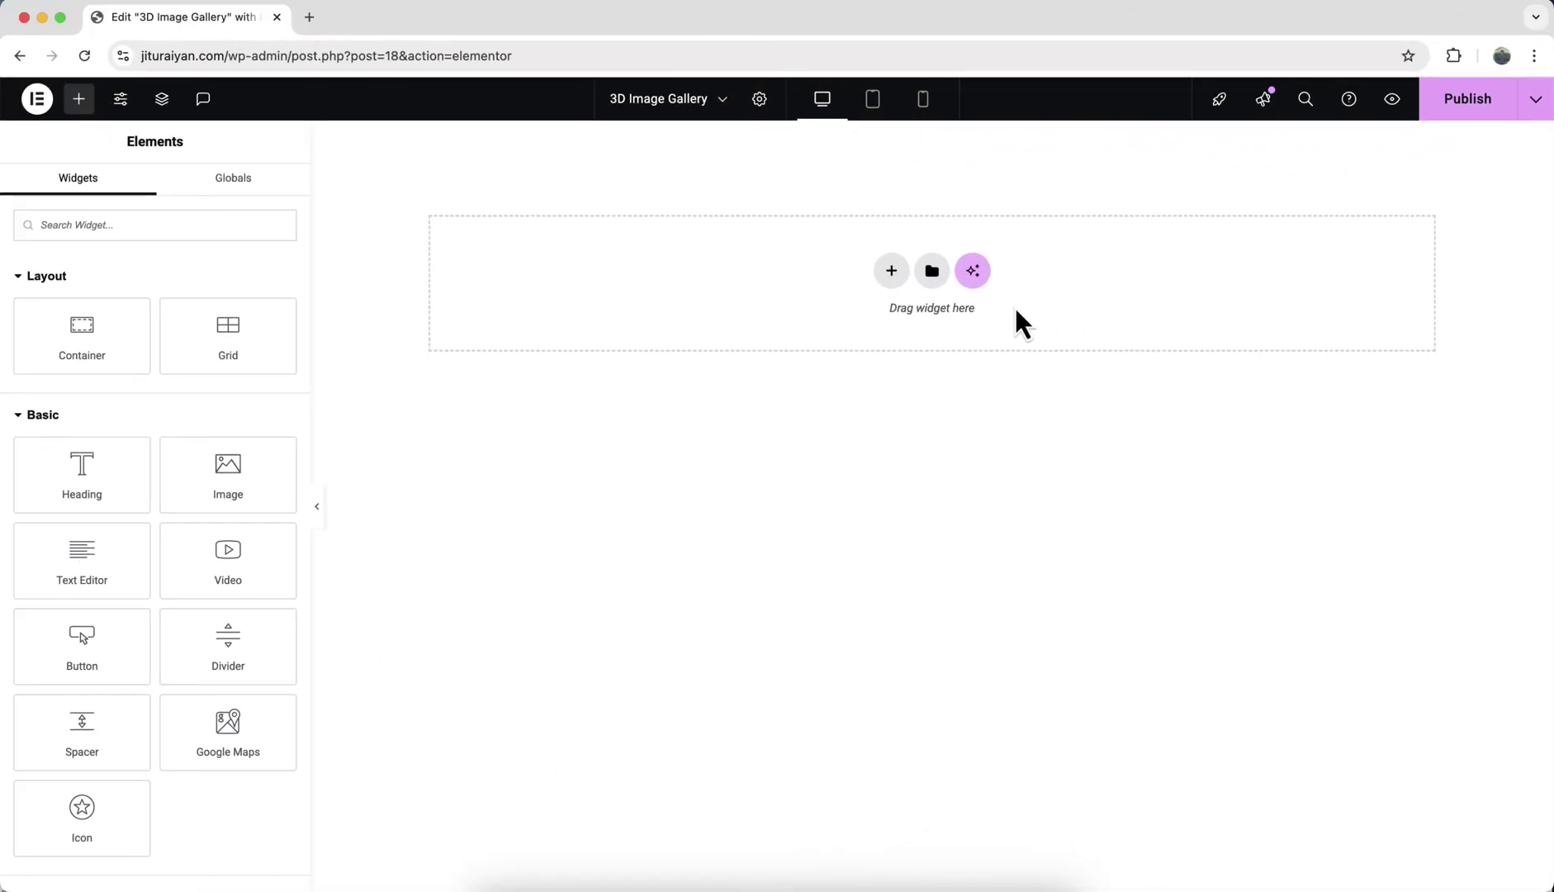
- Add a Flexbox container with a two-column structure and select its parent in the Navigator
{"action": "left_click", "coordinate": [891, 273]}
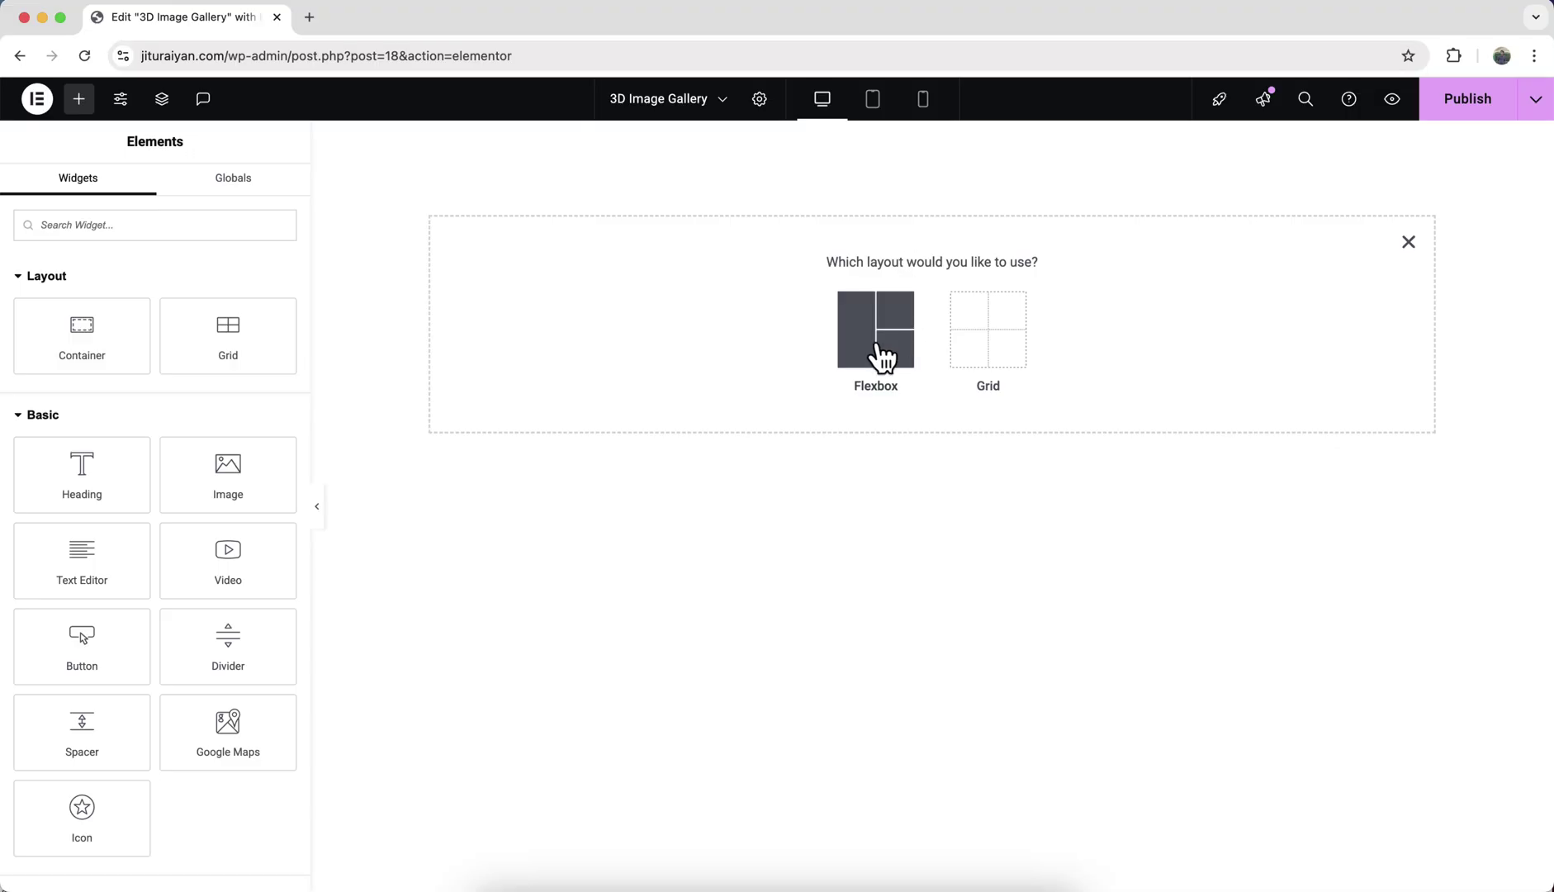
{"action": "left_click", "coordinate": [878, 352]}
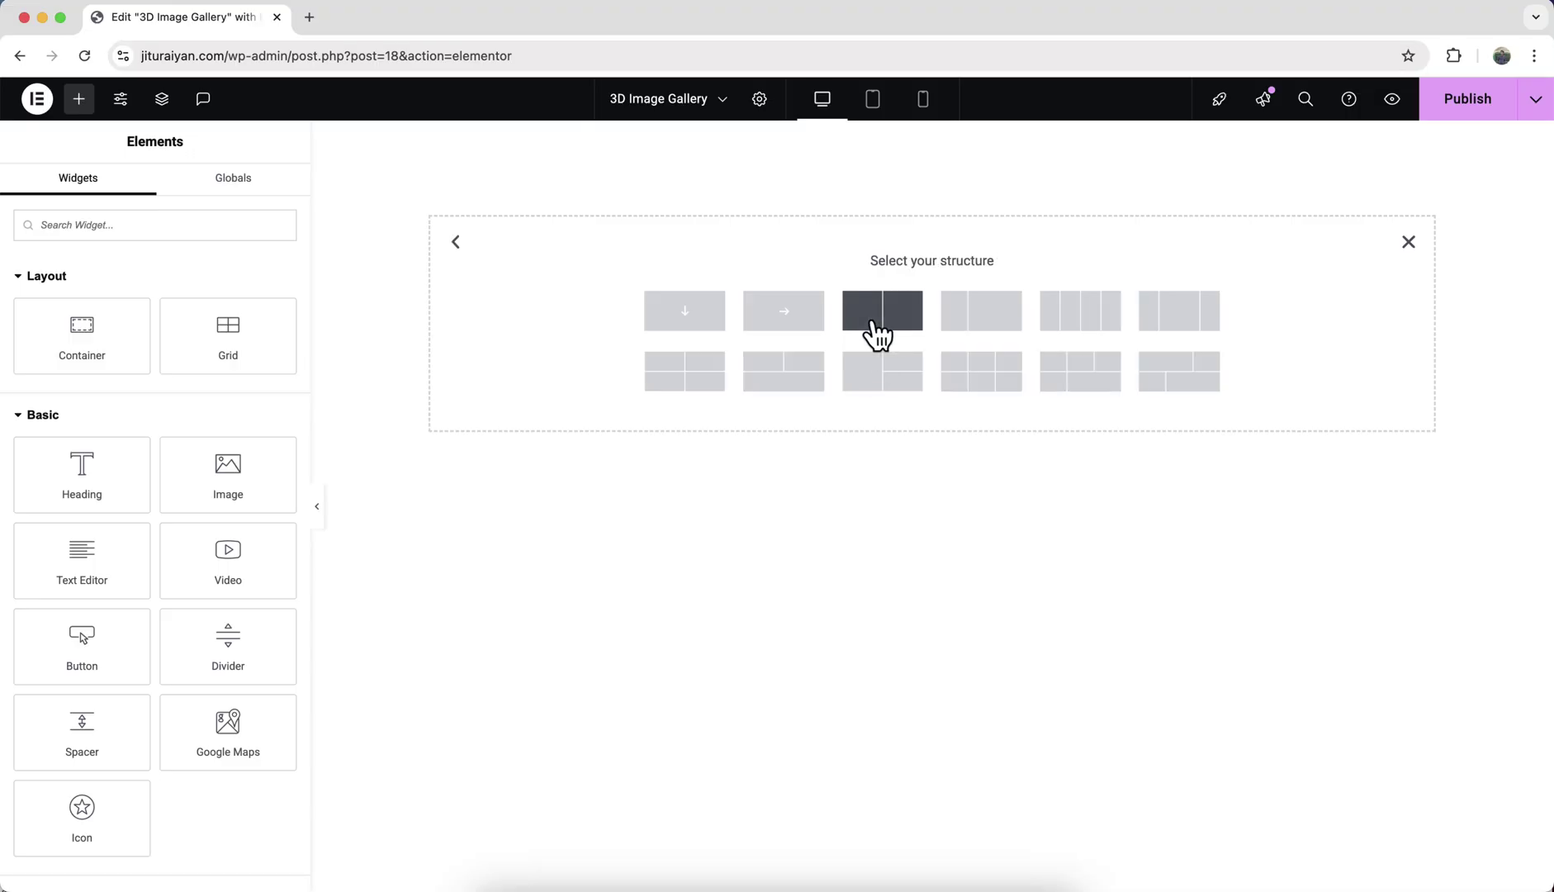
{"action": "left_click", "coordinate": [877, 327]}
{"action": "right_click", "coordinate": [771, 178]}
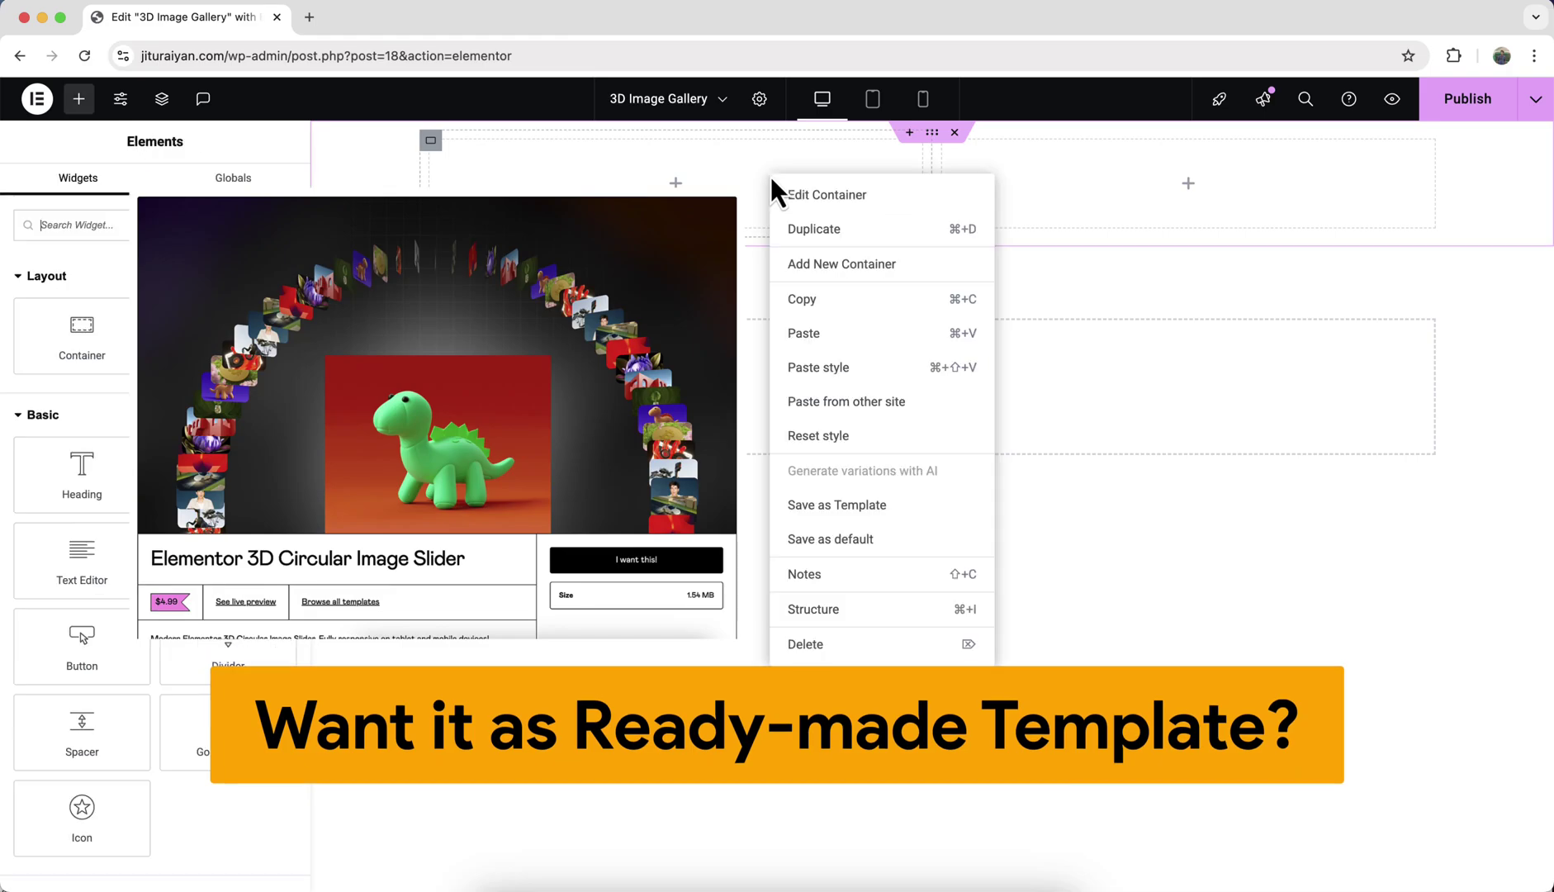
{"action": "left_click", "coordinate": [822, 610]}
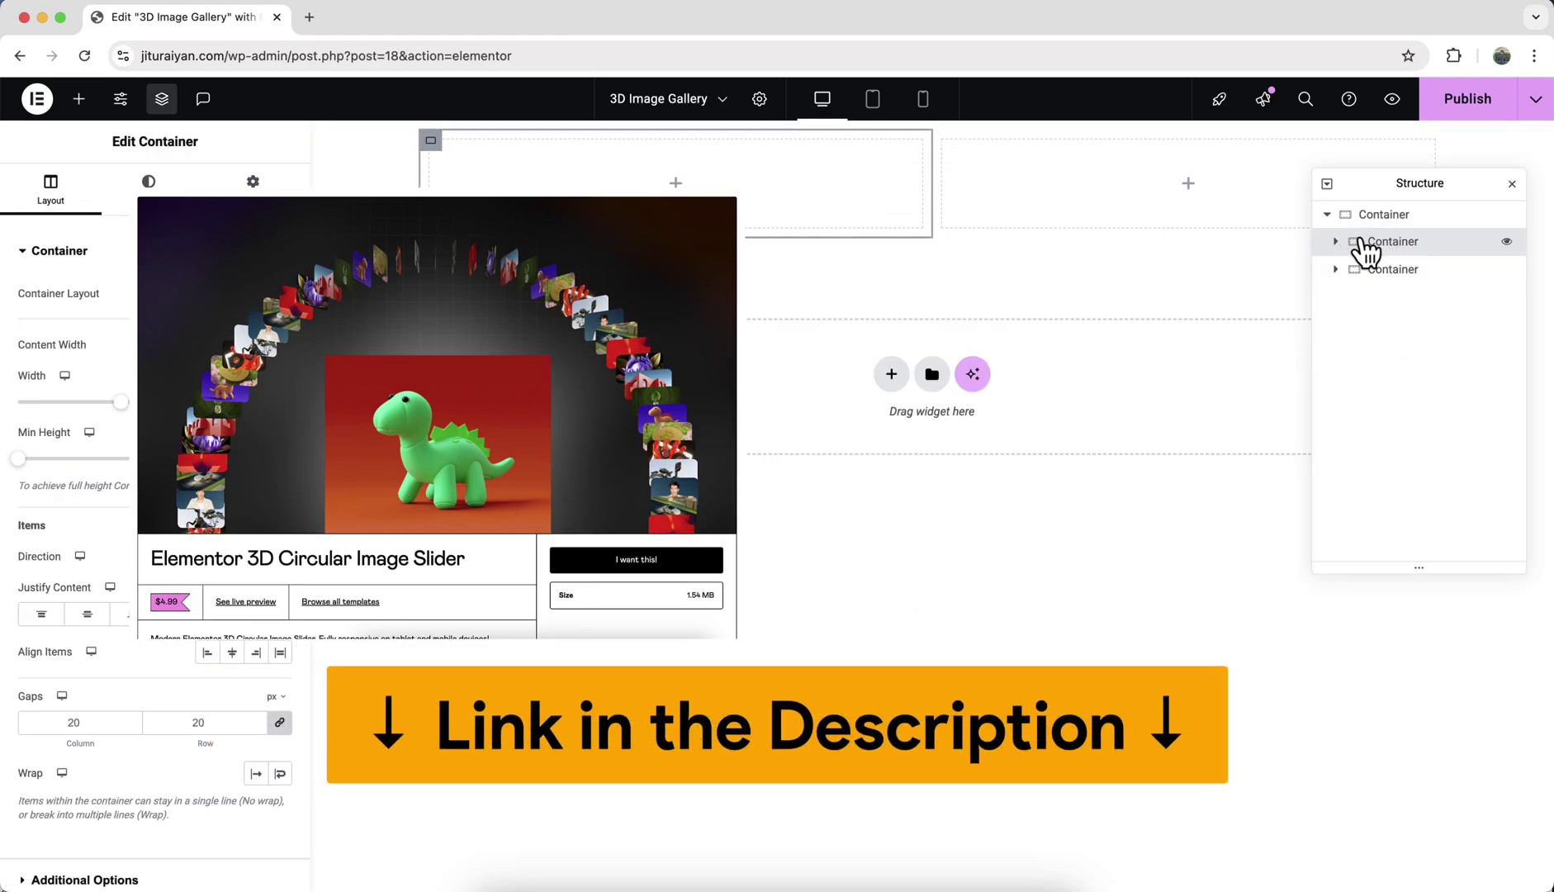
{"action": "left_click", "coordinate": [1369, 237]}
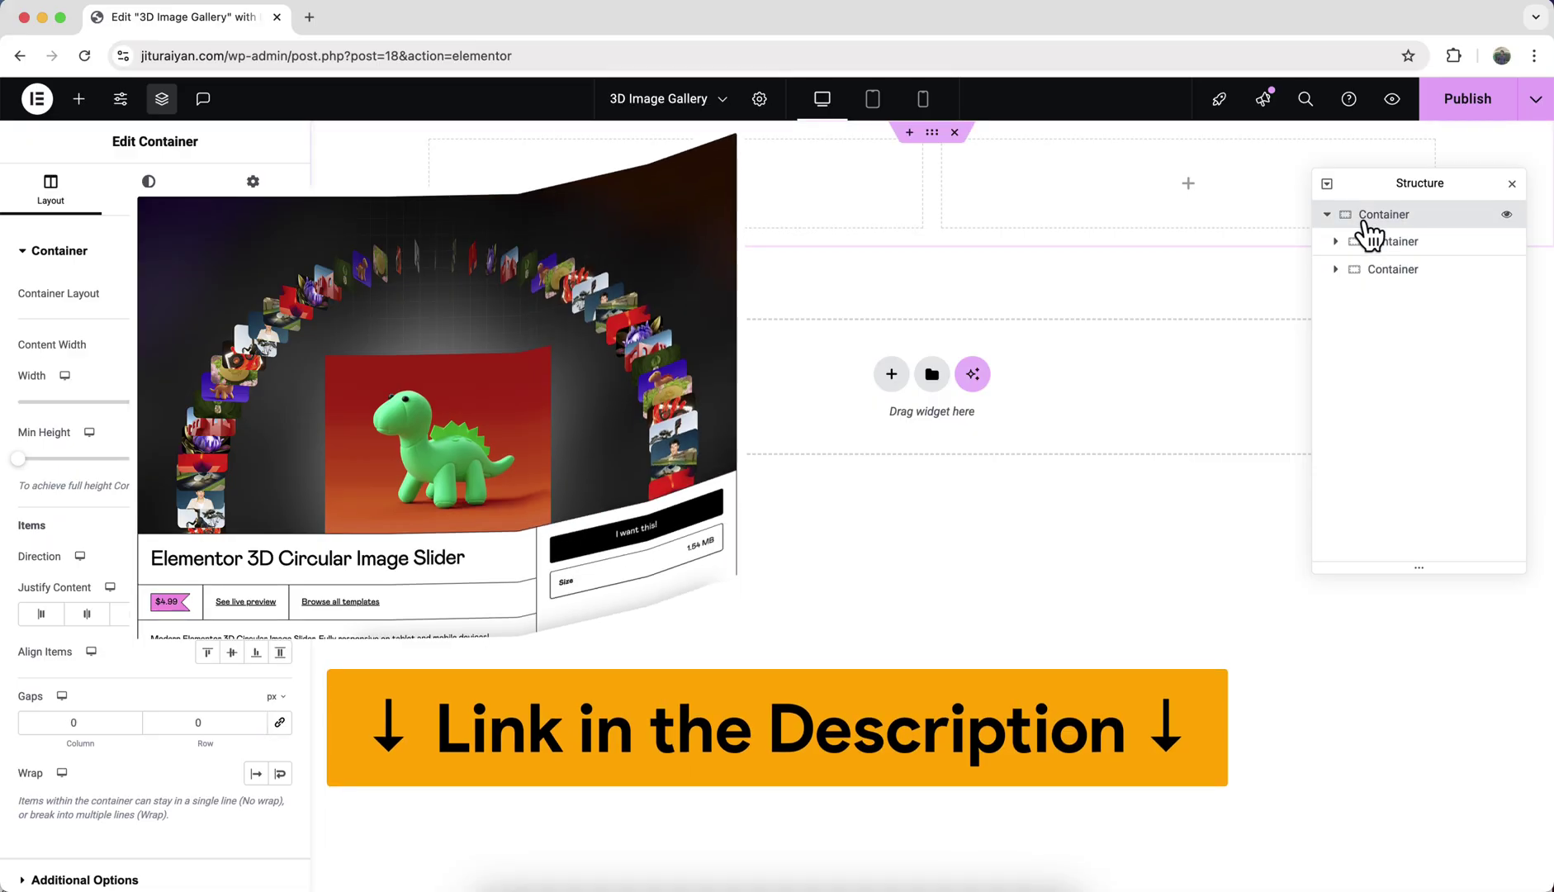
- Set the parent container to Full Width with a 100vh minimum height
{"action": "left_click", "coordinate": [265, 345]}
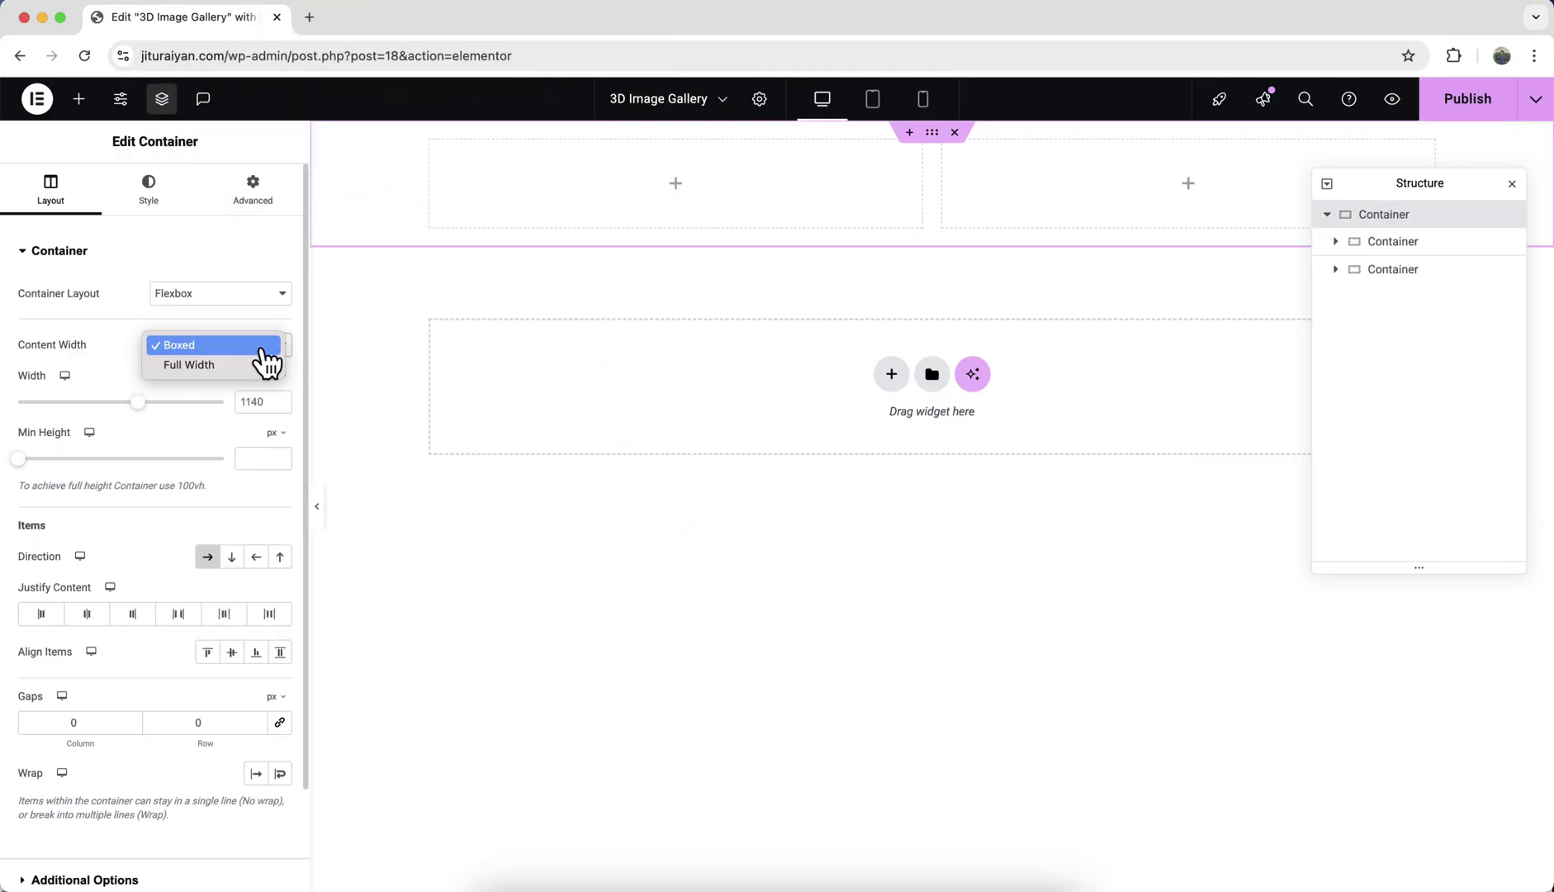
{"action": "left_click", "coordinate": [253, 366]}
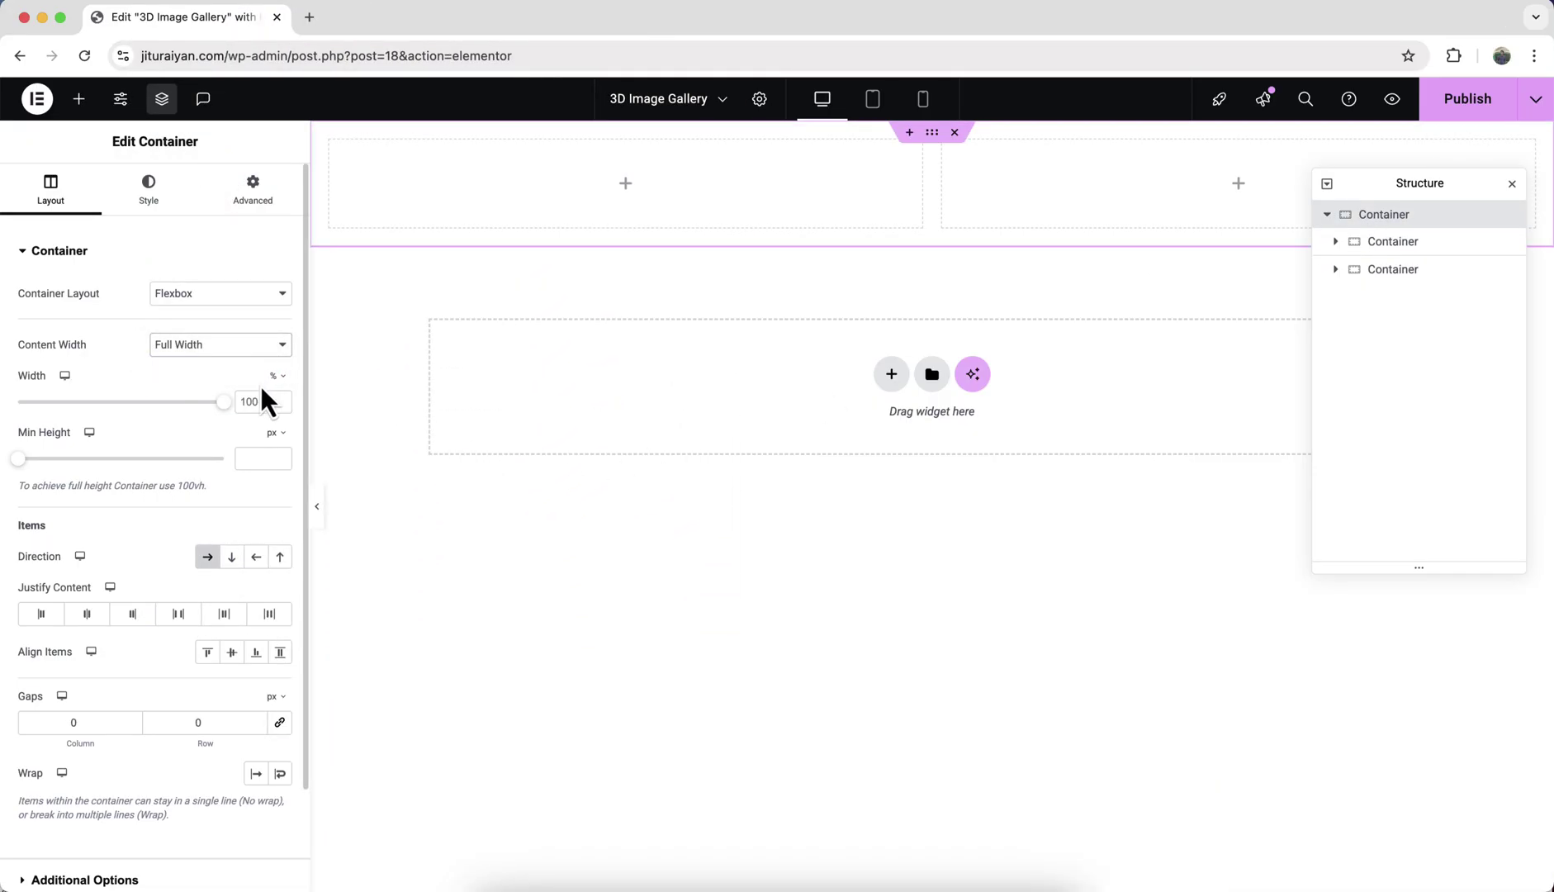
{"action": "left_click", "coordinate": [275, 433]}
{"action": "left_click", "coordinate": [271, 519]}
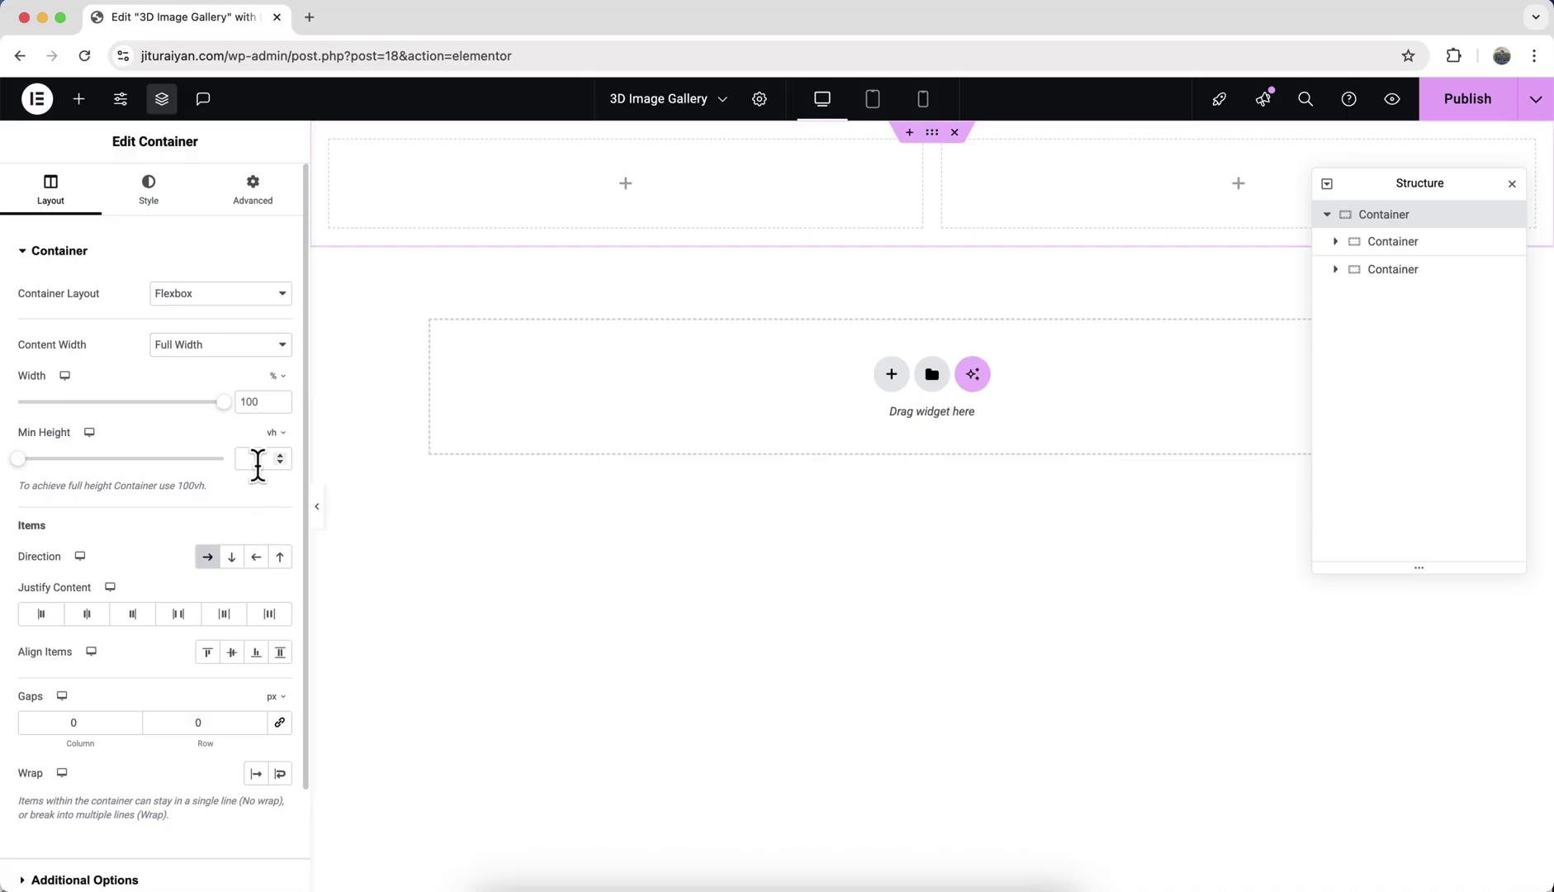
{"action": "left_click", "coordinate": [252, 459]}
{"action": "type", "text": "100"}
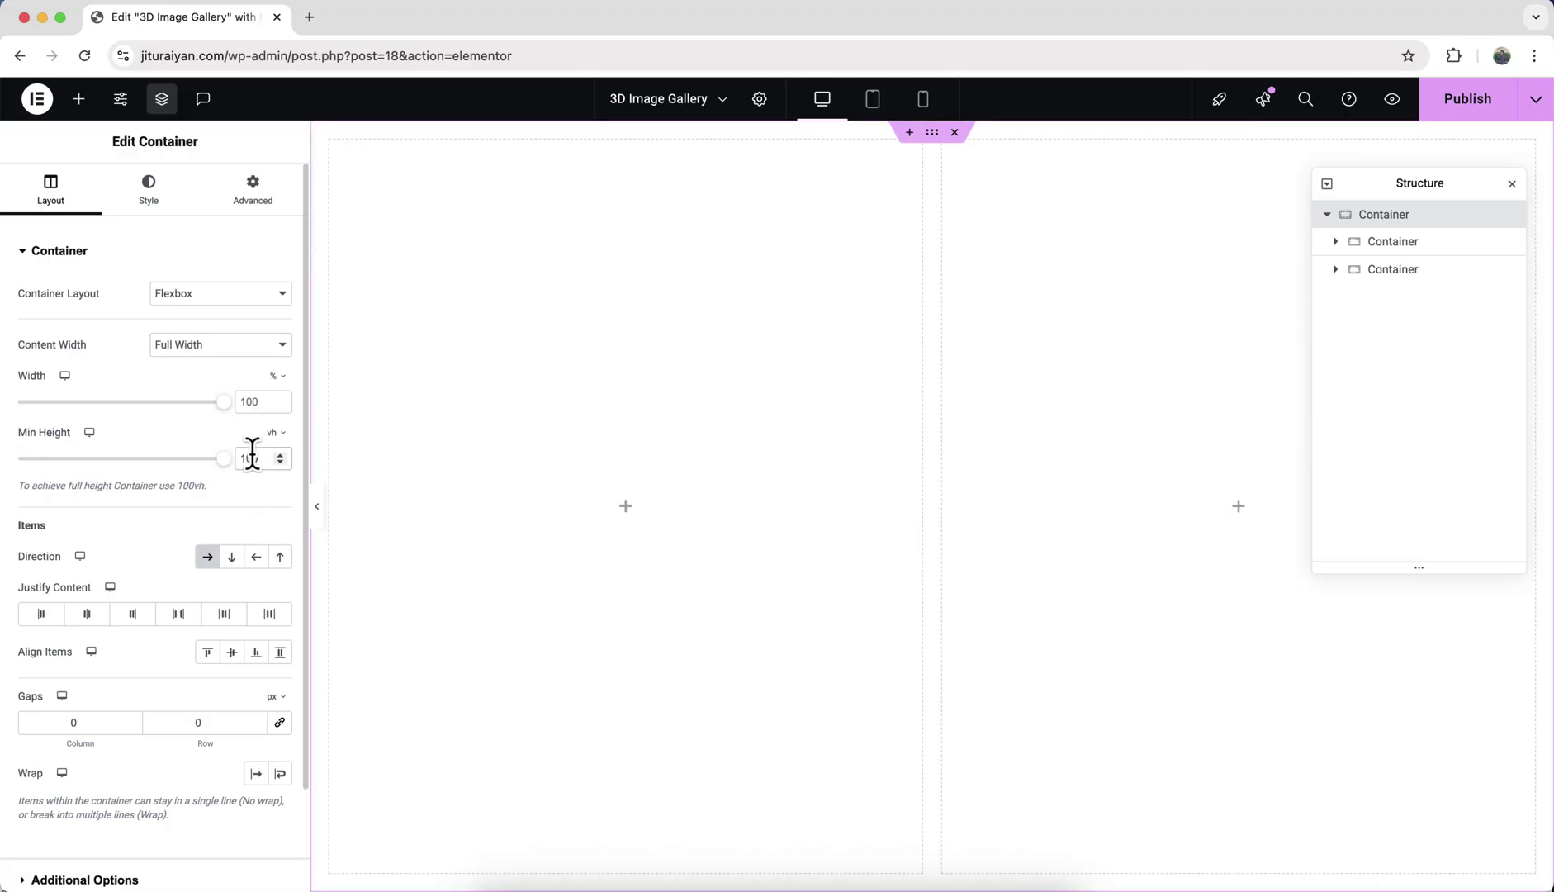
- Give the parent a light cream Classic background and duplicate the first column into a third
{"action": "left_click", "coordinate": [153, 191]}
{"action": "left_click", "coordinate": [209, 331]}
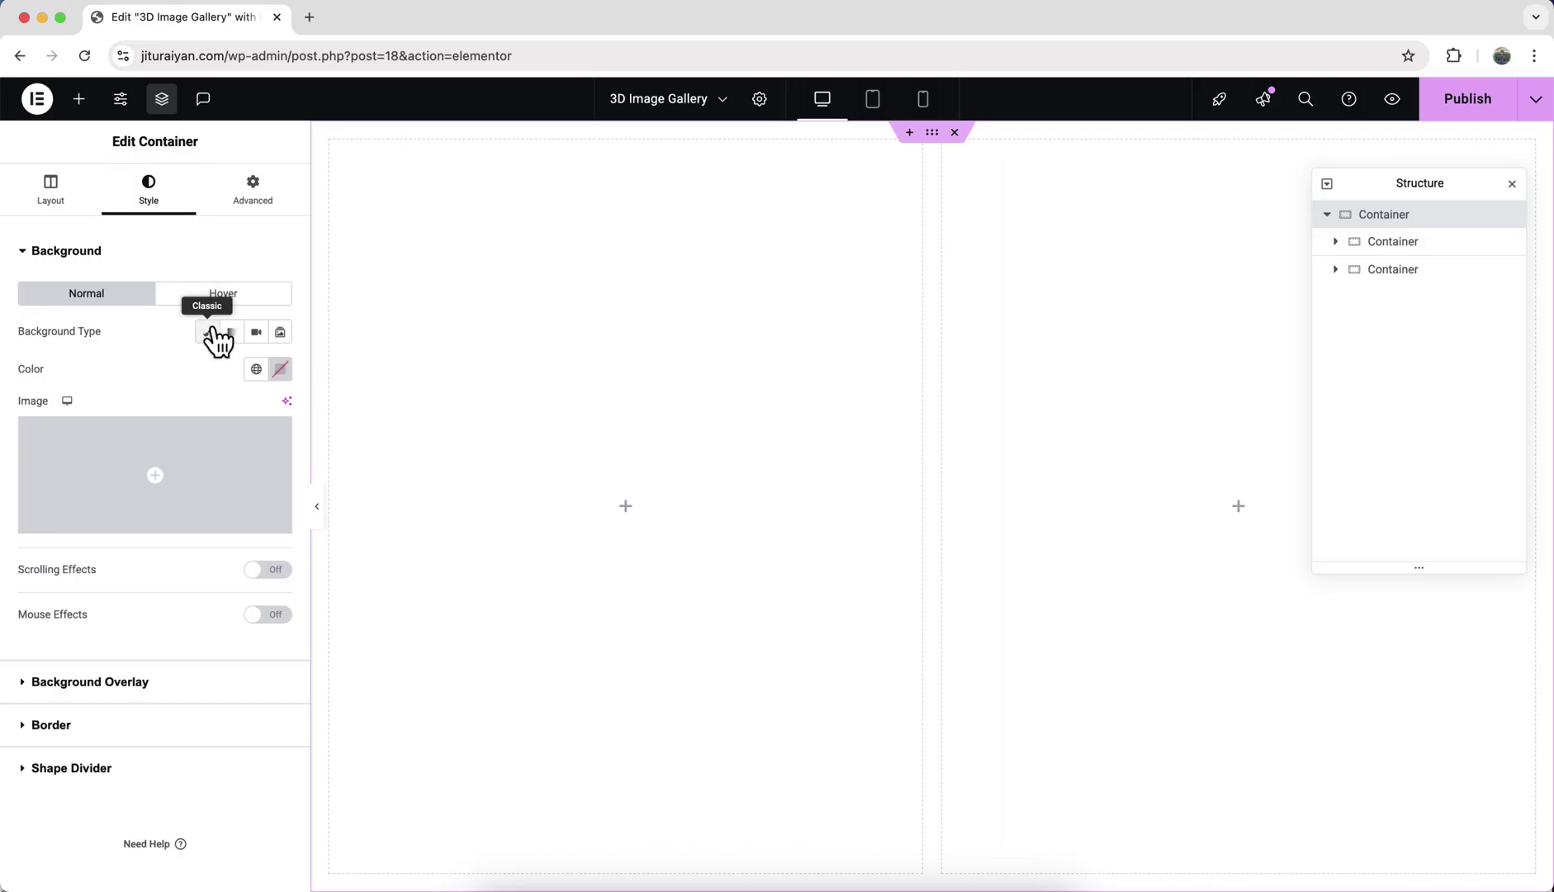
{"action": "left_click", "coordinate": [281, 370]}
{"action": "left_click", "coordinate": [216, 588]}
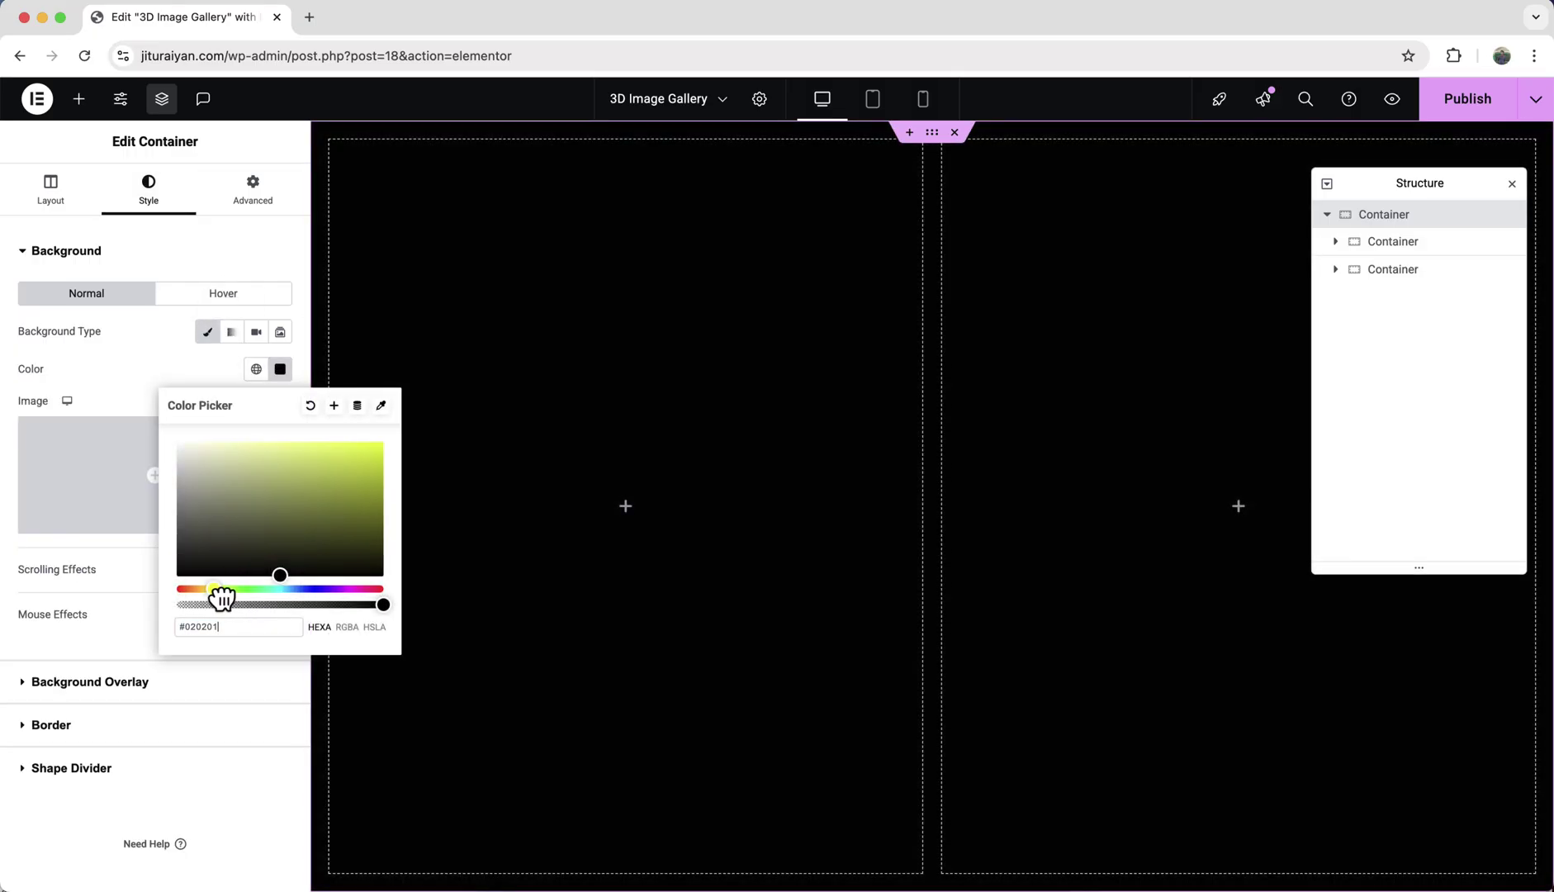
{"action": "left_click", "coordinate": [211, 448]}
{"action": "left_click", "coordinate": [203, 378]}
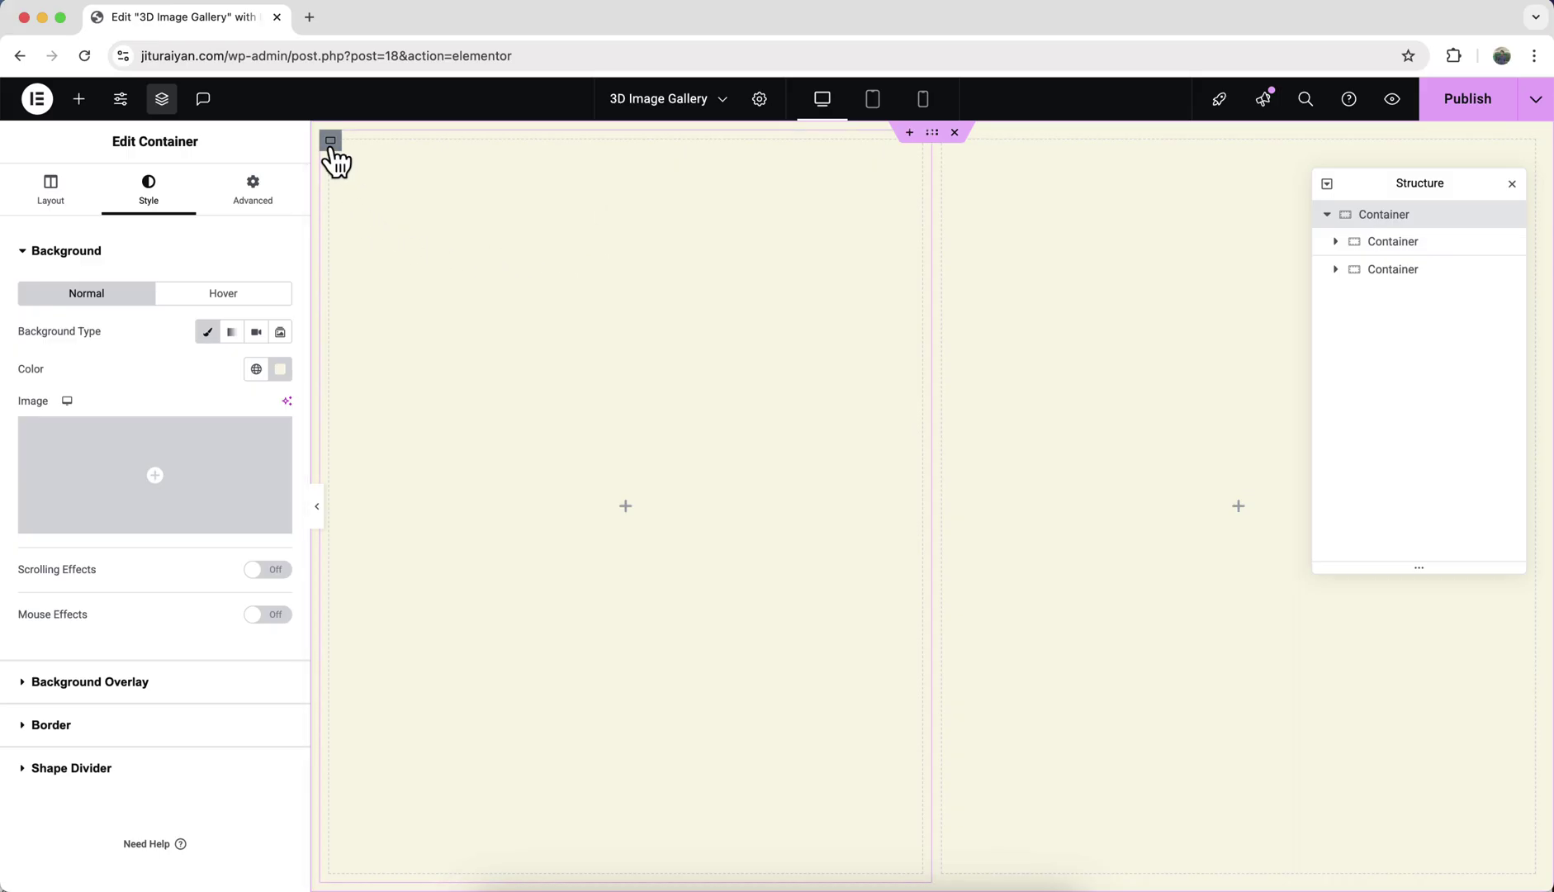
{"action": "right_click", "coordinate": [332, 145]}
{"action": "left_click", "coordinate": [382, 201]}
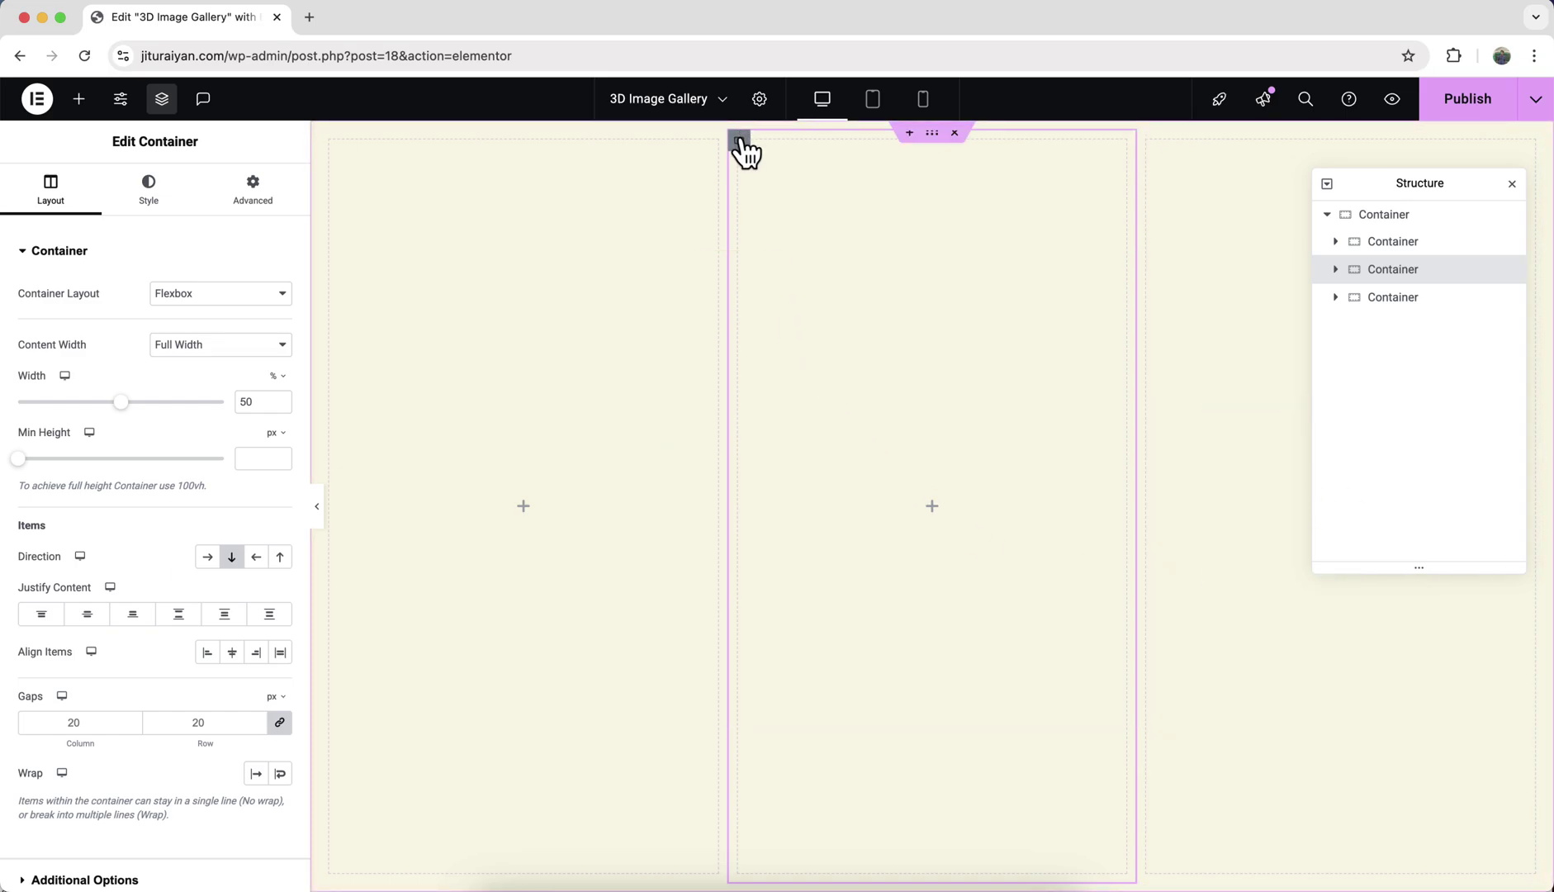
- Set the middle column width to 620 px and both side columns to 220 px
{"action": "left_click", "coordinate": [274, 376]}
{"action": "double_click", "coordinate": [247, 402]}
{"action": "type", "text": "620"}
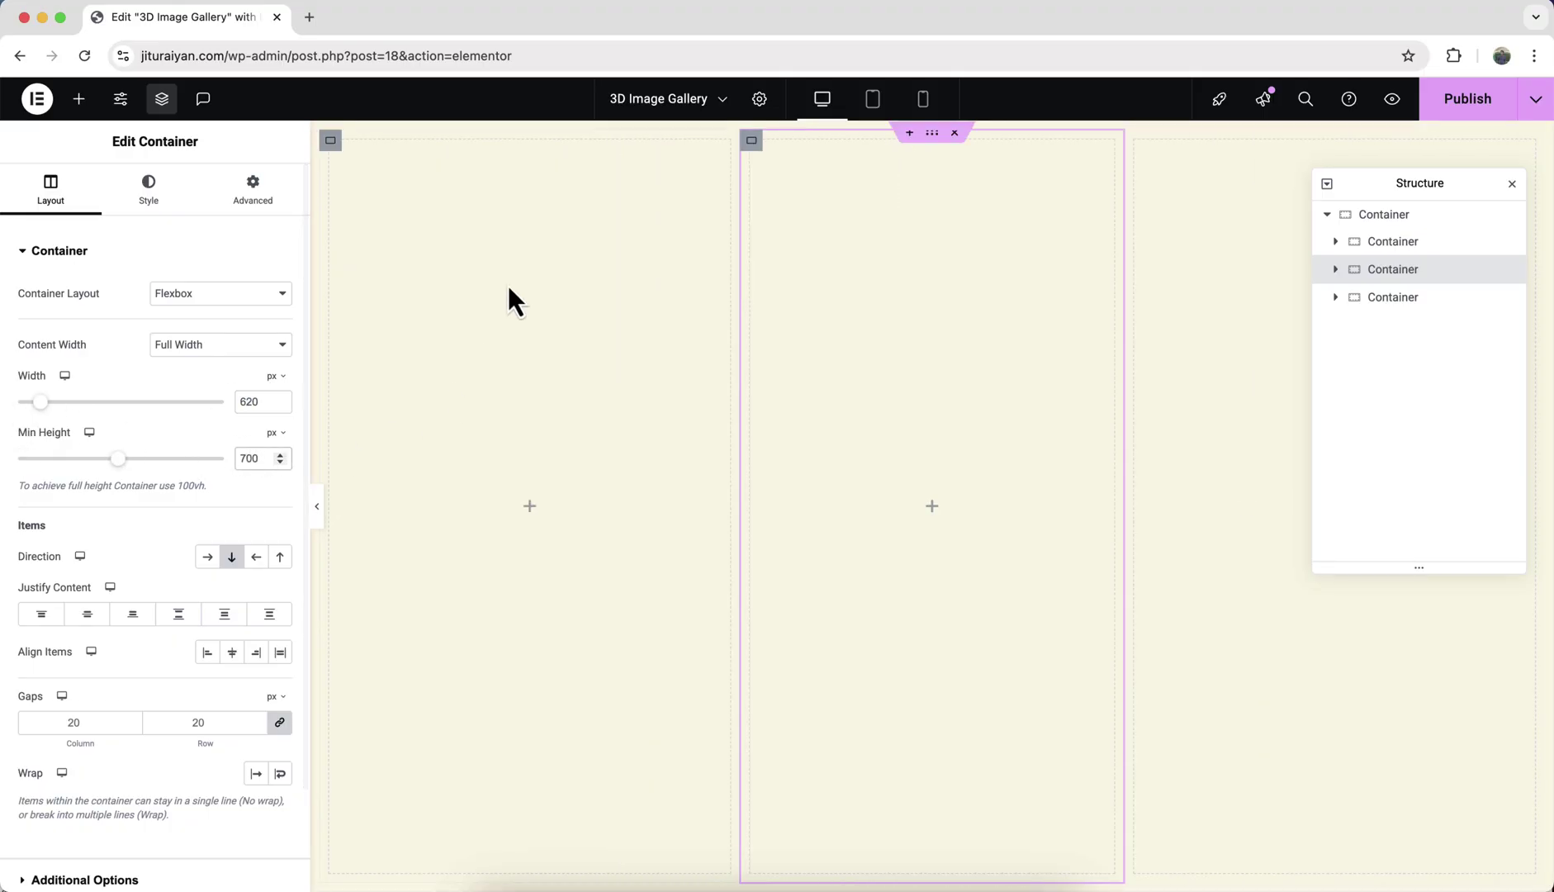
{"action": "left_click", "coordinate": [331, 142]}
{"action": "left_click", "coordinate": [280, 376]}
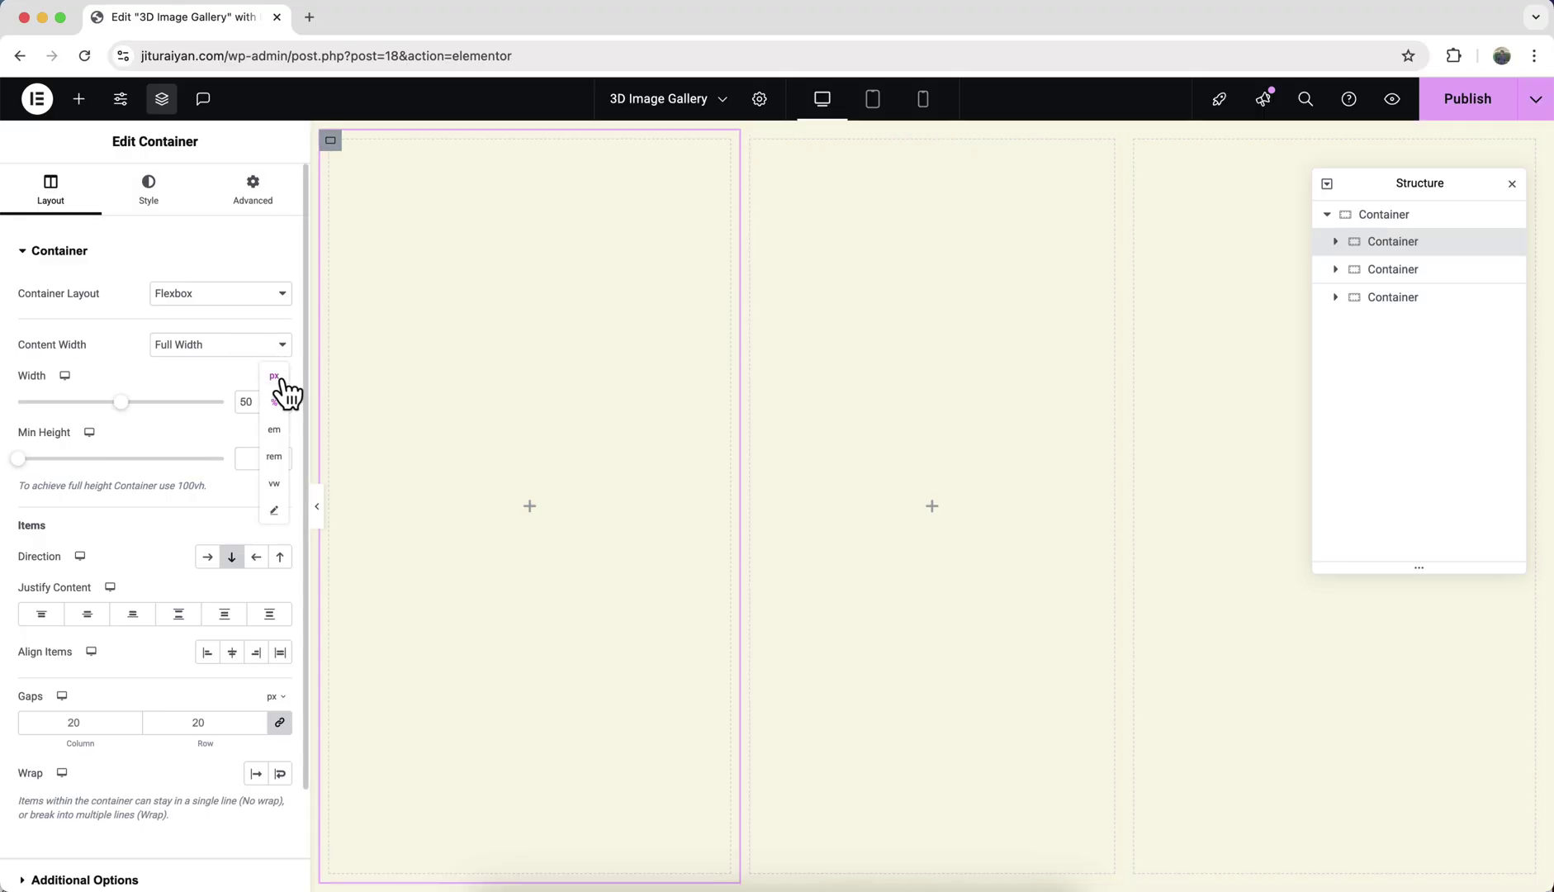
{"action": "left_click", "coordinate": [275, 394]}
{"action": "double_click", "coordinate": [250, 402]}
{"action": "type", "text": "220"}
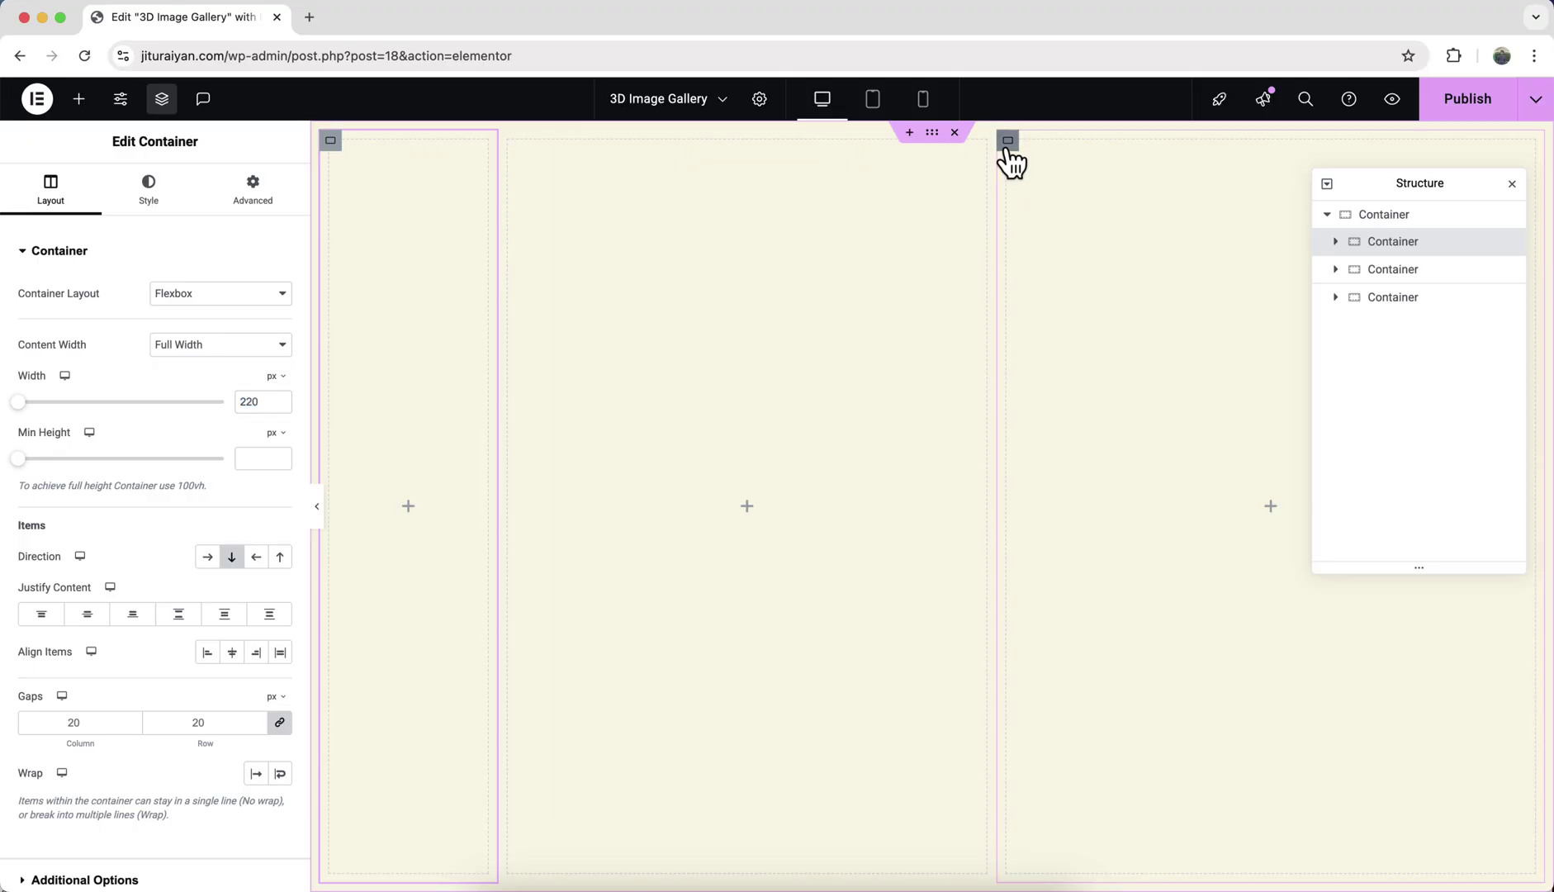
{"action": "left_click", "coordinate": [1008, 142]}
{"action": "left_click", "coordinate": [279, 377]}
{"action": "left_click", "coordinate": [275, 394]}
{"action": "double_click", "coordinate": [251, 402]}
{"action": "type", "text": "220"}
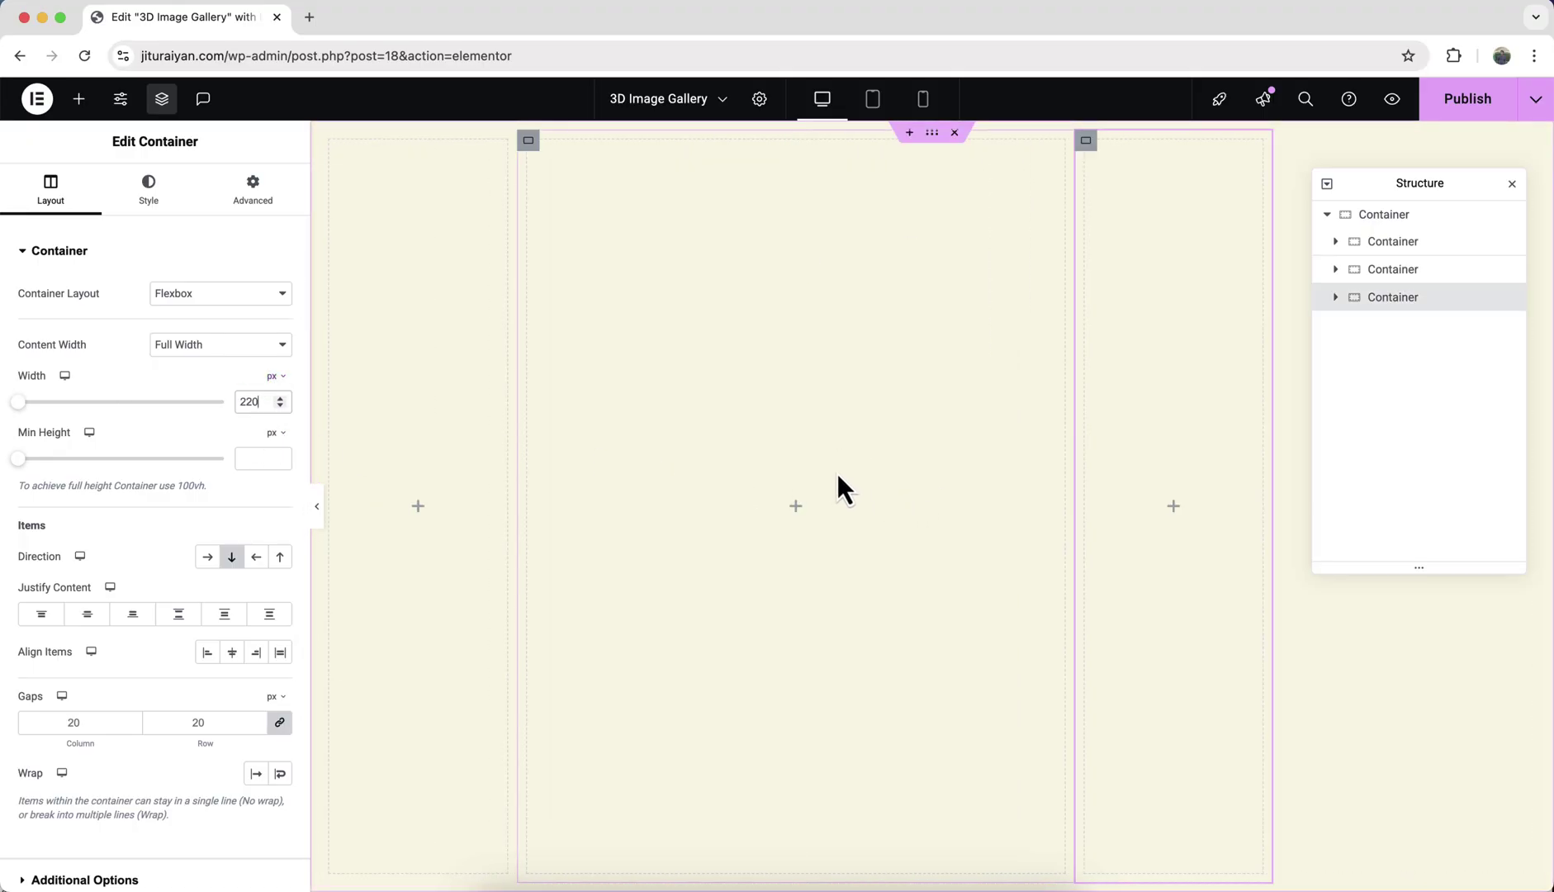
- Centre the three columns horizontally and vertically in the parent row
{"action": "left_click", "coordinate": [1391, 214]}
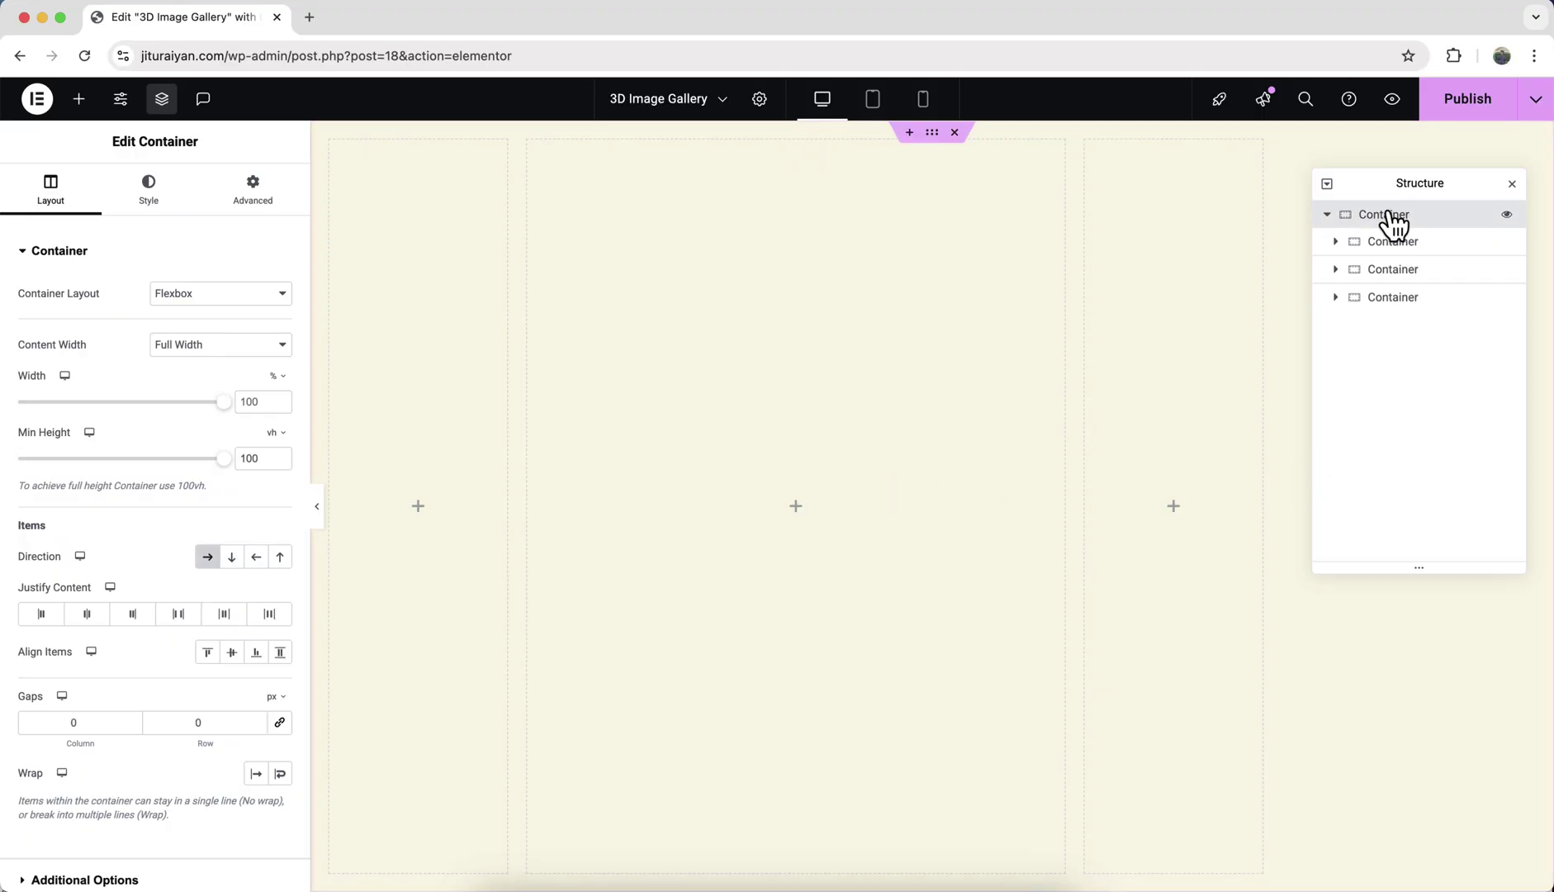
{"action": "left_click", "coordinate": [88, 614]}
{"action": "left_click", "coordinate": [231, 653]}
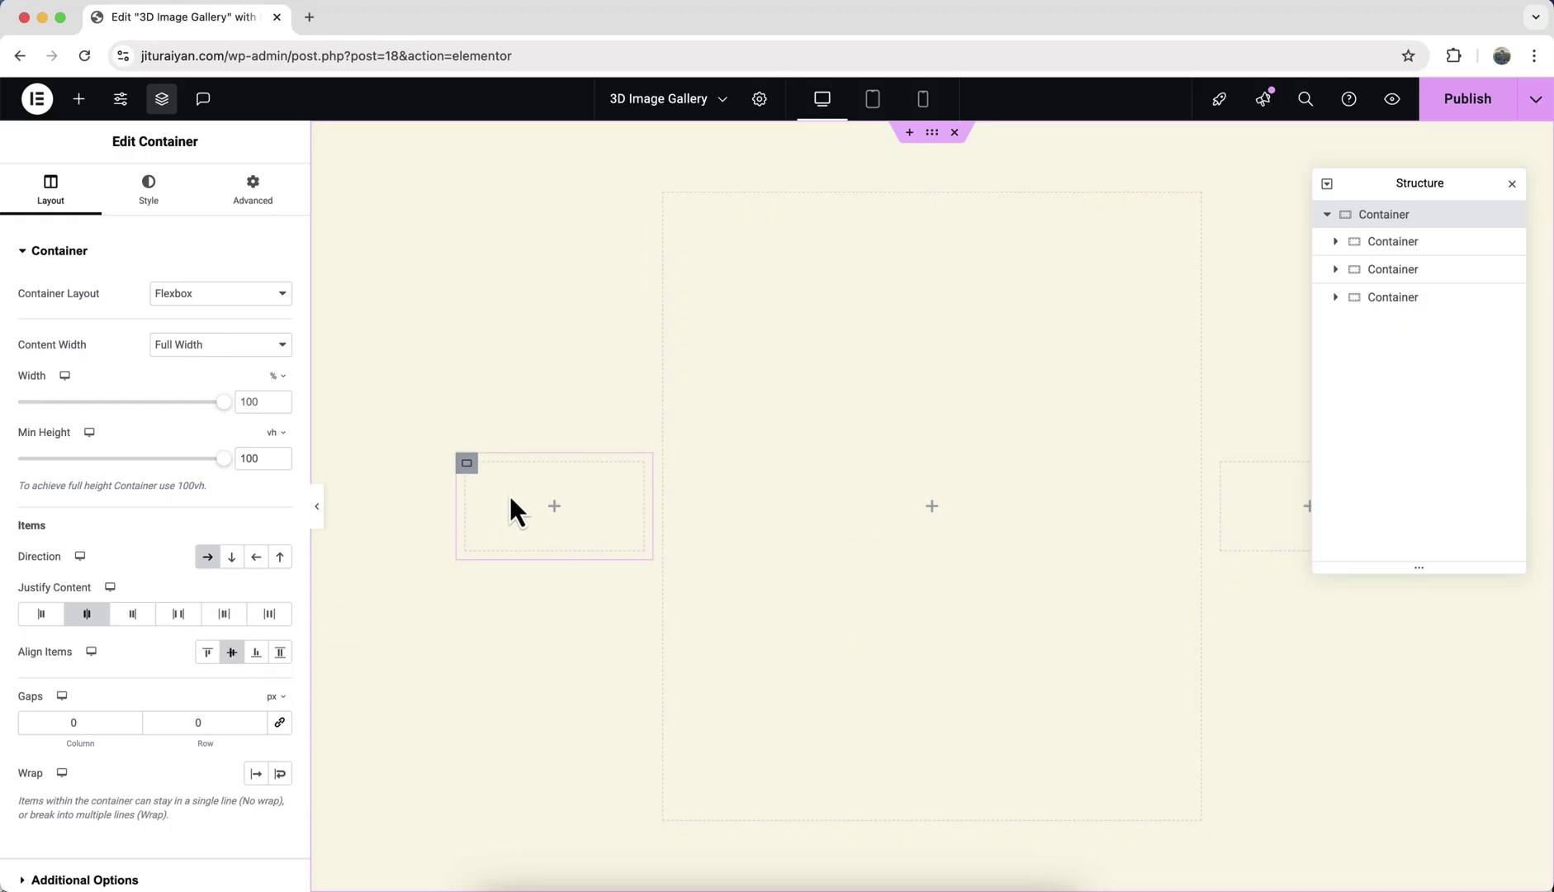
- Add a black 'Featured Work' heading to the left column
{"action": "left_click", "coordinate": [80, 99]}
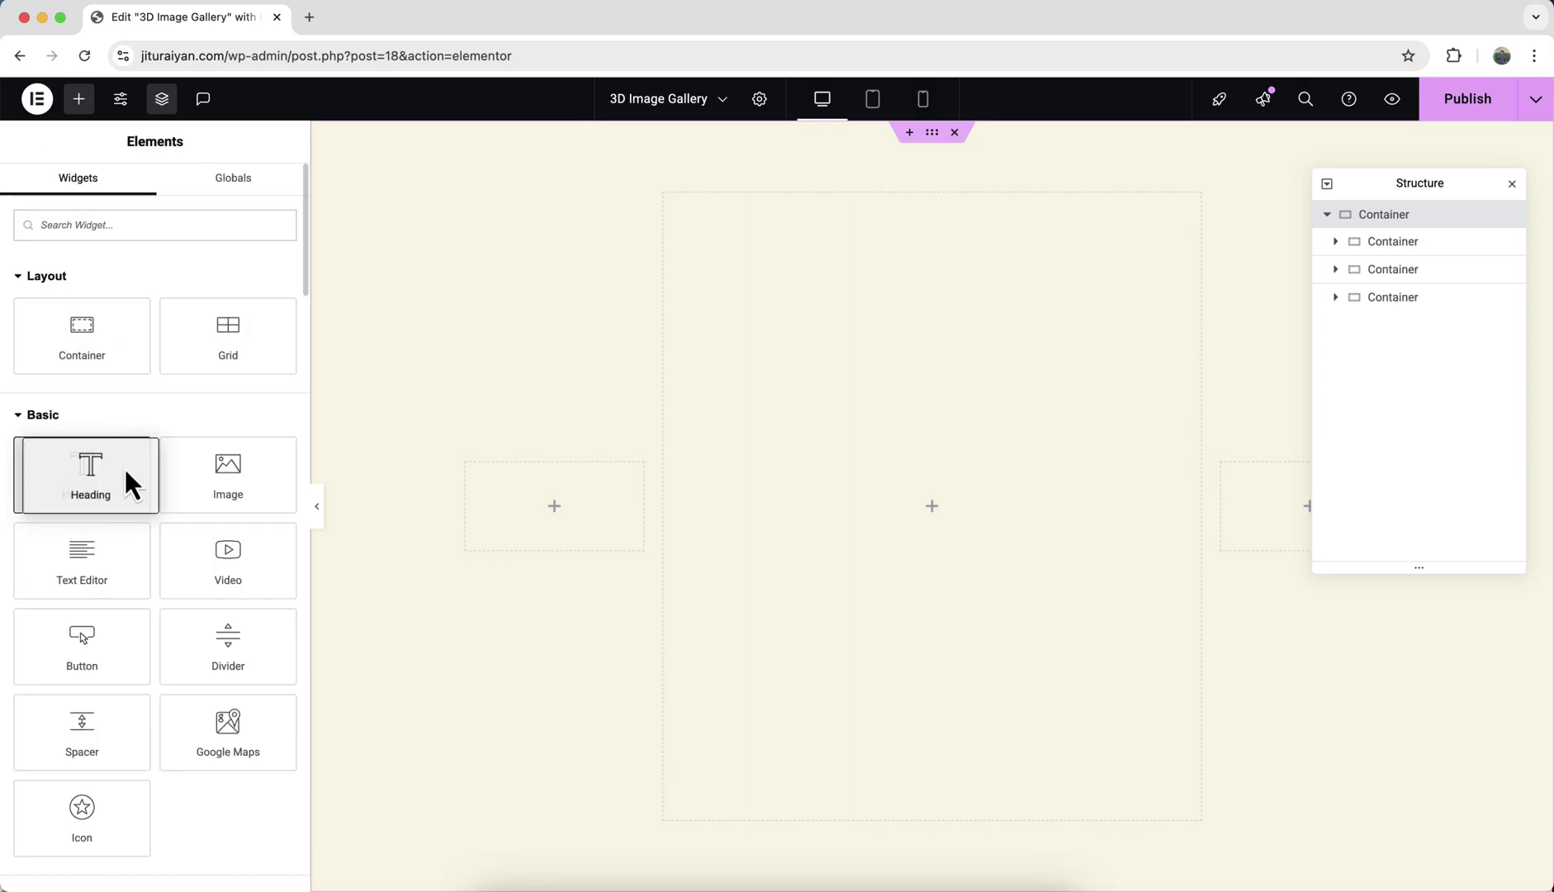
{"action": "left_click_drag", "start_coordinate": [130, 483], "coordinate": [520, 506]}
{"action": "key", "text": "super+a"}
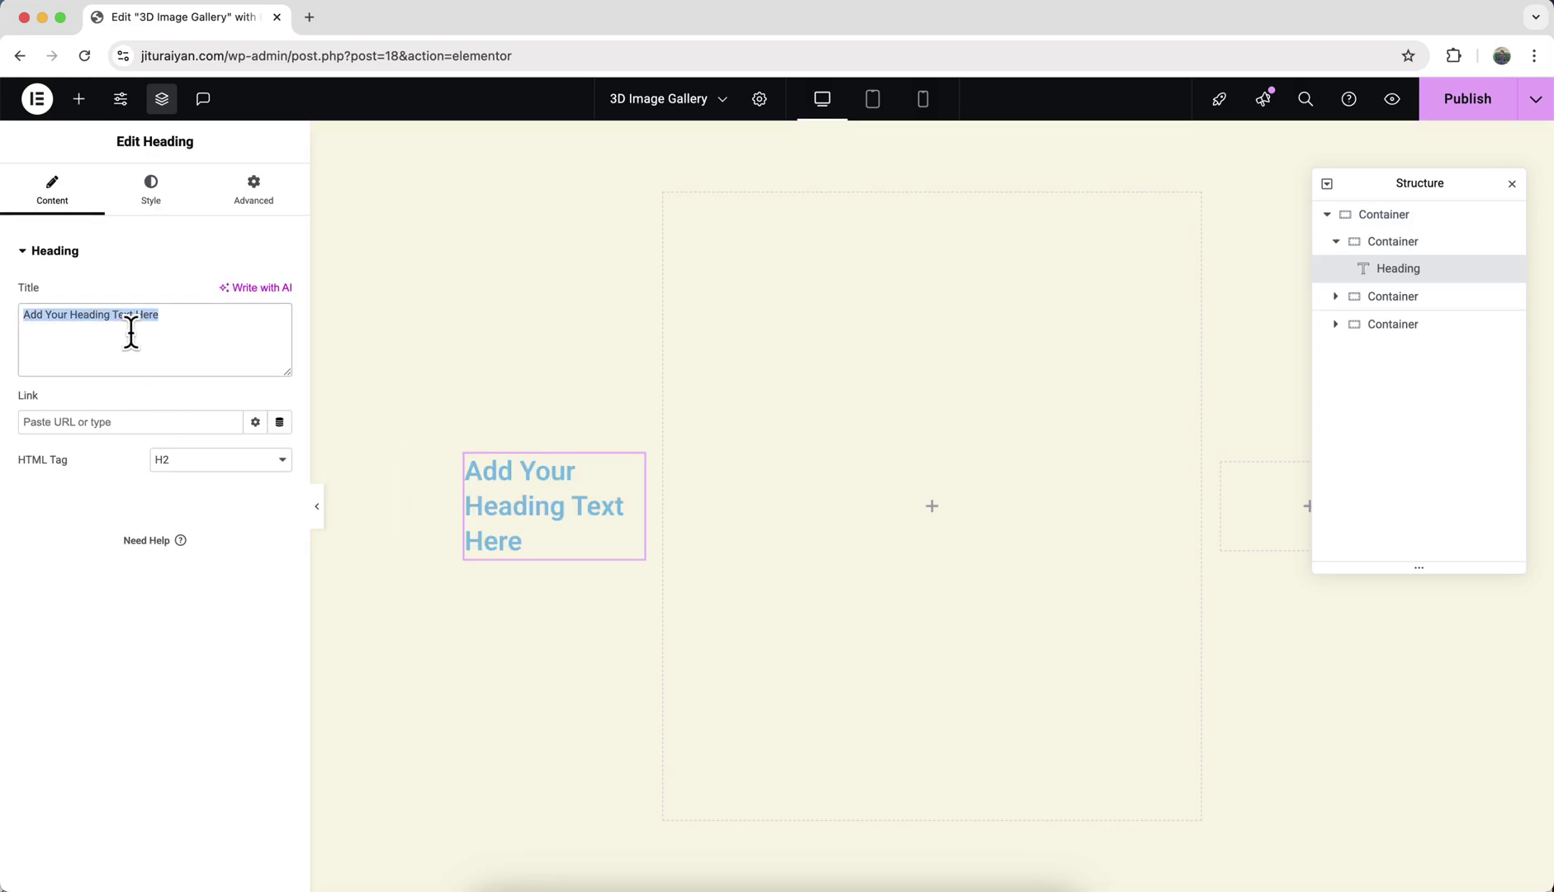
{"action": "type", "text": "Featured Work"}
{"action": "left_click", "coordinate": [150, 192]}
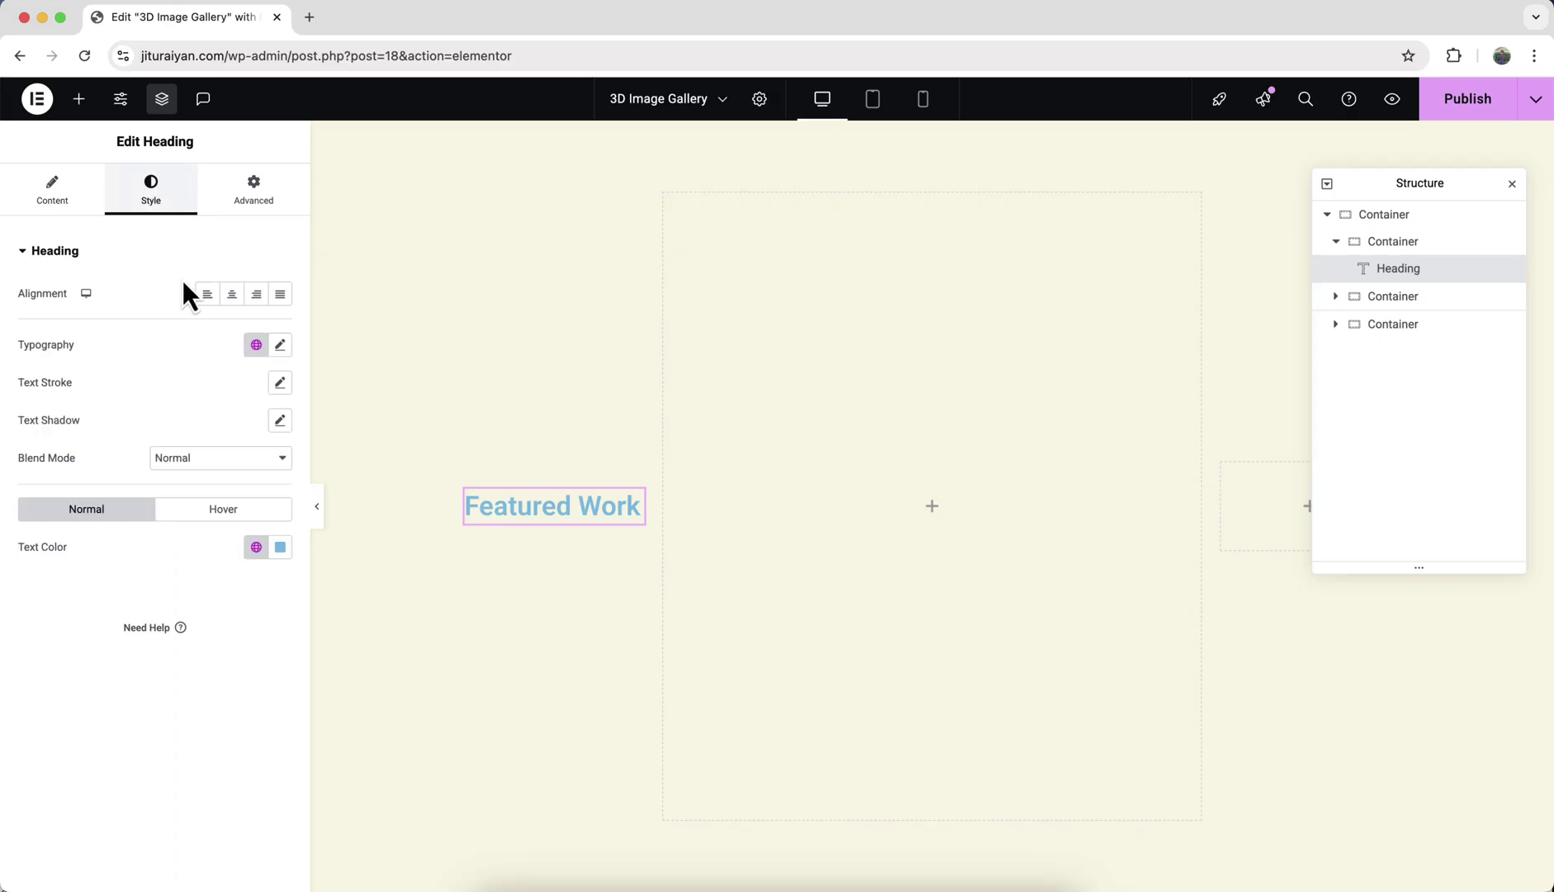
{"action": "left_click", "coordinate": [280, 546]}
{"action": "left_click_drag", "start_coordinate": [252, 704], "coordinate": [139, 796]}
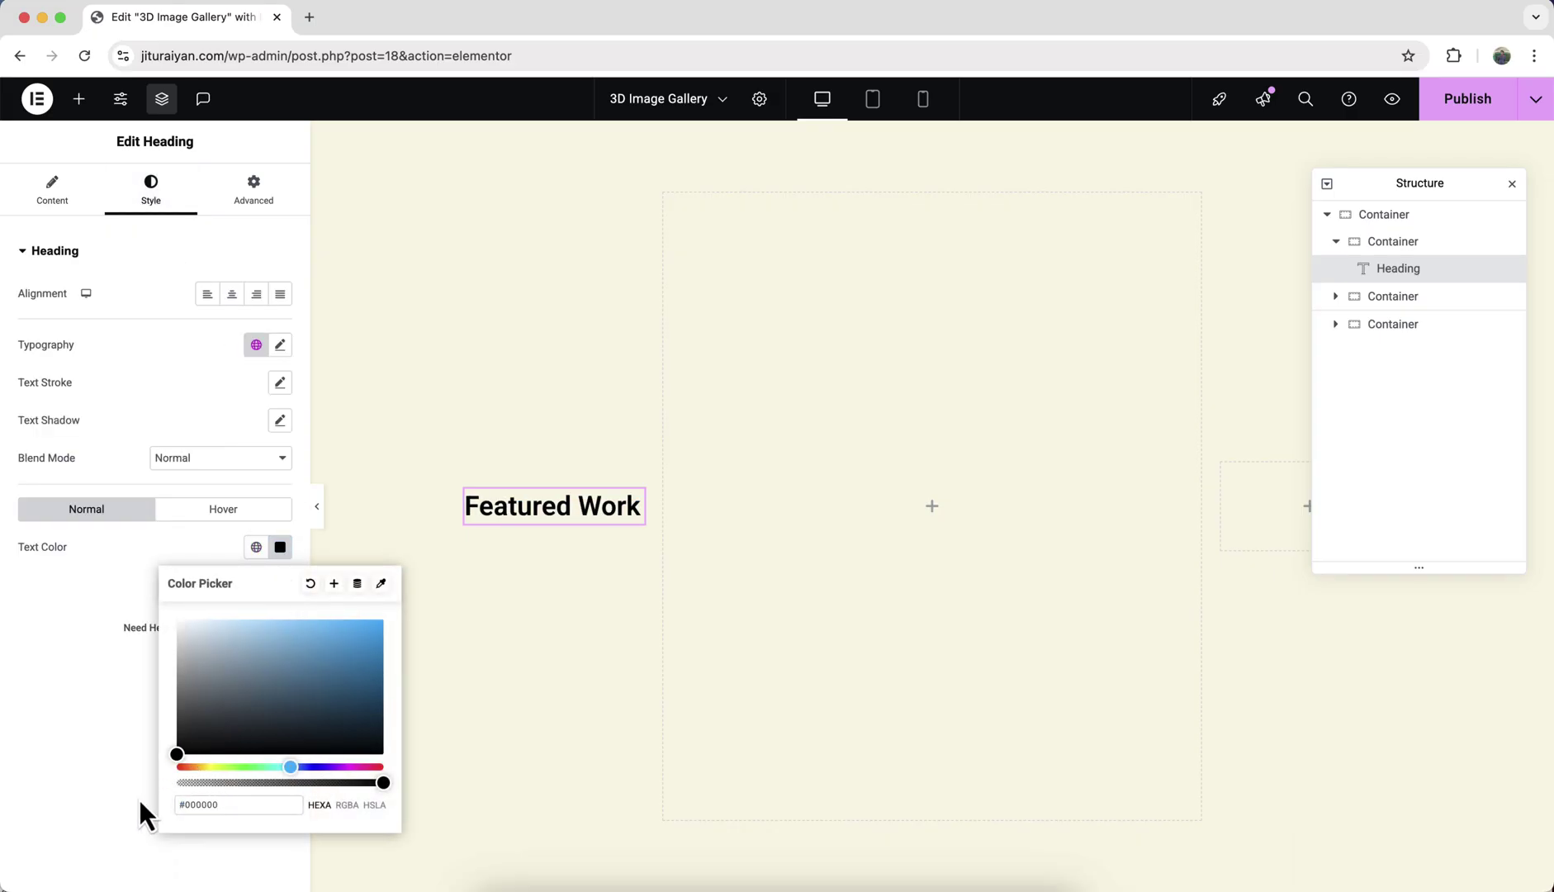
{"action": "left_click", "coordinate": [138, 797]}
- Style the heading in Inter 50 px bold, 1 em line height, -0.05 em spacing, right-aligned
{"action": "left_click", "coordinate": [280, 346]}
{"action": "left_click", "coordinate": [251, 432]}
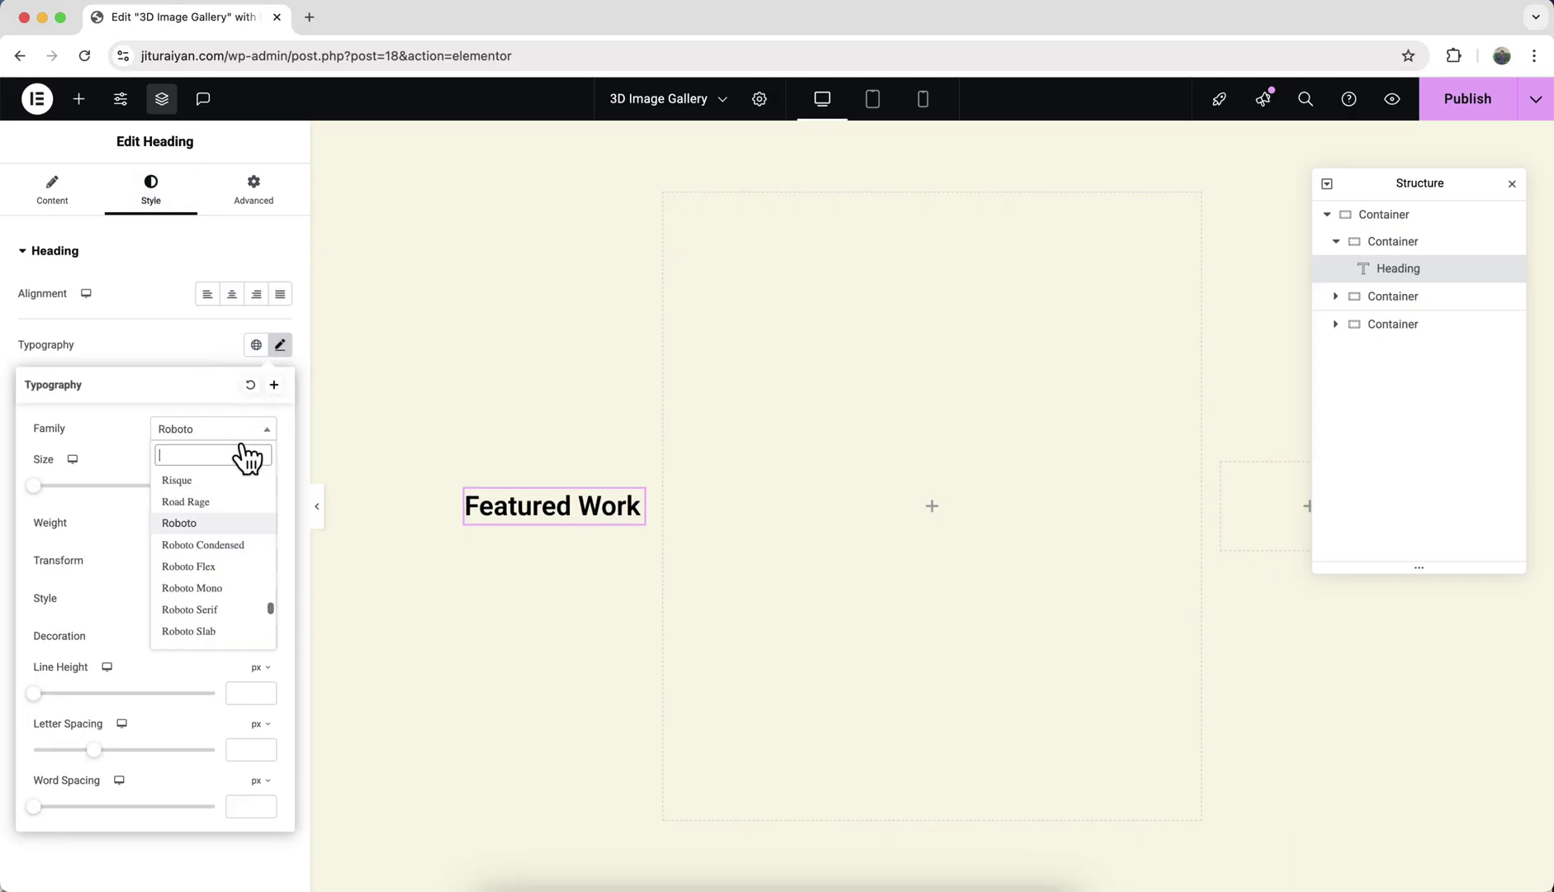
{"action": "type", "text": "inter"}
{"action": "left_click", "coordinate": [202, 501]}
{"action": "type", "text": "50"}
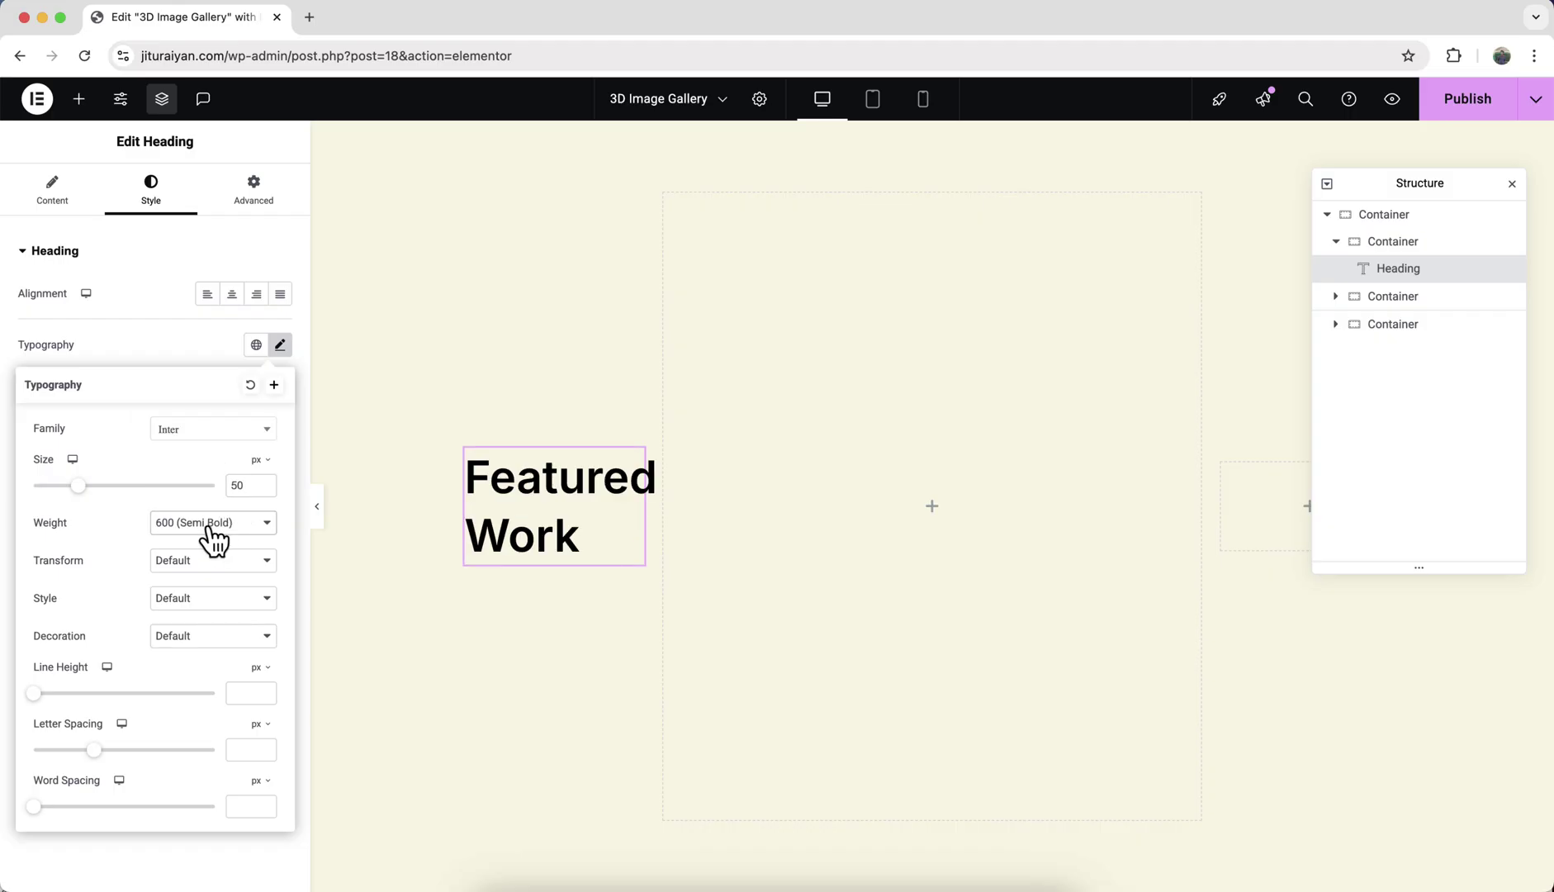
{"action": "left_click", "coordinate": [211, 522]}
{"action": "left_click", "coordinate": [208, 545]}
{"action": "left_click", "coordinate": [258, 684]}
{"action": "left_click", "coordinate": [242, 694]}
{"action": "type", "text": "1"}
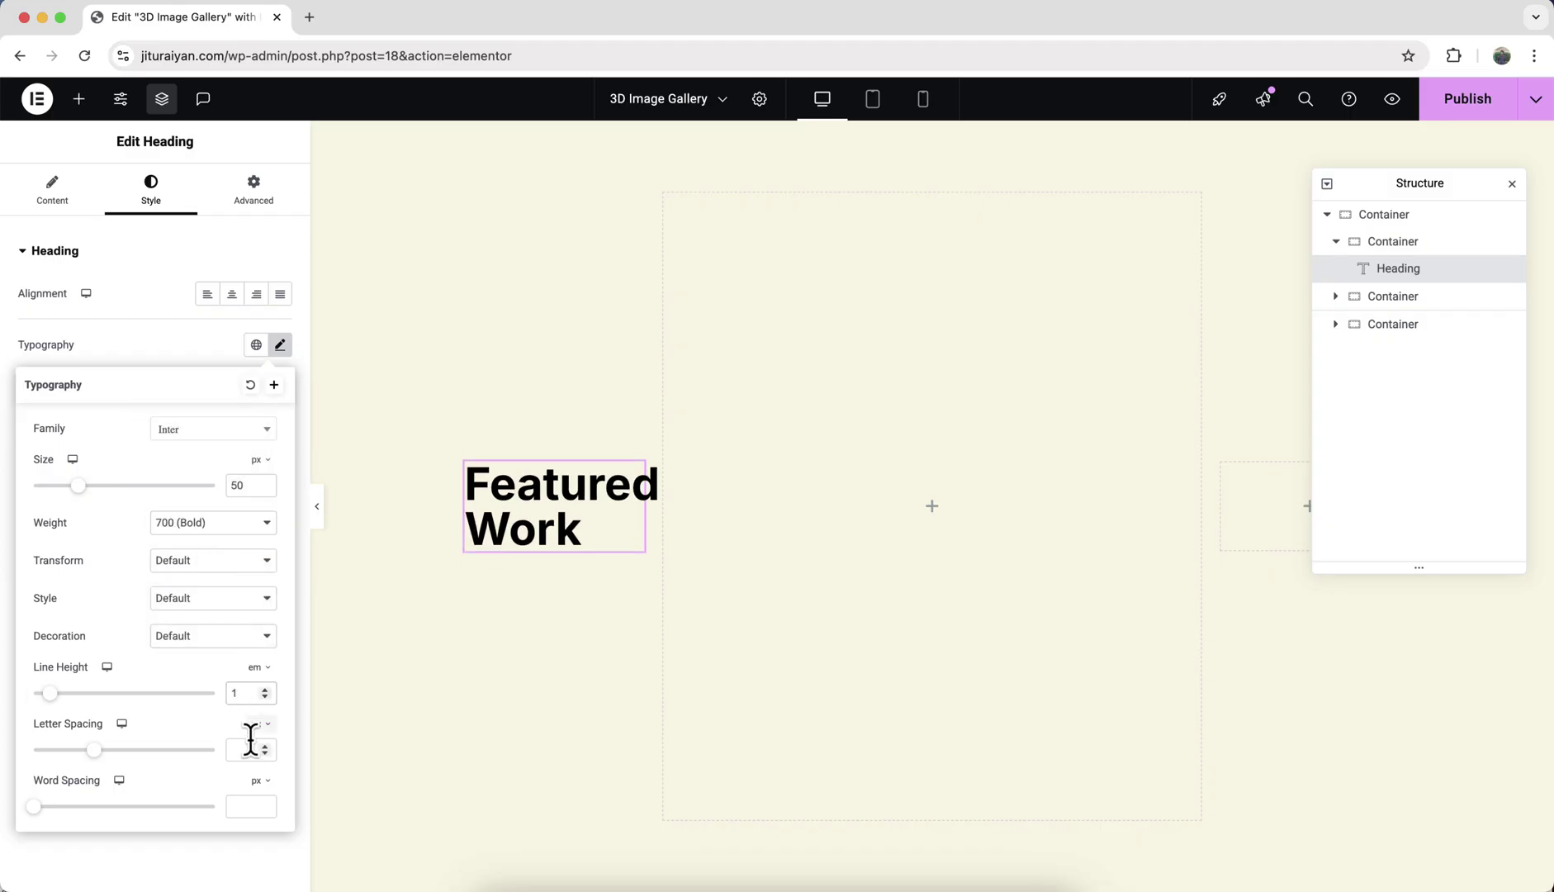
{"action": "left_click", "coordinate": [259, 723]}
{"action": "left_click", "coordinate": [250, 748]}
{"action": "type", "text": "-0.05"}
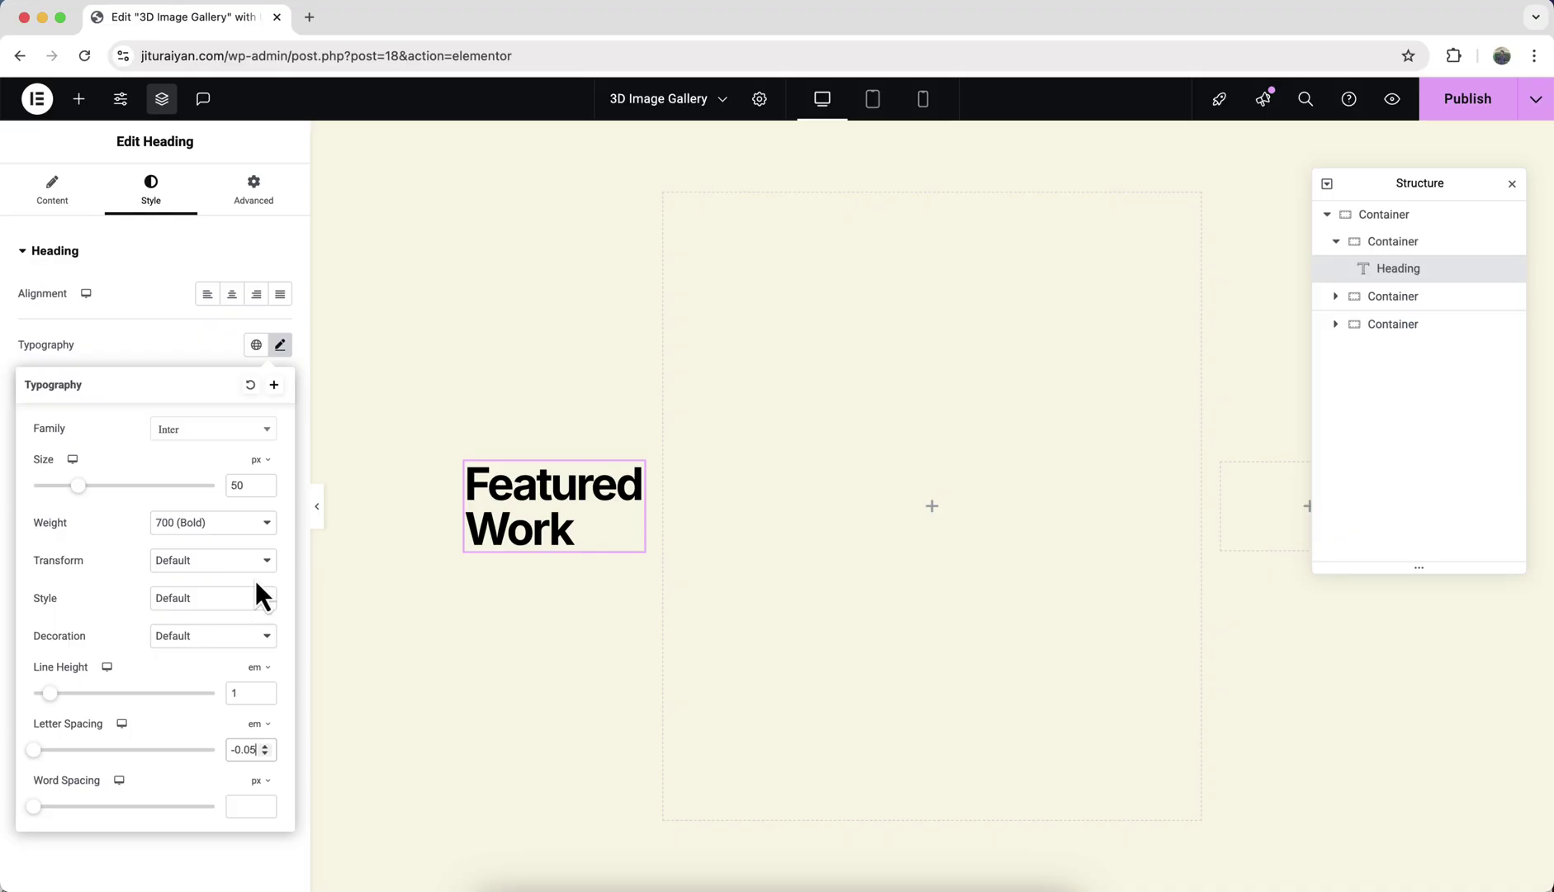
{"action": "left_click", "coordinate": [259, 298]}
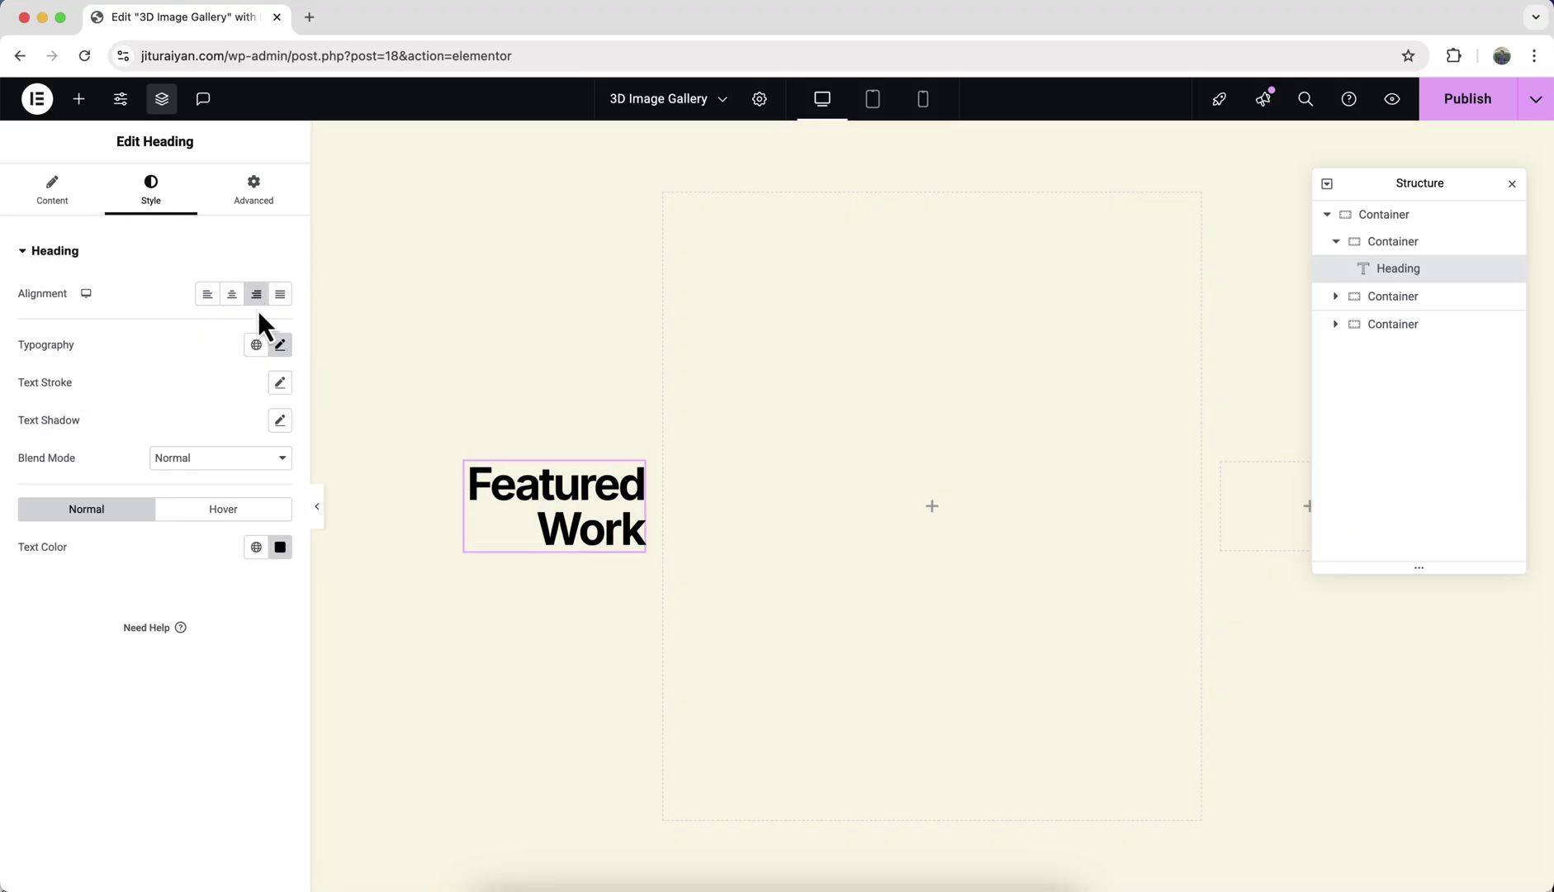
- Duplicate the Featured Work heading and retitle the top copy '2018-2015'
{"action": "right_click", "coordinate": [540, 495]}
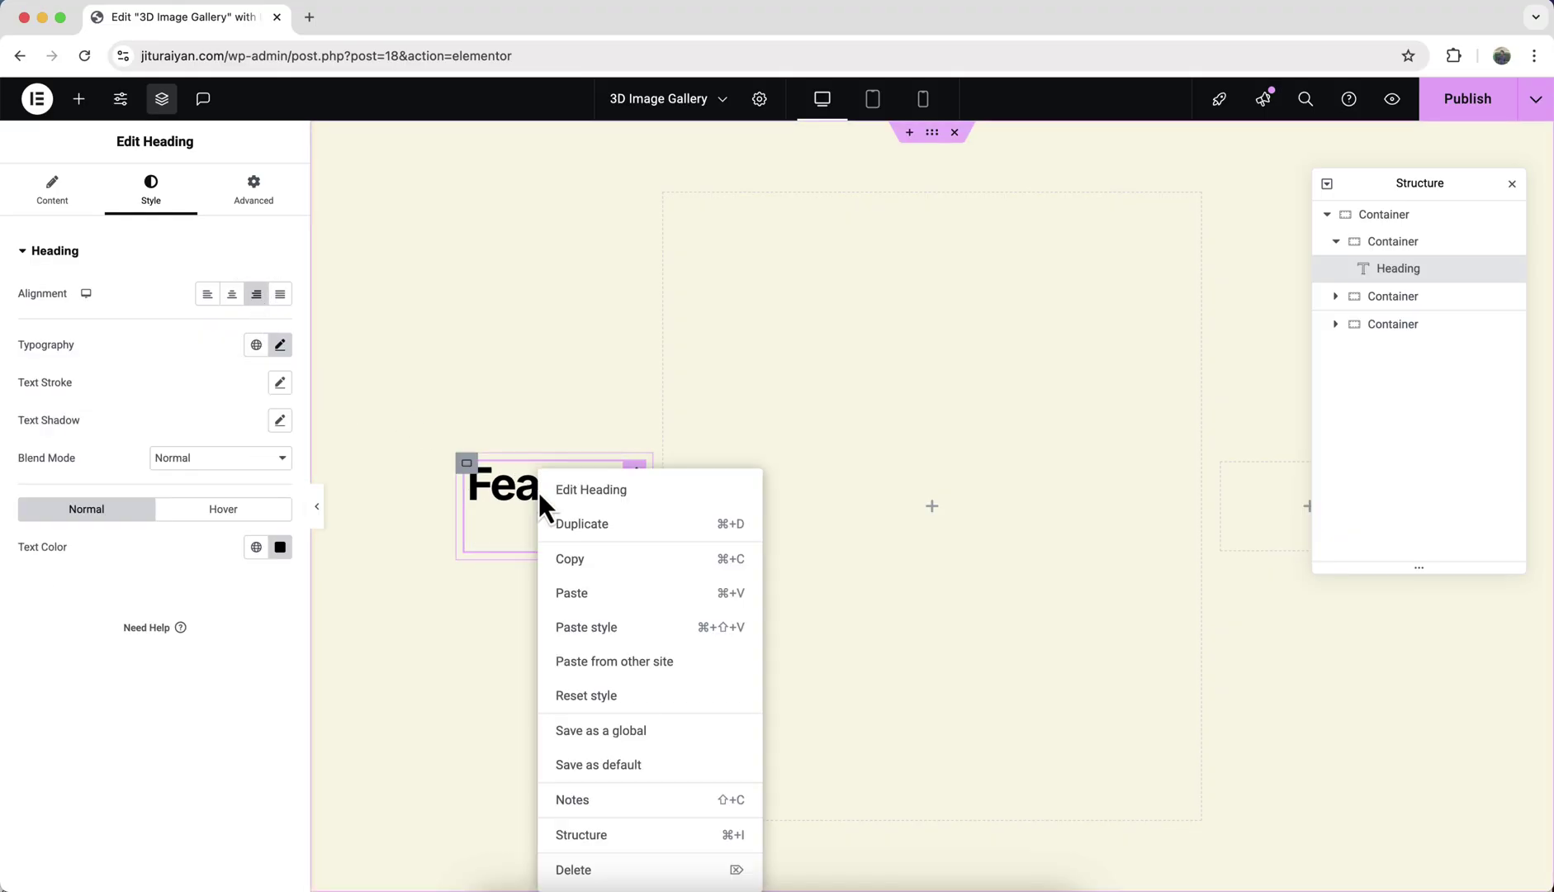
{"action": "left_click", "coordinate": [592, 531]}
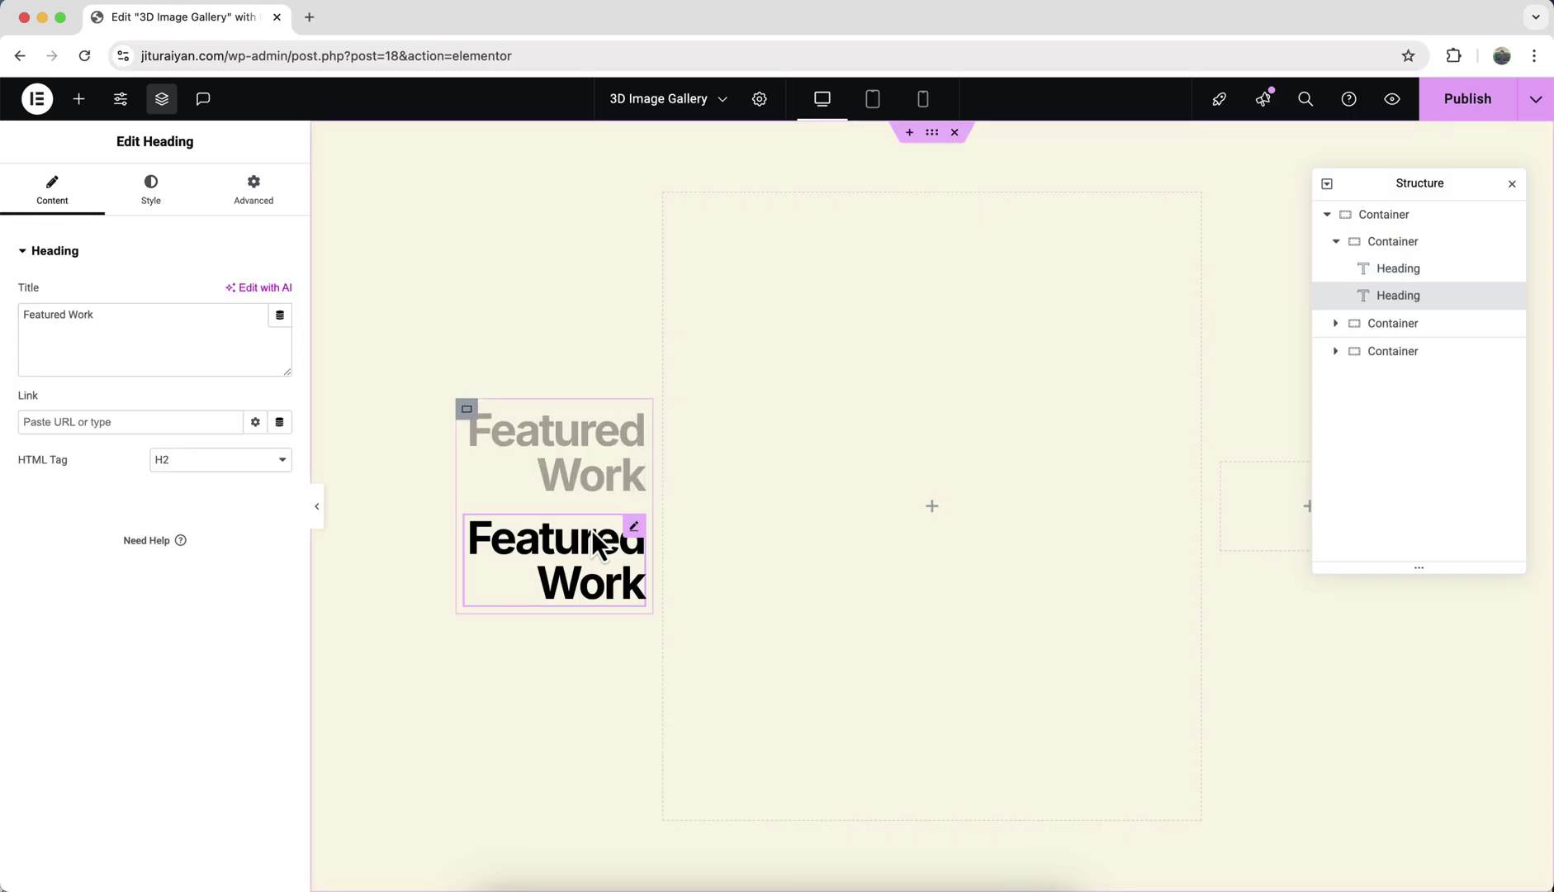
{"action": "left_click", "coordinate": [548, 431]}
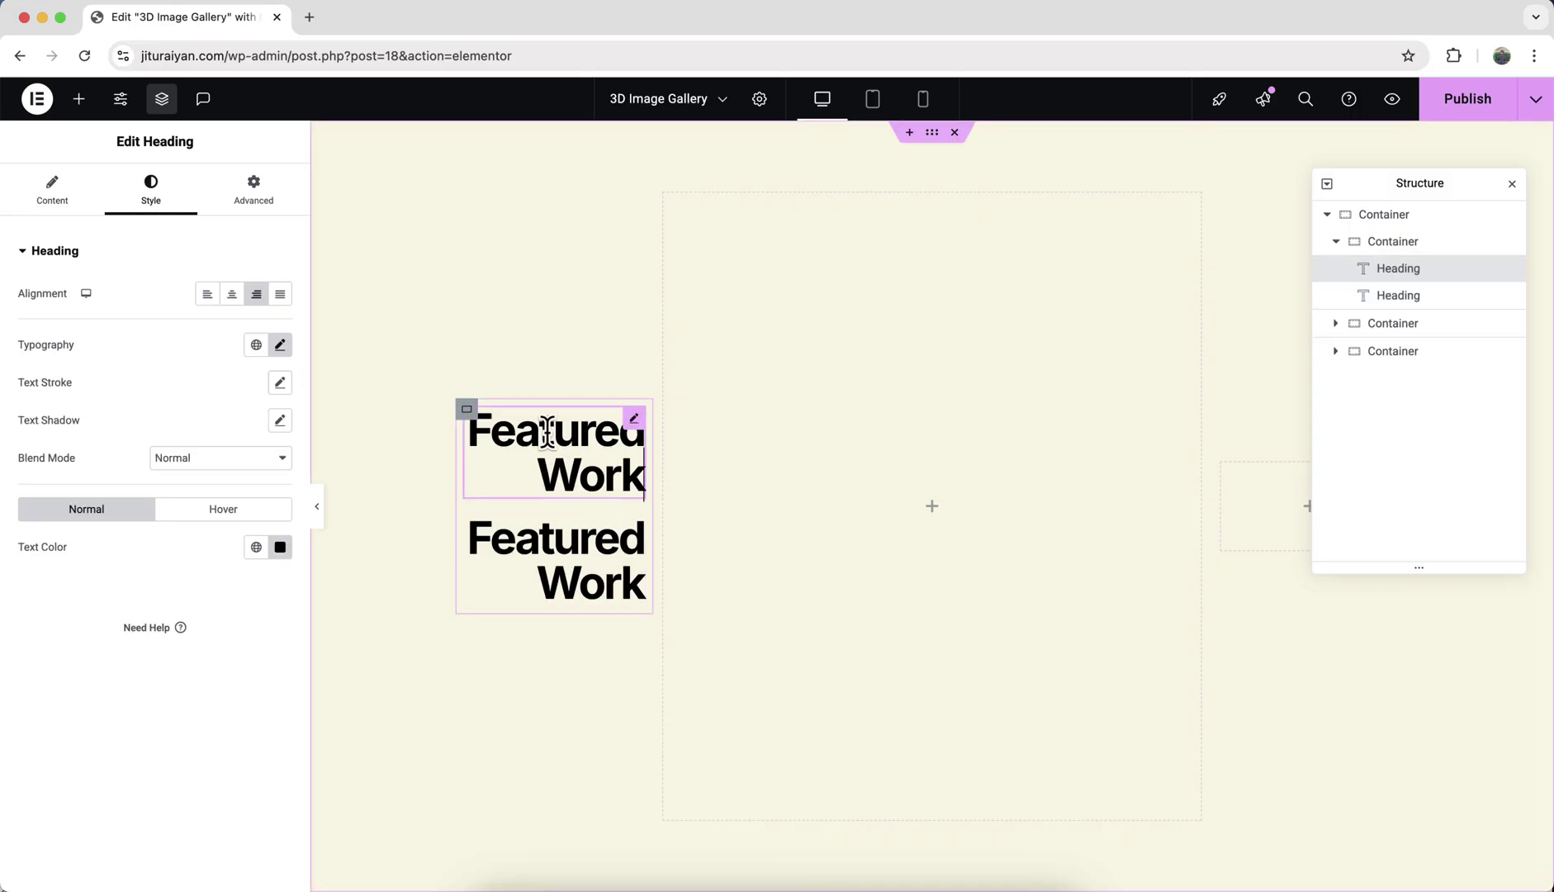
{"action": "left_click", "coordinate": [60, 197]}
{"action": "key", "text": "super+a"}
{"action": "type", "text": "2018-2015"}
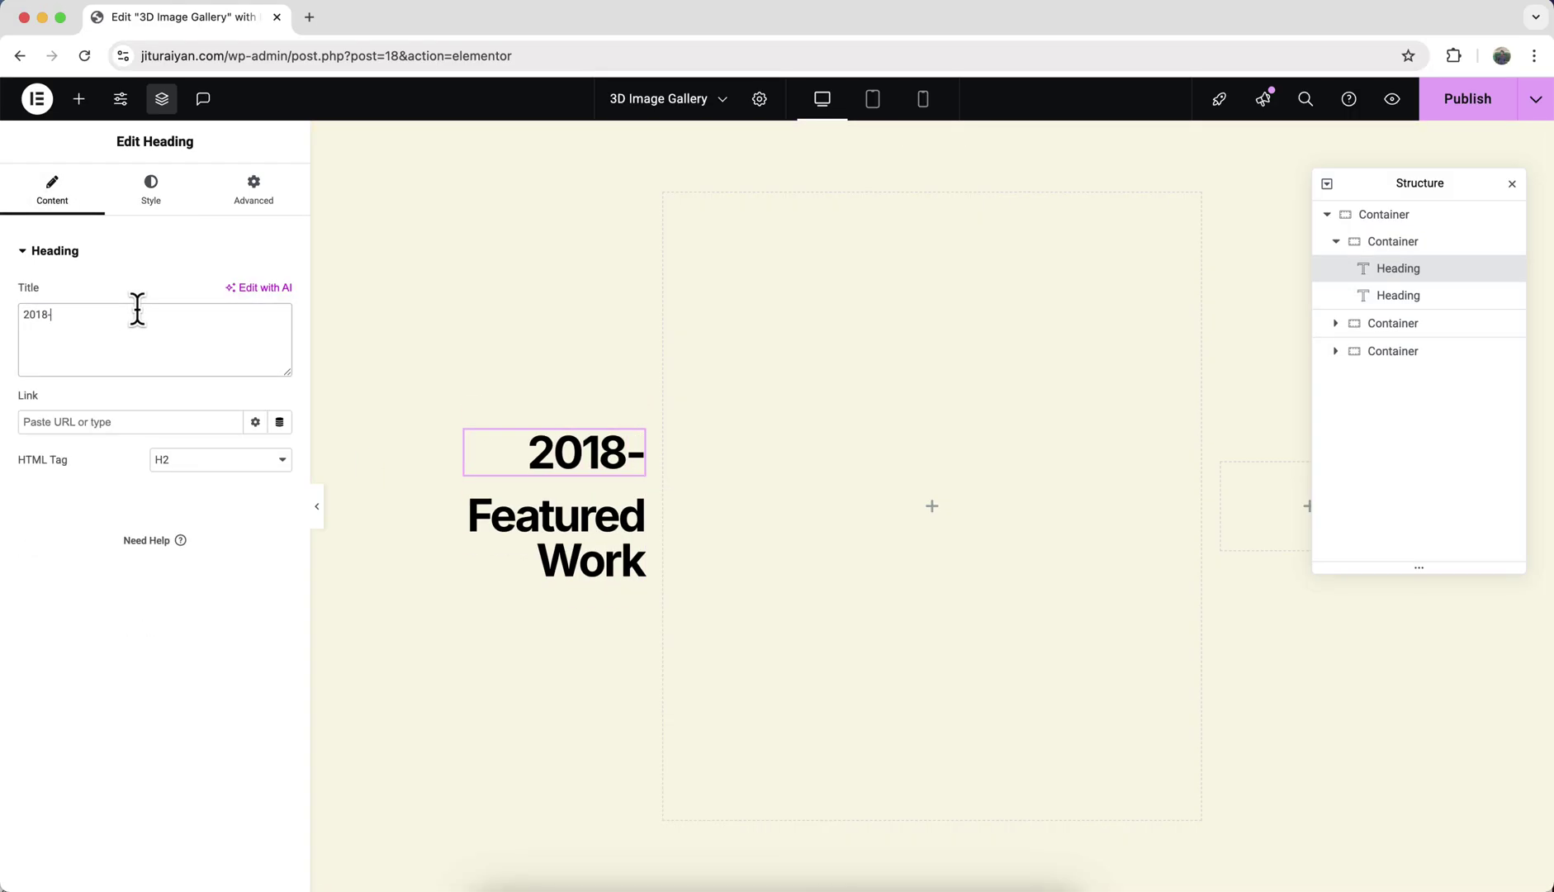
- Set the '2018-2015' line to 16 px size and 400 normal weight
{"action": "left_click", "coordinate": [145, 199]}
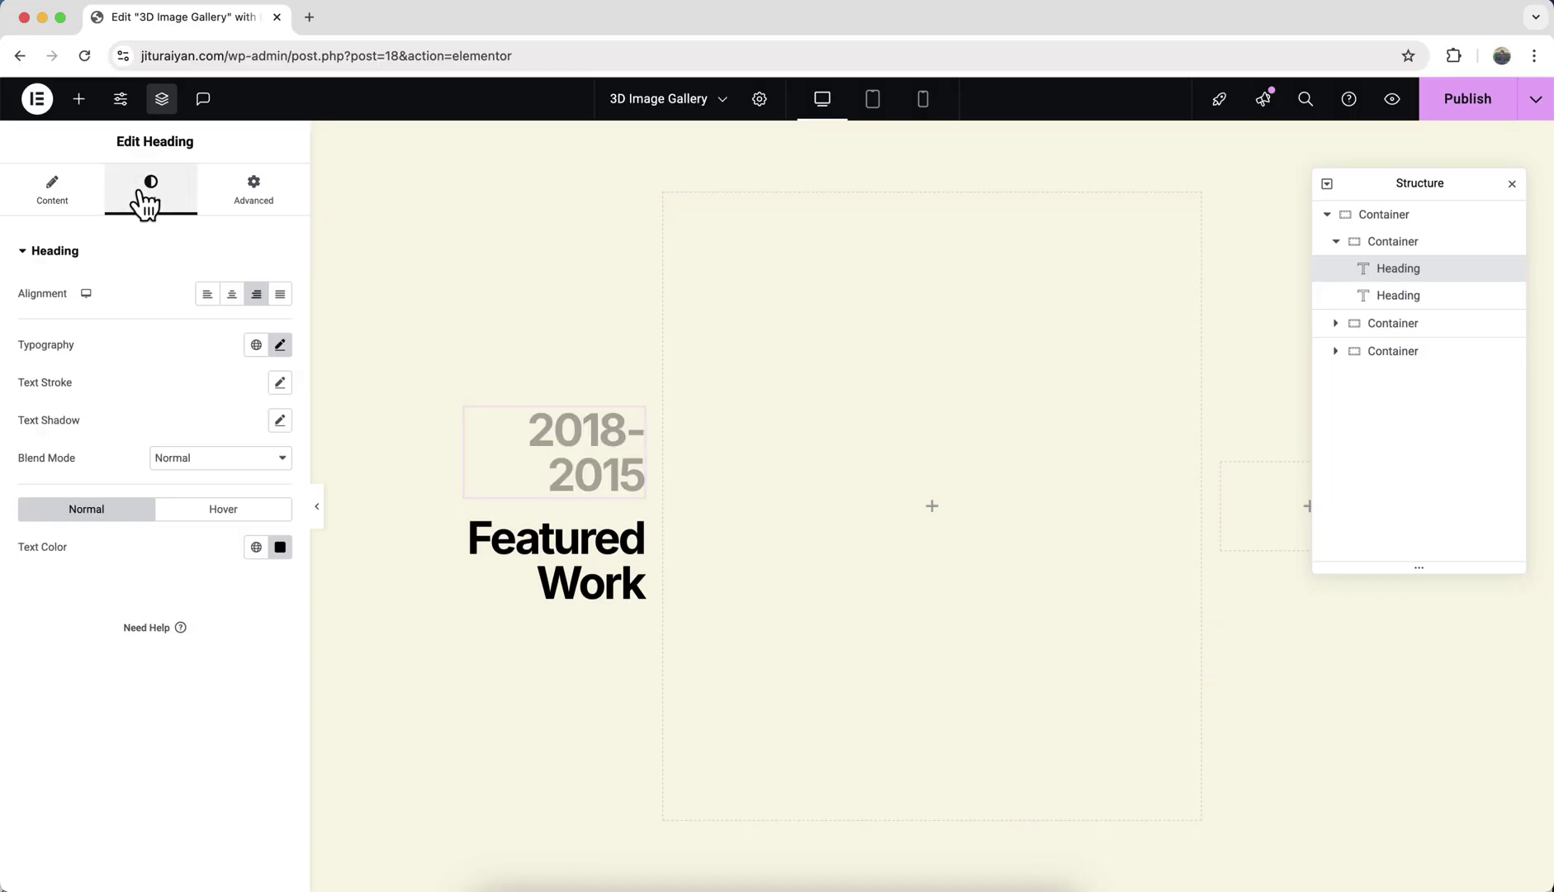
{"action": "left_click", "coordinate": [280, 345]}
{"action": "type", "text": "16"}
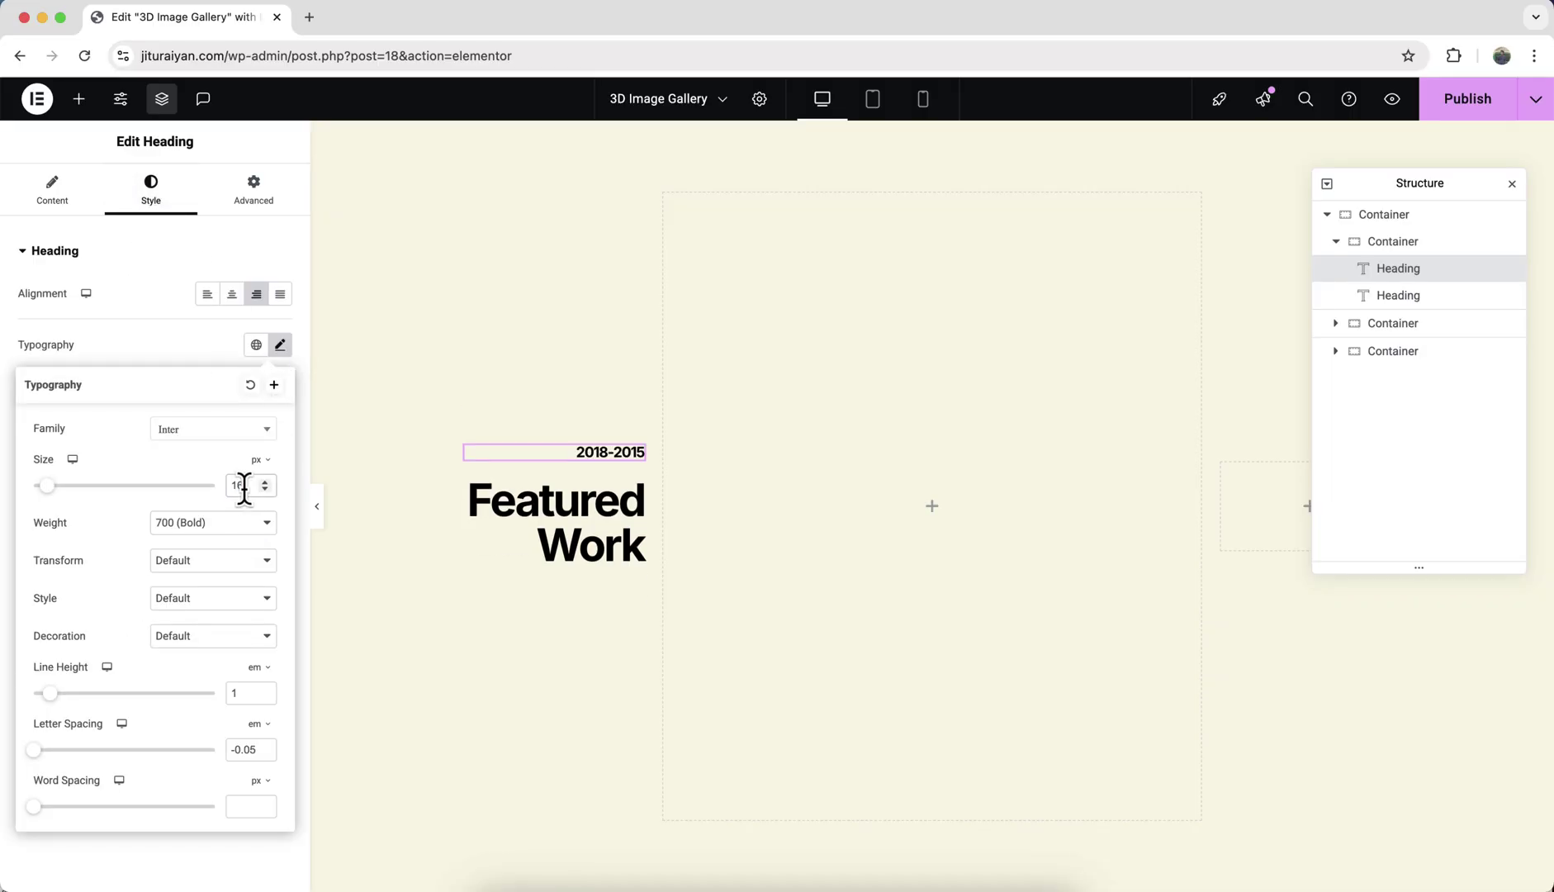
{"action": "left_click", "coordinate": [229, 522]}
{"action": "left_click", "coordinate": [231, 486]}
- Set the gap in the left column's container to 10 px
{"action": "left_click", "coordinate": [467, 447]}
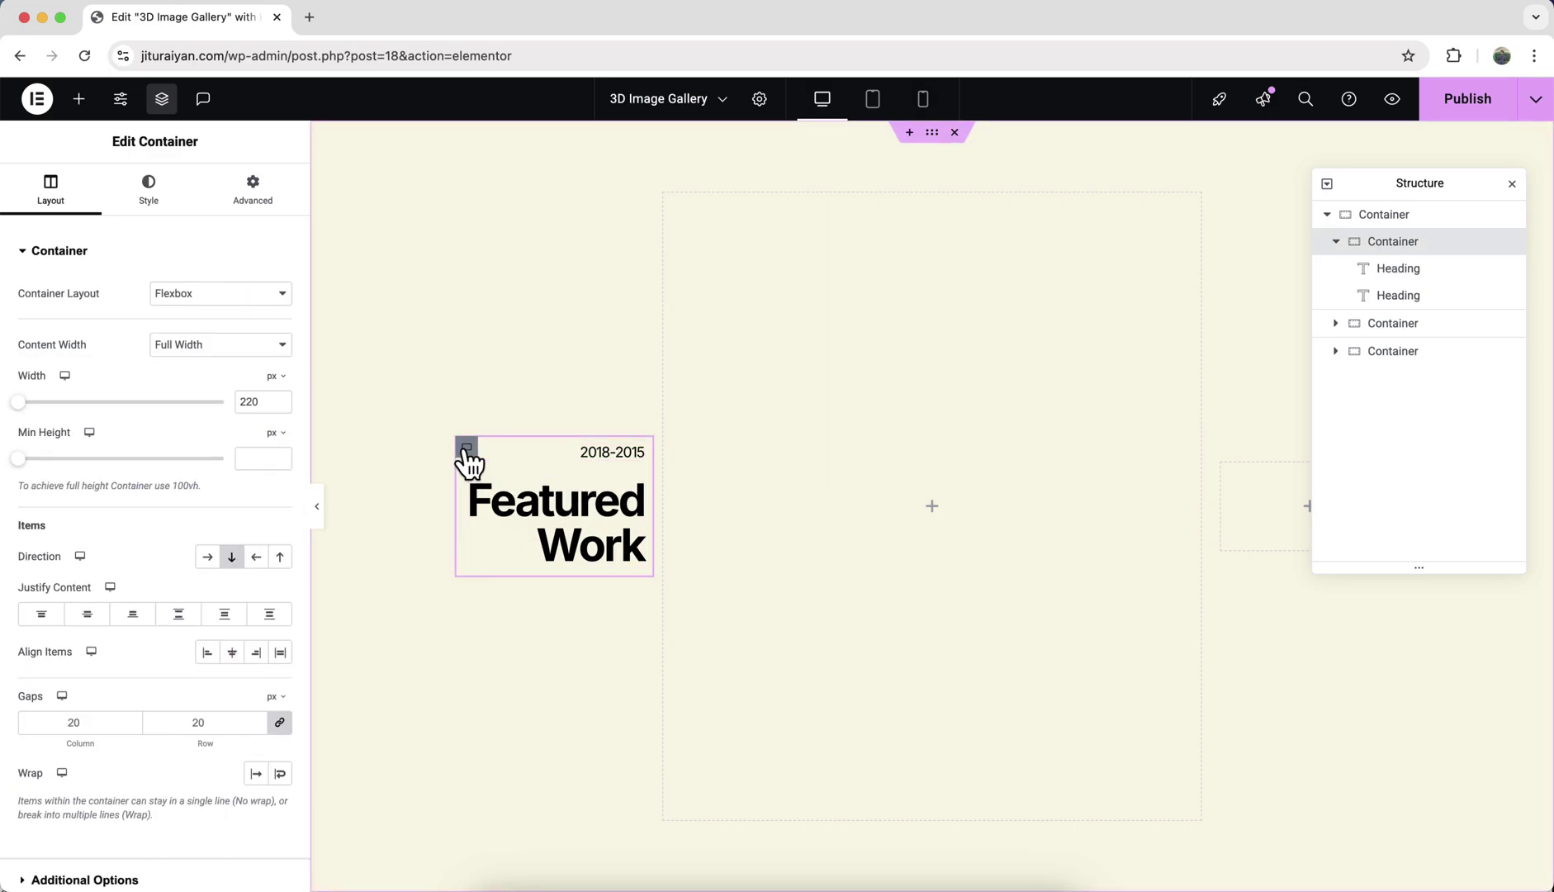
{"action": "double_click", "coordinate": [209, 726]}
{"action": "type", "text": "10"}
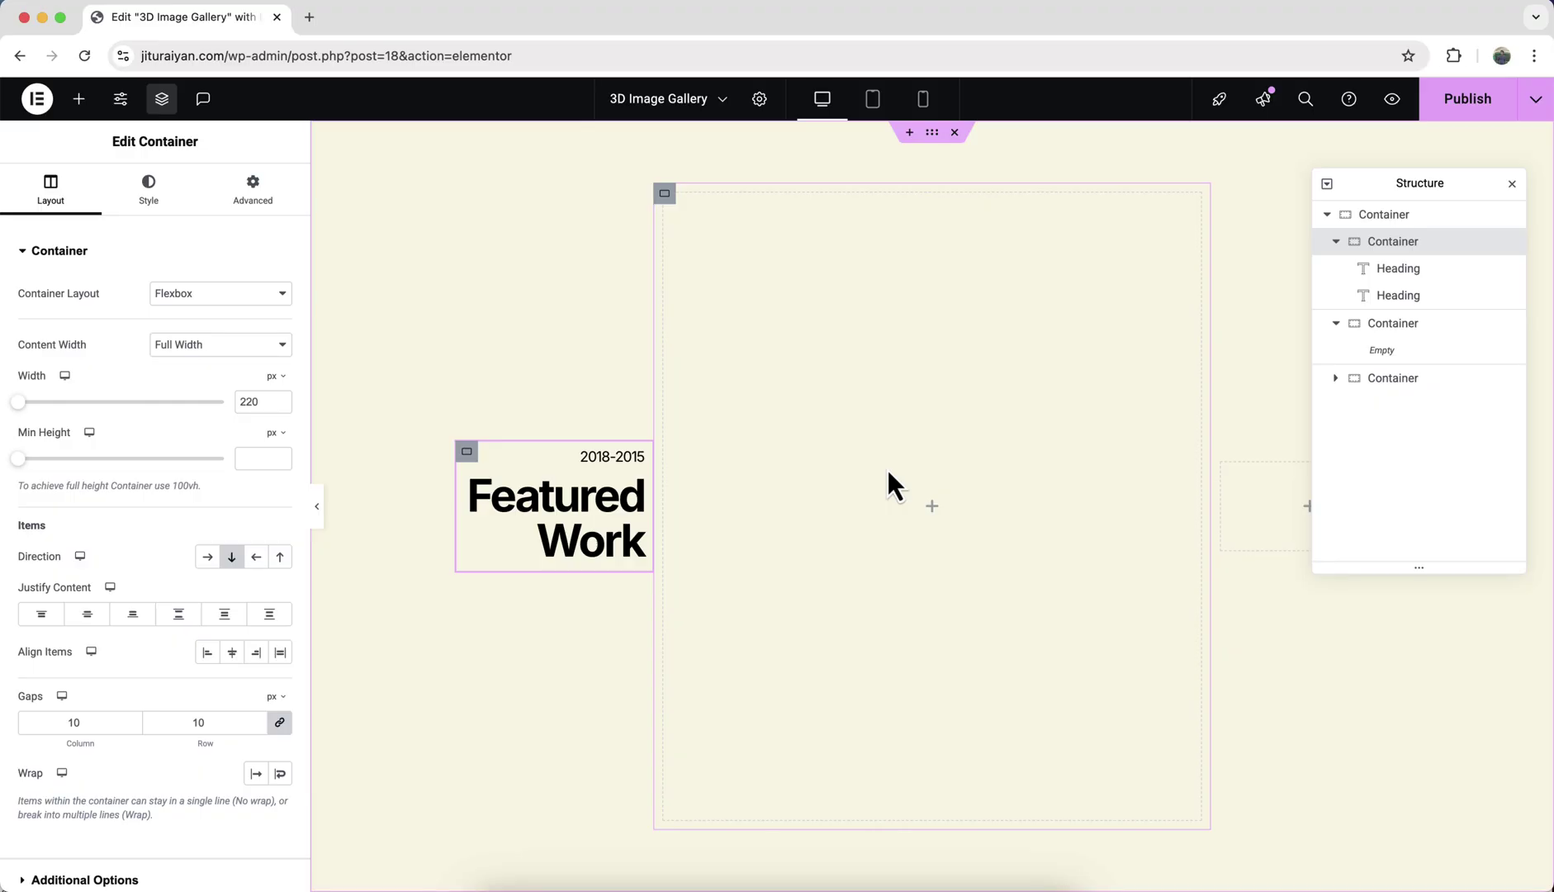
- Add a container to the empty gallery area and make it 200 px wide
{"action": "left_click", "coordinate": [78, 99]}
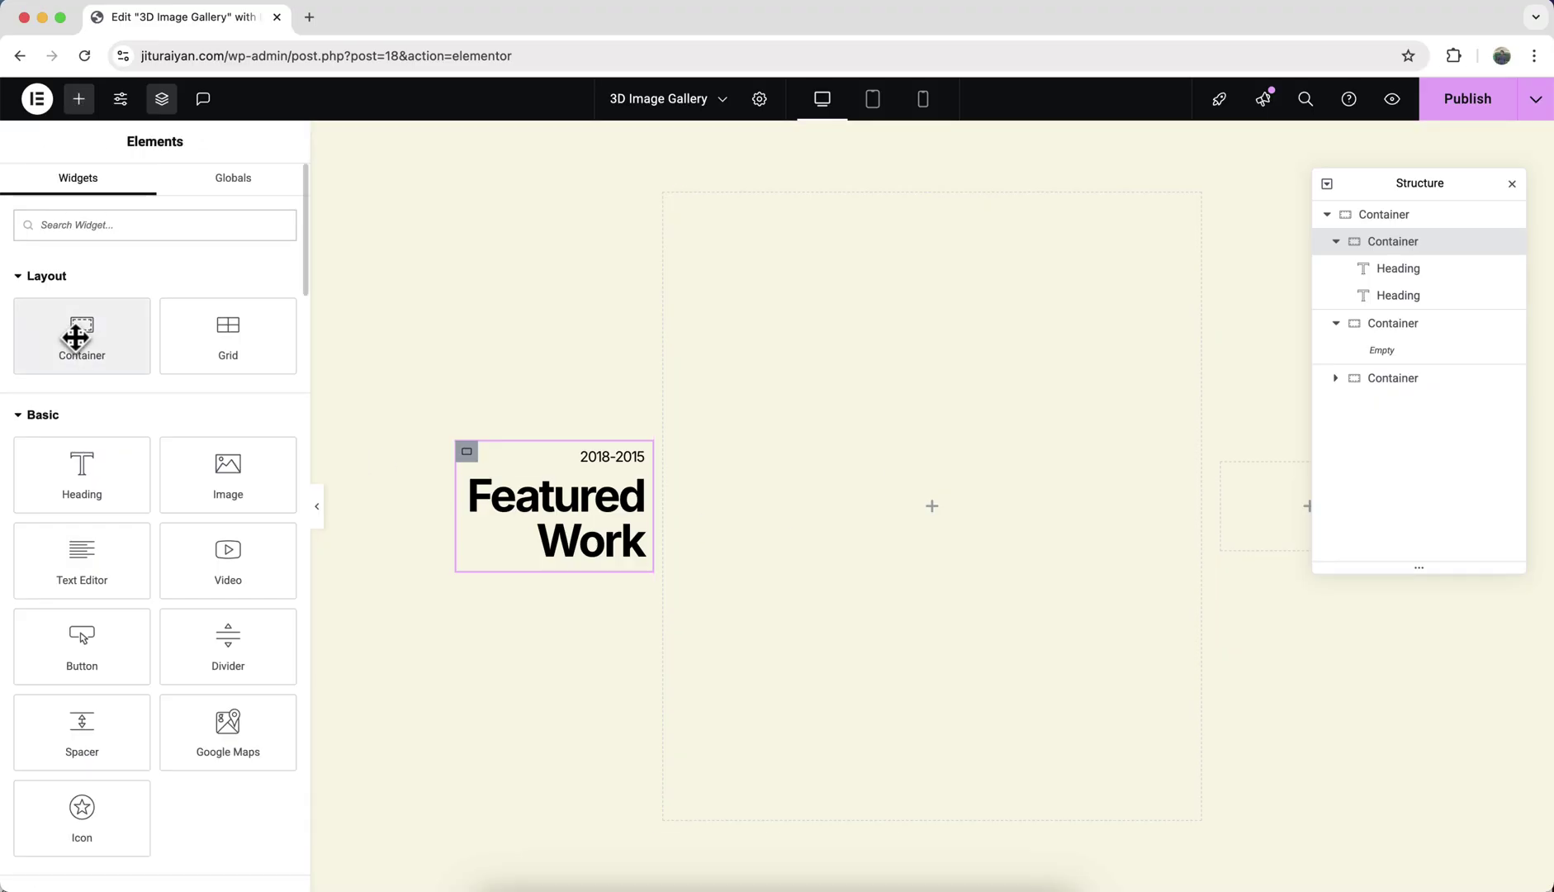
{"action": "left_click_drag", "start_coordinate": [75, 337], "coordinate": [955, 512]}
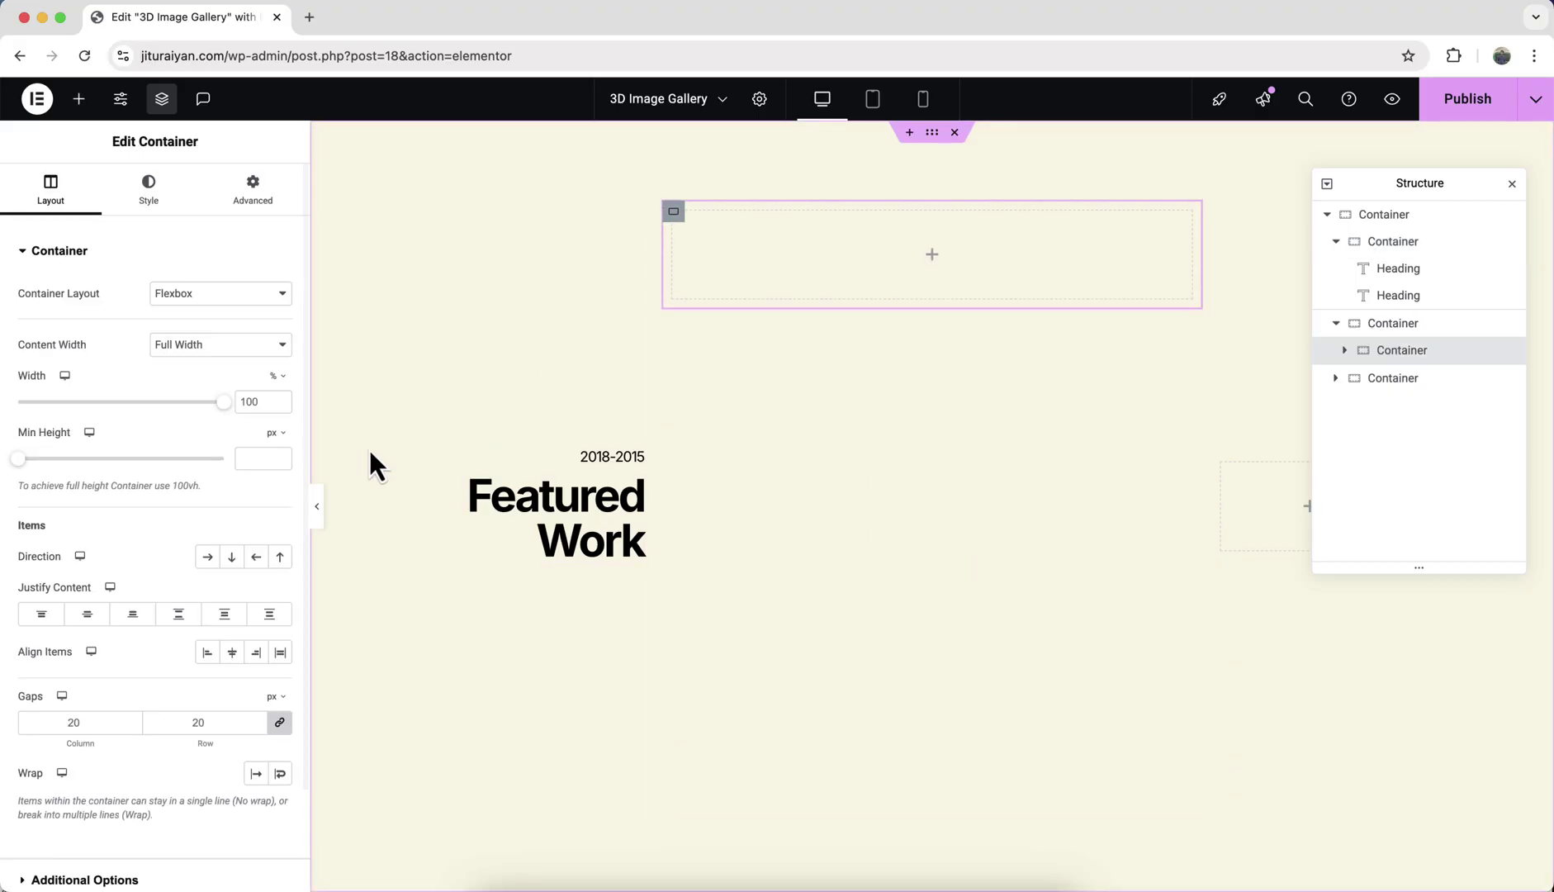
{"action": "left_click", "coordinate": [277, 376]}
{"action": "left_click", "coordinate": [272, 413]}
{"action": "double_click", "coordinate": [256, 401]}
{"action": "type", "text": "200"}
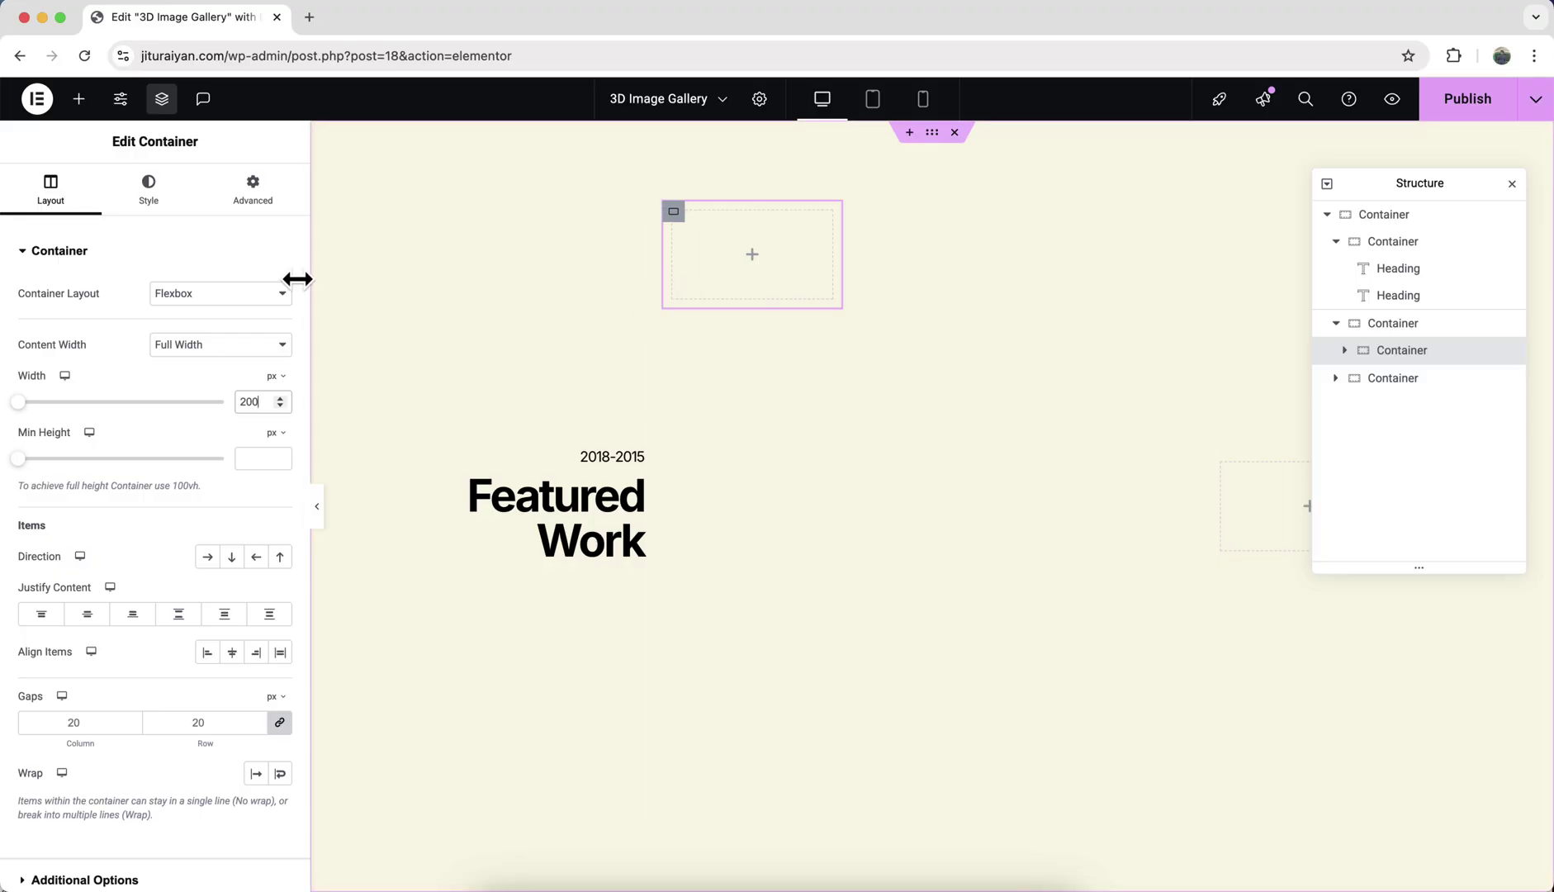
- Set the box's padding to 0 and centre it within the gallery container
{"action": "left_click", "coordinate": [264, 205]}
{"action": "type", "text": "0"}
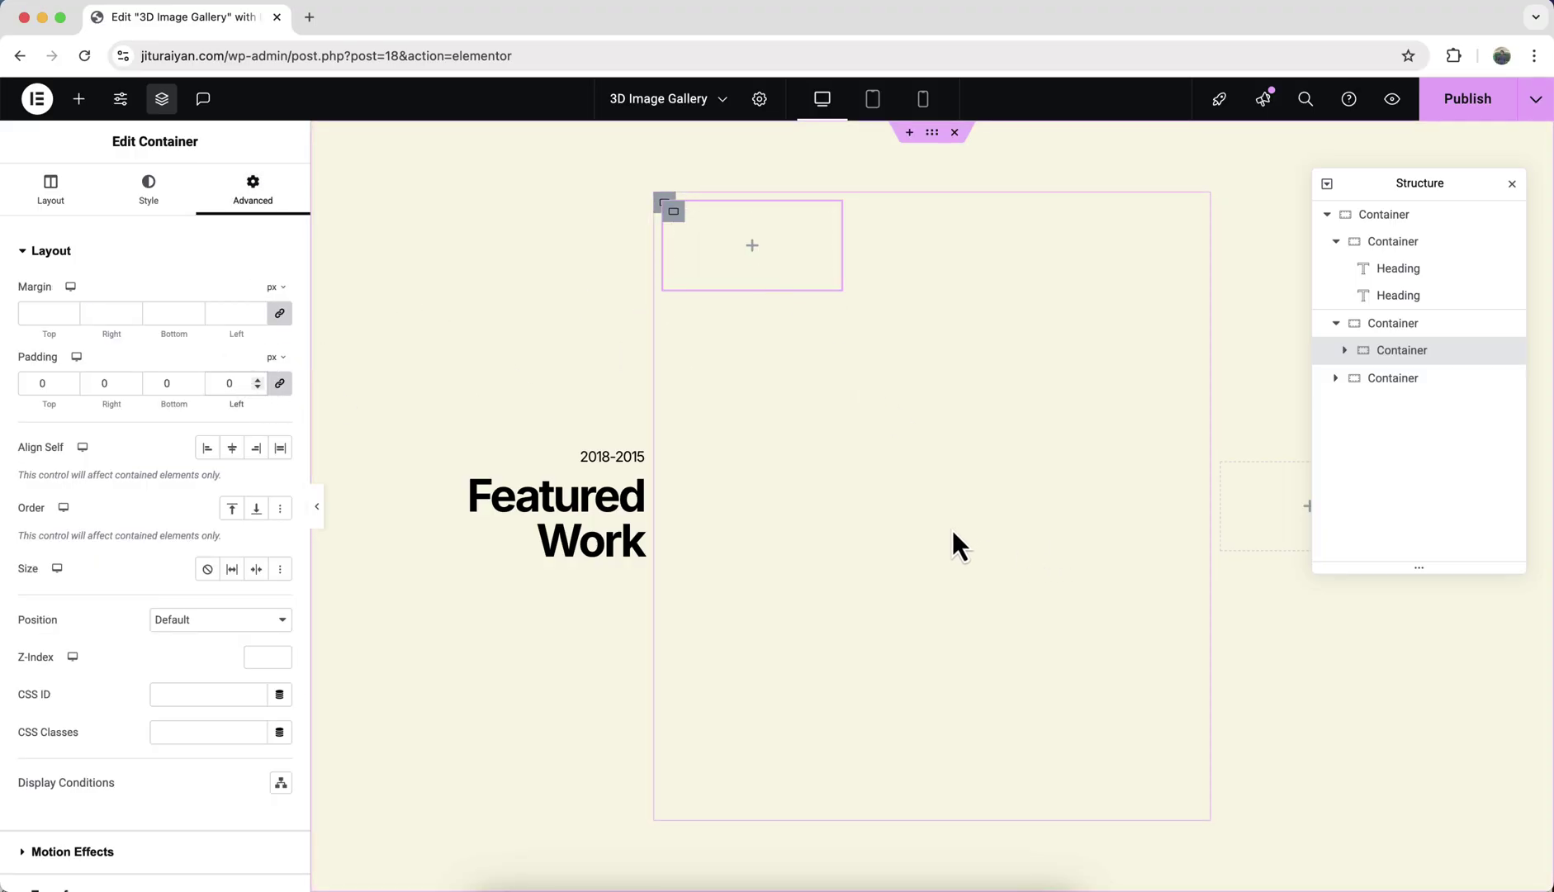
{"action": "left_click", "coordinate": [1371, 327]}
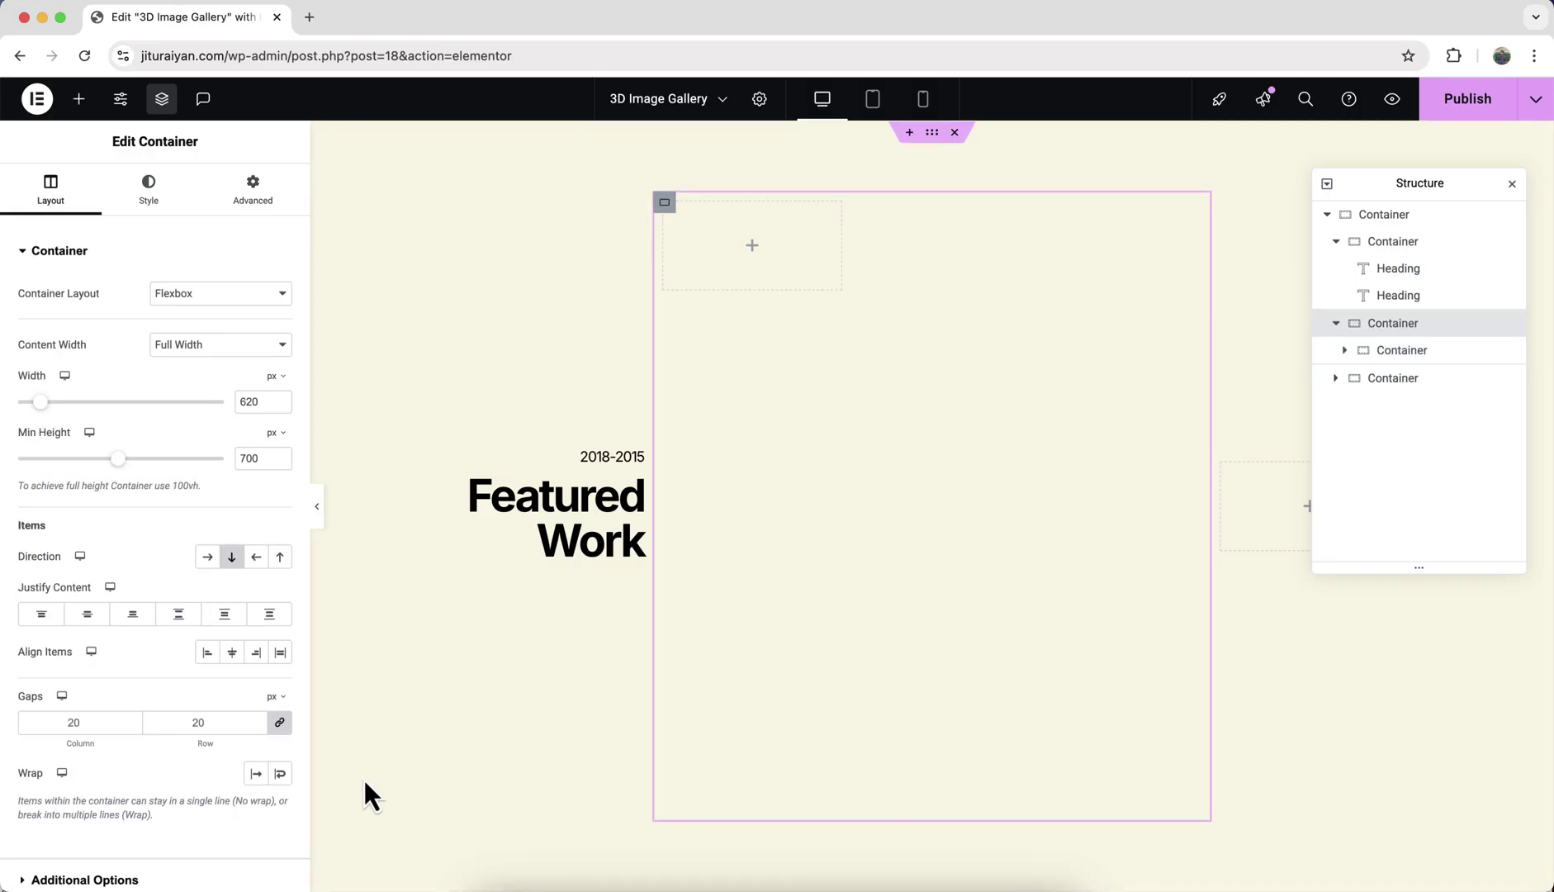
{"action": "left_click", "coordinate": [89, 615]}
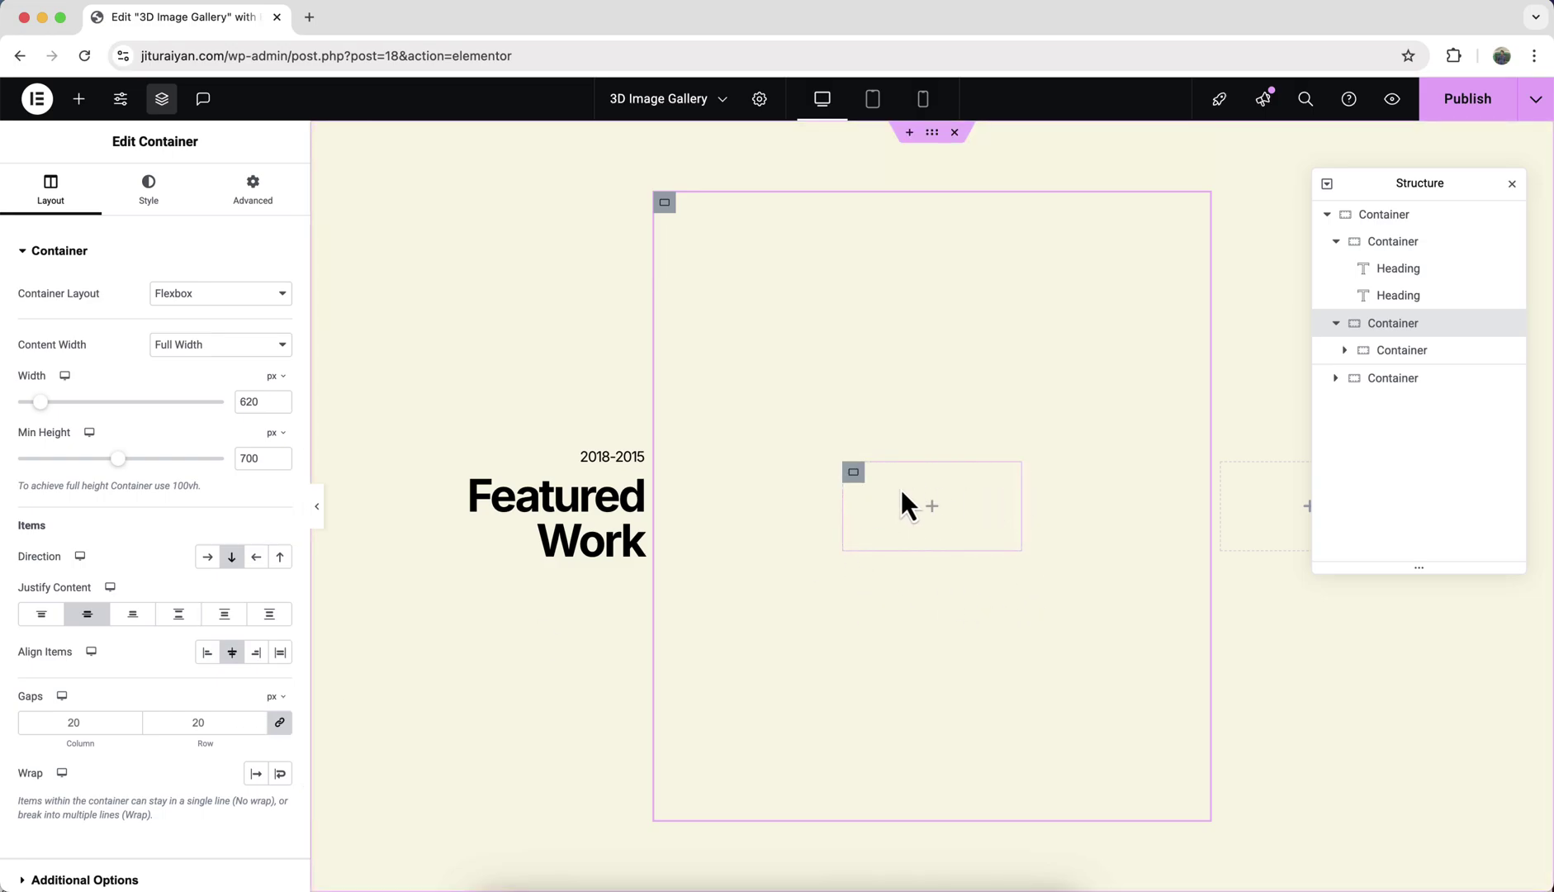
- Set the small box's Position to Absolute and clear both its horizontal and vertical offsets
{"action": "left_click", "coordinate": [853, 473]}
{"action": "left_click", "coordinate": [241, 622]}
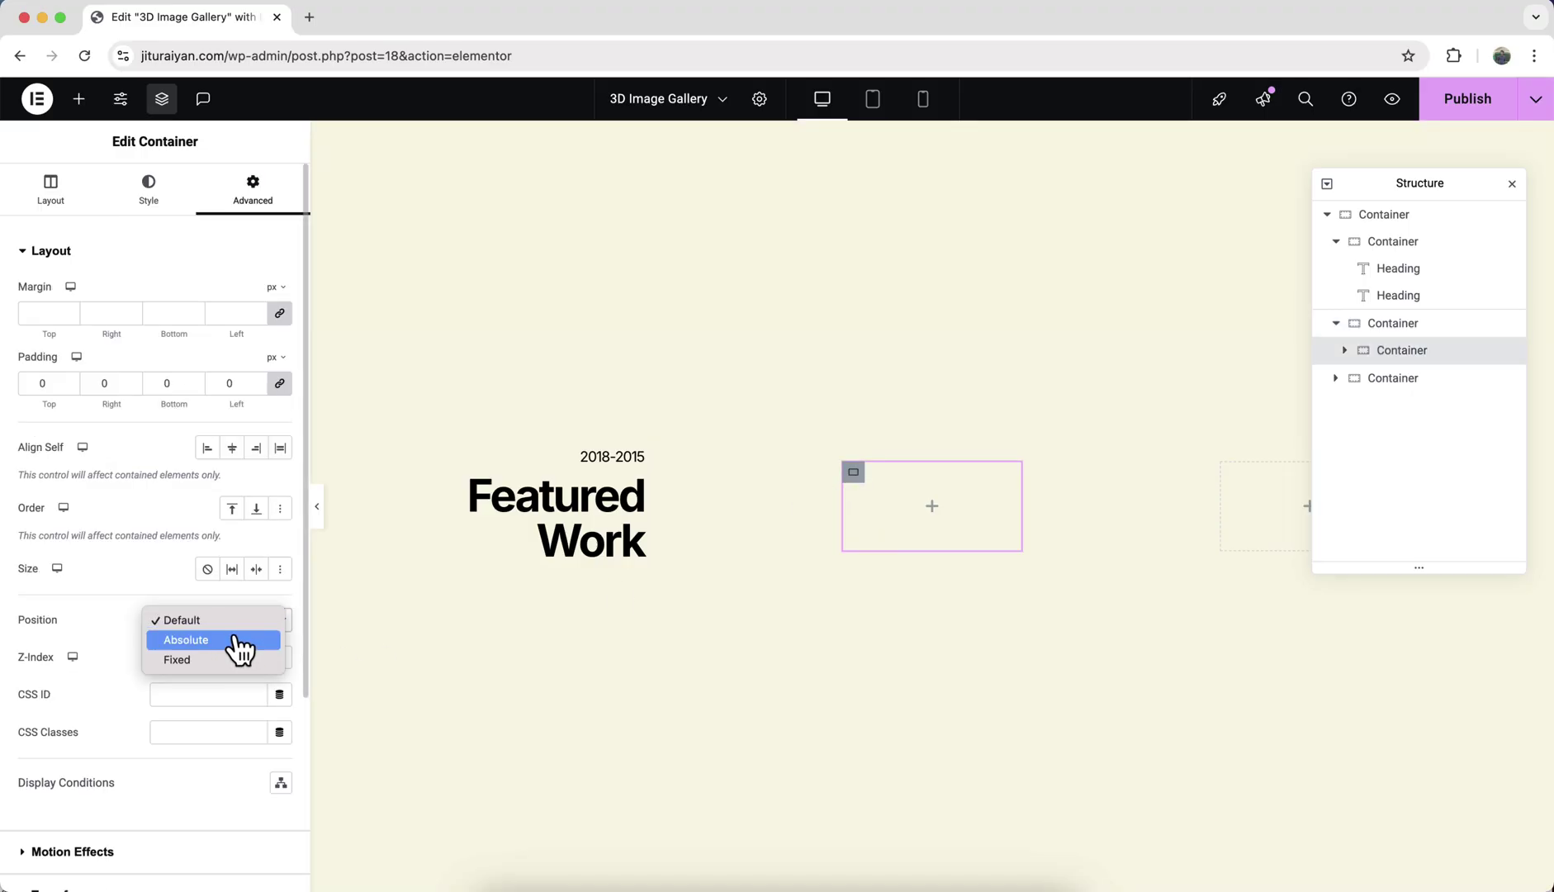
{"action": "left_click", "coordinate": [213, 641]}
{"action": "scroll", "coordinate": [233, 641], "scroll_direction": "down", "scroll_amount": 5}
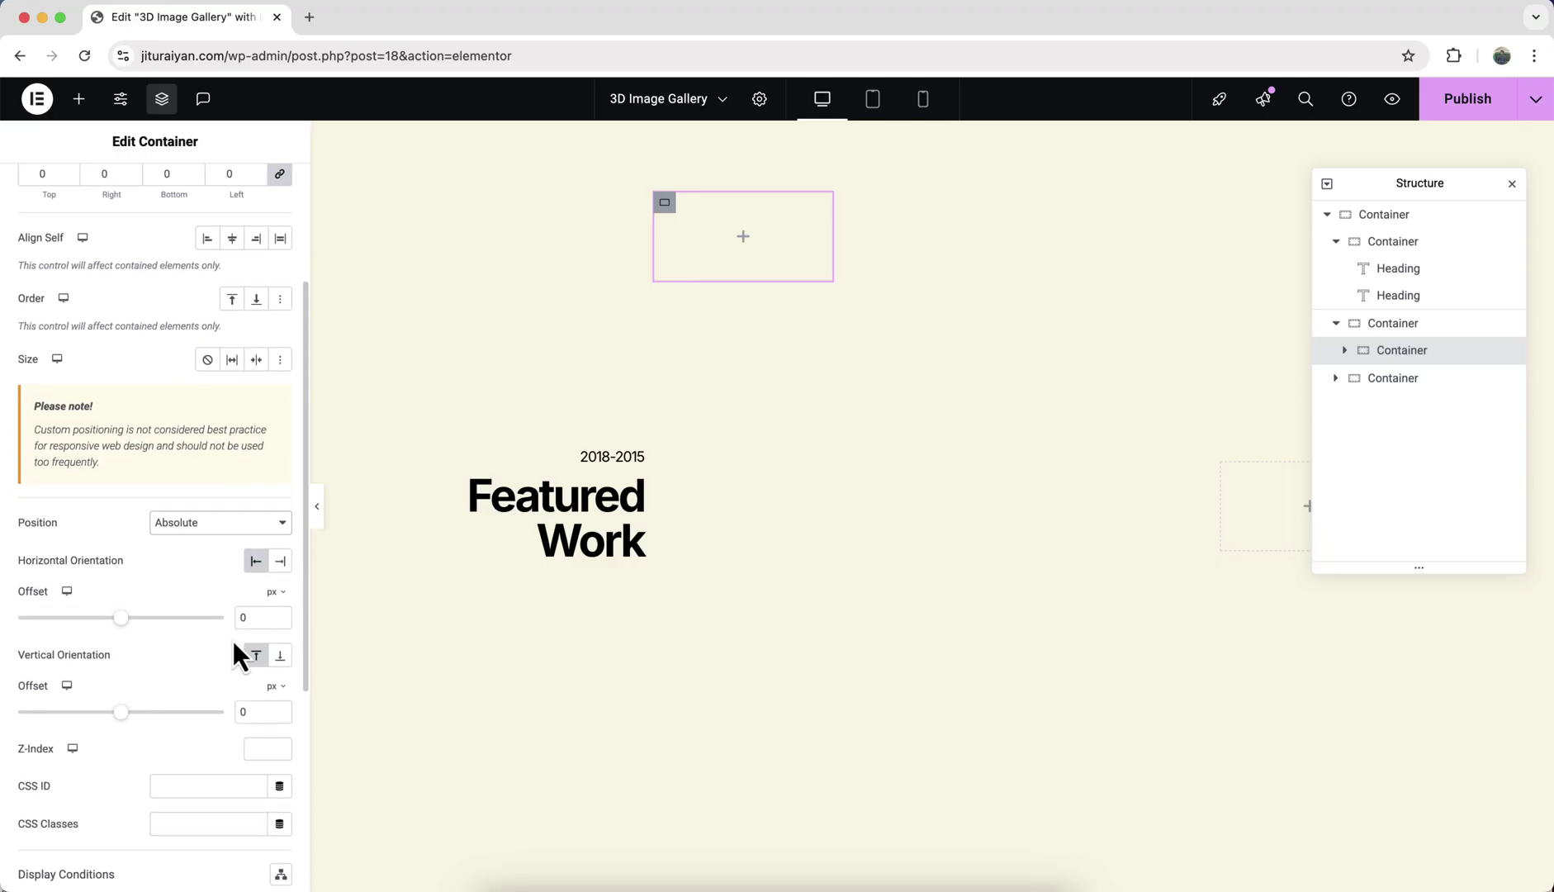
{"action": "left_click", "coordinate": [252, 616]}
{"action": "key", "text": "BackSpace"}
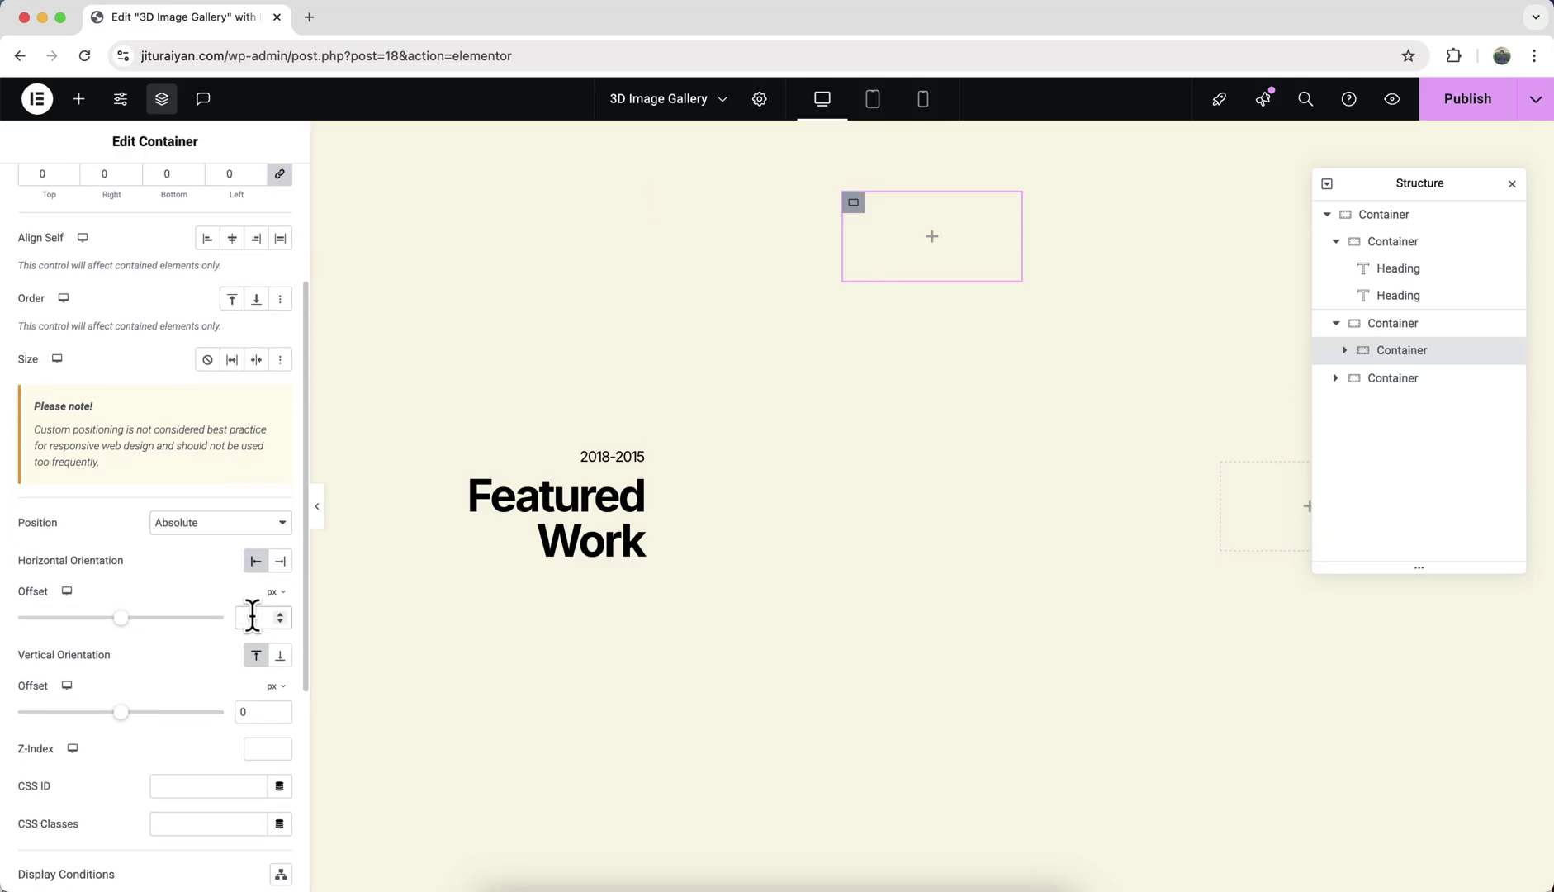
{"action": "left_click", "coordinate": [248, 711]}
{"action": "key", "text": "BackSpace"}
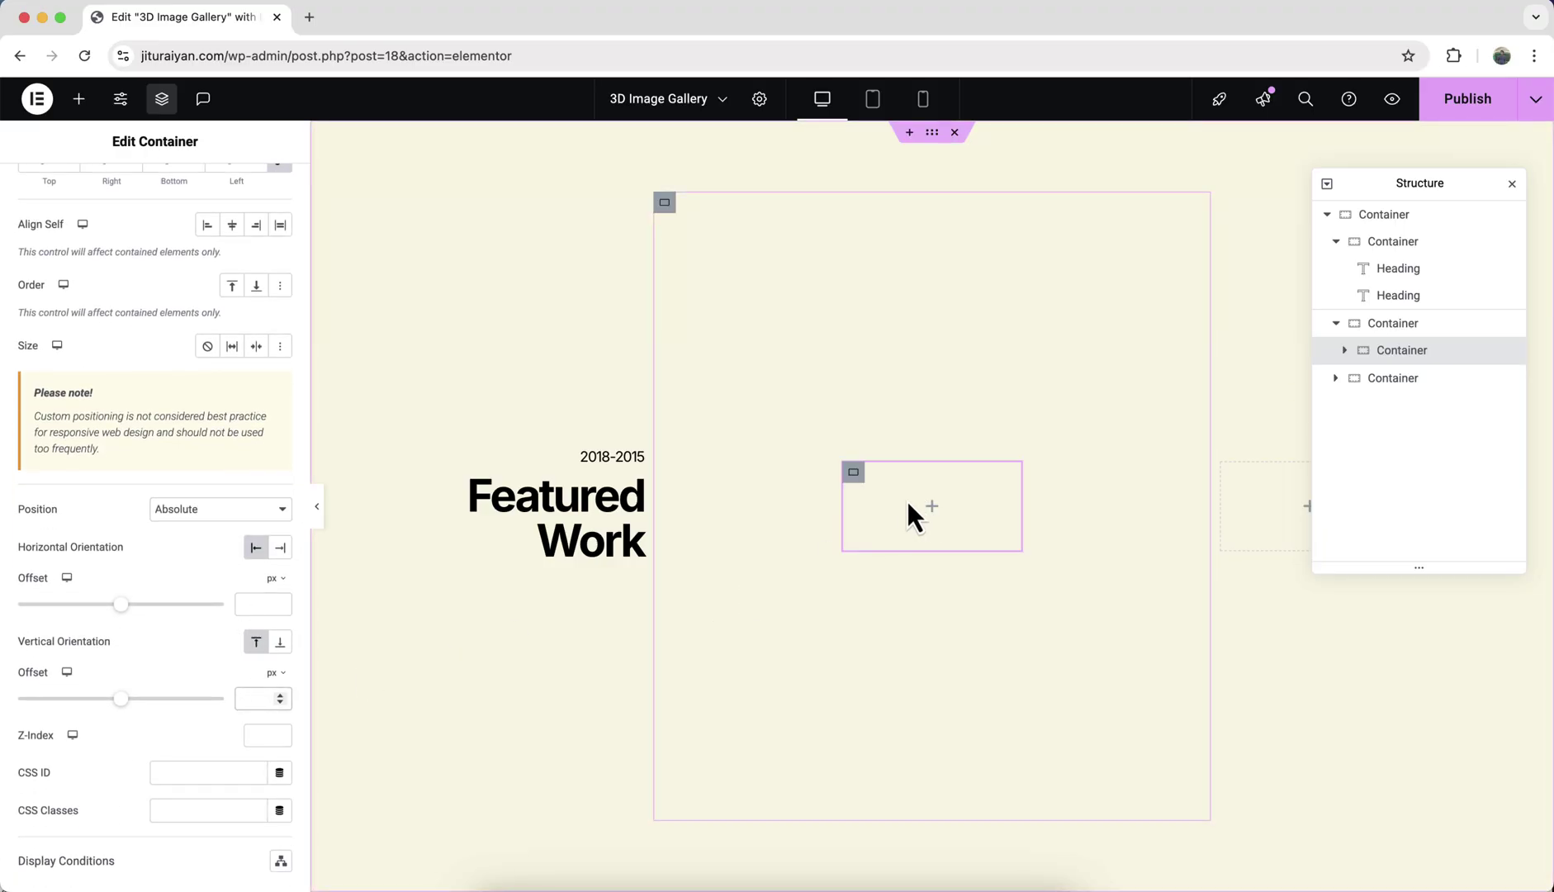
- Copy the Featured Work heading into the small box and retitle it 'Sanya Zinmao Farm Lab'
{"action": "right_click", "coordinate": [587, 518]}
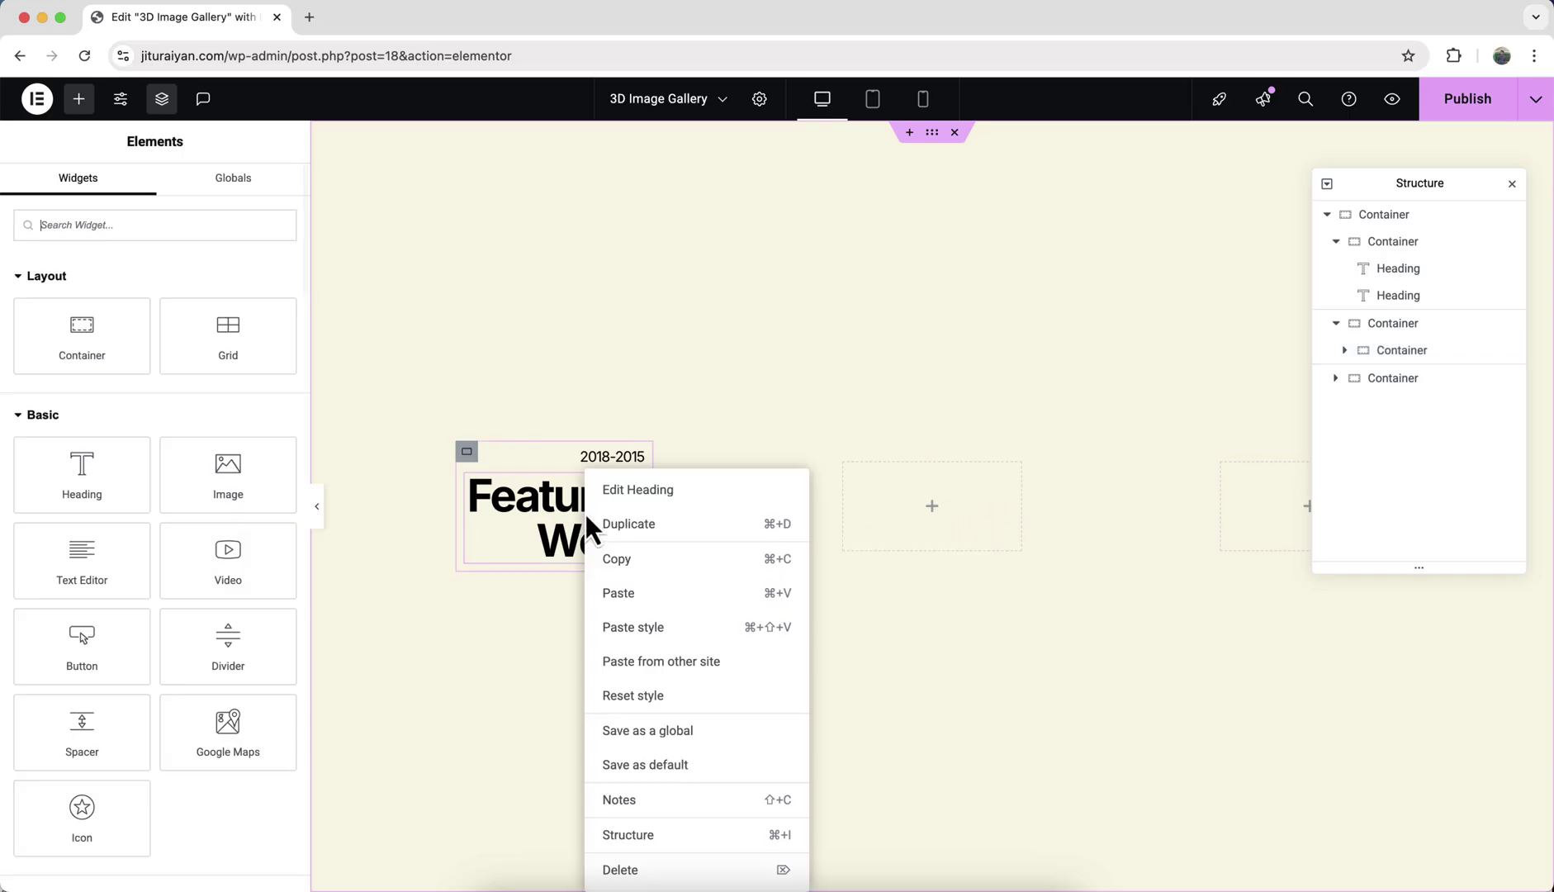
{"action": "left_click", "coordinate": [618, 559]}
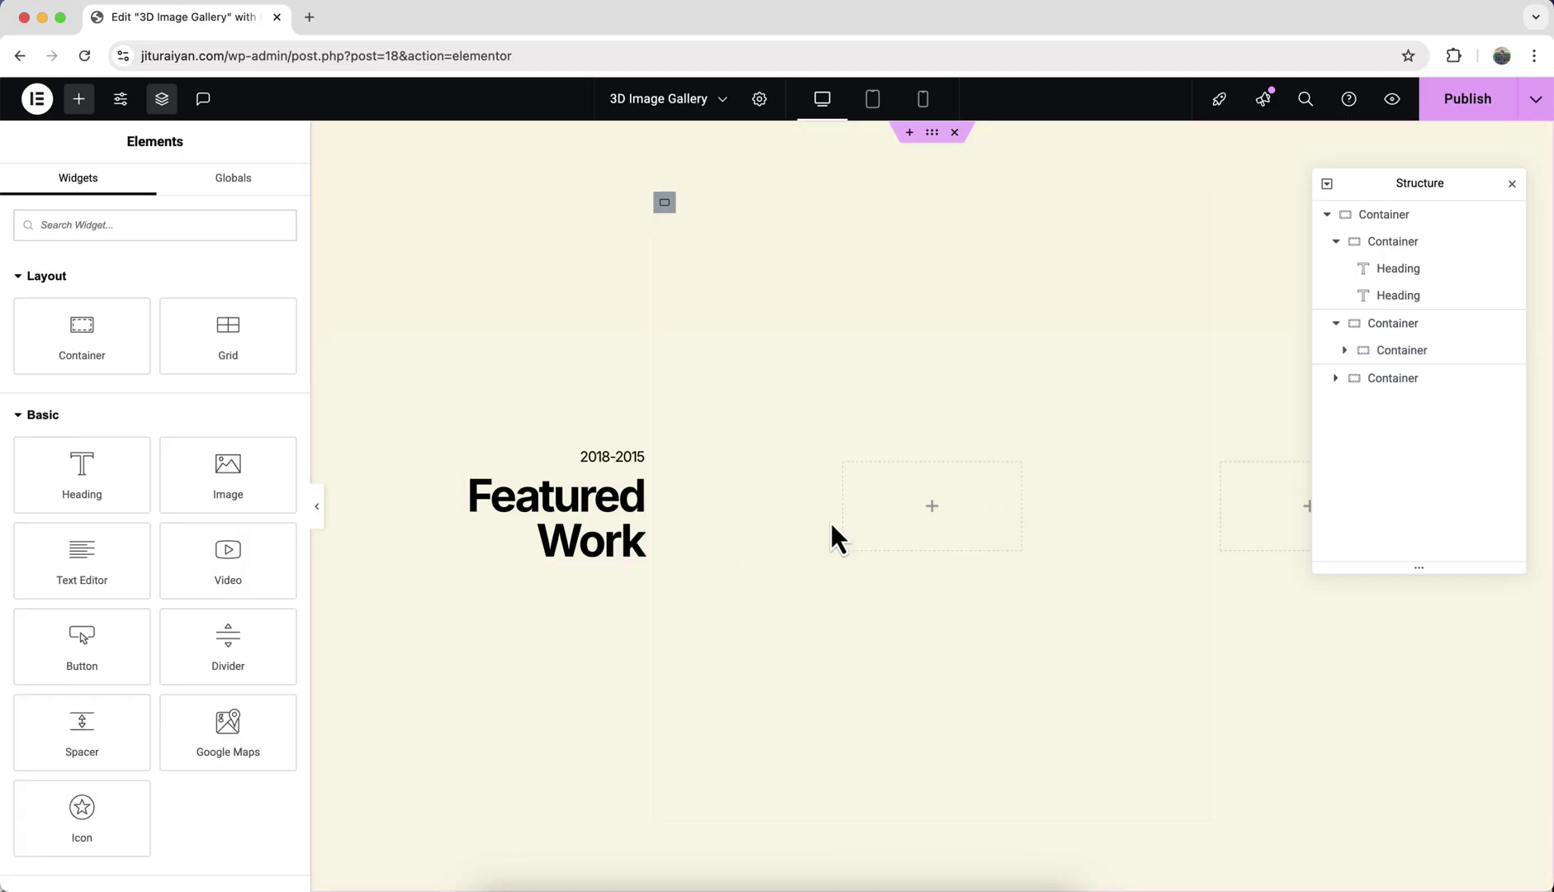
{"action": "right_click", "coordinate": [889, 504]}
{"action": "left_click", "coordinate": [925, 558]}
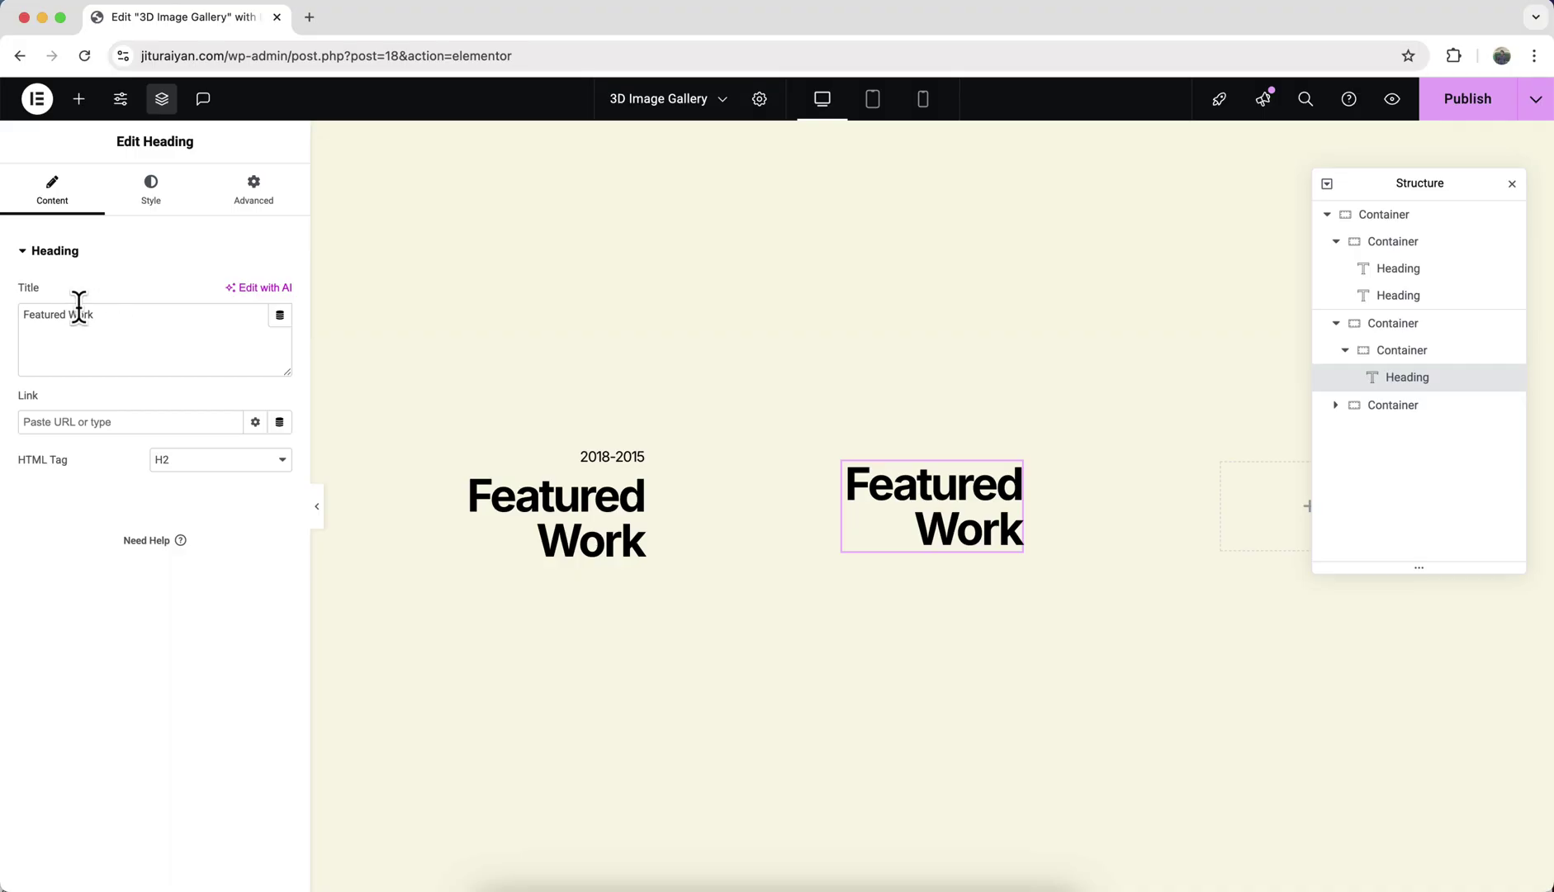
{"action": "key", "text": "super+a"}
{"action": "key", "text": "super+v"}
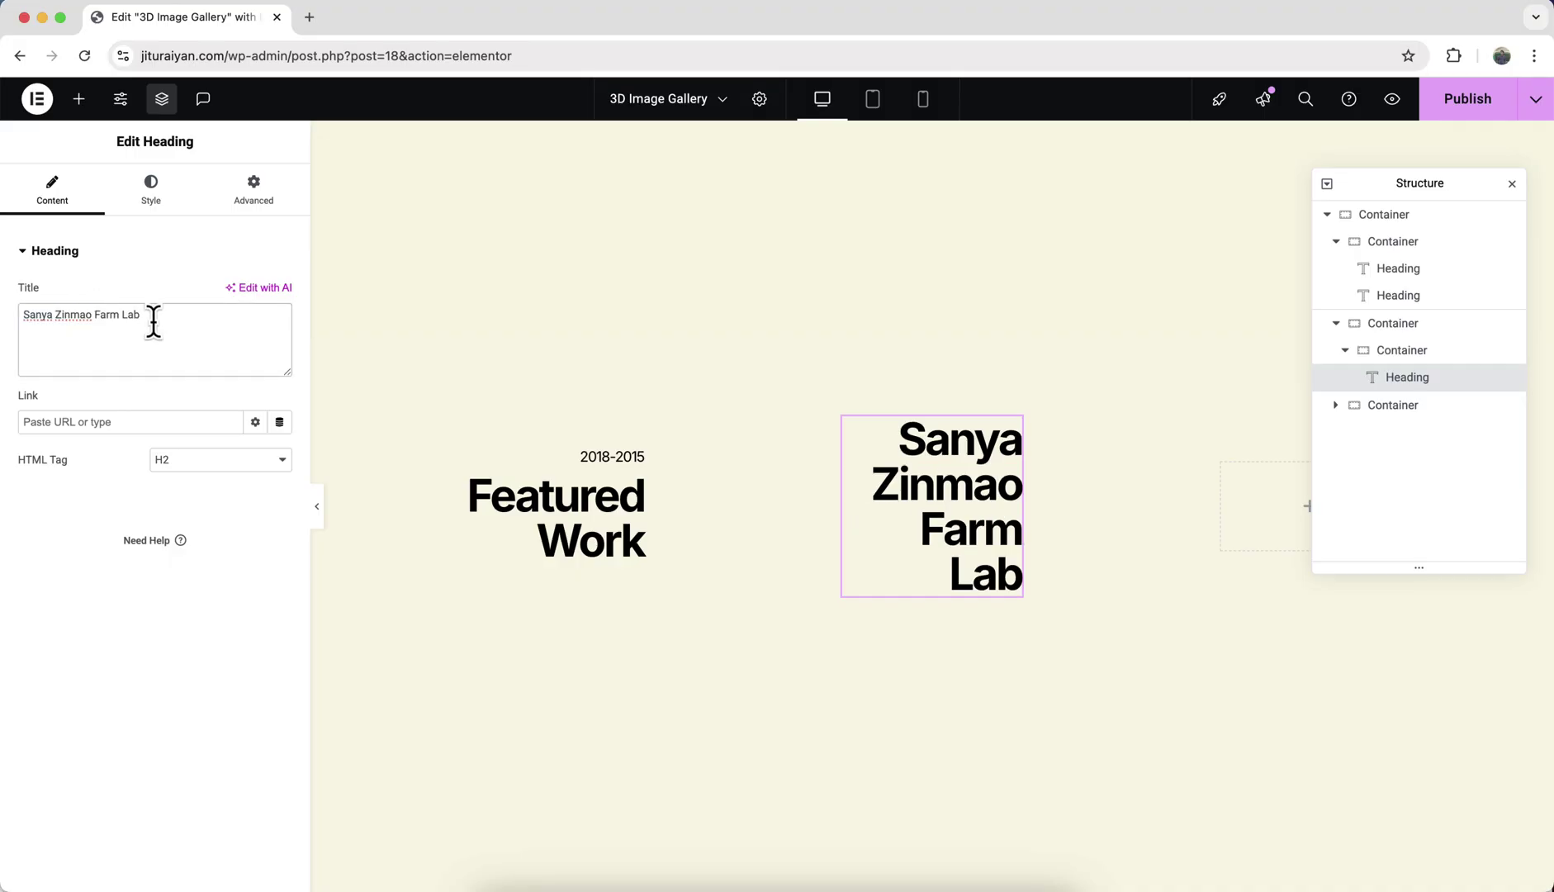
- Make the title 24 px semi-bold with no line height, centre it, and add an Image widget
{"action": "left_click", "coordinate": [151, 188]}
{"action": "left_click", "coordinate": [278, 344]}
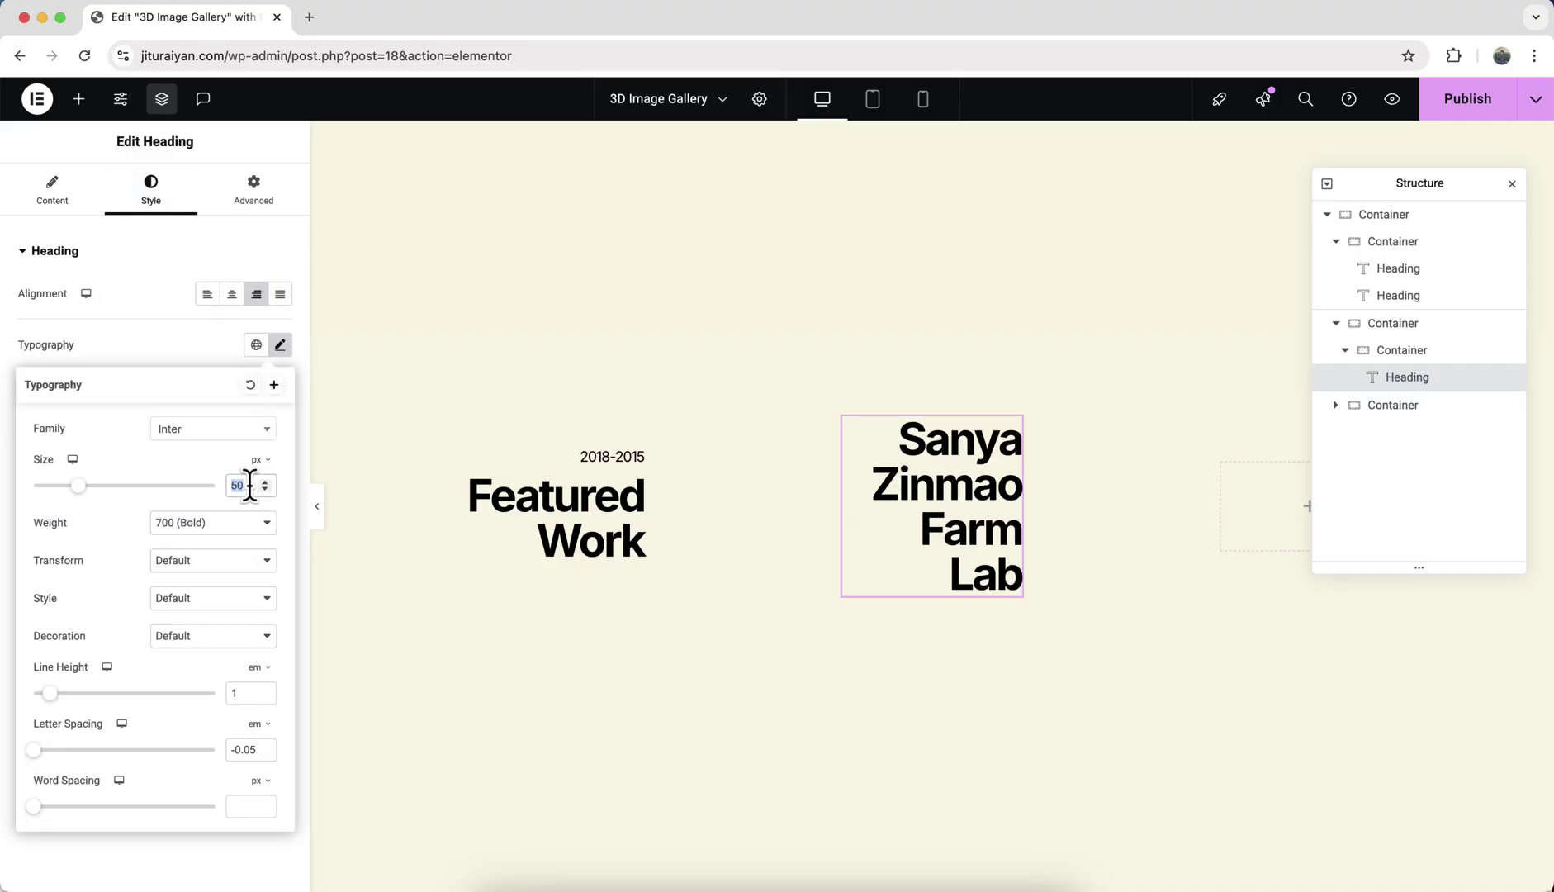
{"action": "type", "text": "24"}
{"action": "left_click", "coordinate": [223, 522]}
{"action": "left_click", "coordinate": [223, 502]}
{"action": "left_click", "coordinate": [247, 692]}
{"action": "key", "text": "BackSpace"}
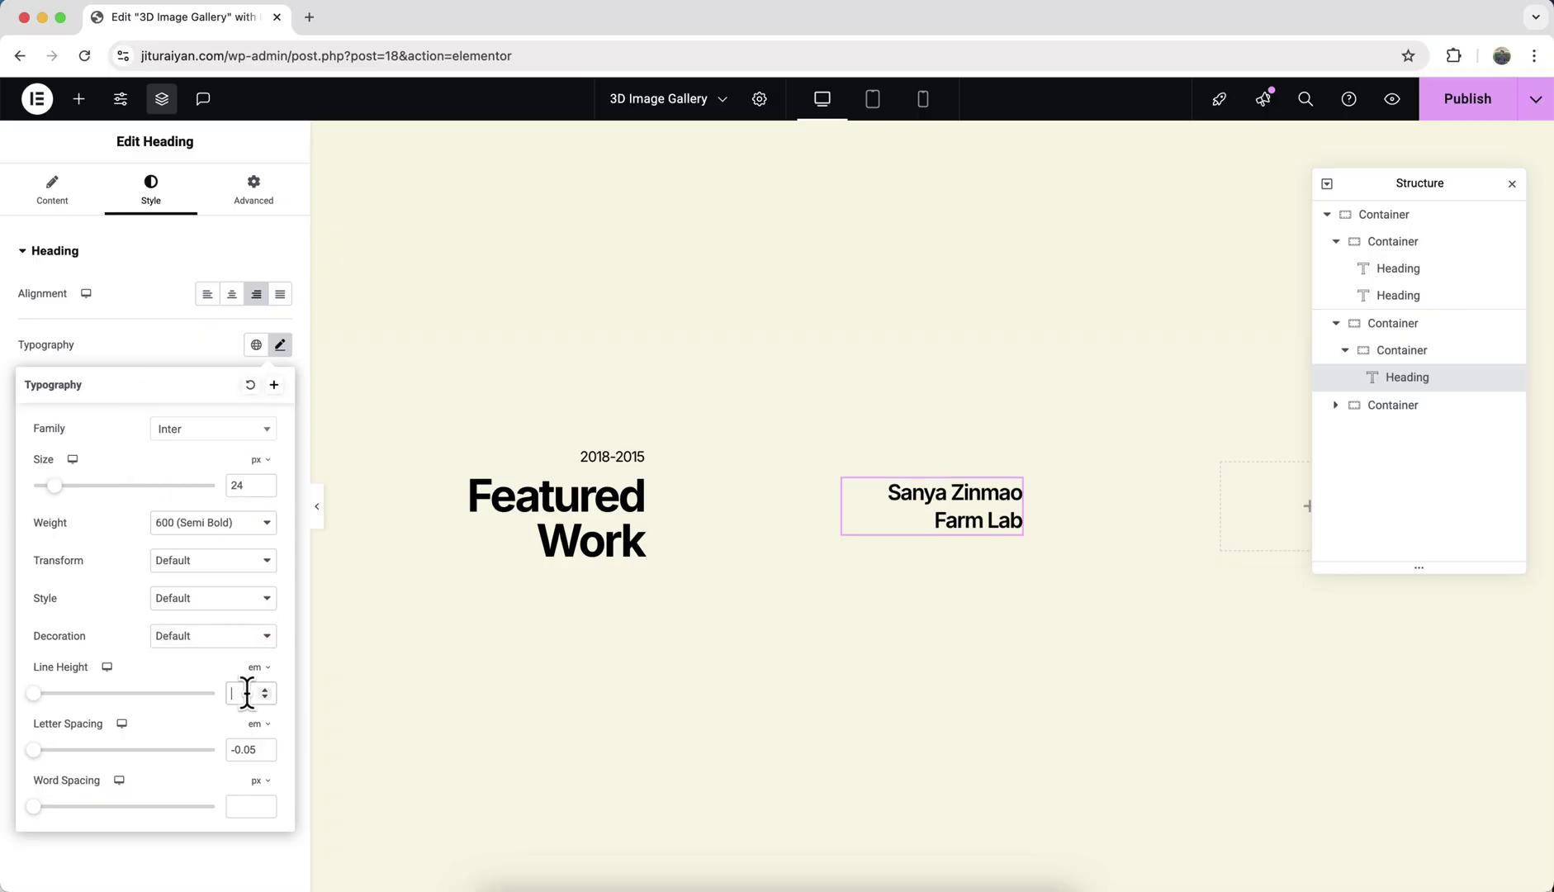
{"action": "left_click", "coordinate": [232, 295]}
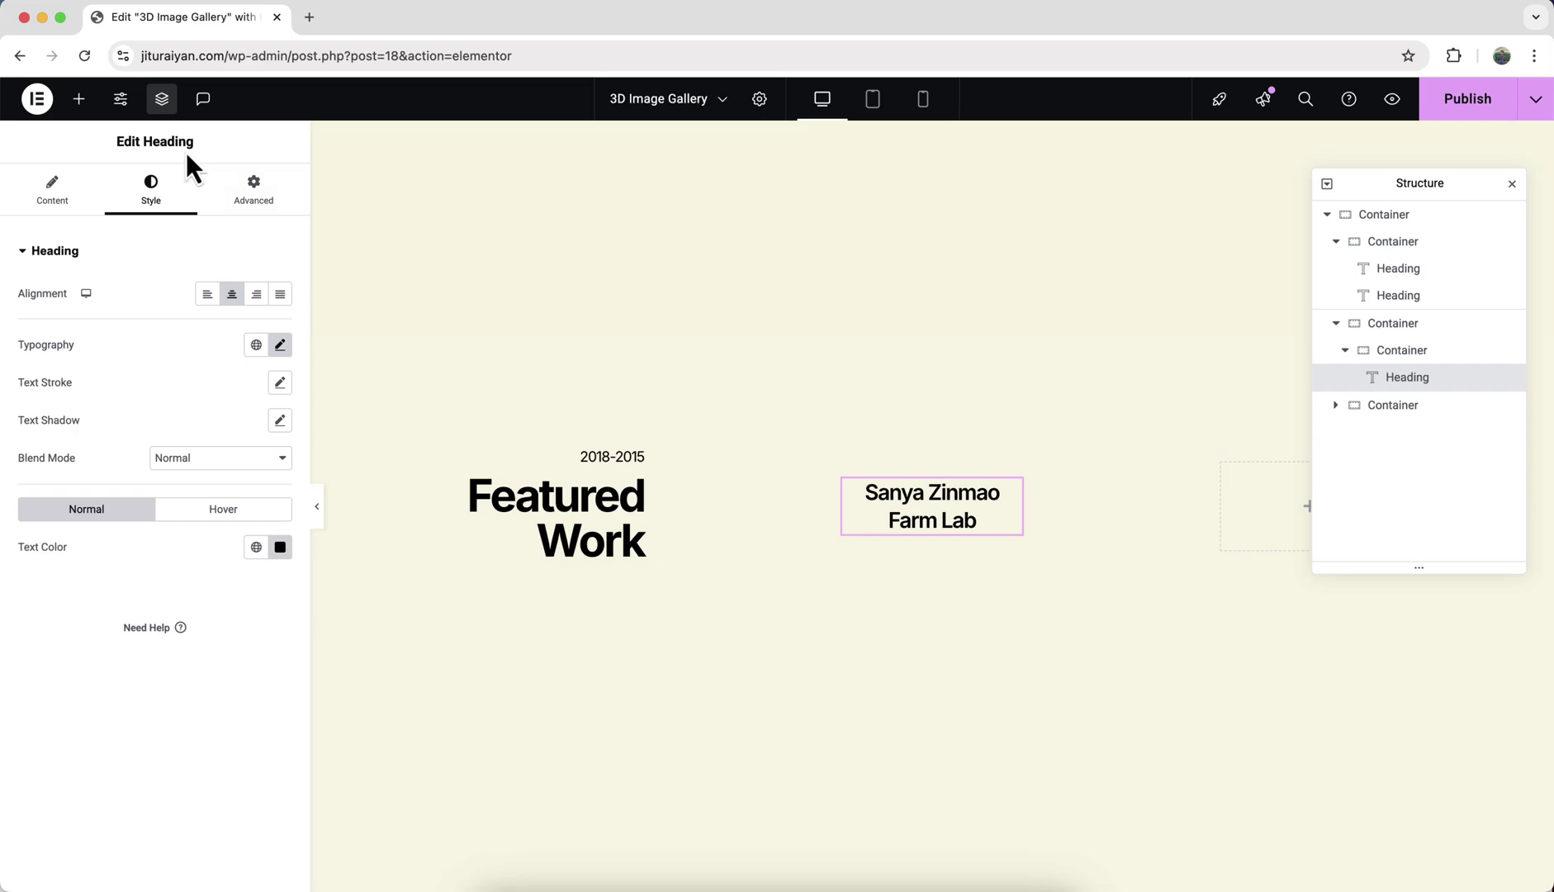
{"action": "left_click", "coordinate": [76, 99]}
{"action": "left_click_drag", "start_coordinate": [225, 479], "coordinate": [753, 528]}
- Move the image under the title in the small box and make it show the dinosaur picture
{"action": "left_click_drag", "start_coordinate": [1388, 323], "coordinate": [1345, 413]}
{"action": "left_click", "coordinate": [198, 403]}
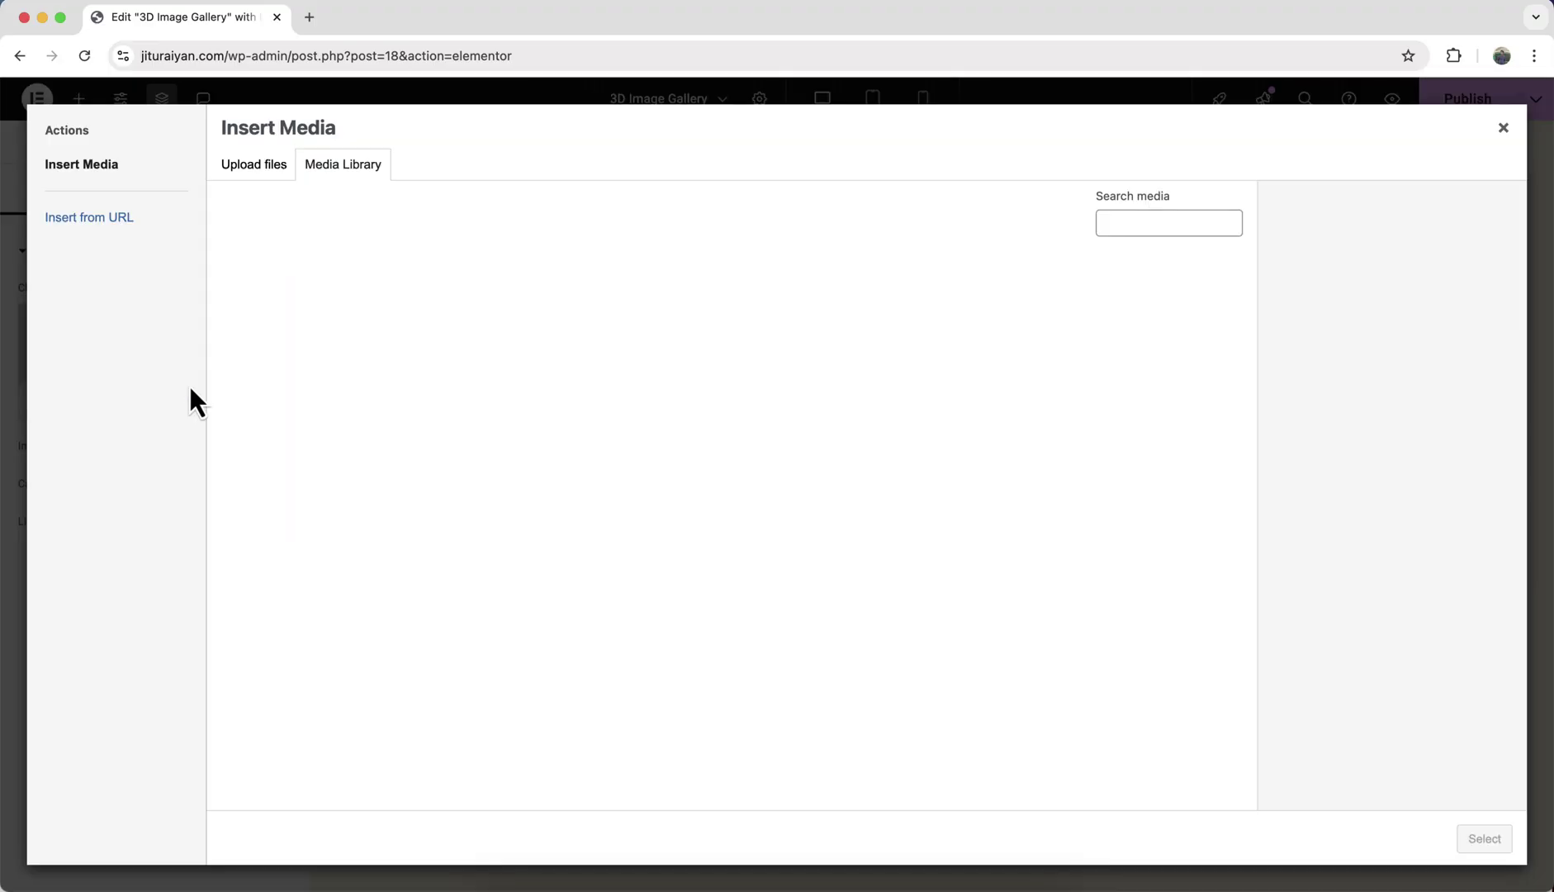
{"action": "left_click", "coordinate": [443, 454]}
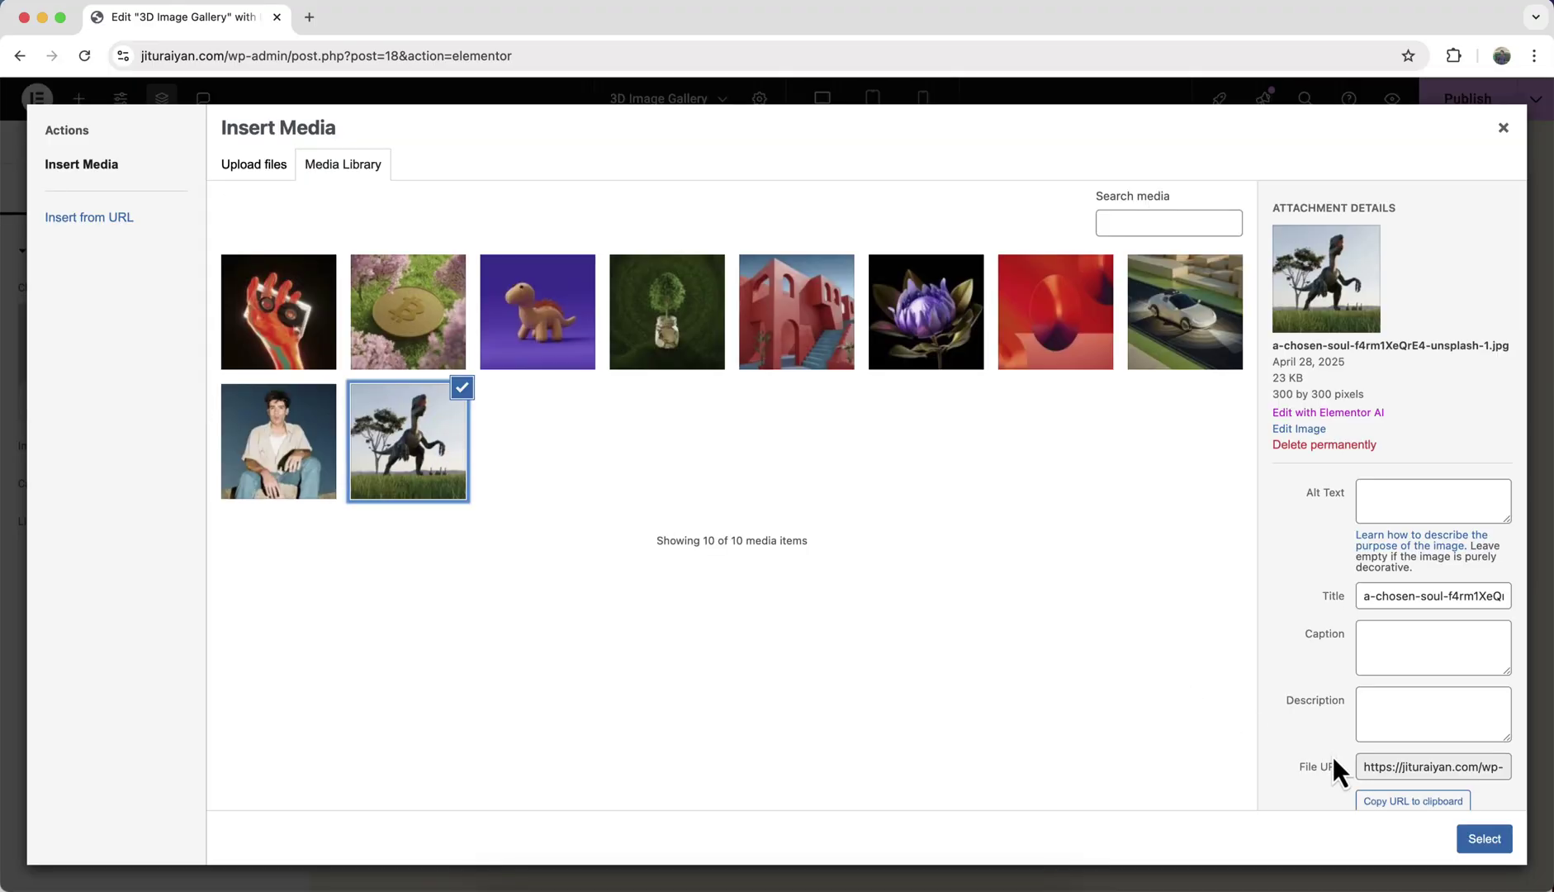
{"action": "left_click", "coordinate": [1484, 838]}
- Set the image height to 200 px with Cover object fit
{"action": "left_click", "coordinate": [152, 203]}
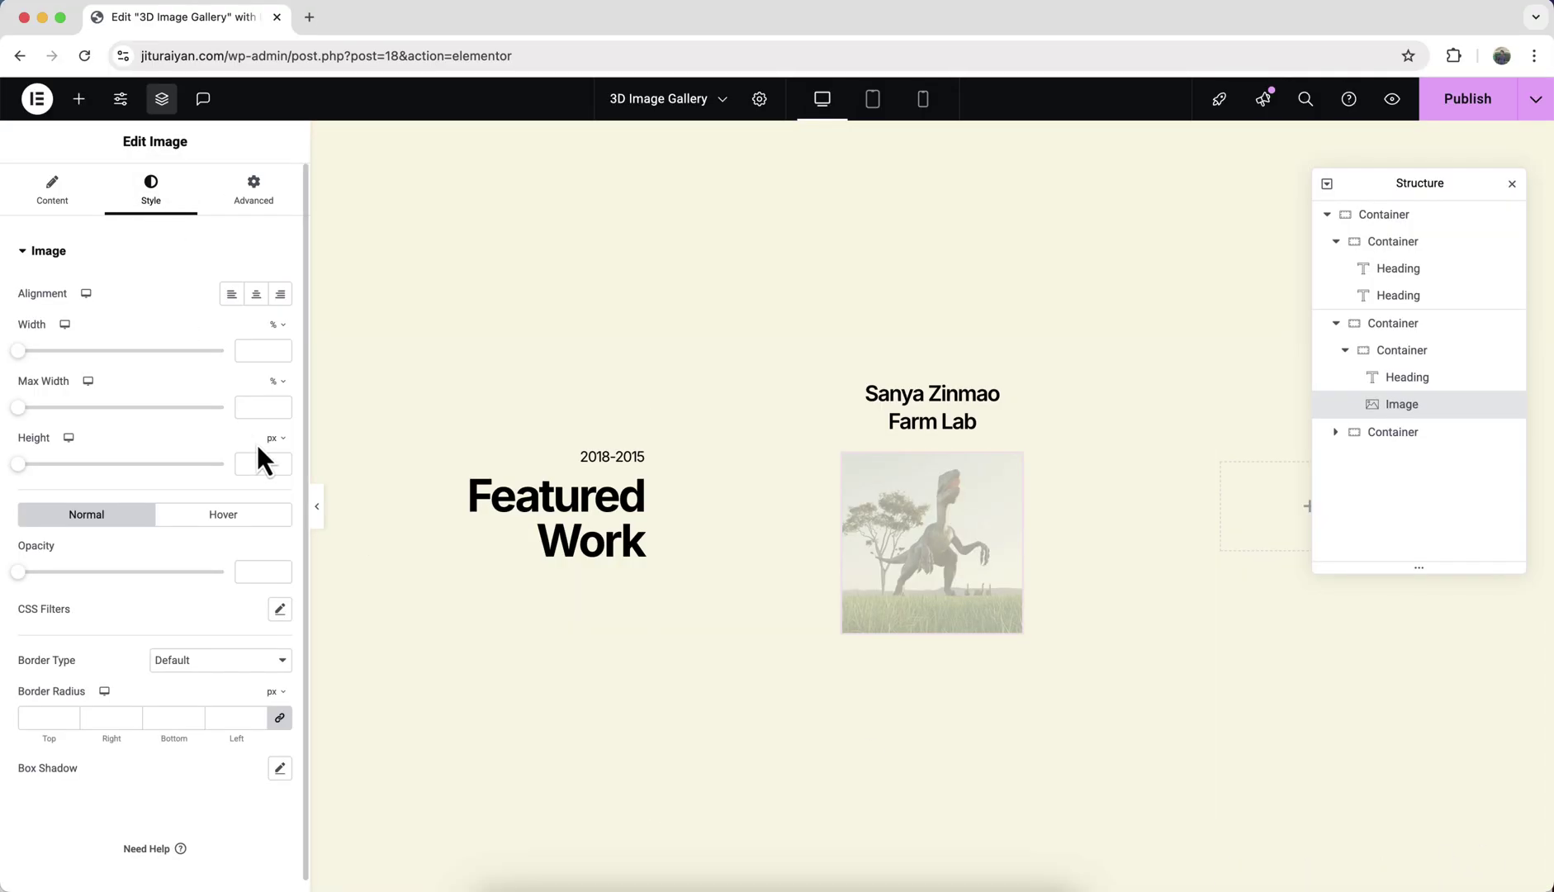
{"action": "type", "text": "200"}
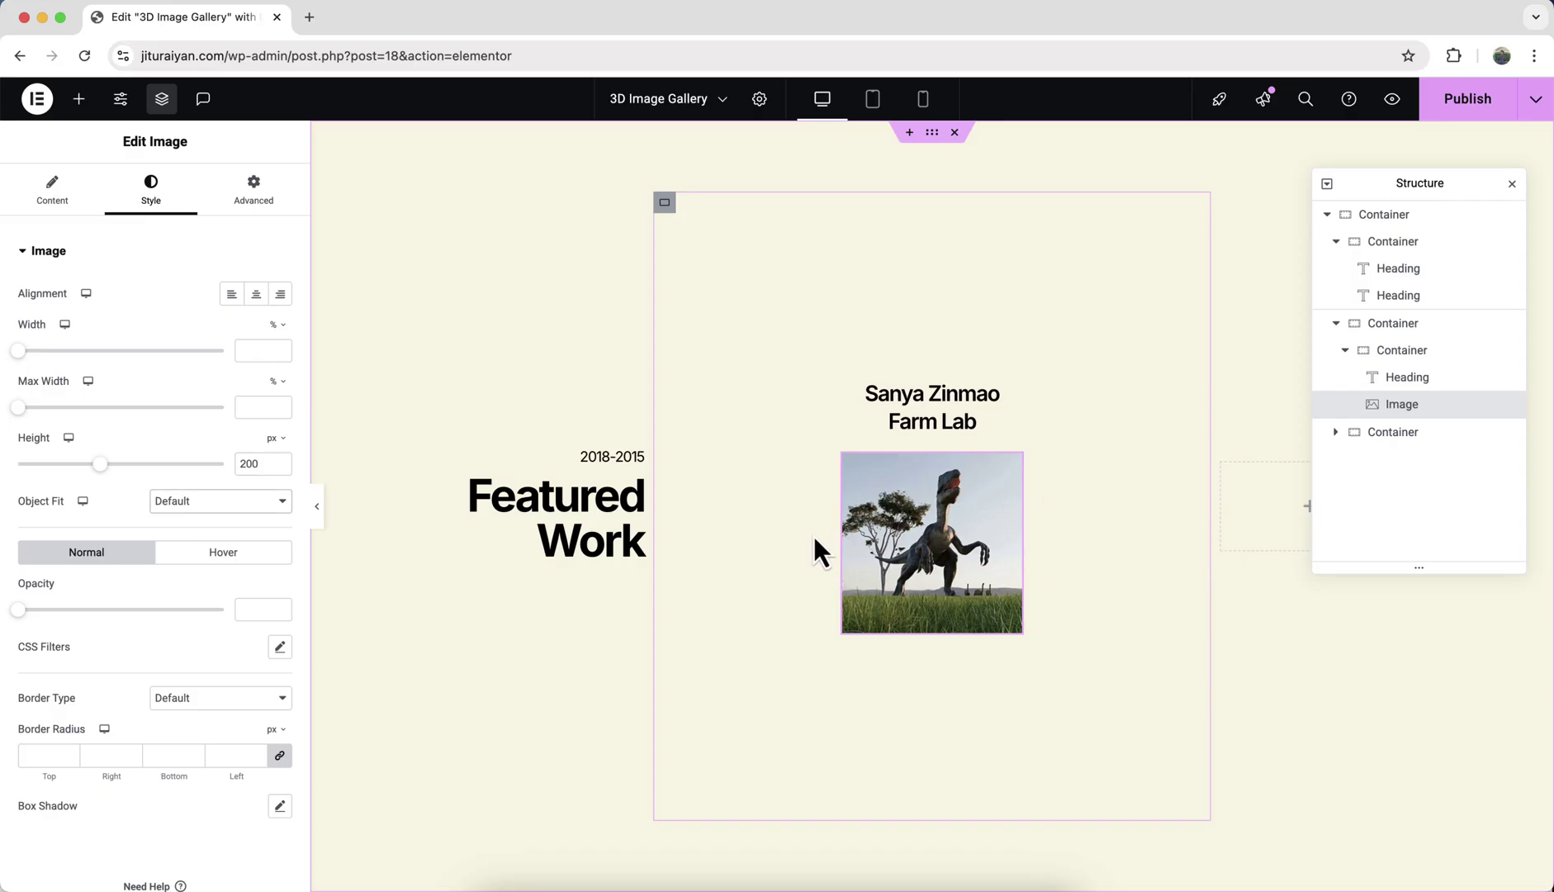
{"action": "left_click", "coordinate": [235, 506]}
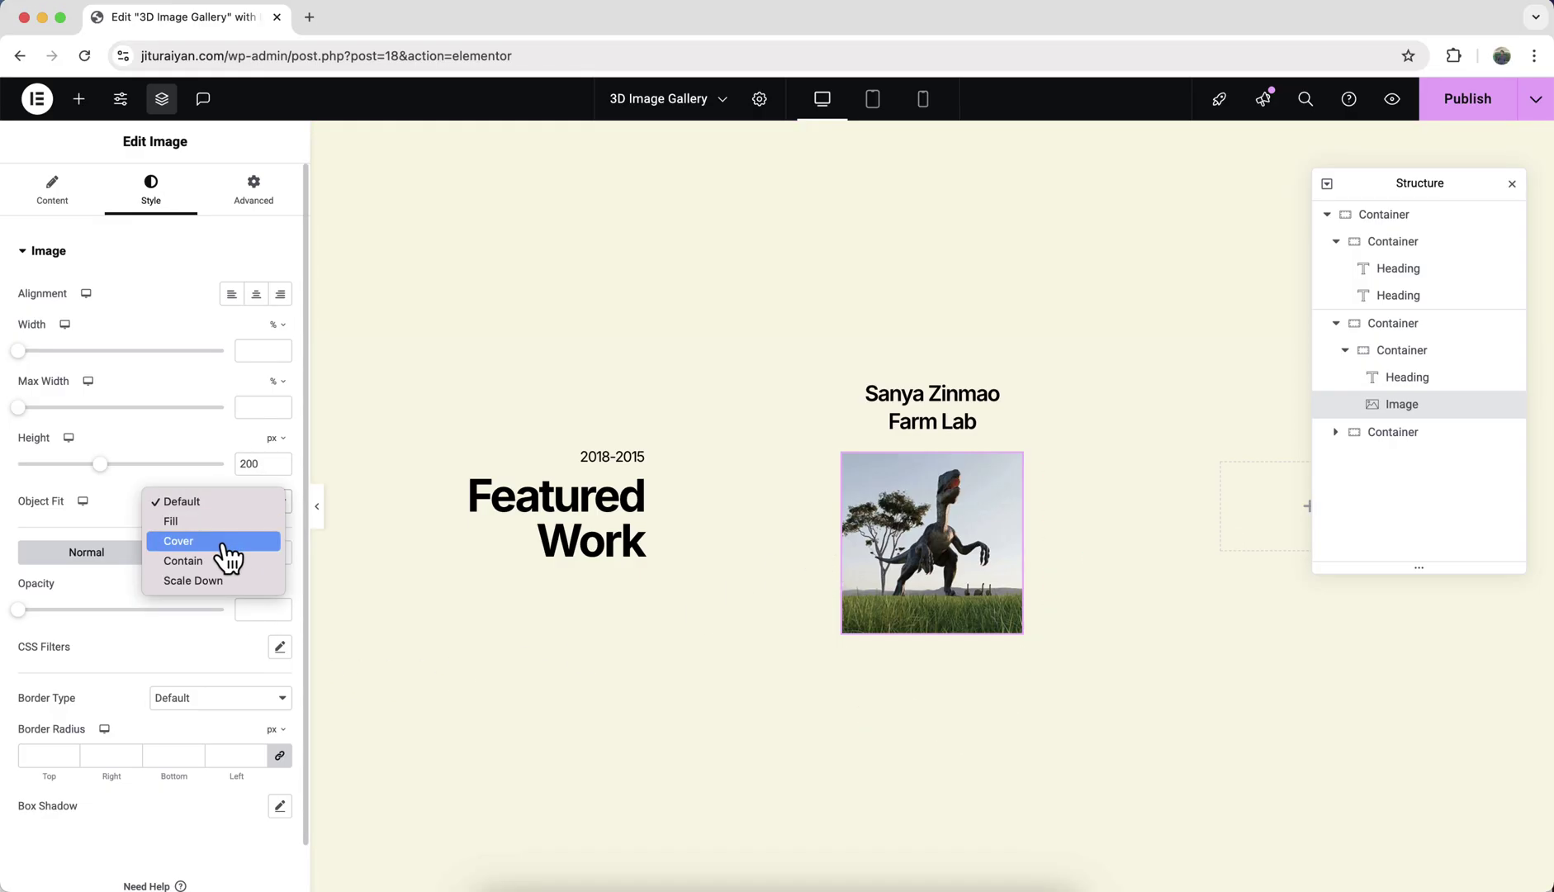
{"action": "left_click", "coordinate": [227, 541]}
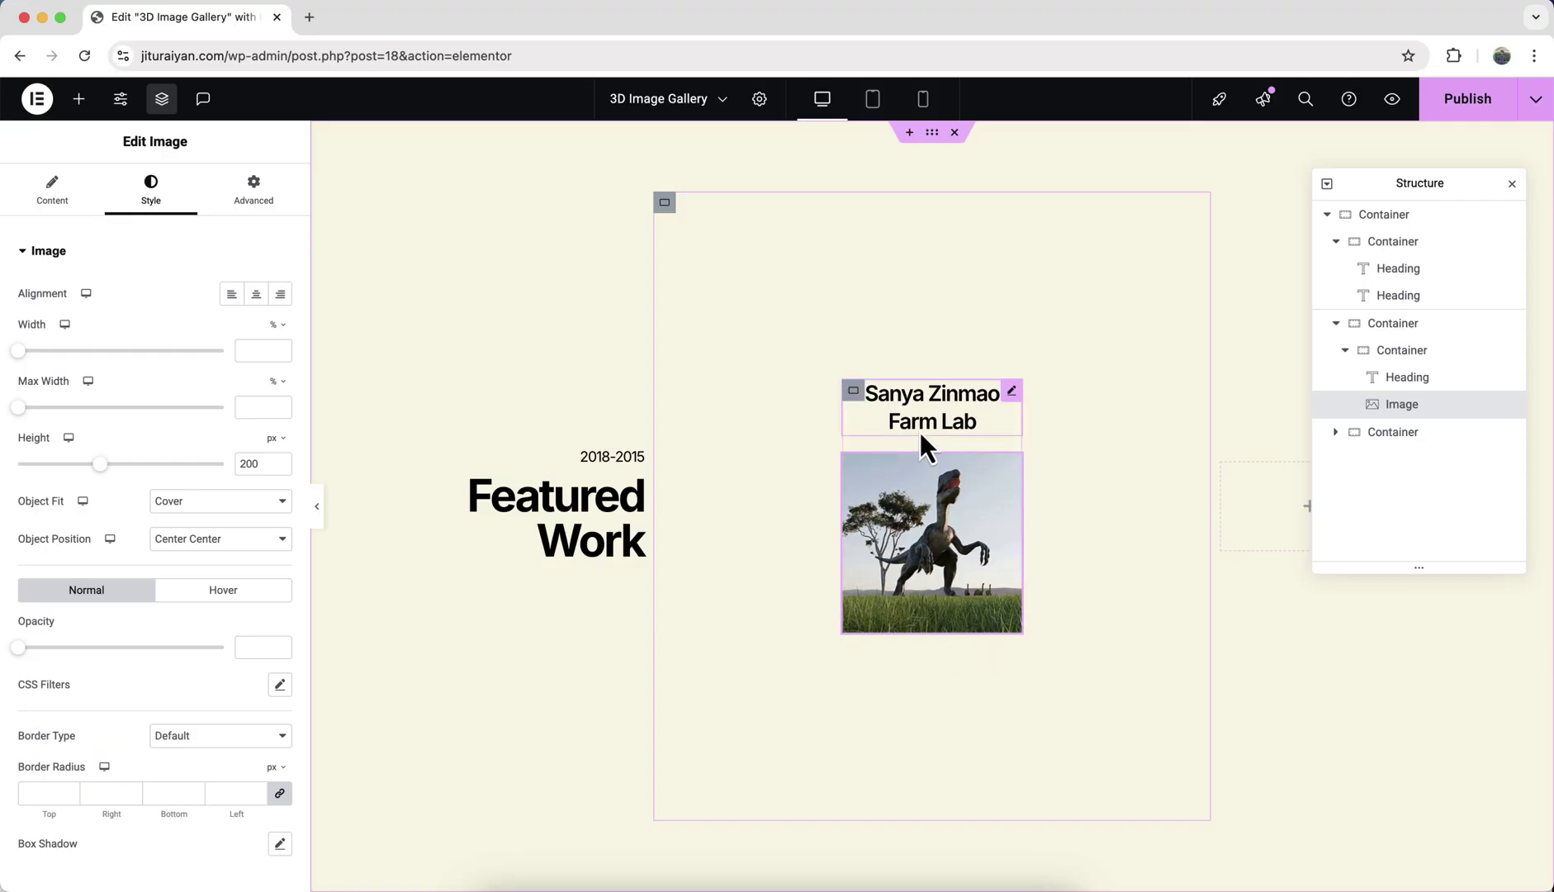
- Duplicate the title heading, move the image between them, and retitle the lower copy 'Education'
{"action": "right_click", "coordinate": [923, 403]}
{"action": "left_click", "coordinate": [963, 459]}
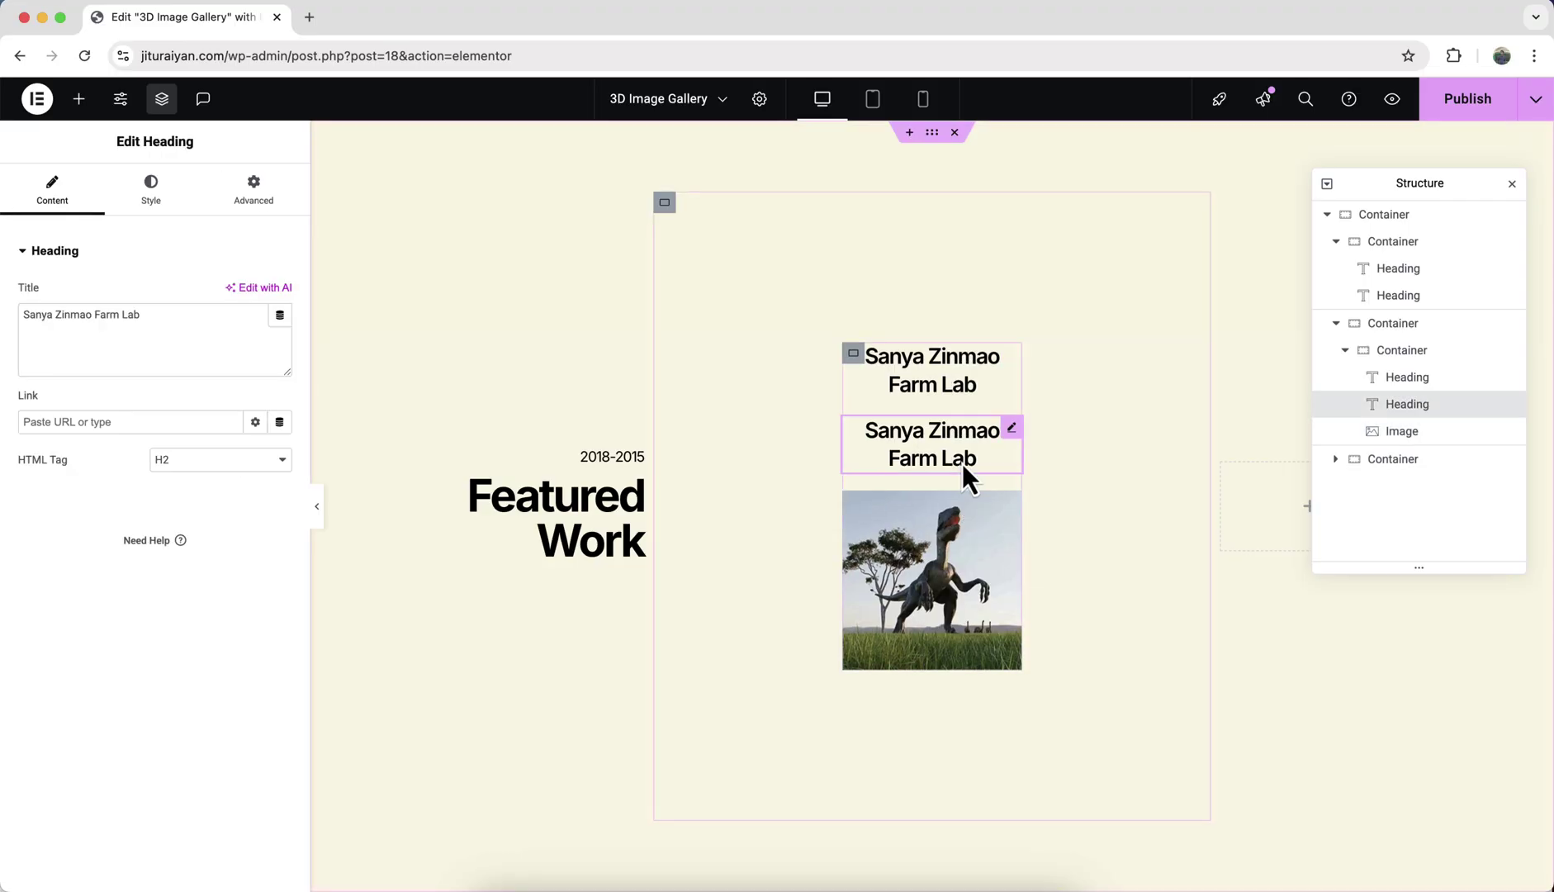
{"action": "left_click_drag", "start_coordinate": [1374, 450], "coordinate": [1374, 398]}
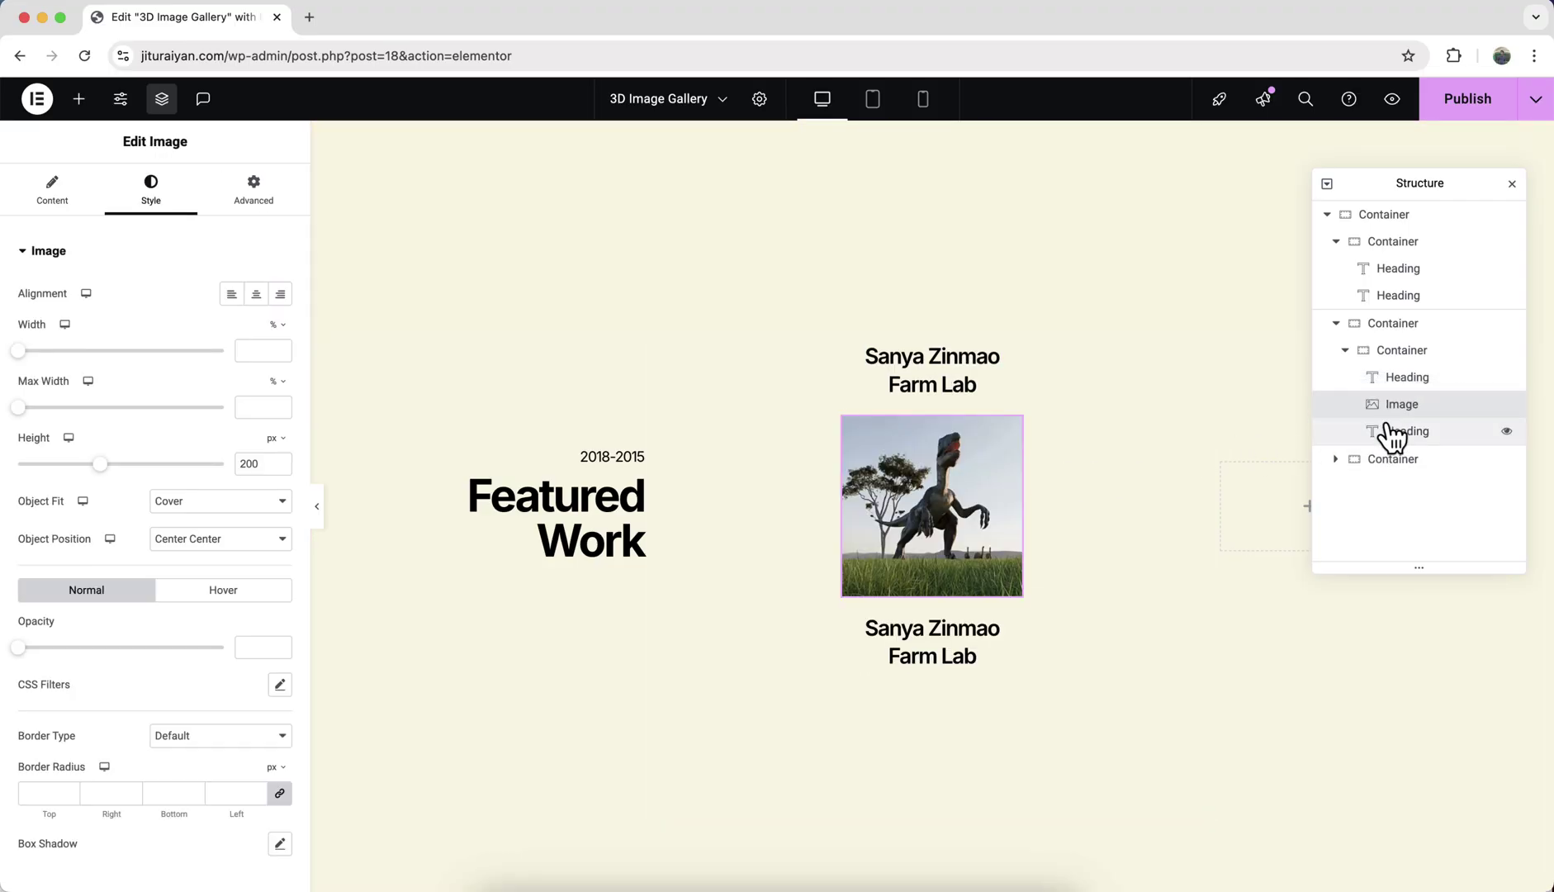
{"action": "left_click", "coordinate": [878, 640]}
{"action": "triple_click", "coordinate": [154, 315]}
{"action": "type", "text": "Education"}
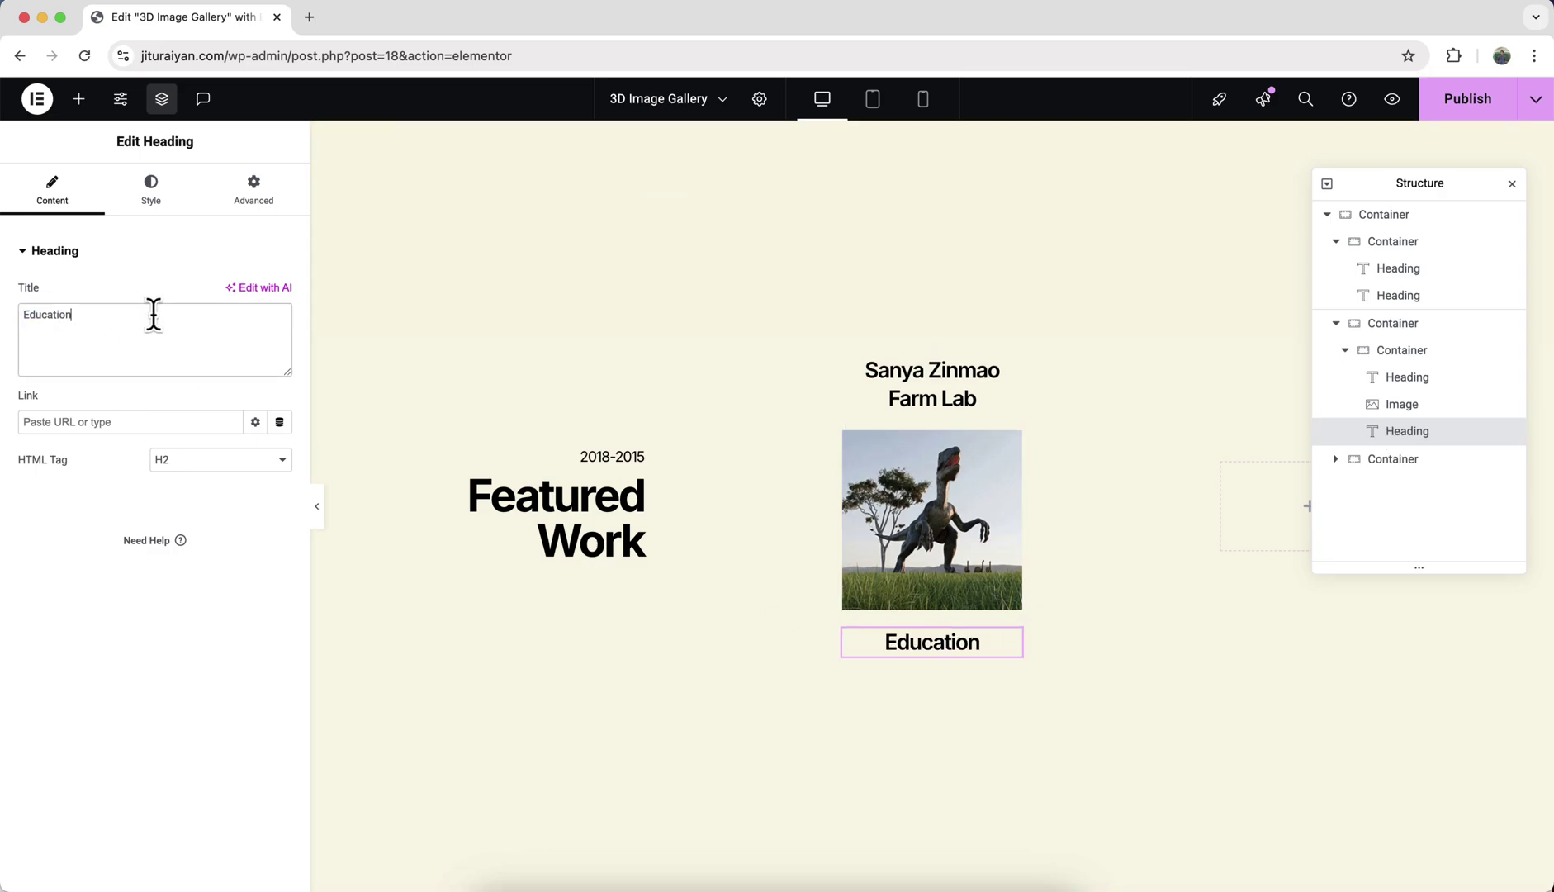
- Set the Education caption to 16 px size and 500 Medium weight
{"action": "left_click", "coordinate": [150, 192]}
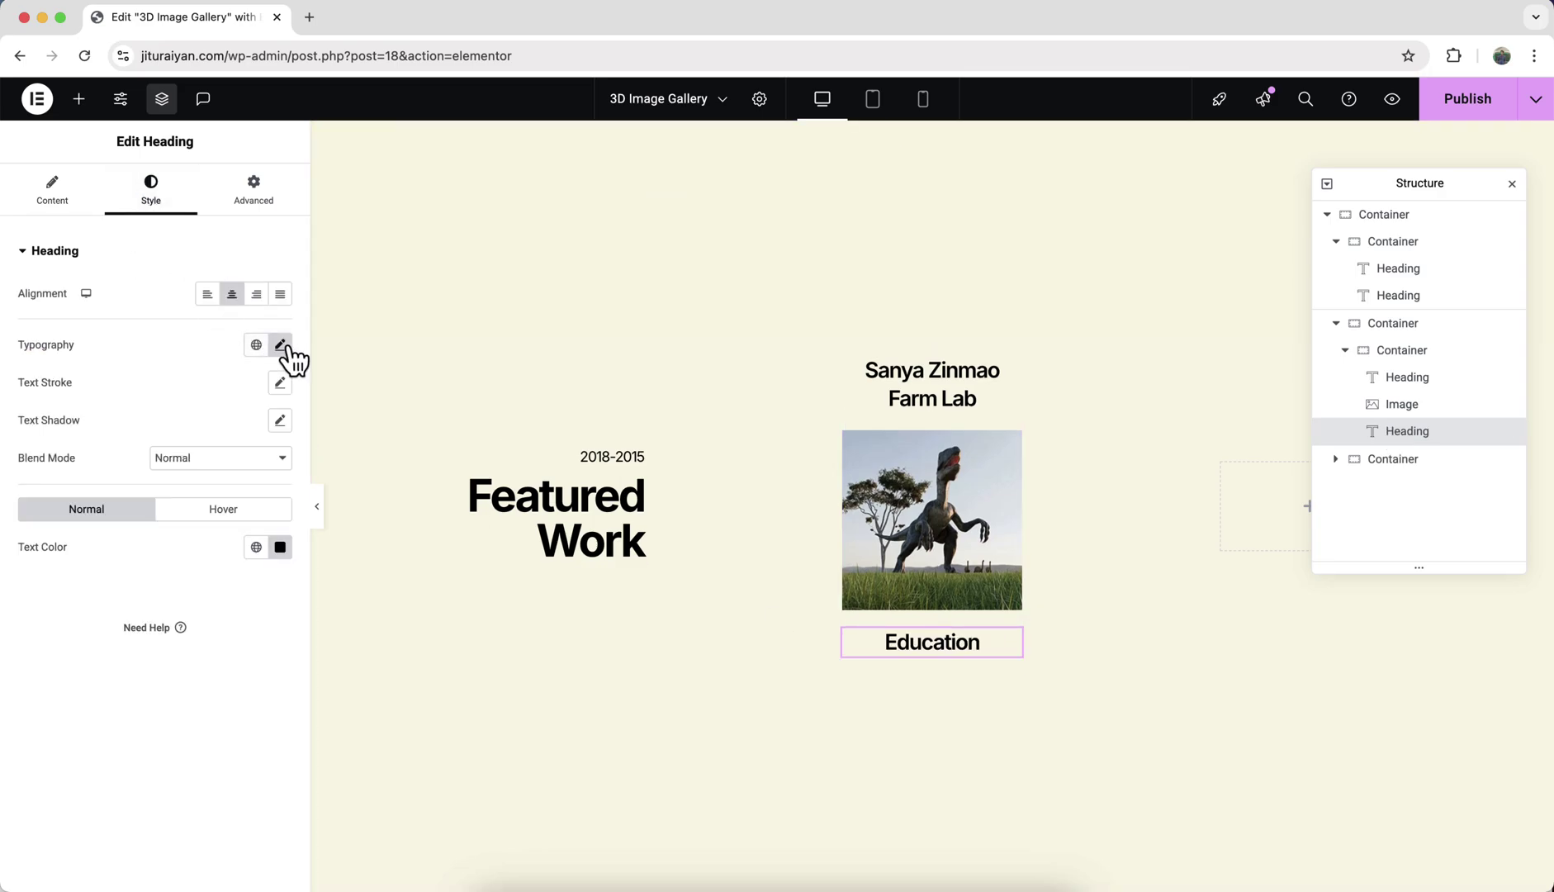
{"action": "left_click", "coordinate": [280, 344]}
{"action": "double_click", "coordinate": [244, 484]}
{"action": "type", "text": "16"}
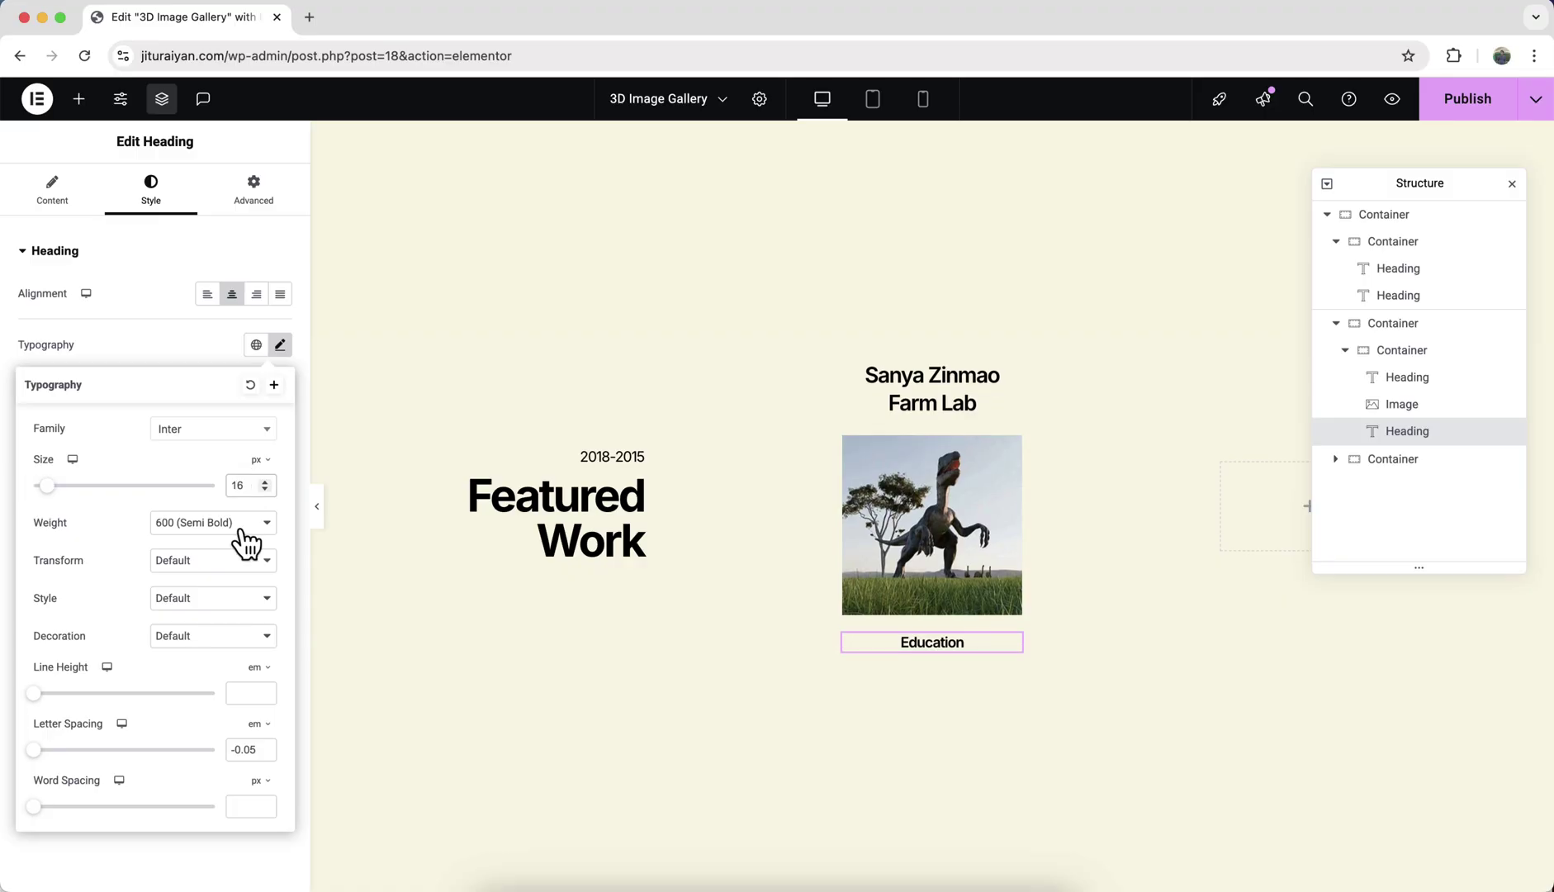
{"action": "left_click", "coordinate": [241, 527]}
{"action": "left_click", "coordinate": [231, 508]}
{"action": "left_click", "coordinate": [321, 434]}
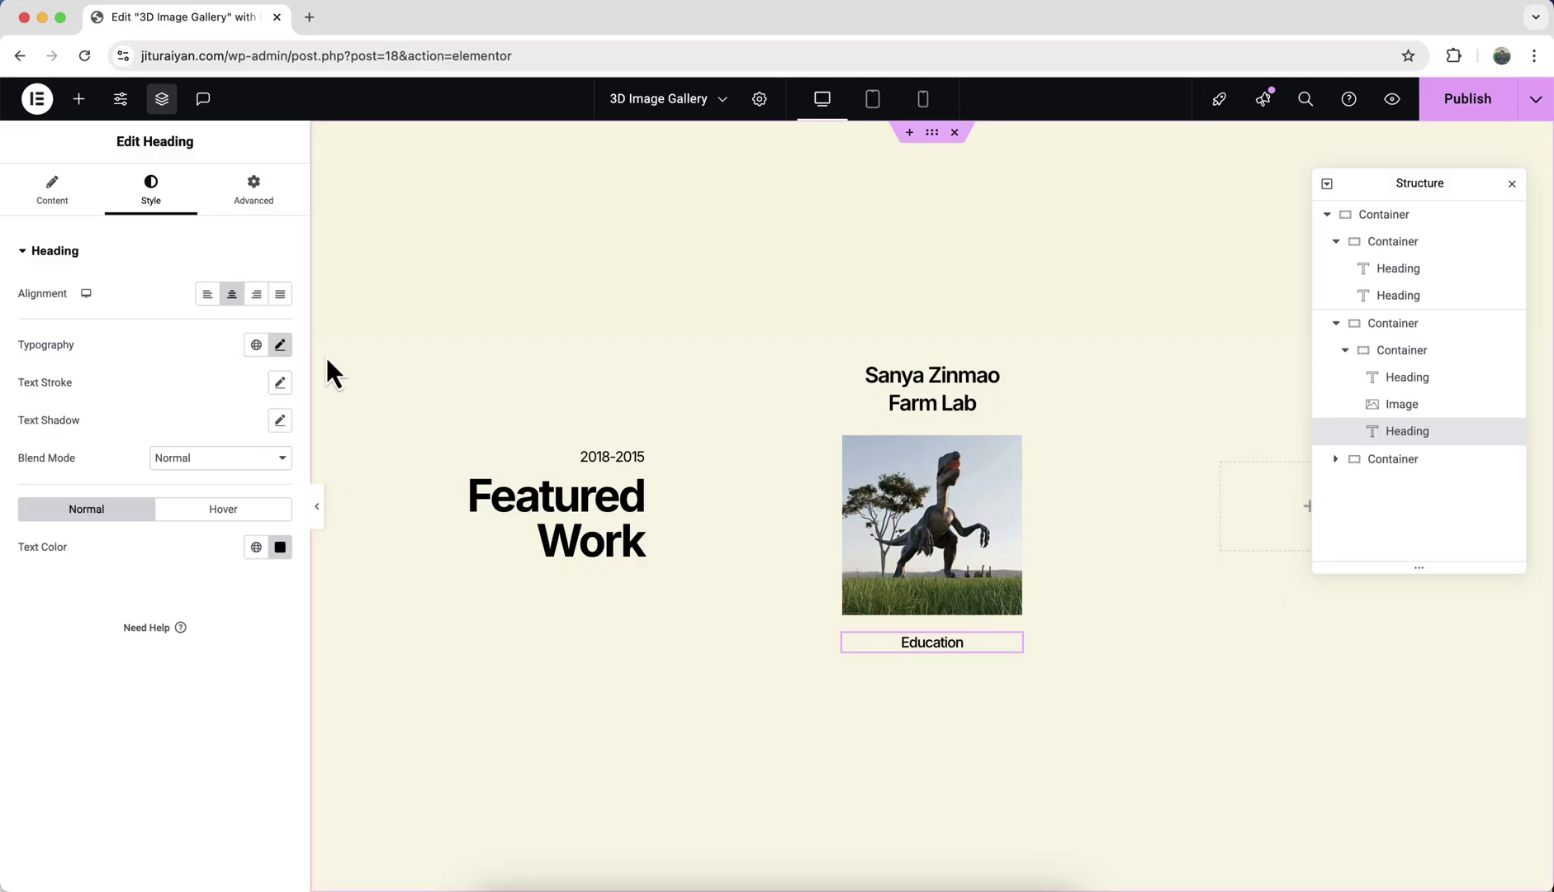
- Switch the editor preview to tablet size
{"action": "right_click", "coordinate": [860, 378]}
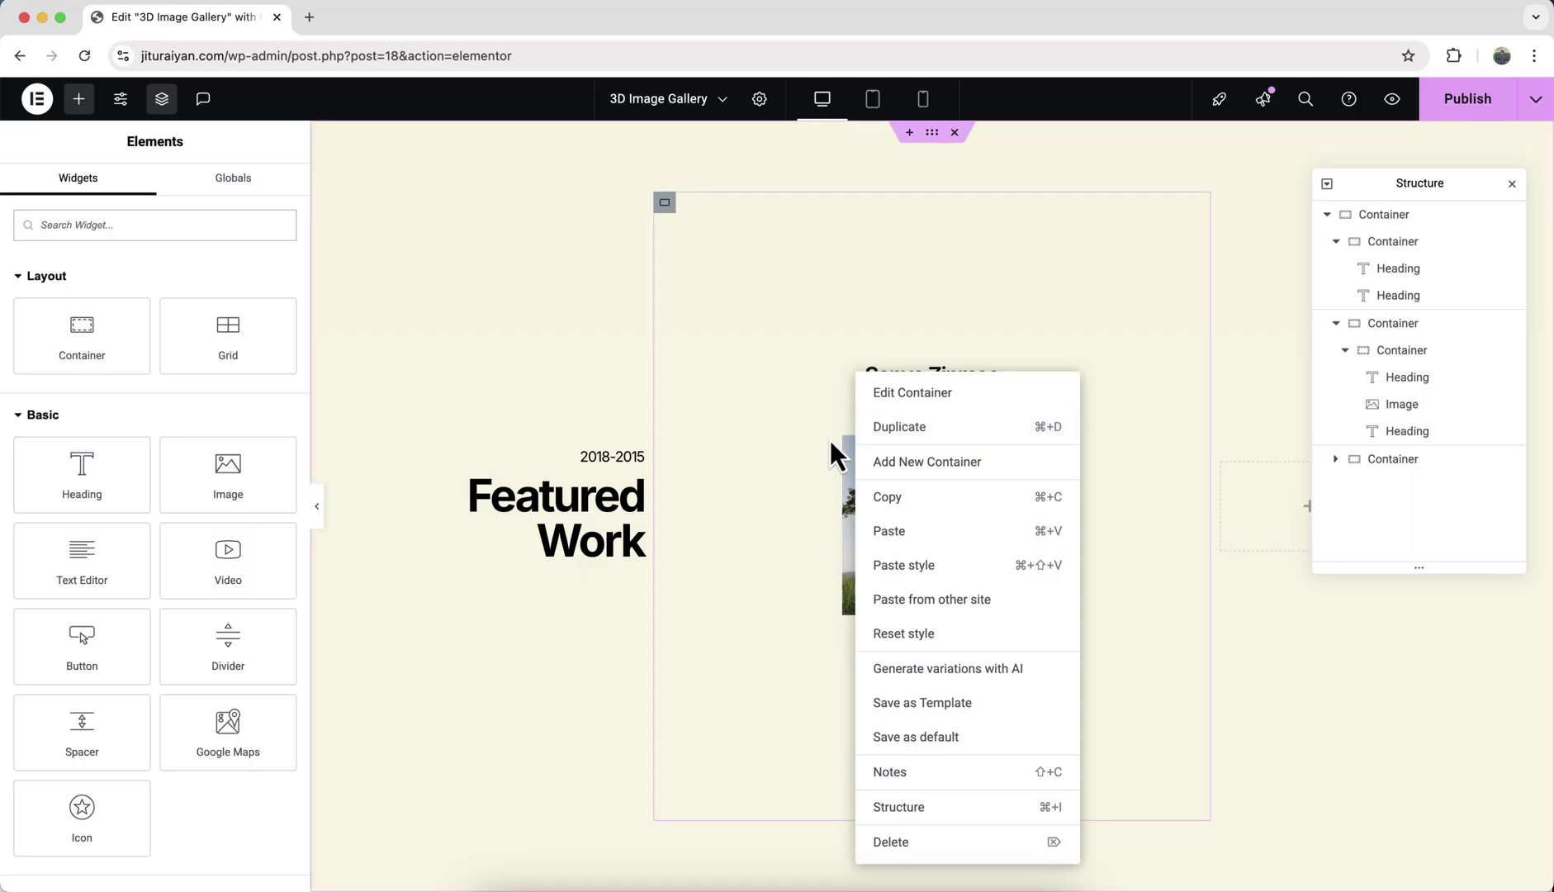
{"action": "key", "text": "Escape"}
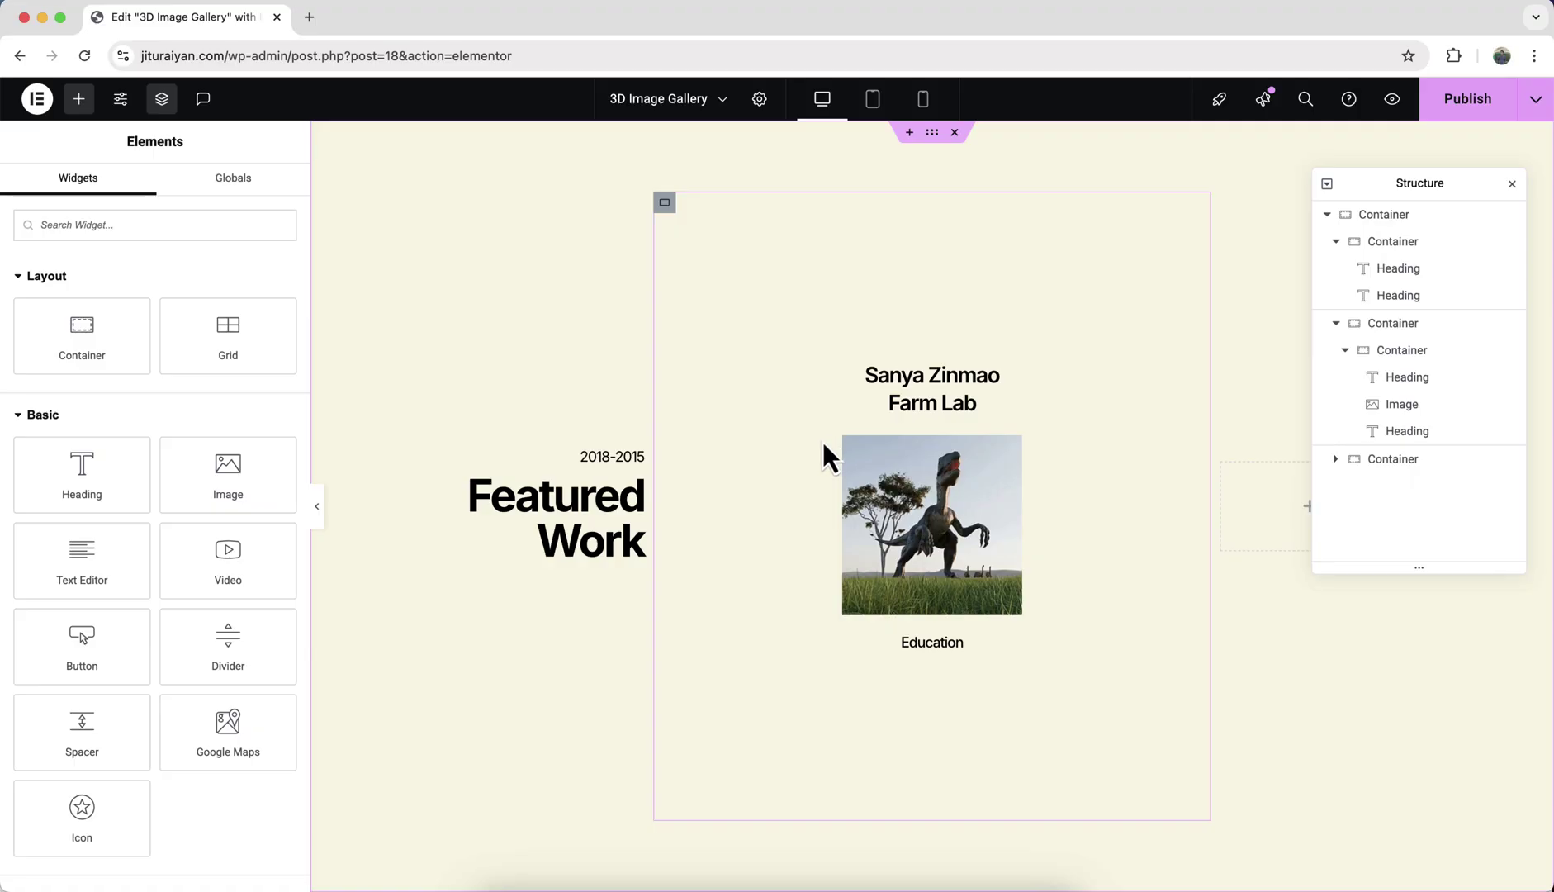
{"action": "left_click", "coordinate": [872, 101]}
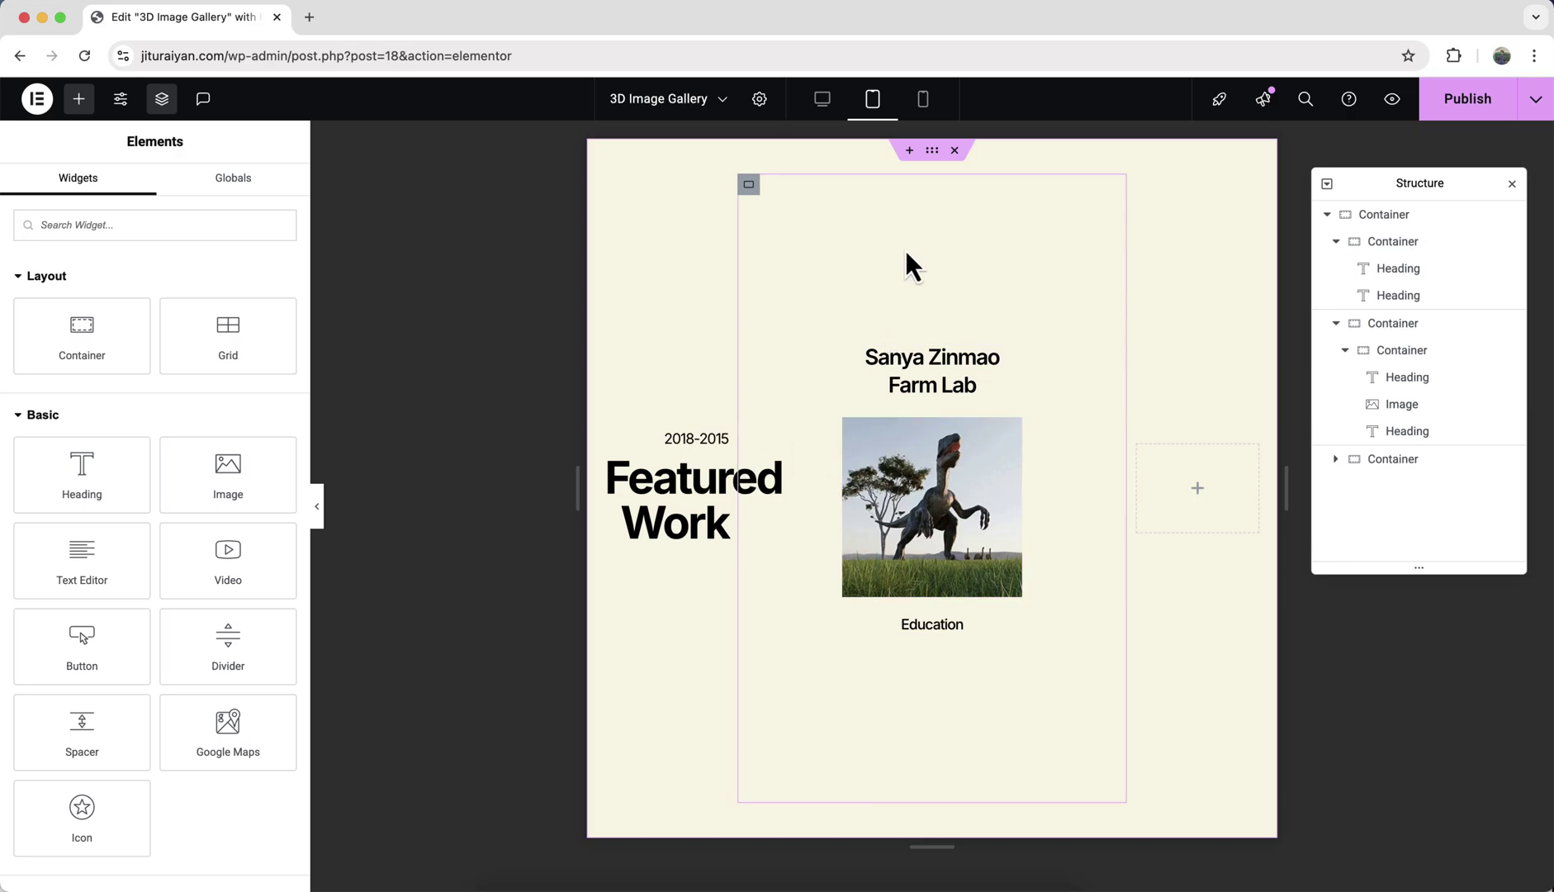
- In mobile view, set the card container width to 100 px and the image height to 100
{"action": "left_click", "coordinate": [923, 98]}
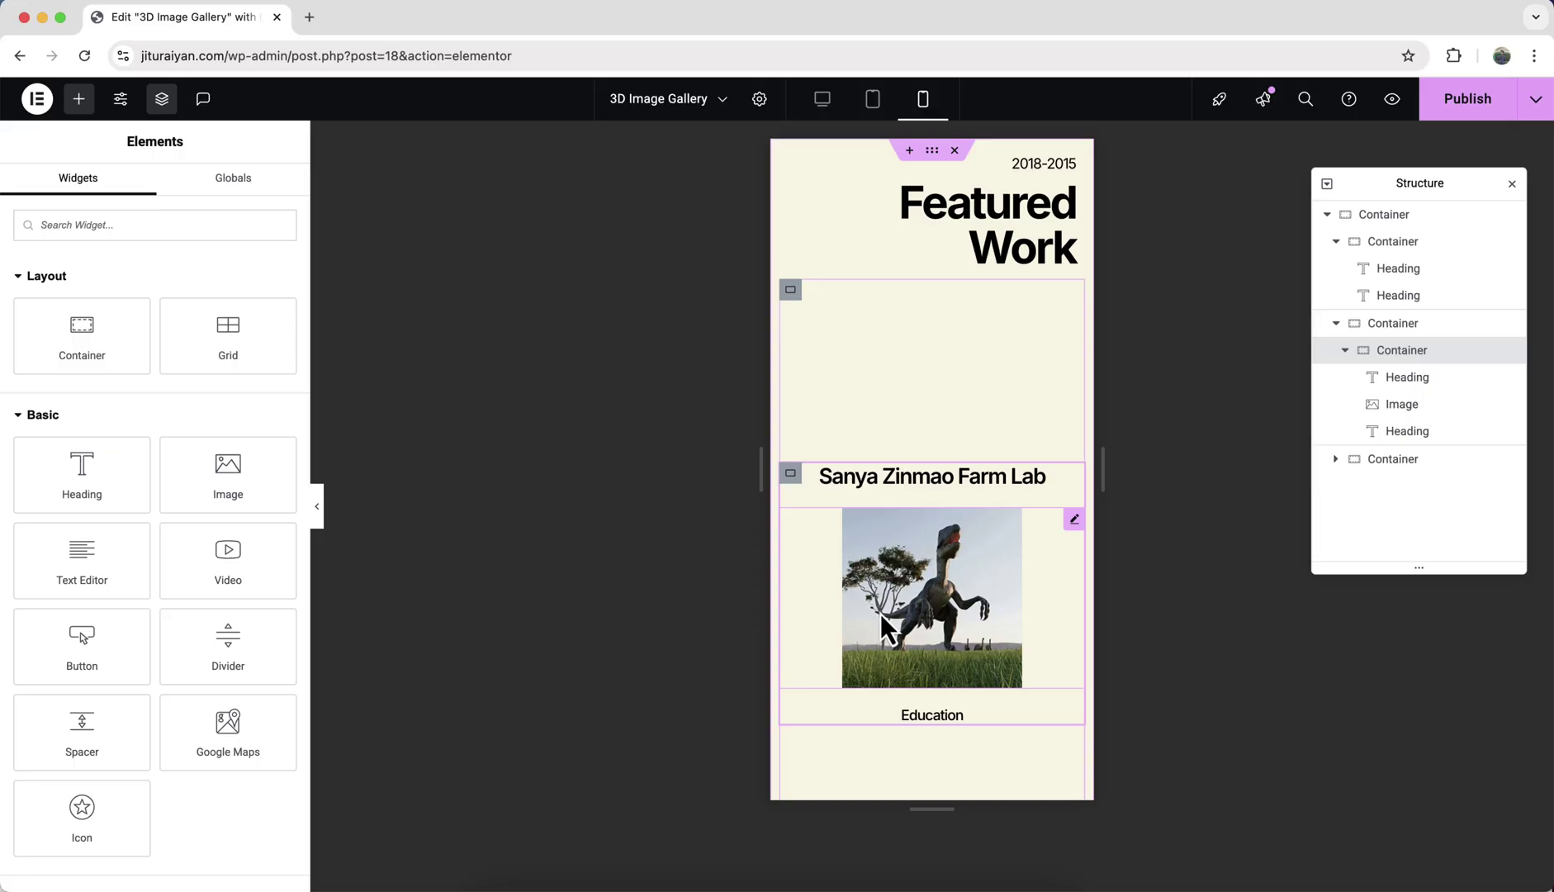
{"action": "left_click", "coordinate": [790, 473]}
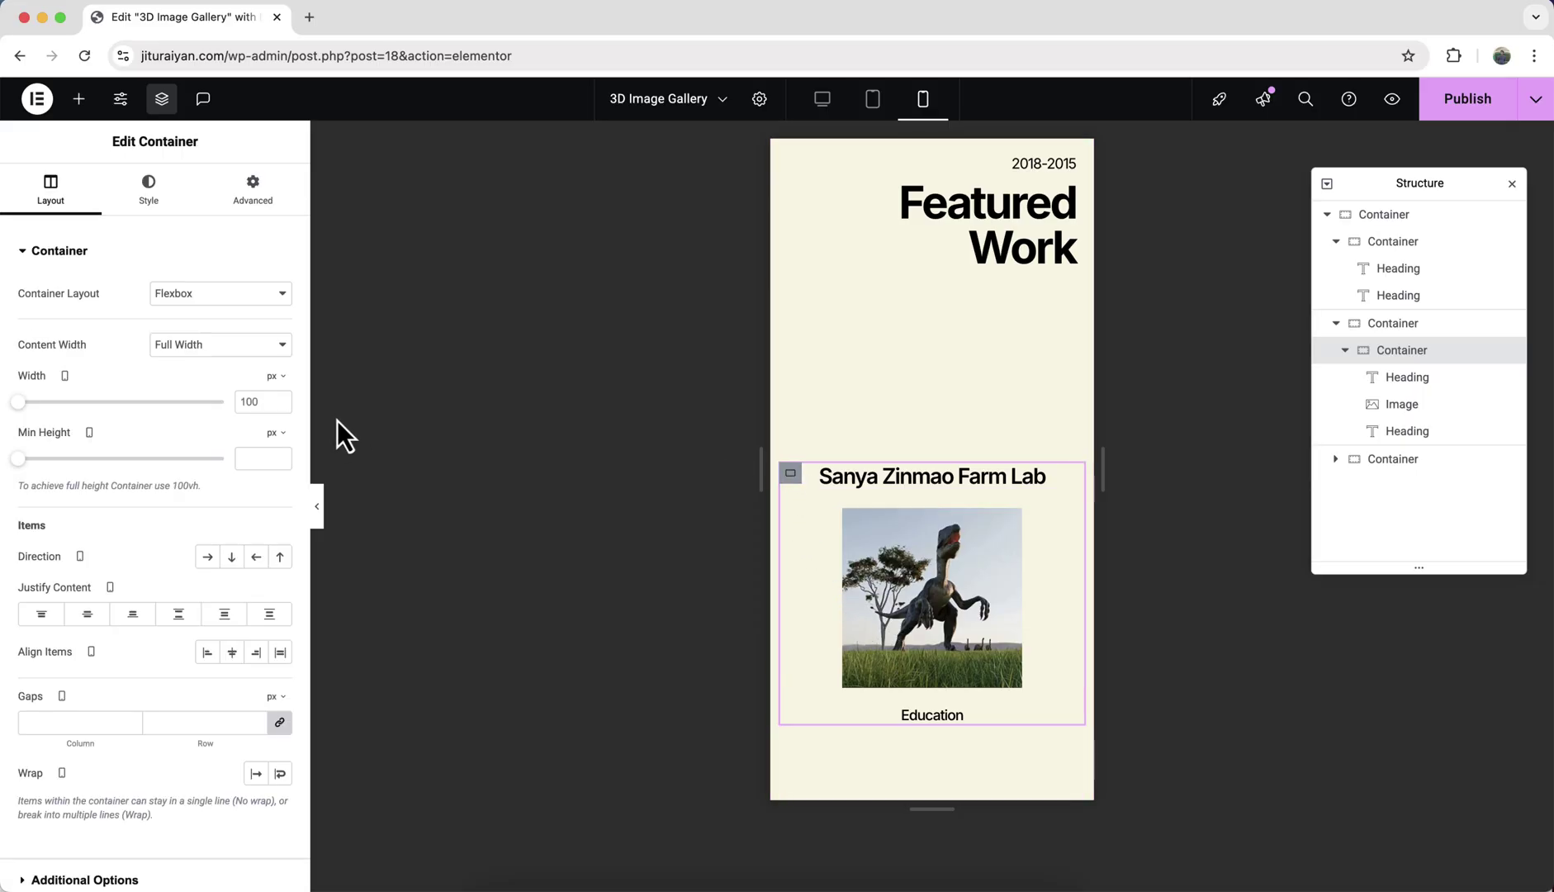
{"action": "type", "text": "100"}
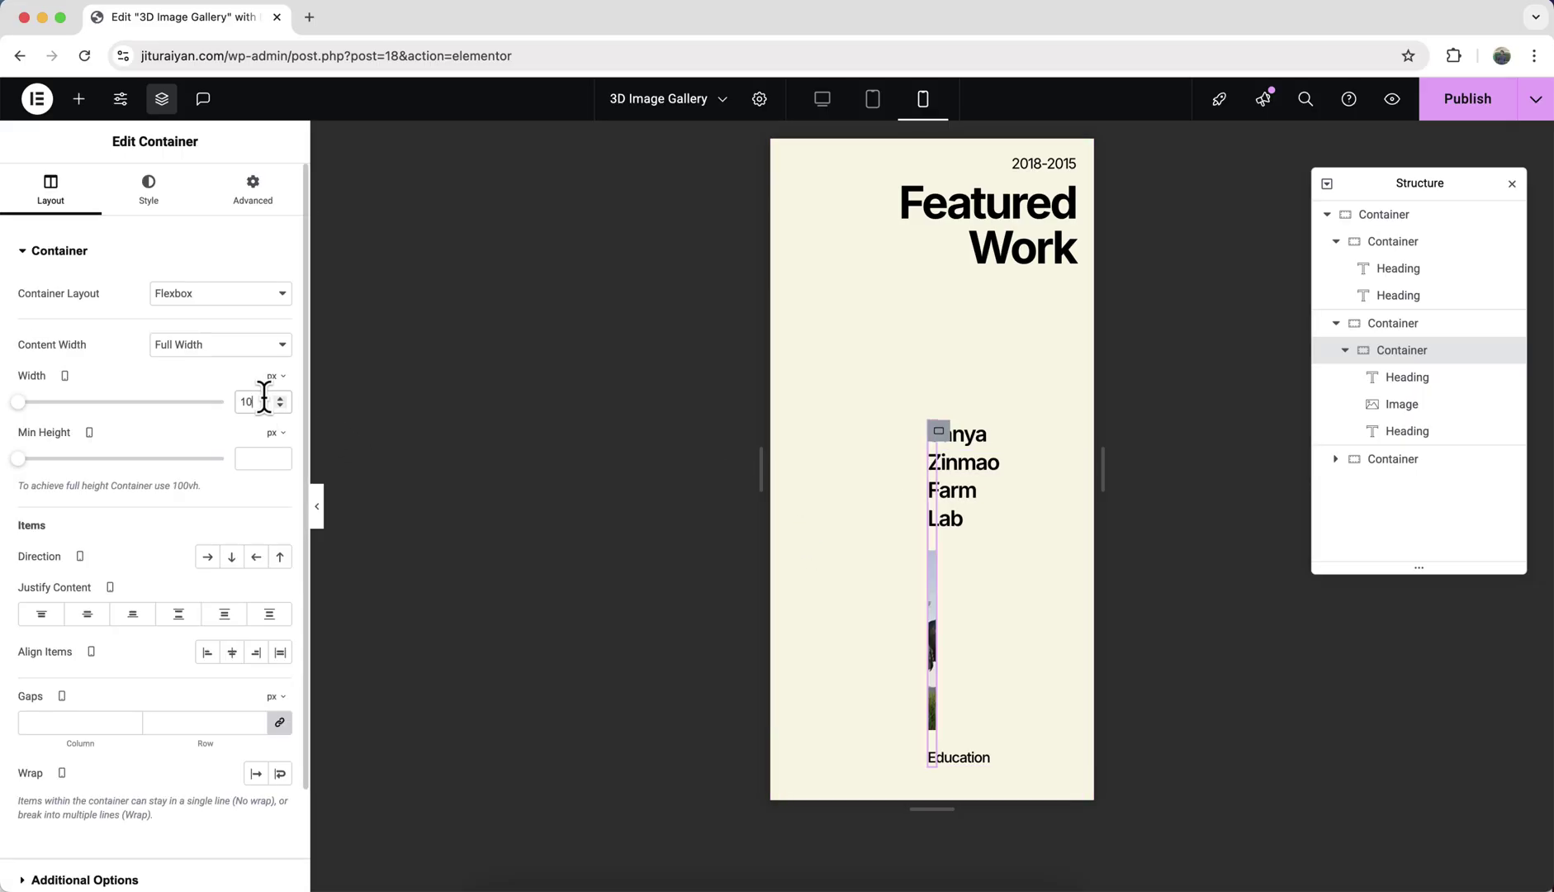
{"action": "left_click", "coordinate": [918, 617]}
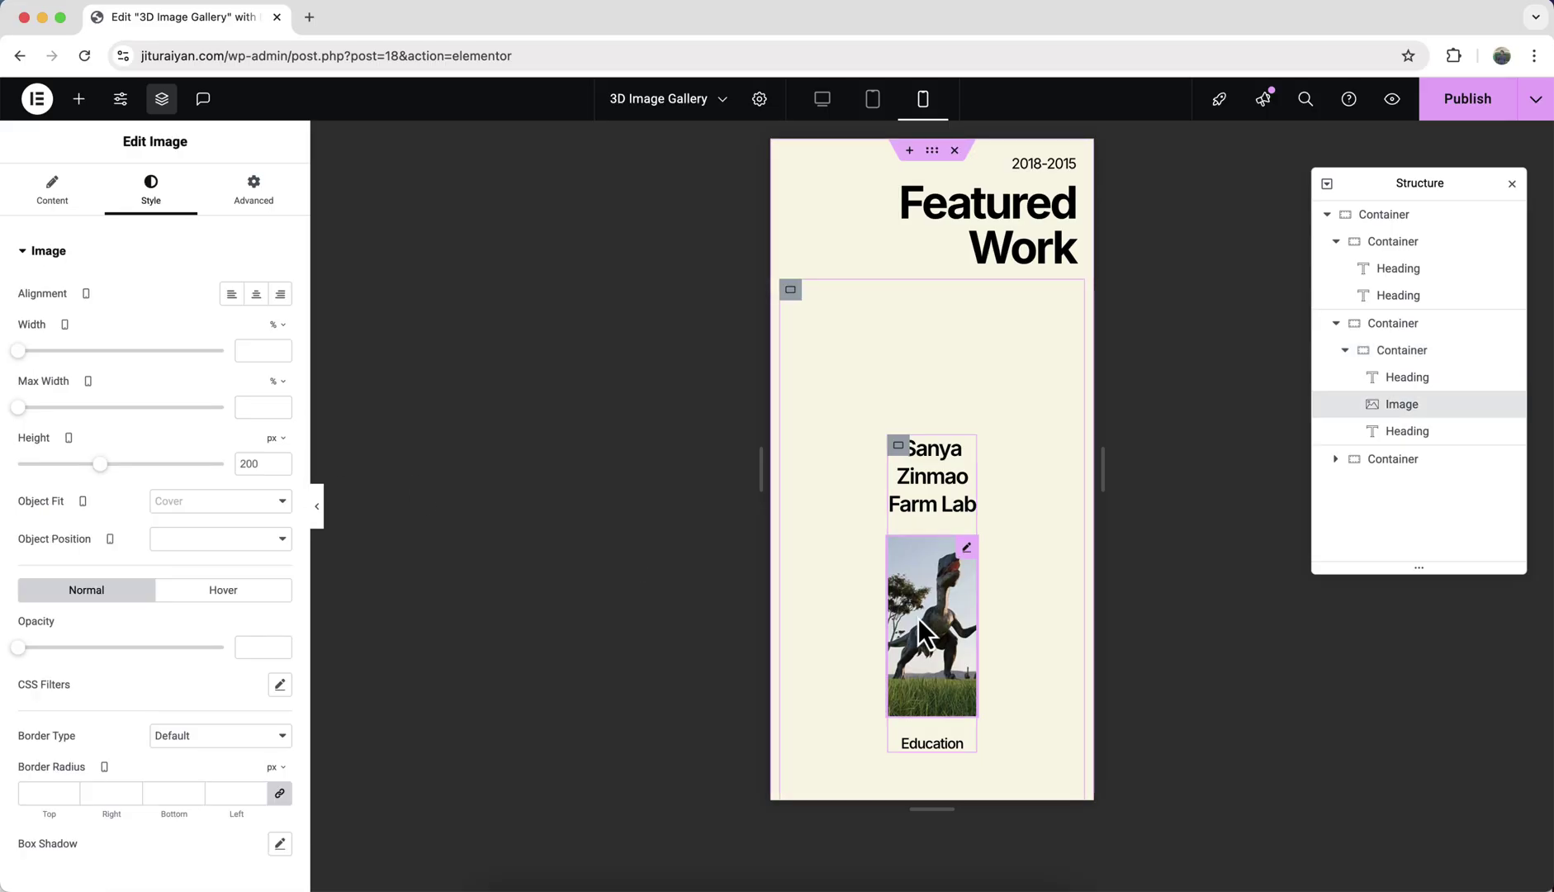
{"action": "left_click", "coordinate": [250, 464]}
{"action": "type", "text": "1"}
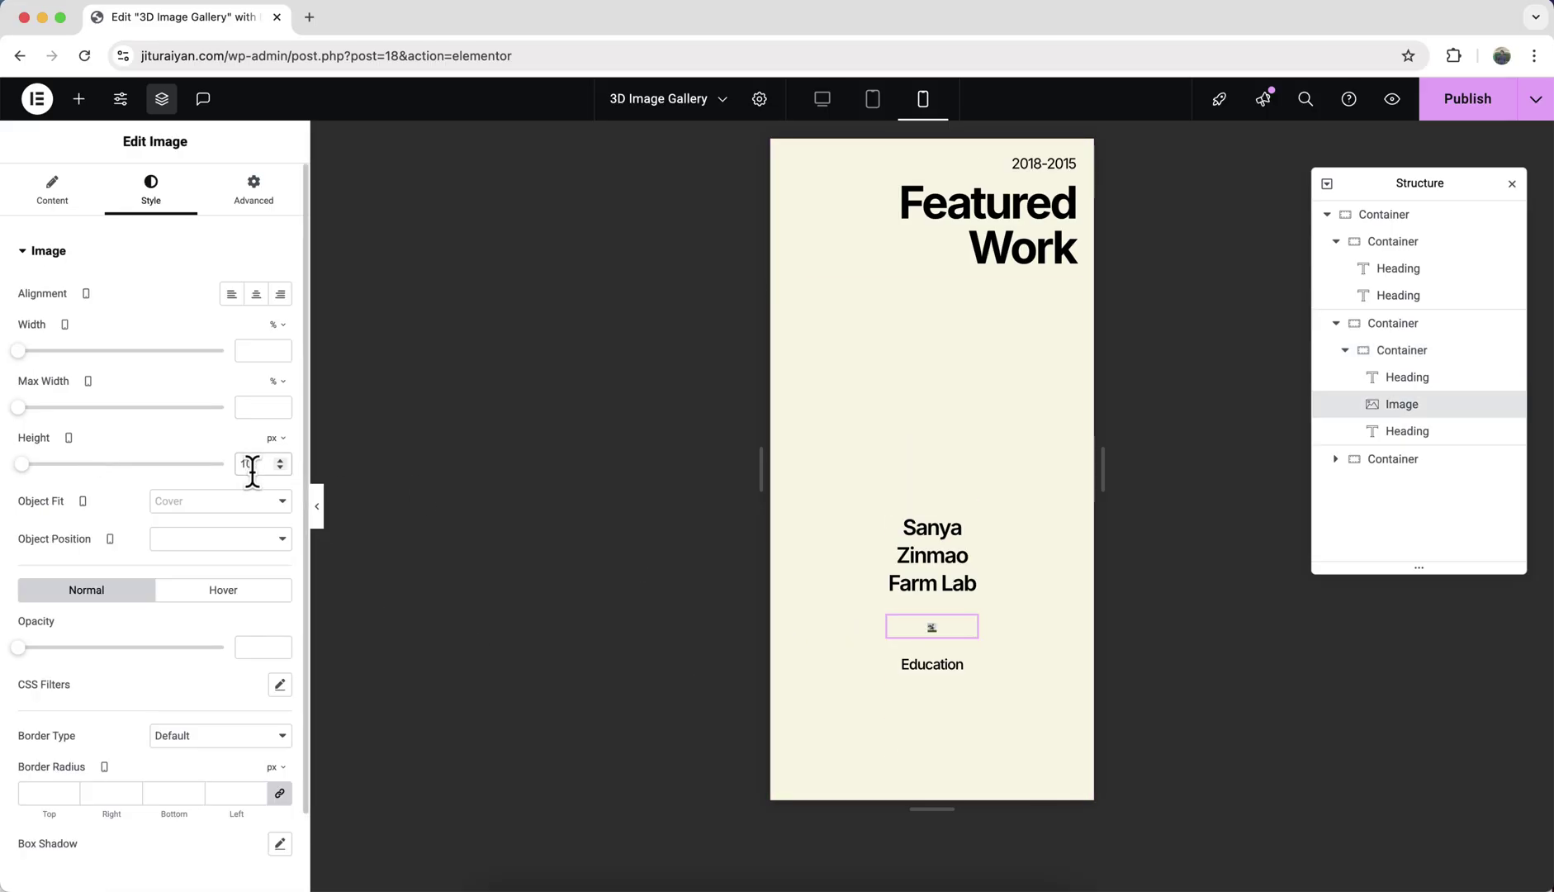
{"action": "type", "text": "00"}
- Set the card title to 18 px, the Education caption to 14 px, and the container gaps to 7
{"action": "left_click", "coordinate": [921, 543]}
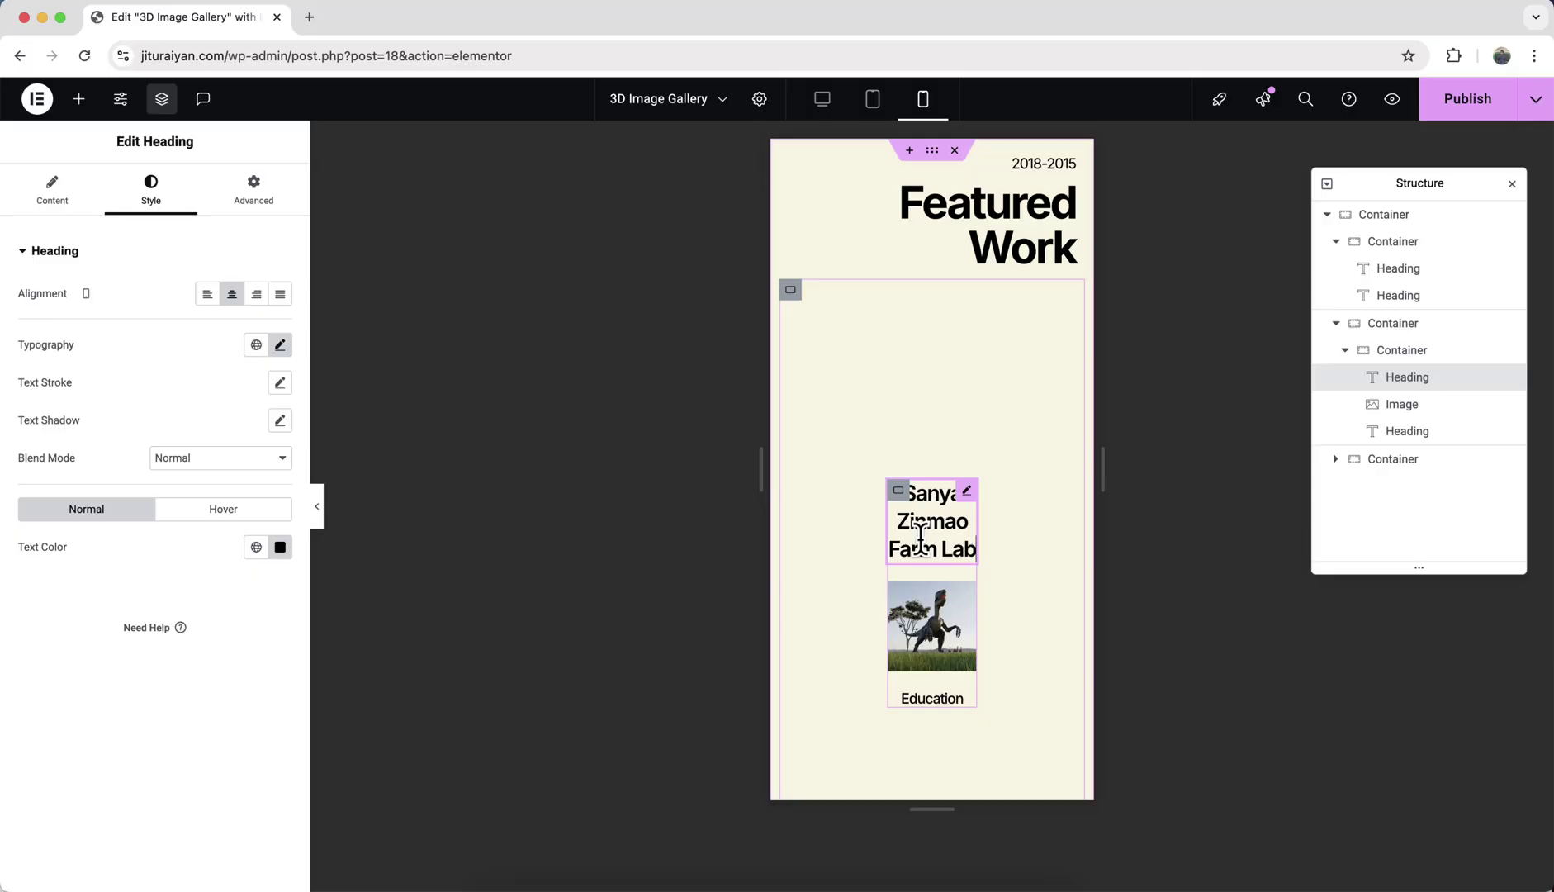
{"action": "left_click", "coordinate": [280, 345]}
{"action": "left_click", "coordinate": [243, 485]}
{"action": "type", "text": "18"}
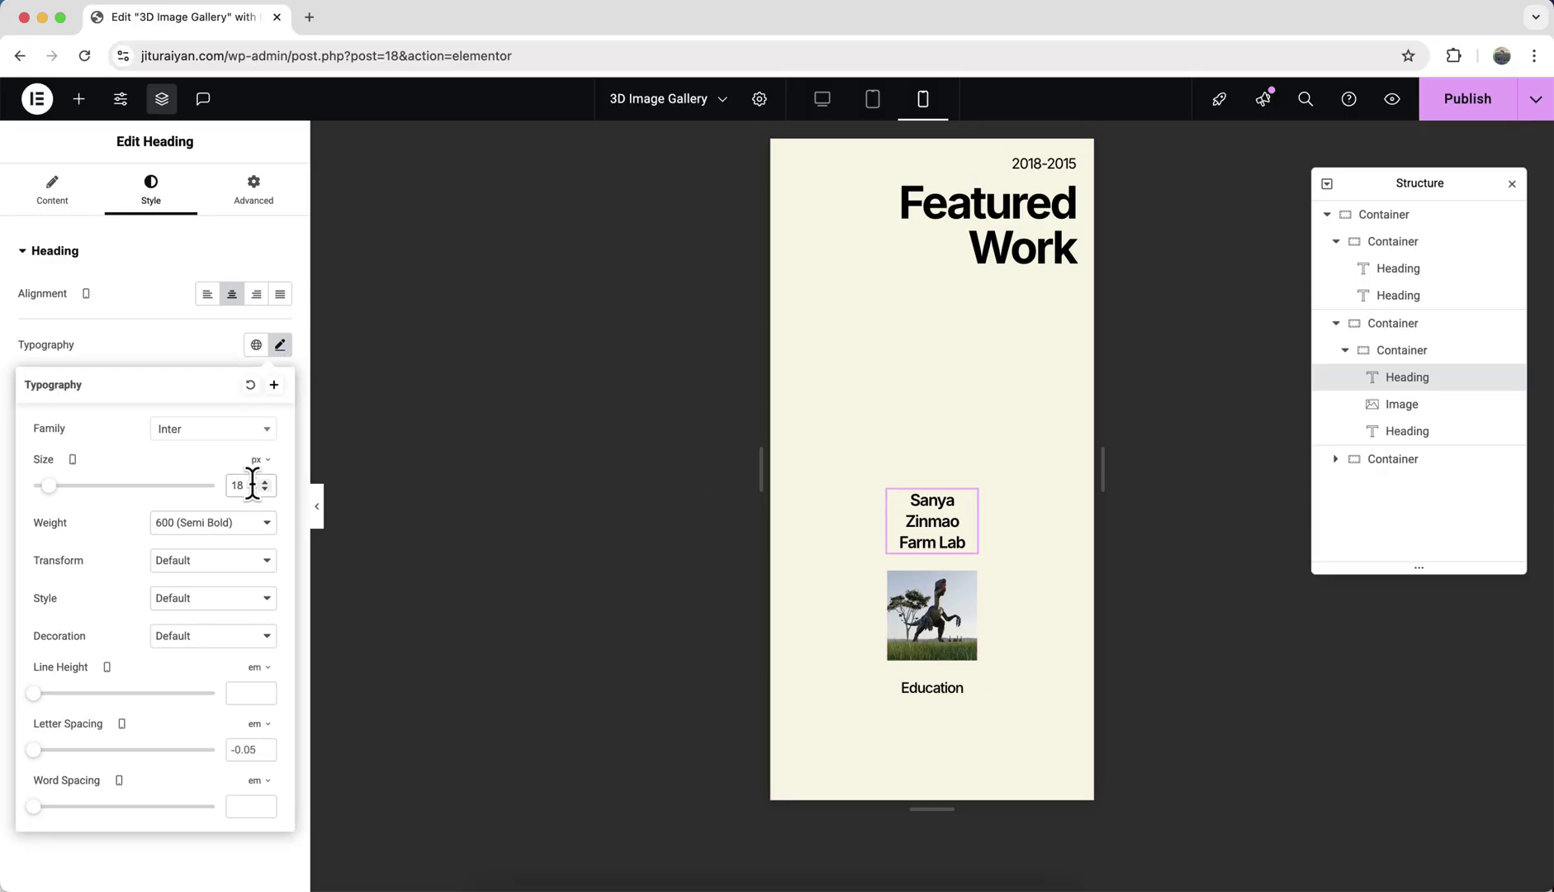
{"action": "left_click", "coordinate": [940, 689]}
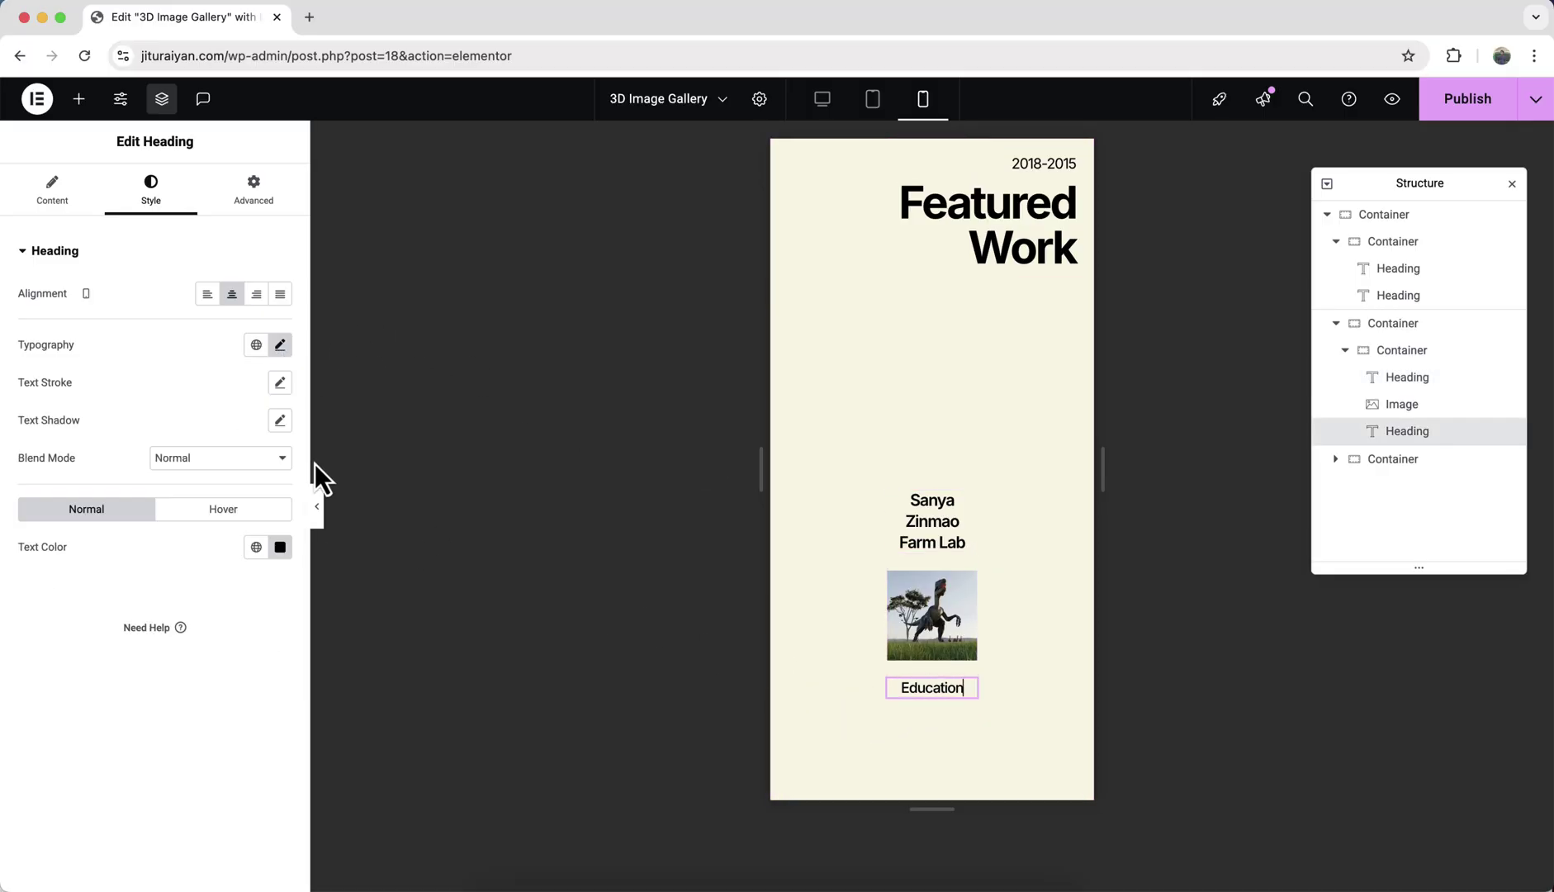
{"action": "left_click", "coordinate": [280, 344]}
{"action": "left_click", "coordinate": [248, 485]}
{"action": "type", "text": "14"}
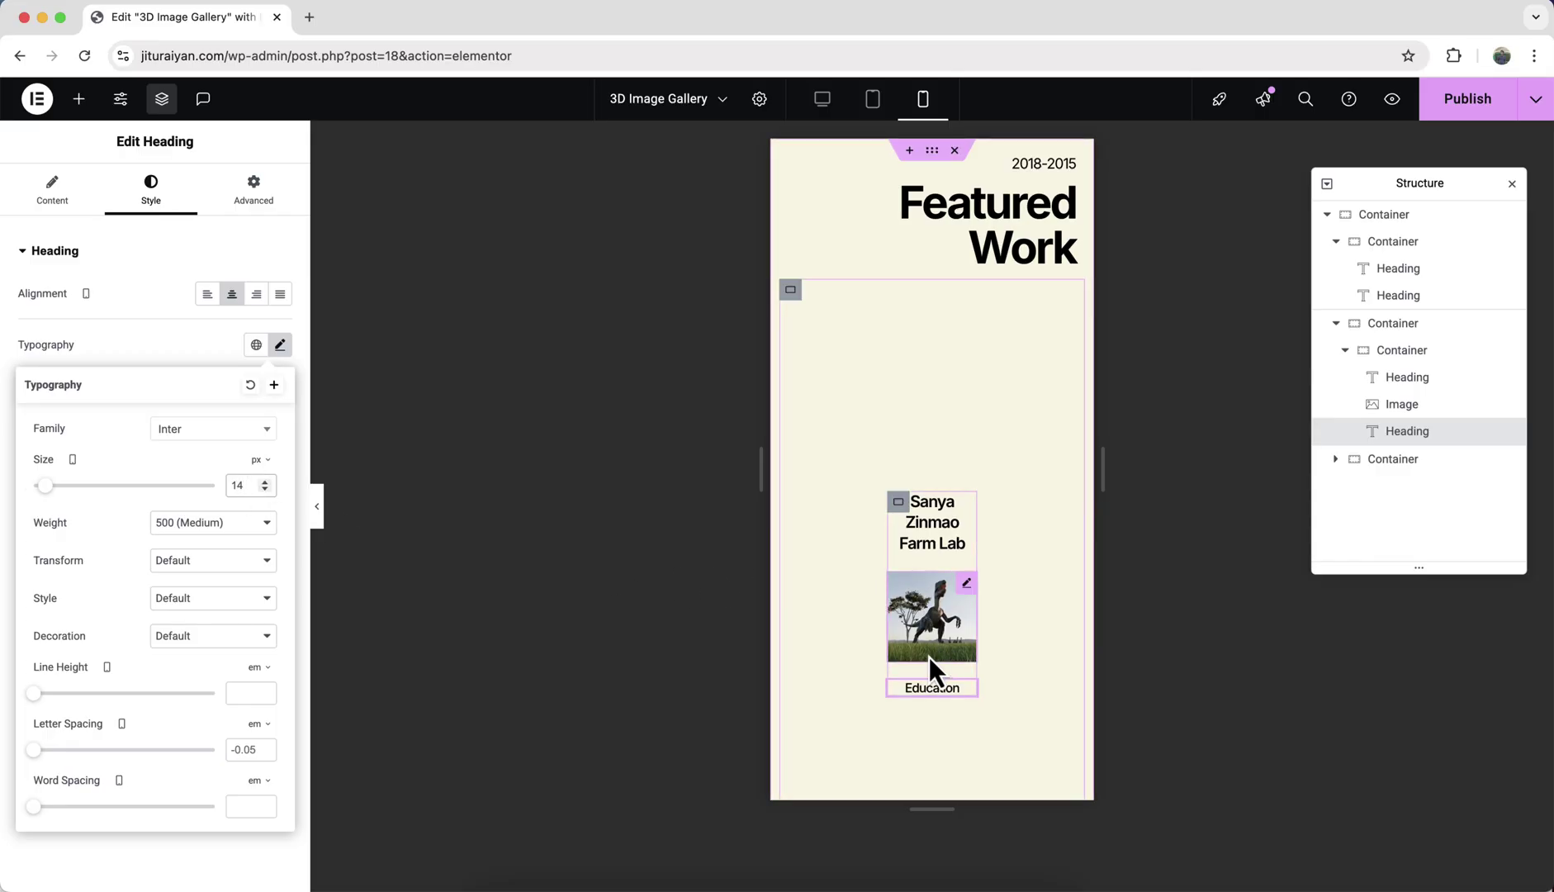
{"action": "left_click", "coordinate": [899, 504]}
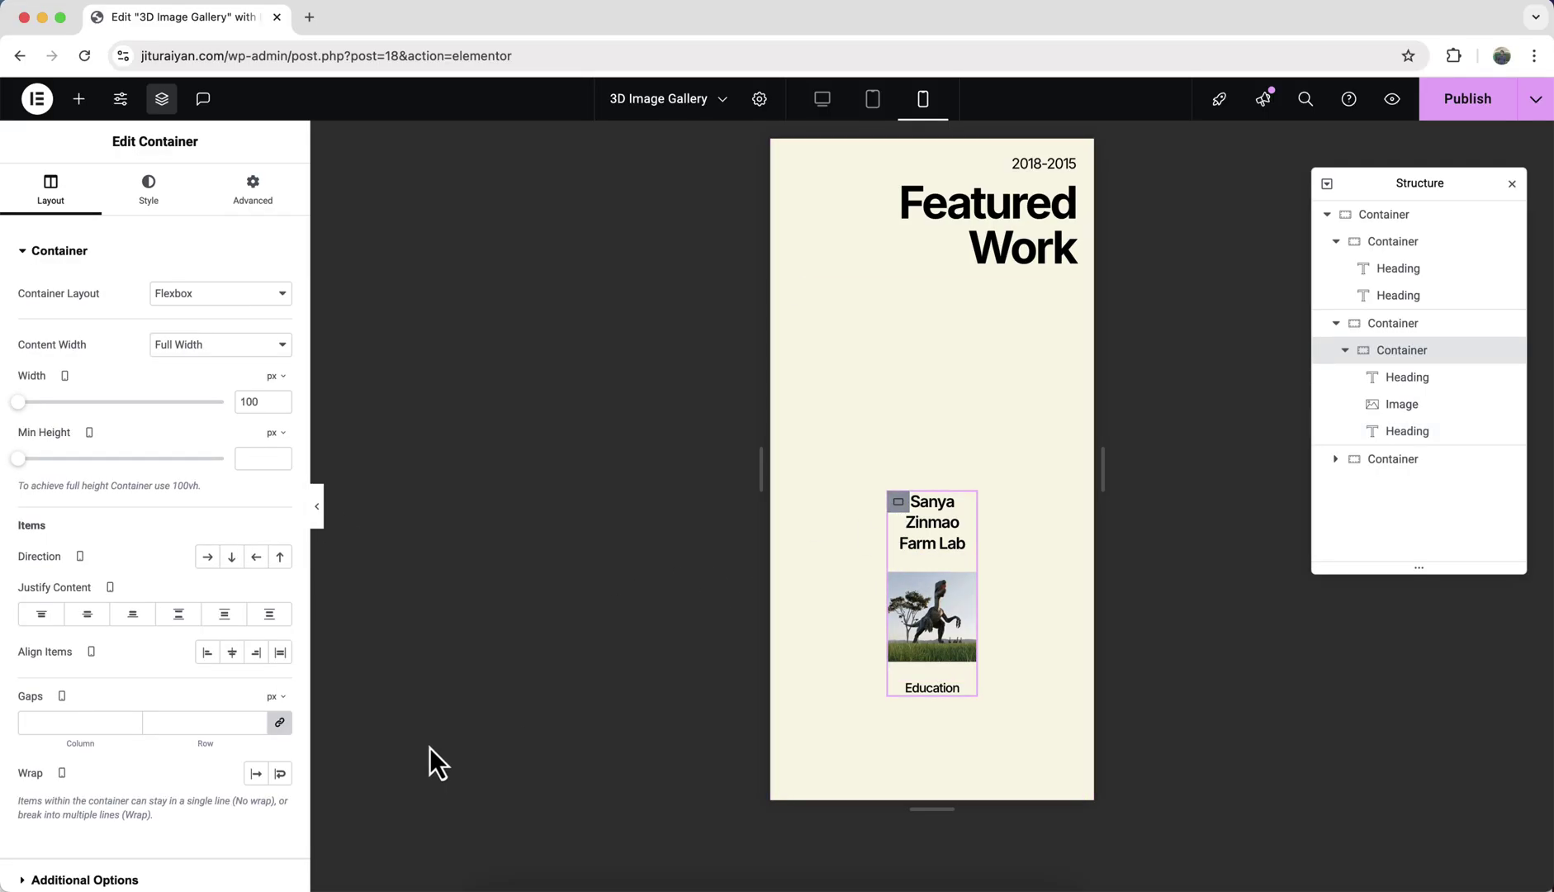
{"action": "left_click", "coordinate": [213, 726]}
{"action": "type", "text": "7"}
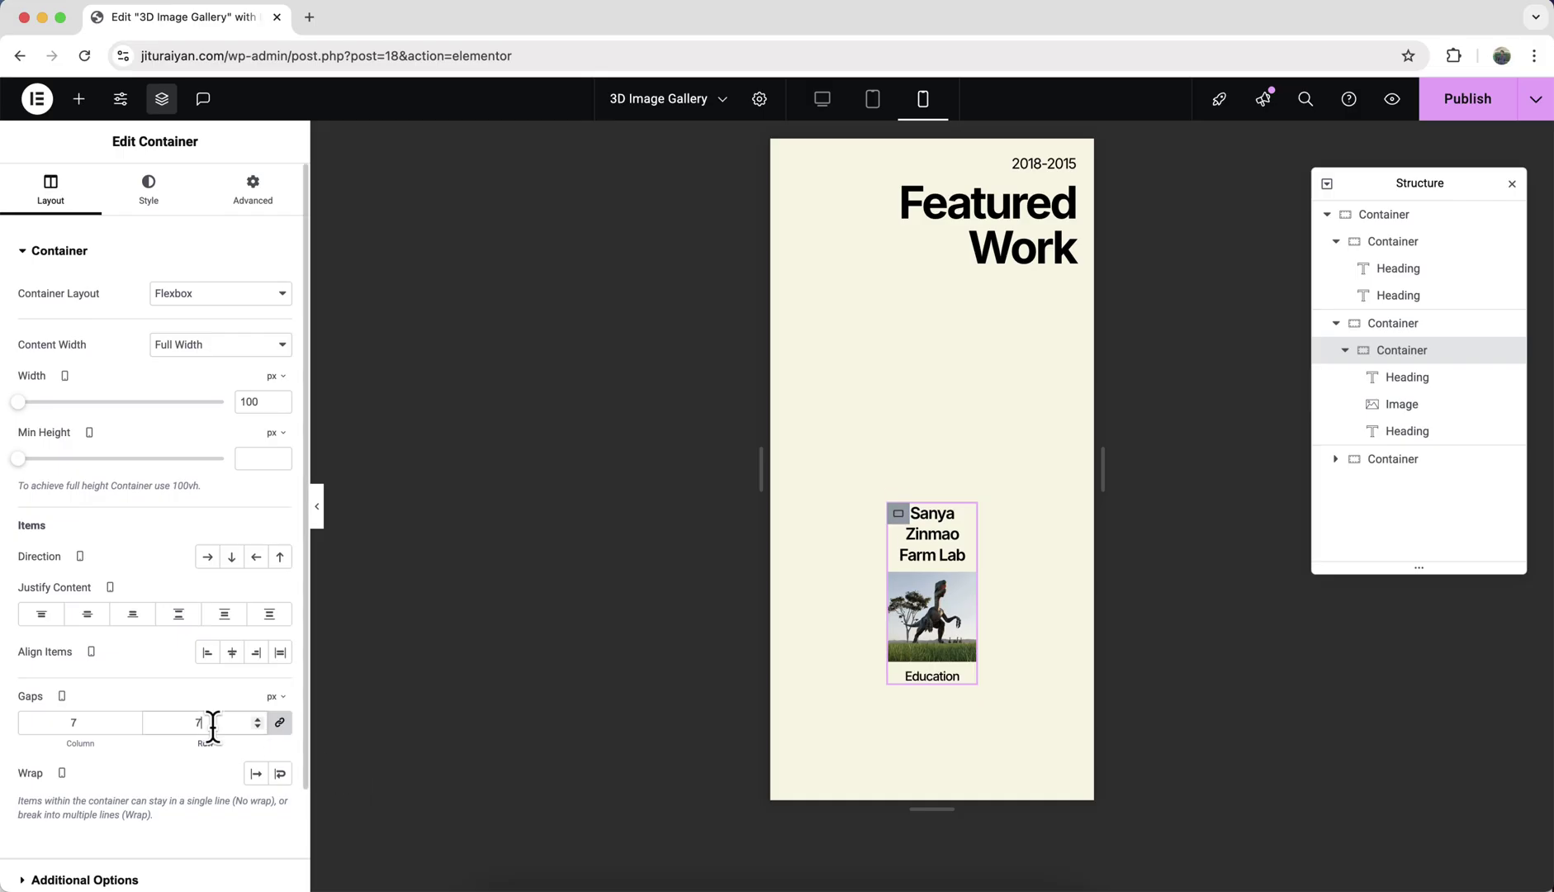
- Back in desktop view, duplicate the gallery card and retitle the copy 'New Summer Collection'
{"action": "left_click", "coordinate": [824, 98]}
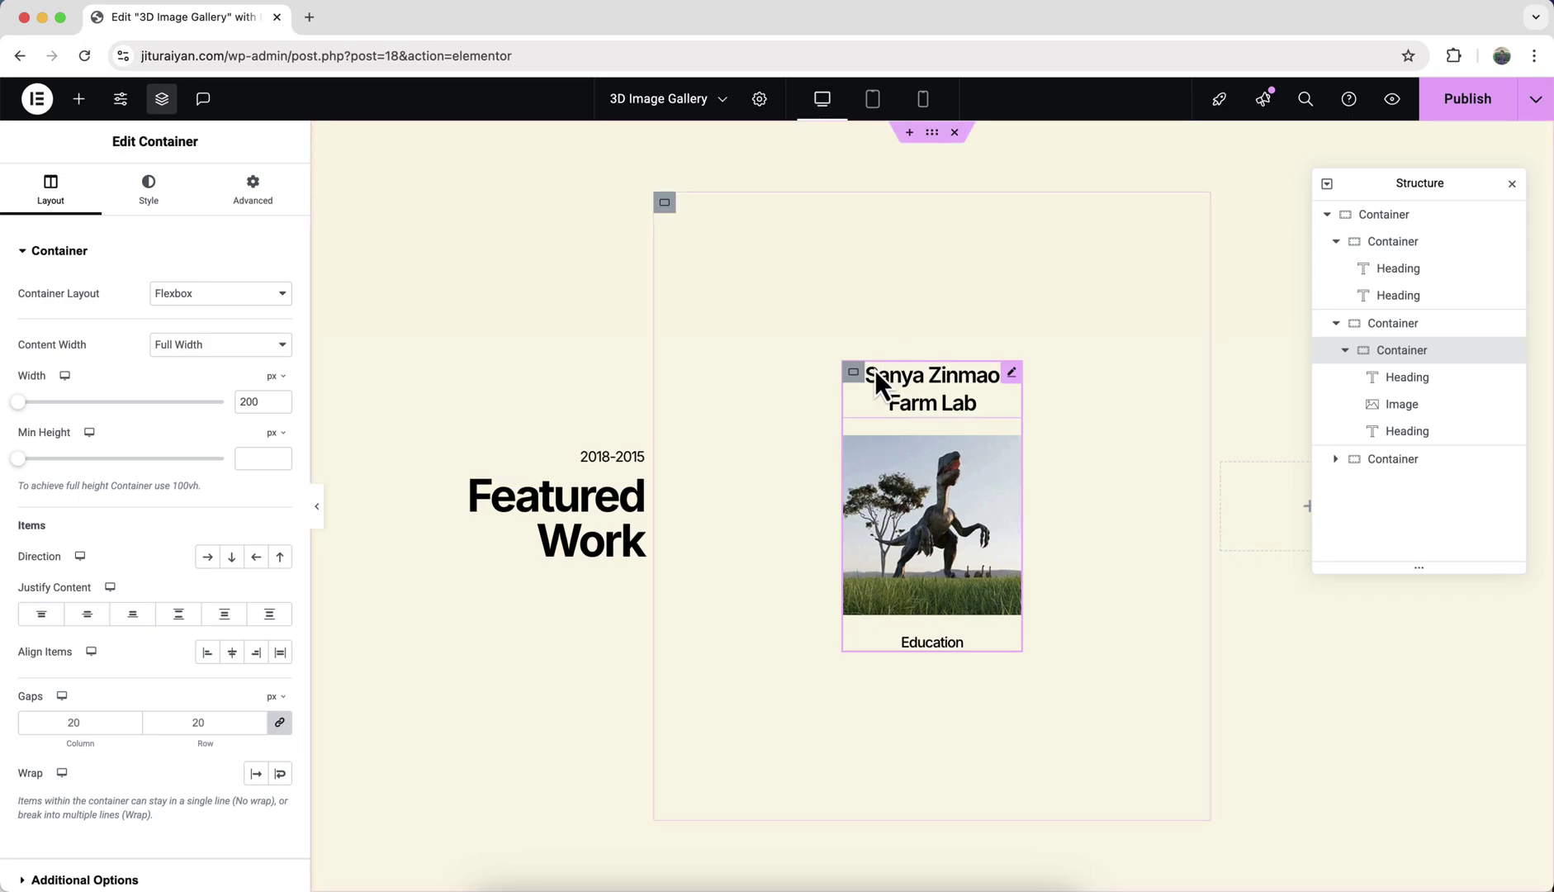
{"action": "right_click", "coordinate": [854, 376]}
{"action": "left_click", "coordinate": [884, 431]}
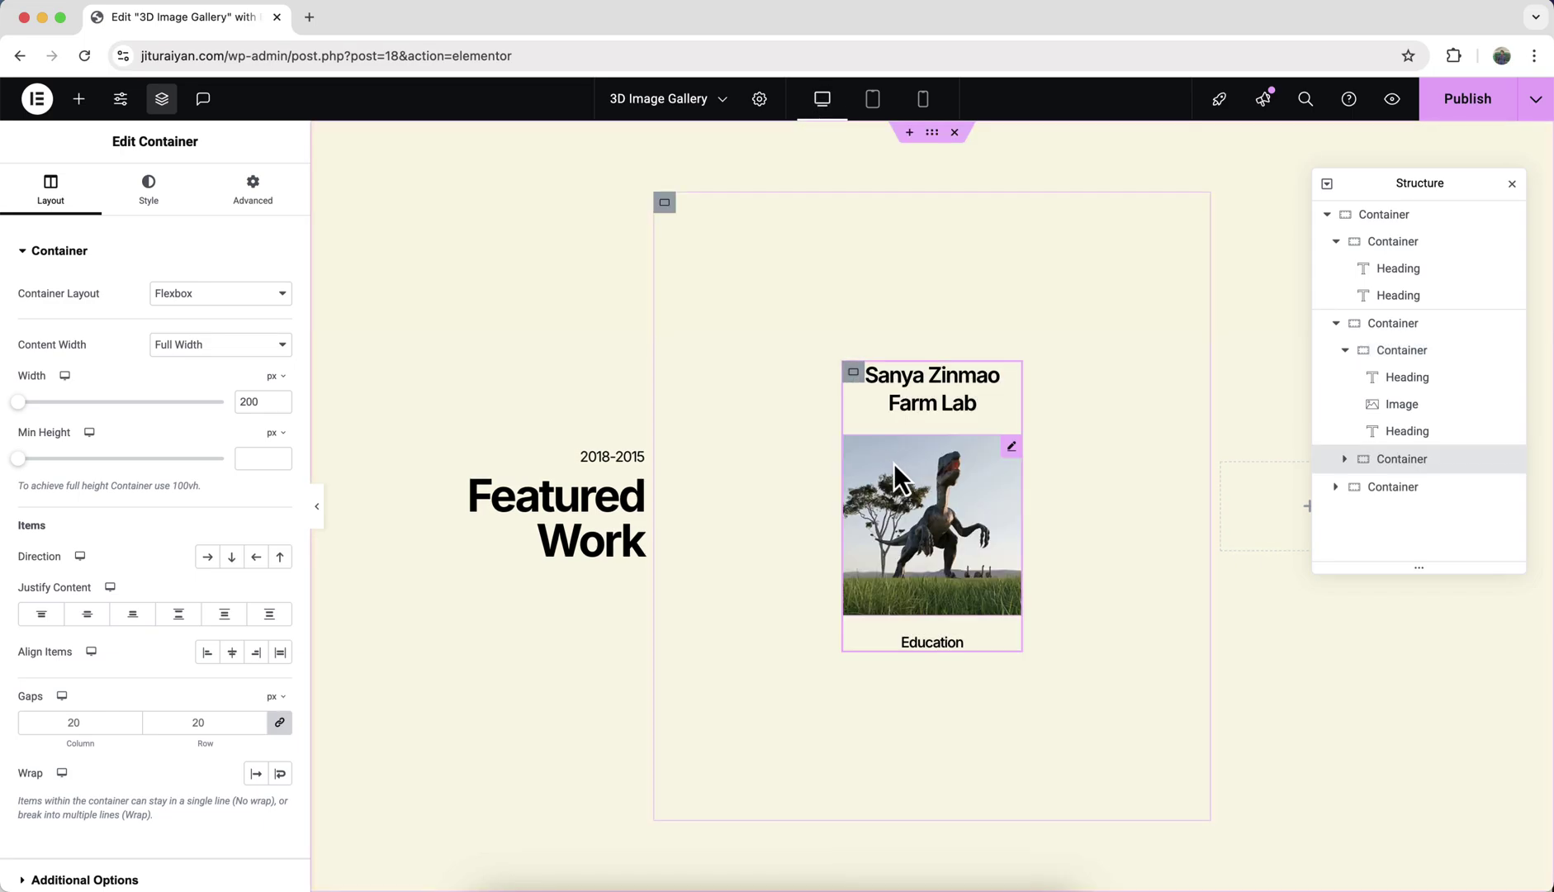
{"action": "left_click", "coordinate": [1348, 462]}
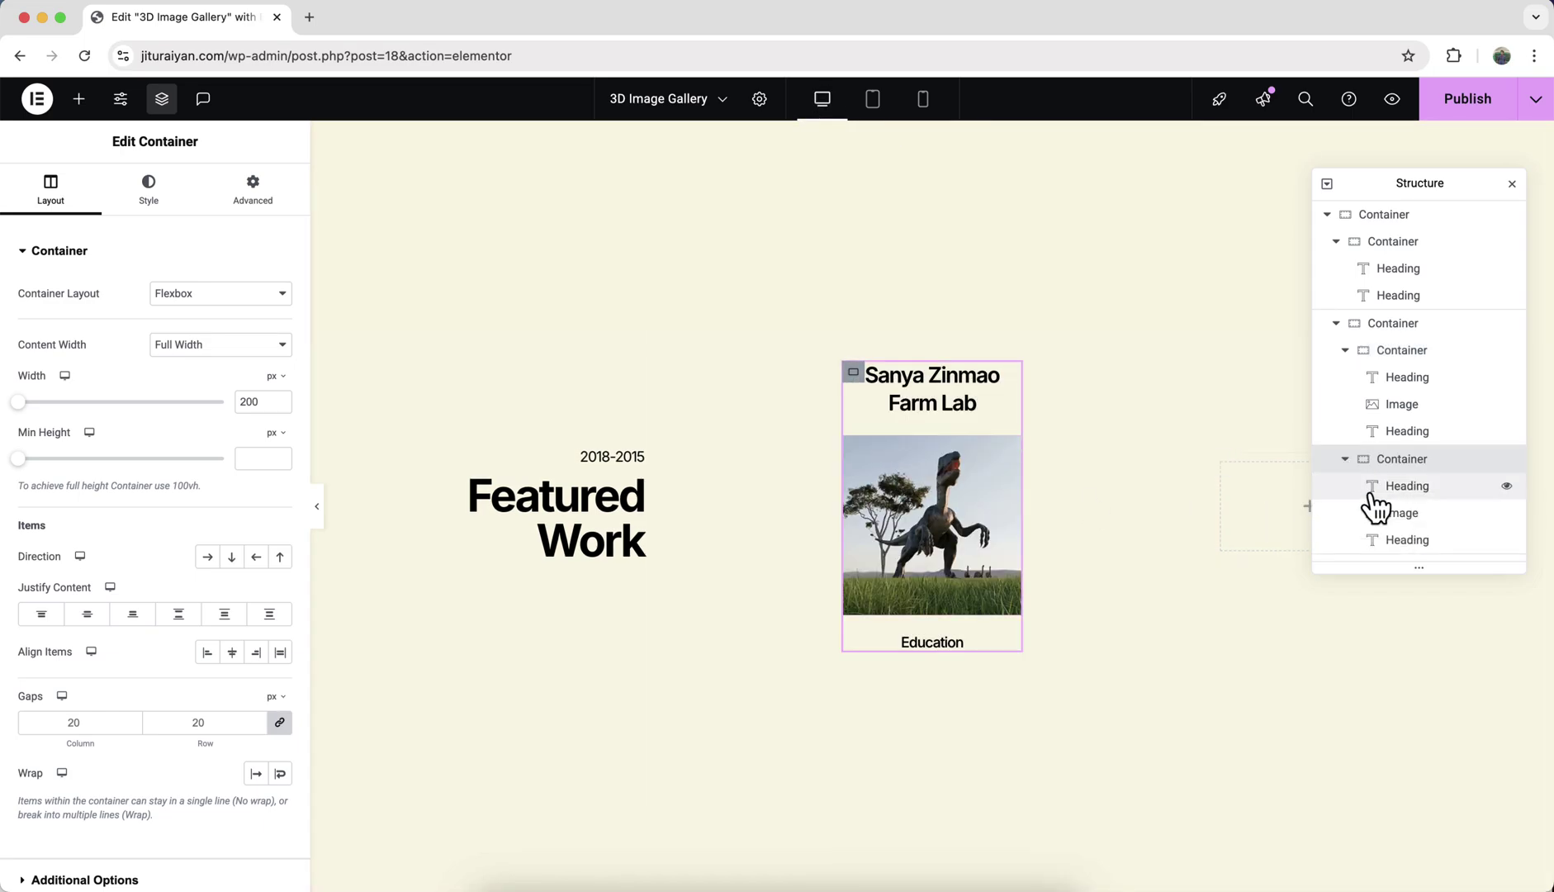
{"action": "left_click", "coordinate": [1374, 491]}
{"action": "left_click", "coordinate": [180, 330]}
{"action": "key", "text": "ctrl+a"}
{"action": "type", "text": "New Summer Collection"}
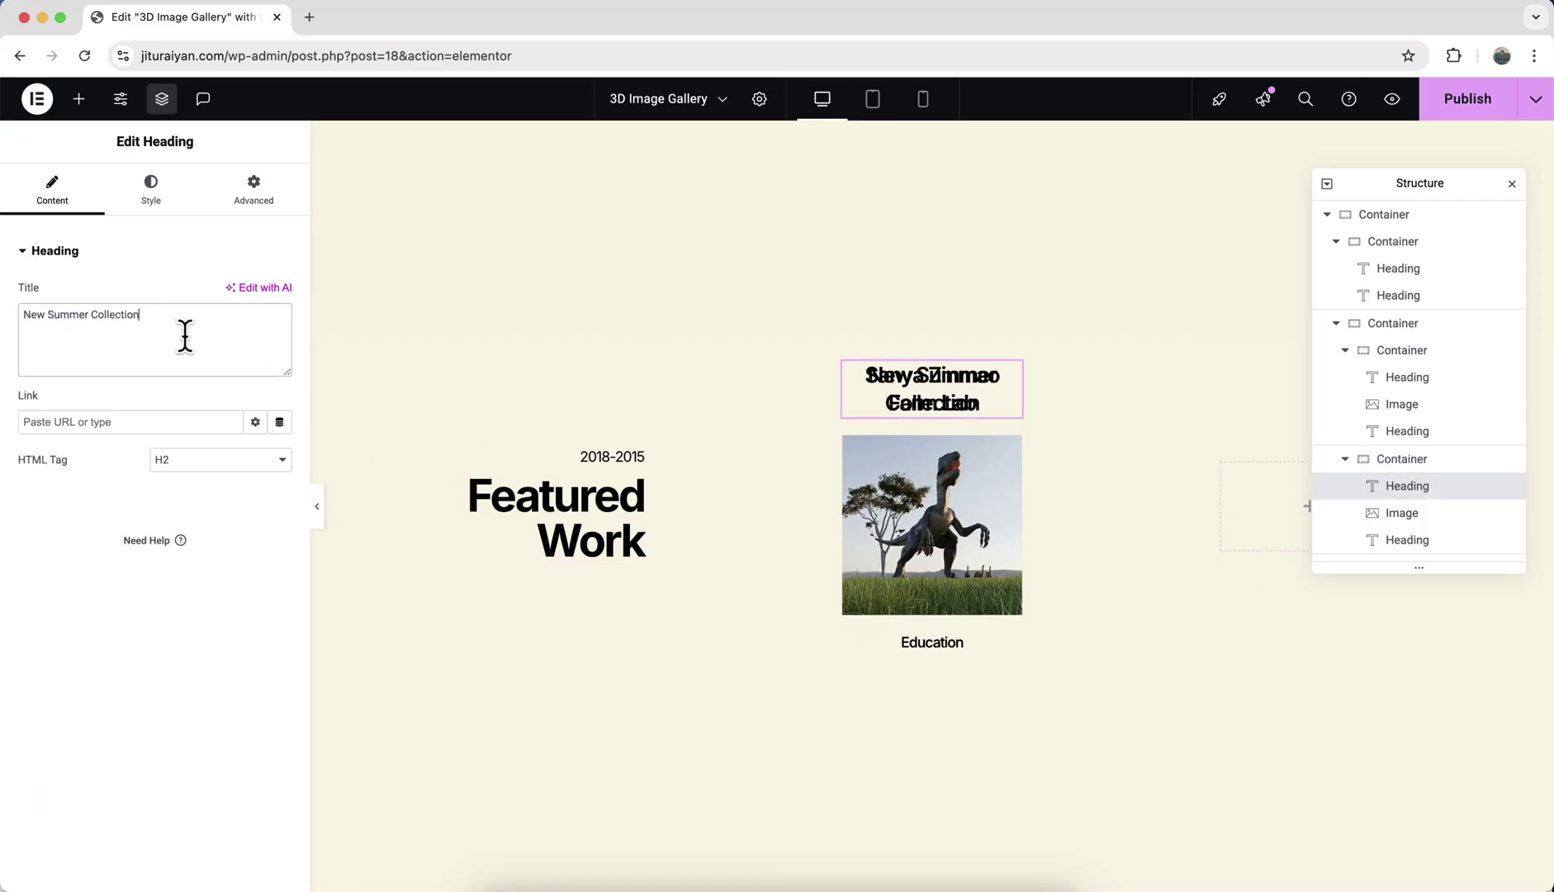
- Swap the copy's image for the seated man photo and set its caption to 'Clothing and Accessories'
{"action": "left_click", "coordinate": [932, 525]}
{"action": "left_click", "coordinate": [225, 405]}
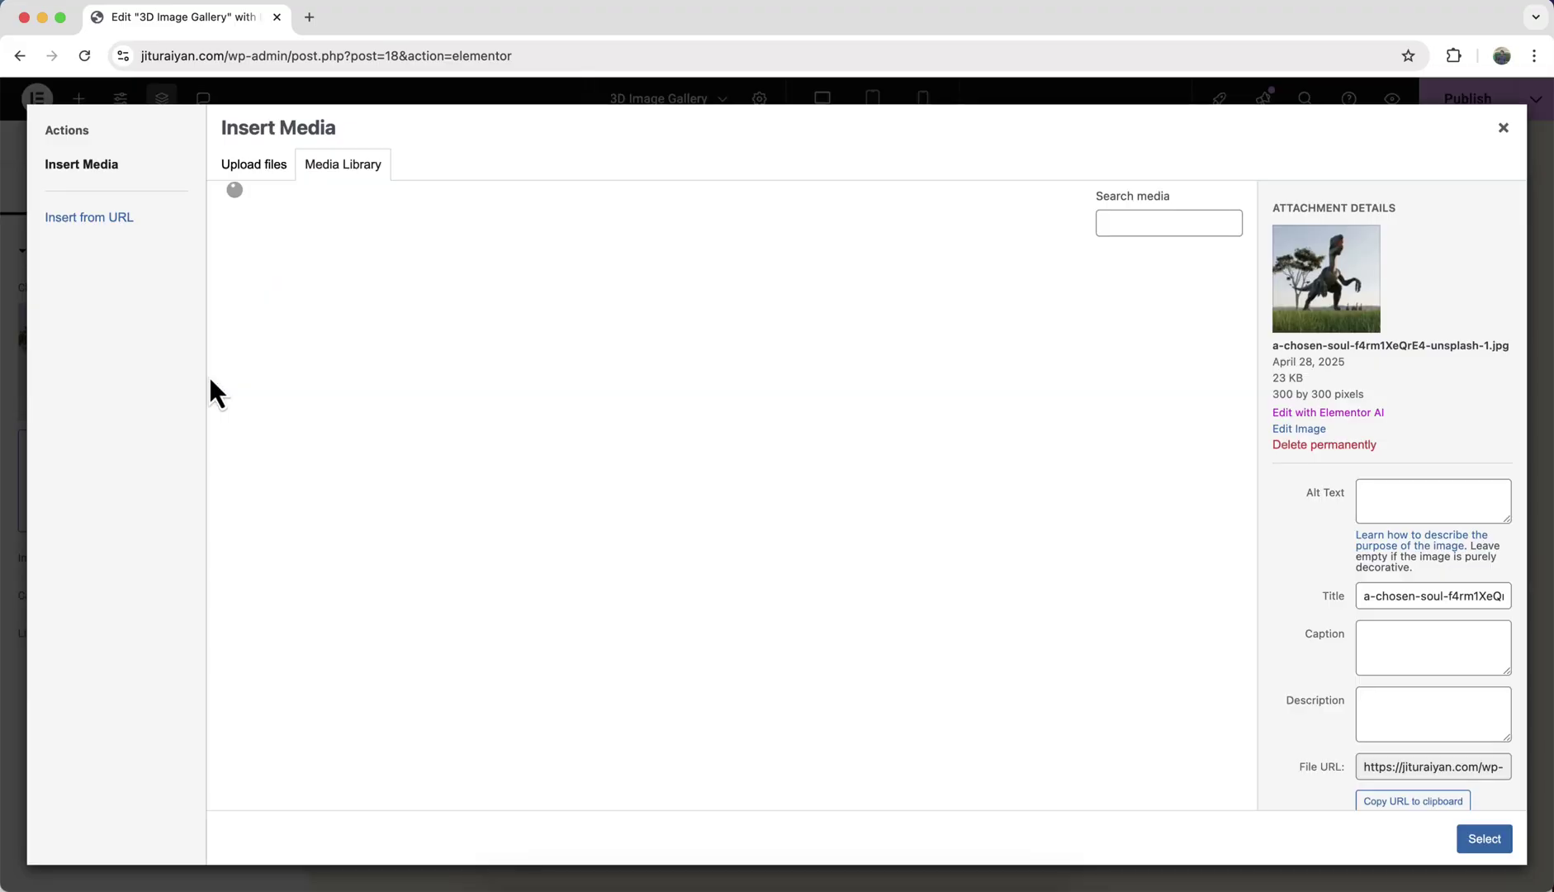
{"action": "left_click", "coordinate": [302, 428]}
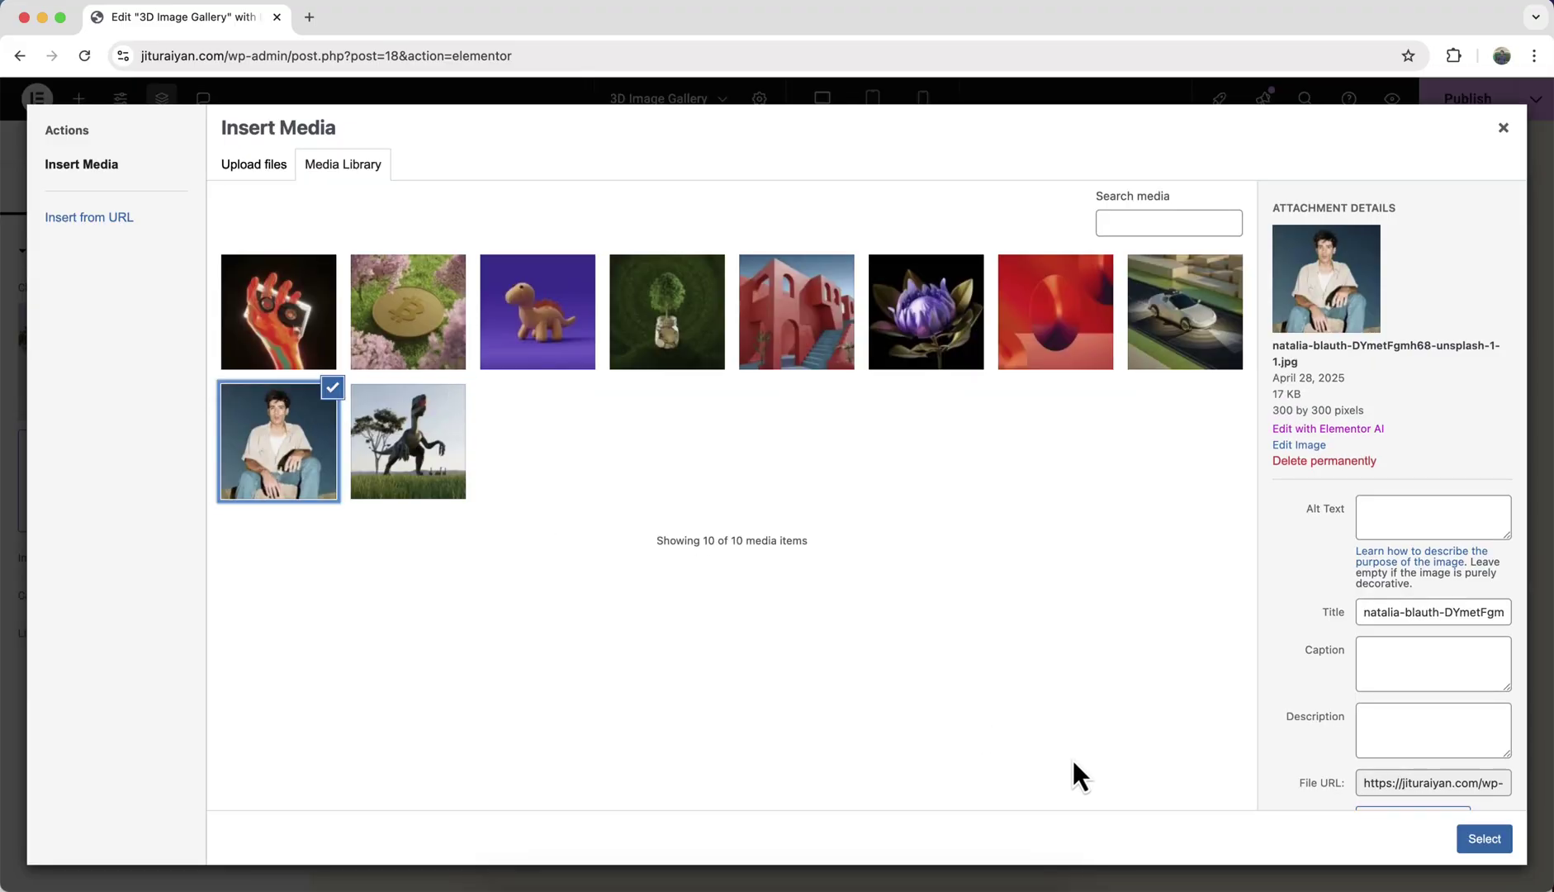
{"action": "left_click", "coordinate": [1487, 837]}
{"action": "left_click", "coordinate": [1425, 544]}
{"action": "triple_click", "coordinate": [165, 371]}
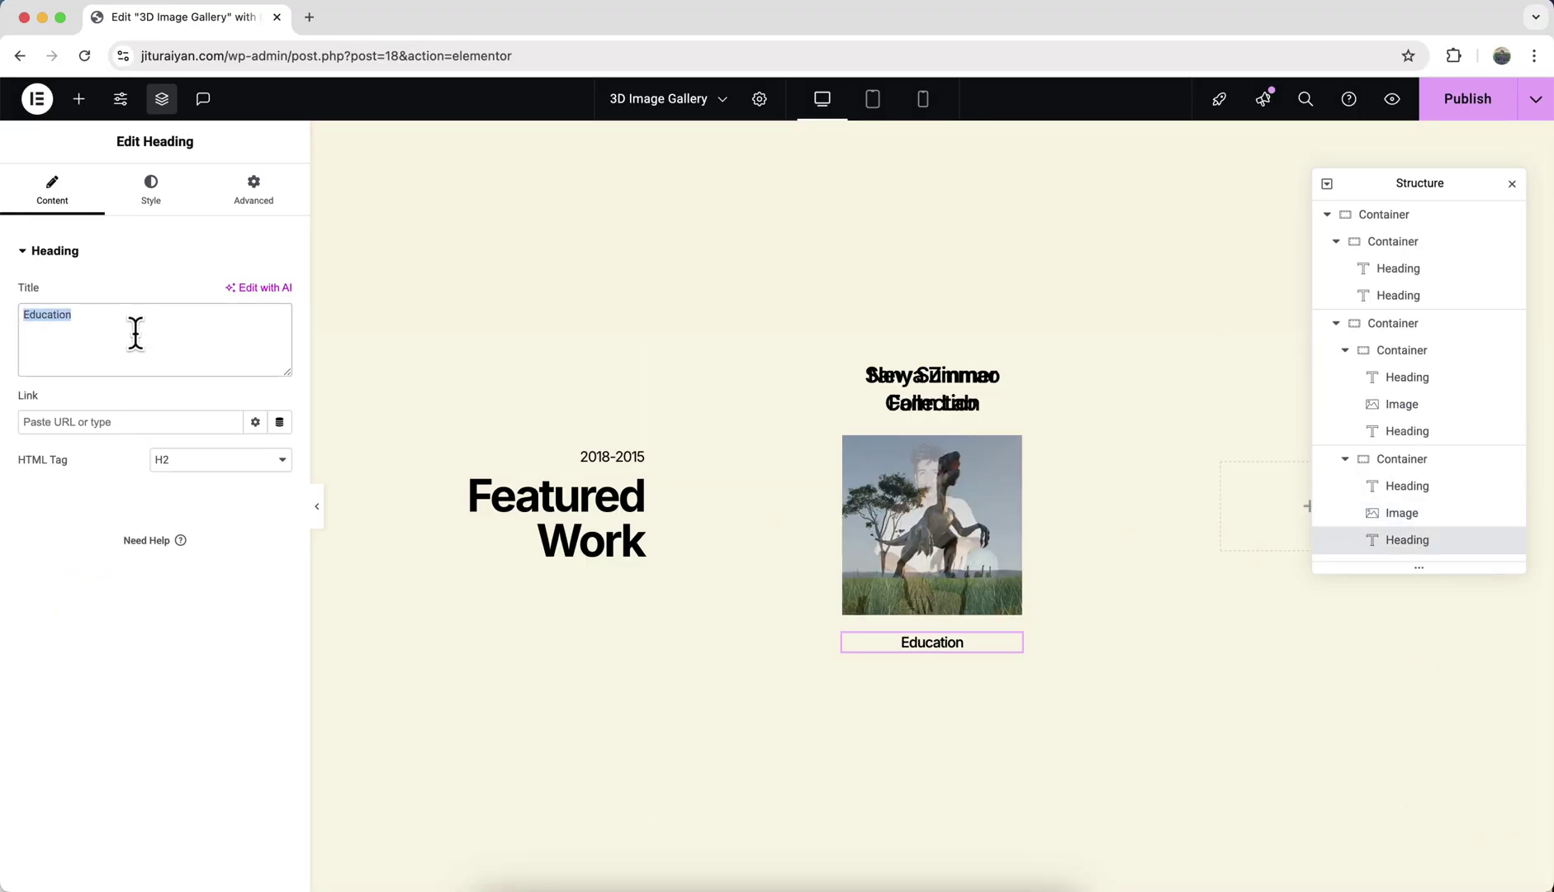
{"action": "type", "text": "Clothing and Accessories"}
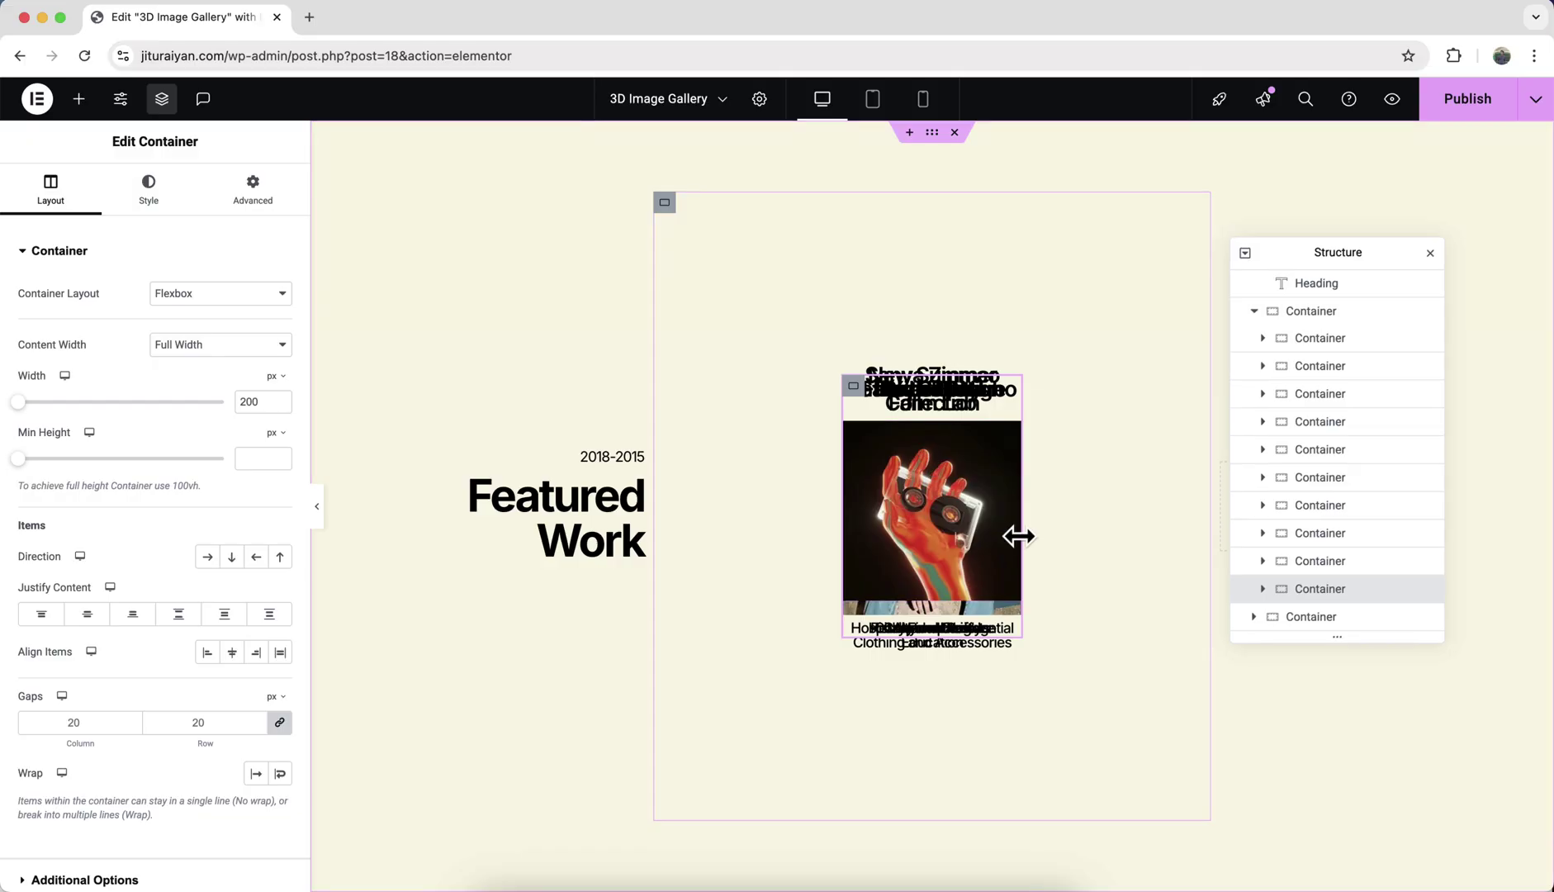
{"action": "left_click_drag", "start_coordinate": [1365, 237], "coordinate": [1095, 418]}
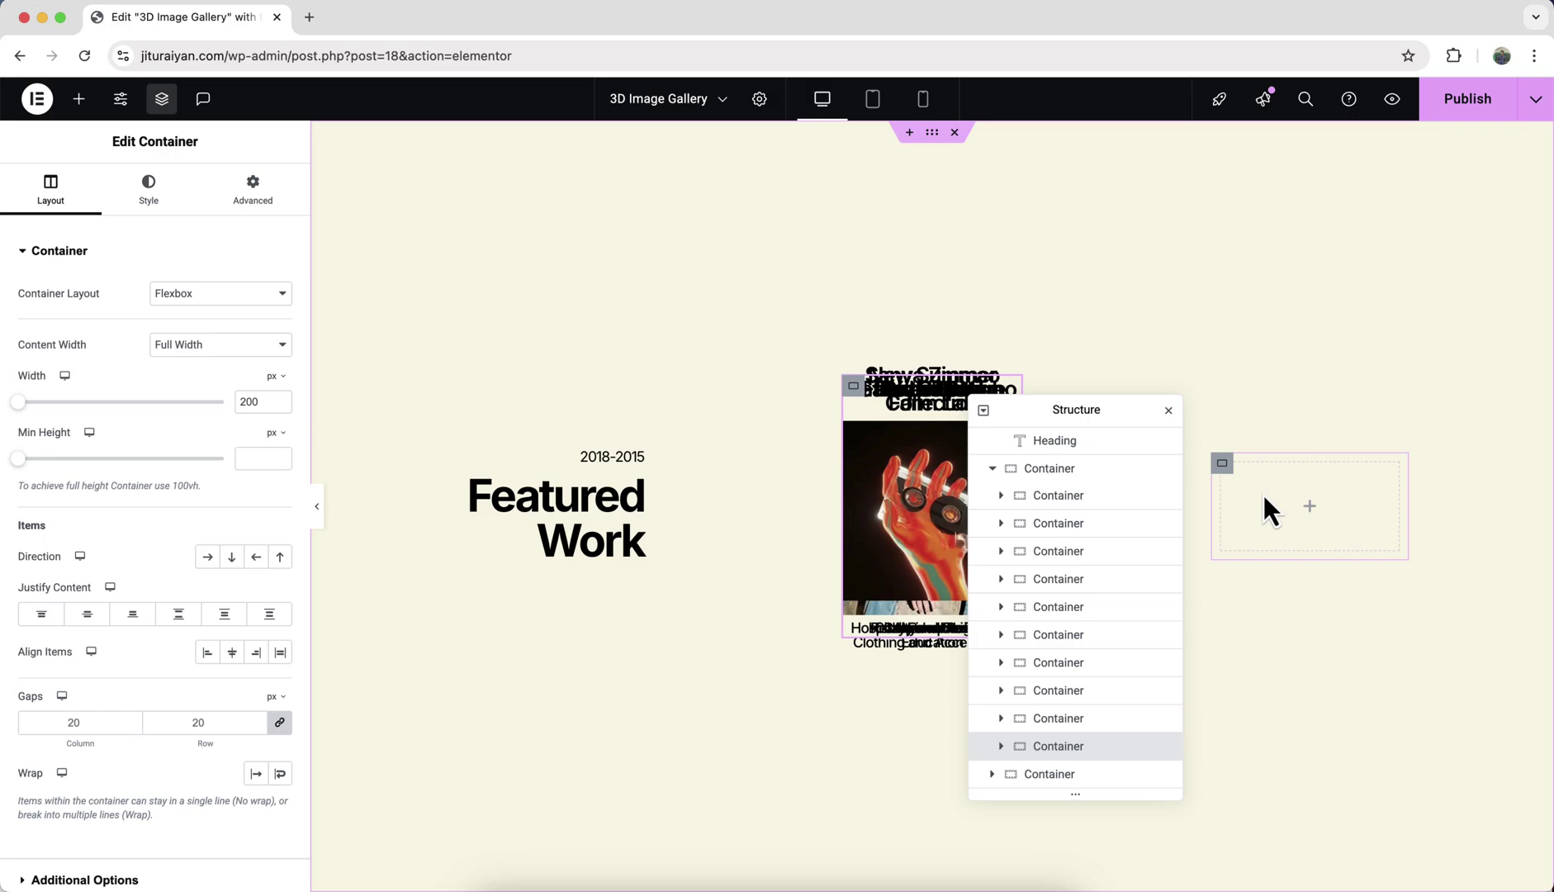
{"action": "left_click", "coordinate": [78, 98]}
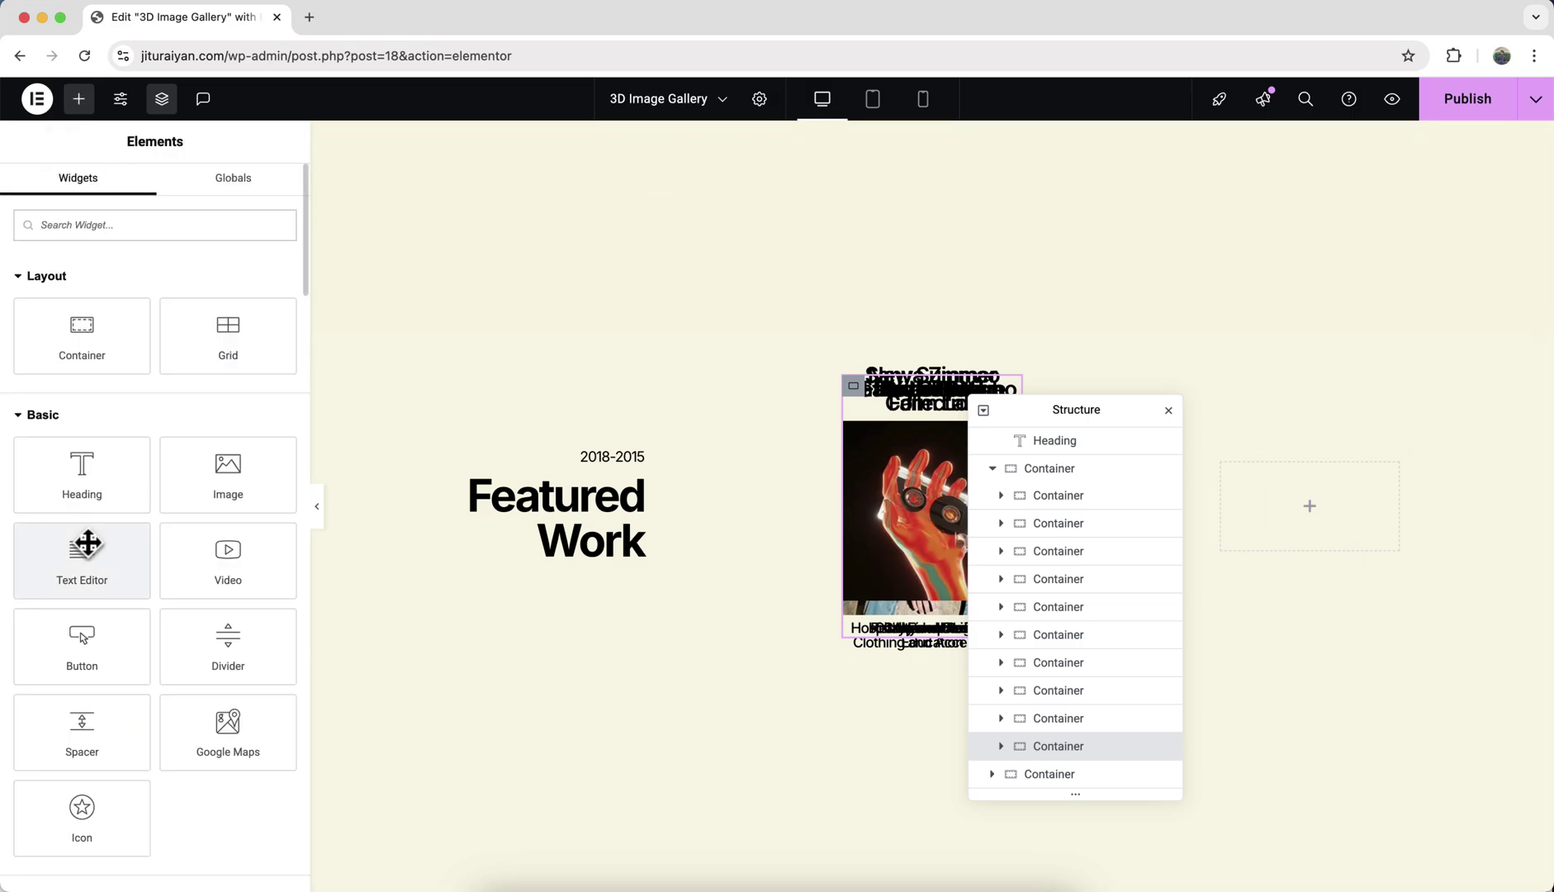
- Add a text block to the empty right container and colour its text dark grey
{"action": "left_click_drag", "start_coordinate": [87, 543], "coordinate": [1255, 491]}
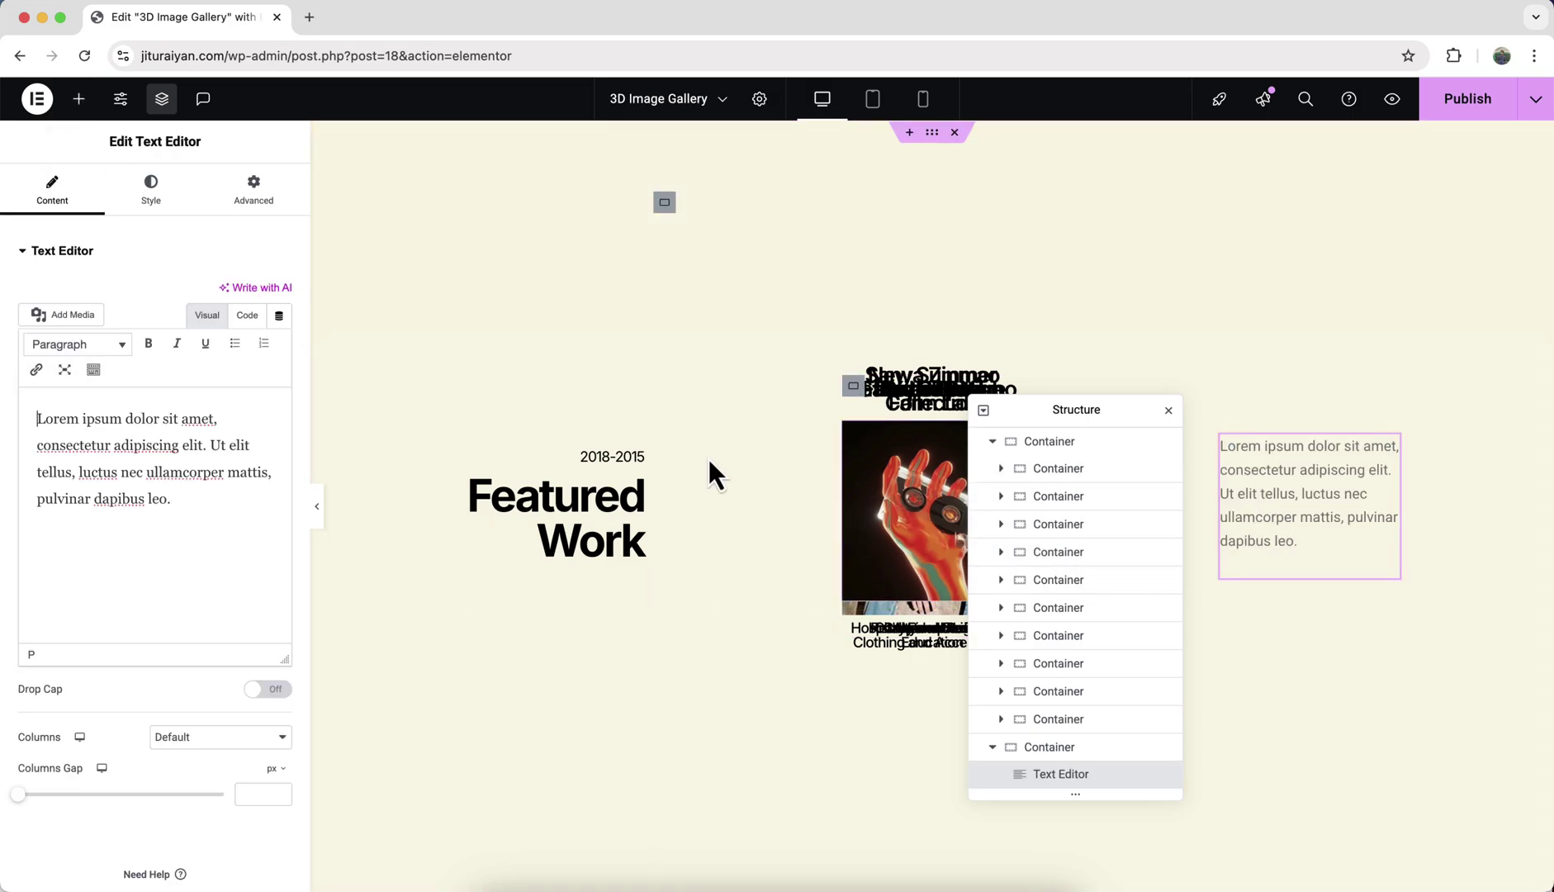
{"action": "left_click", "coordinate": [154, 208]}
{"action": "left_click", "coordinate": [280, 529]}
{"action": "left_click", "coordinate": [197, 694]}
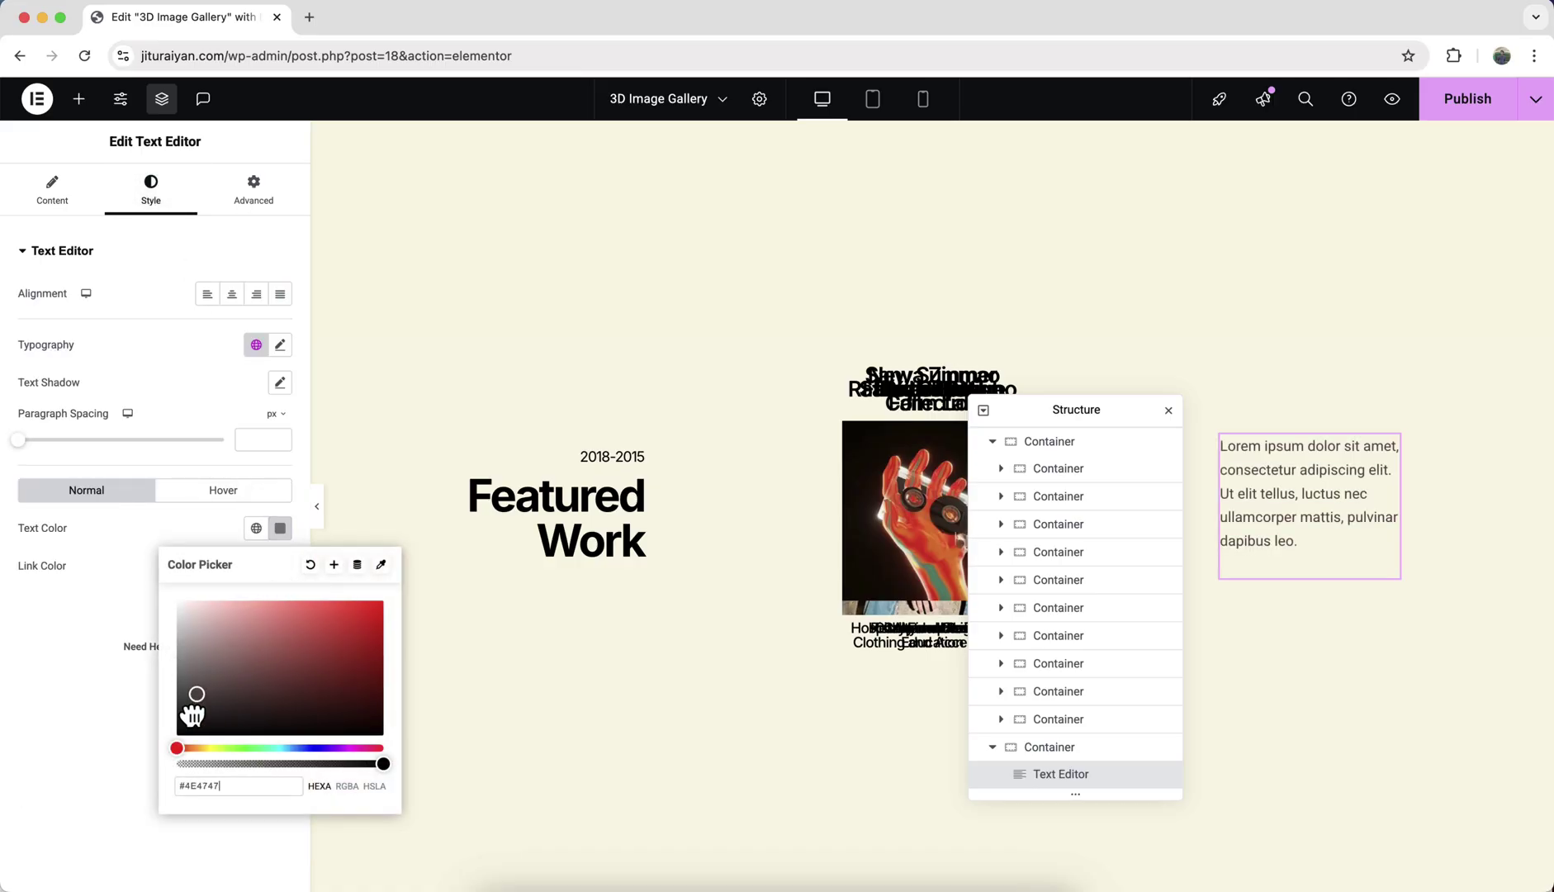
{"action": "left_click", "coordinate": [125, 764]}
- Set the paragraph typography to Inter, 14 px, with 1.5em line height
{"action": "left_click", "coordinate": [280, 347]}
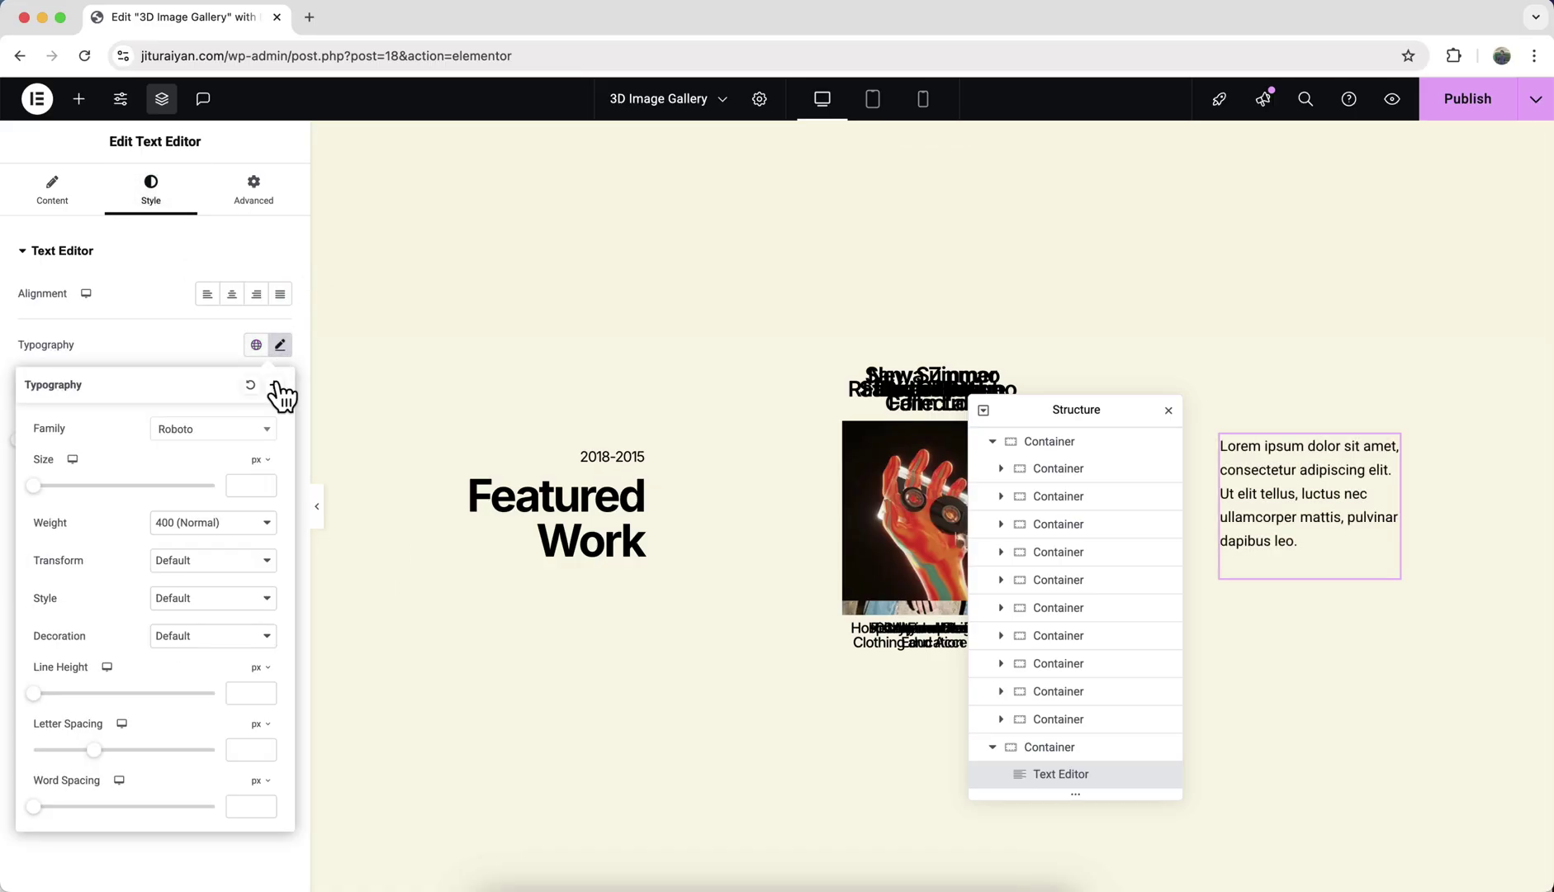
{"action": "left_click", "coordinate": [241, 431]}
{"action": "type", "text": "Inter"}
{"action": "left_click", "coordinate": [211, 502]}
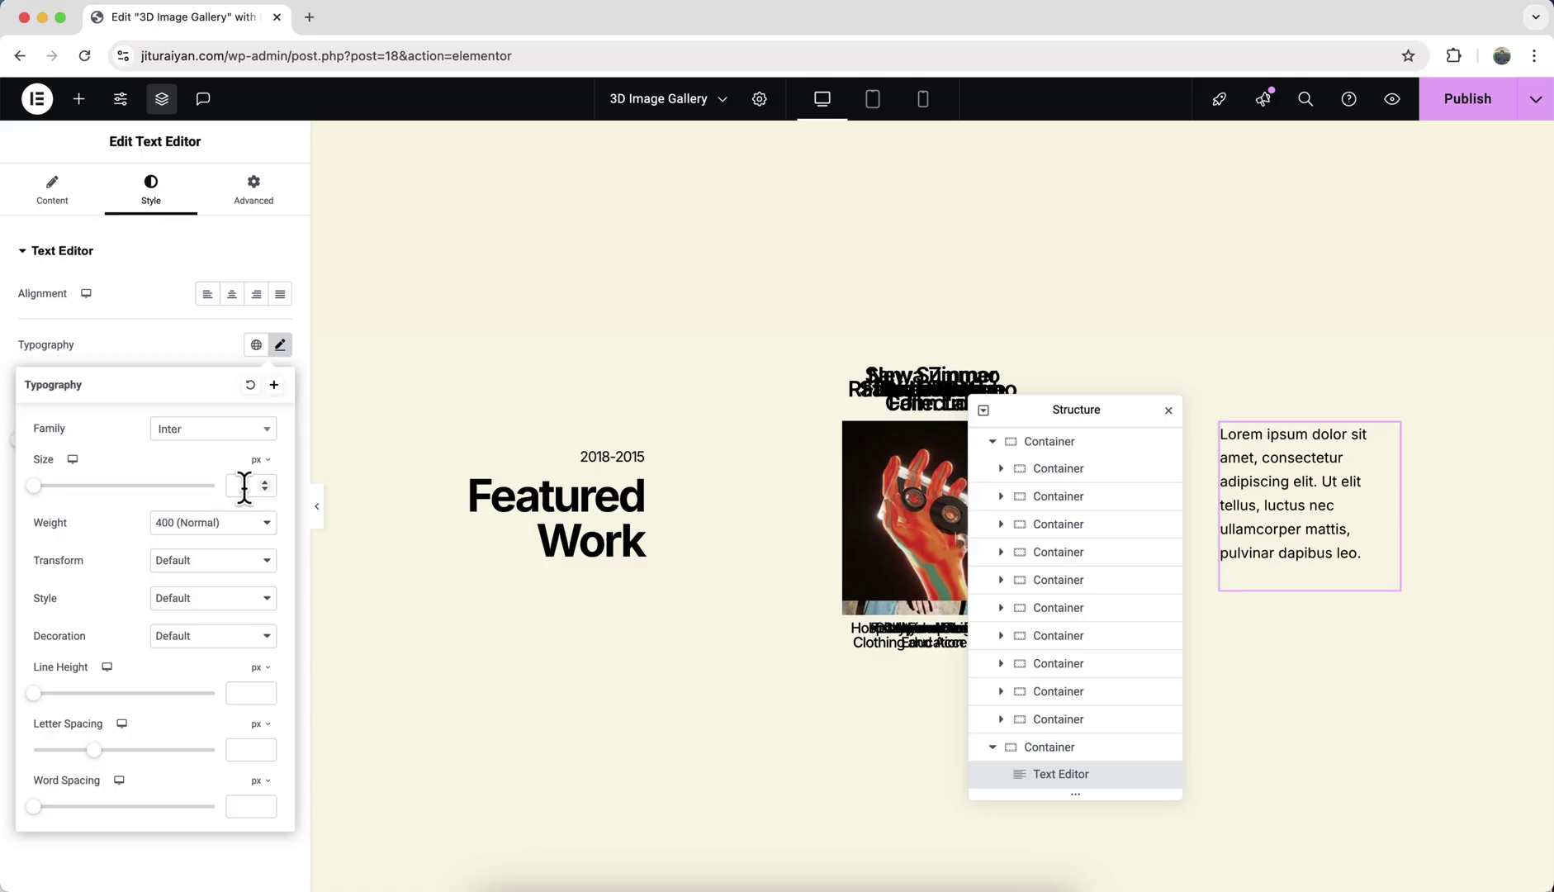
{"action": "left_click", "coordinate": [245, 487]}
{"action": "type", "text": "14"}
{"action": "left_click", "coordinate": [261, 668]}
{"action": "type", "text": "1.5"}
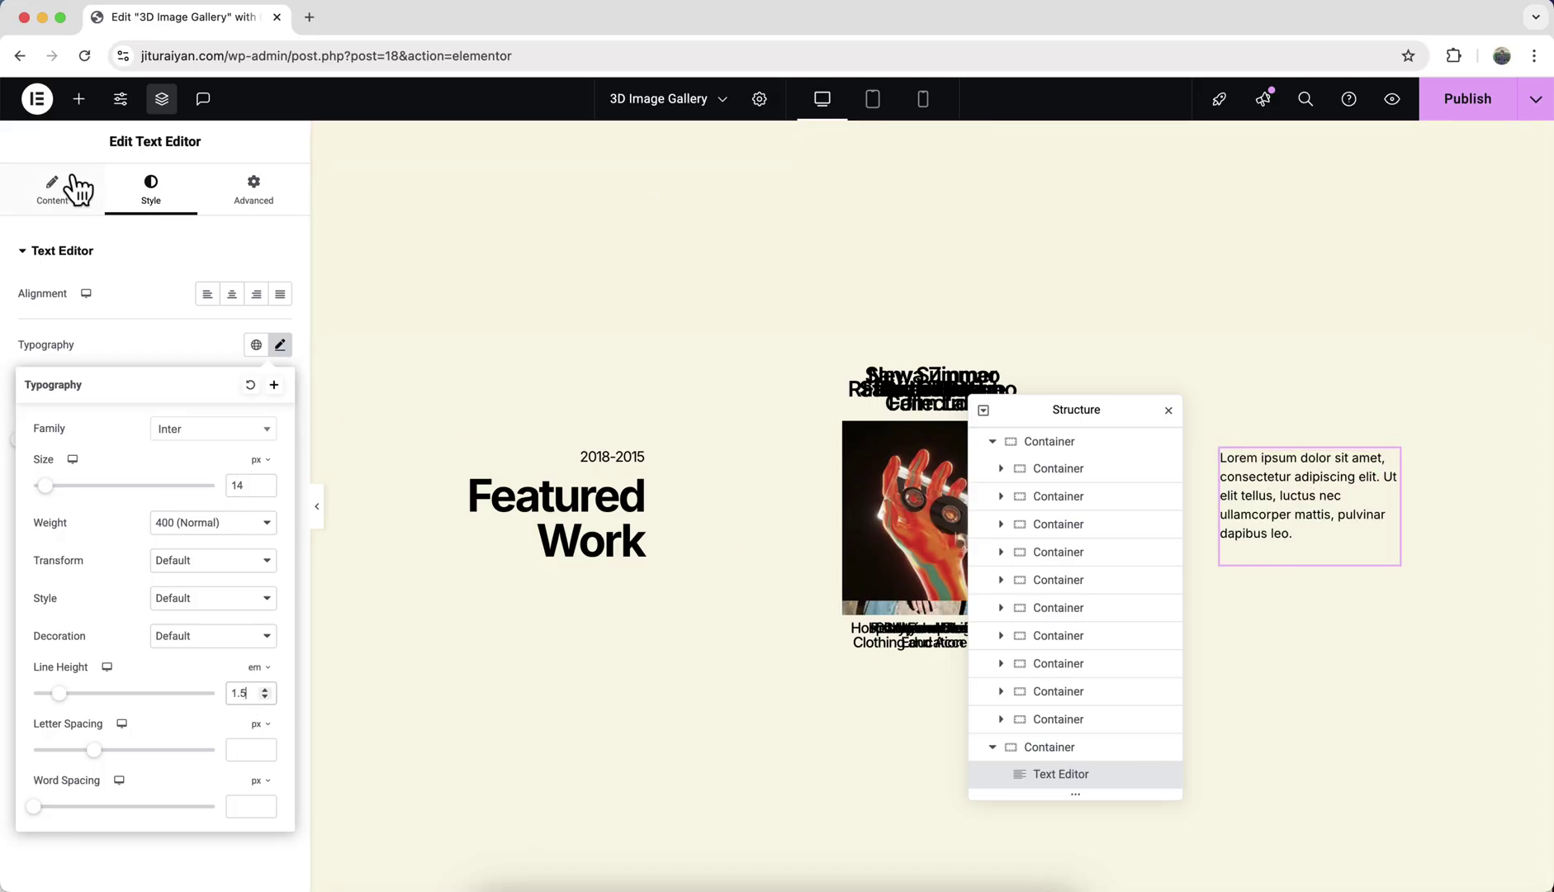
- Add a button below the paragraph labelled 'Hire Me'
{"action": "left_click", "coordinate": [80, 98]}
{"action": "left_click_drag", "start_coordinate": [97, 642], "coordinate": [1373, 564]}
{"action": "left_click", "coordinate": [175, 330]}
{"action": "type", "text": "HI"}
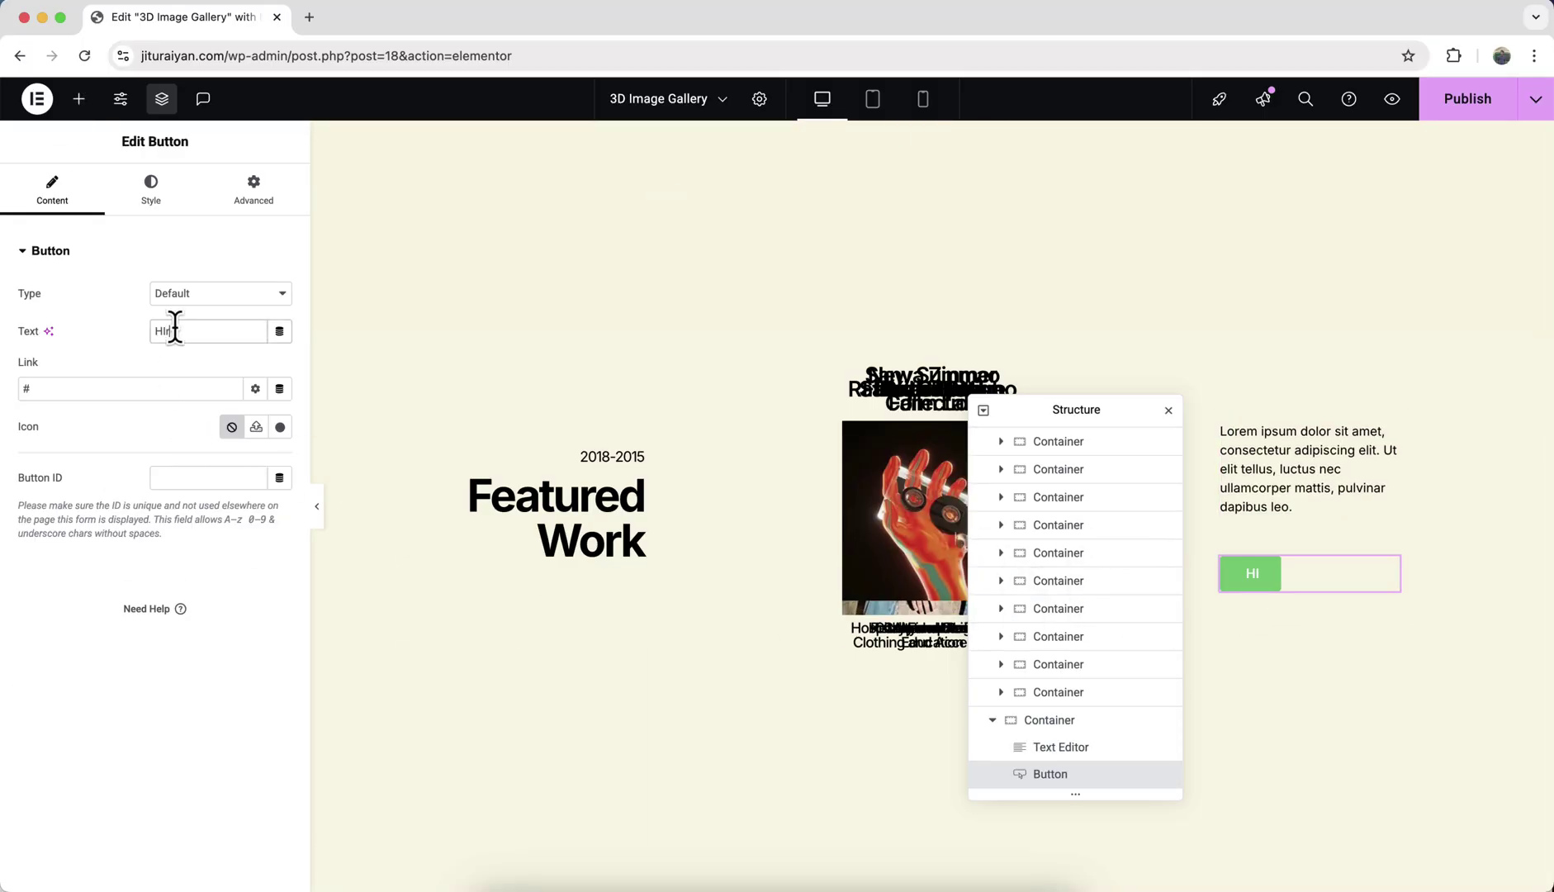
{"action": "type", "text": "re Me"}
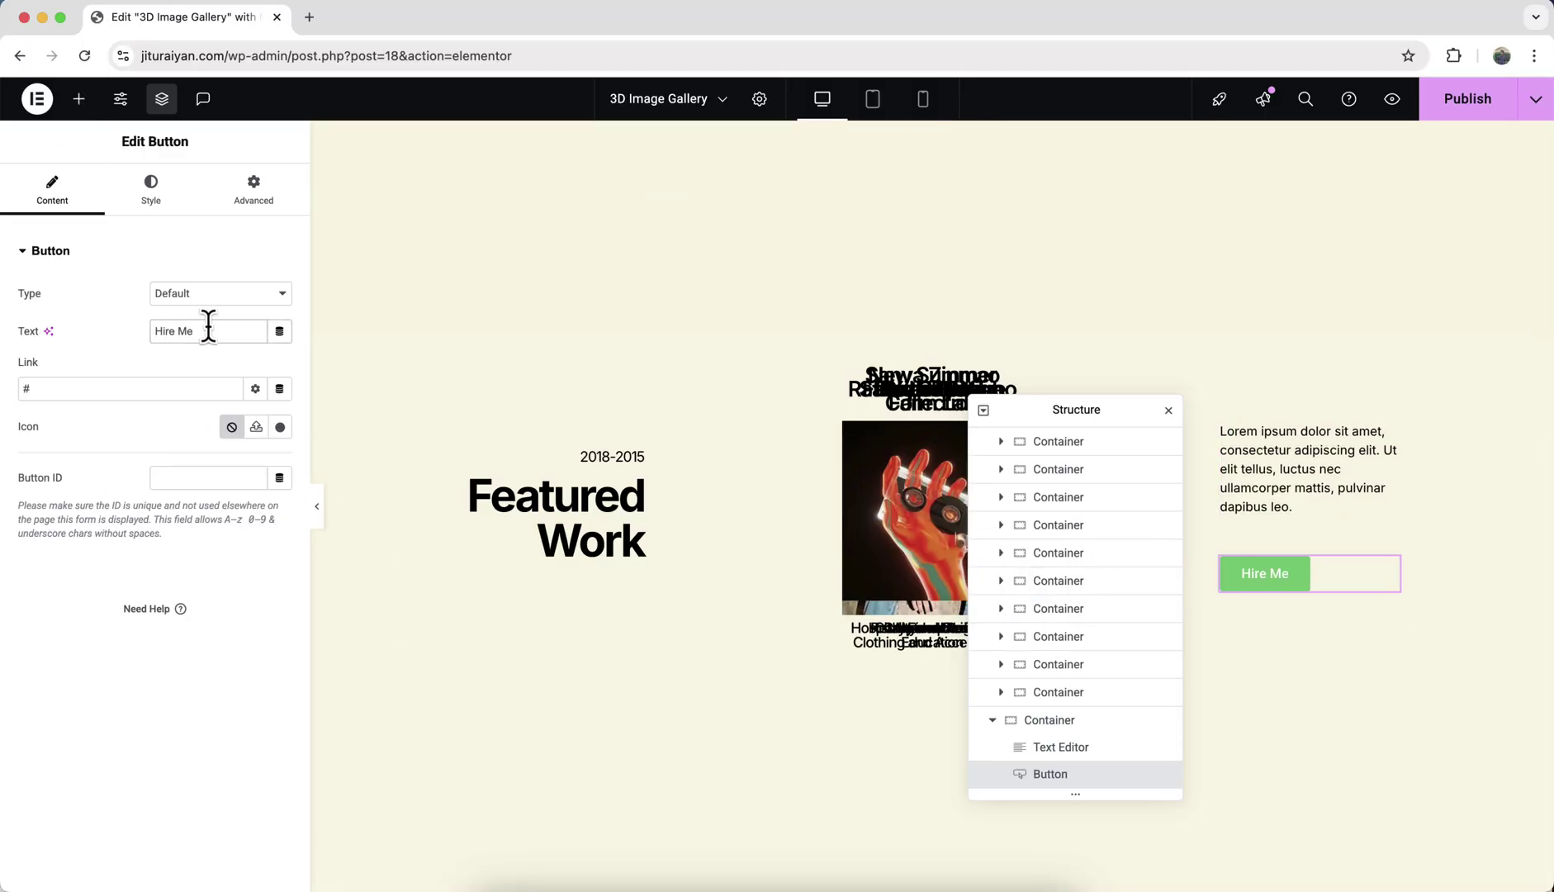
- Give the button a black background, corner radius 50 and padding 10
{"action": "left_click", "coordinate": [155, 197]}
{"action": "left_click", "coordinate": [280, 520]}
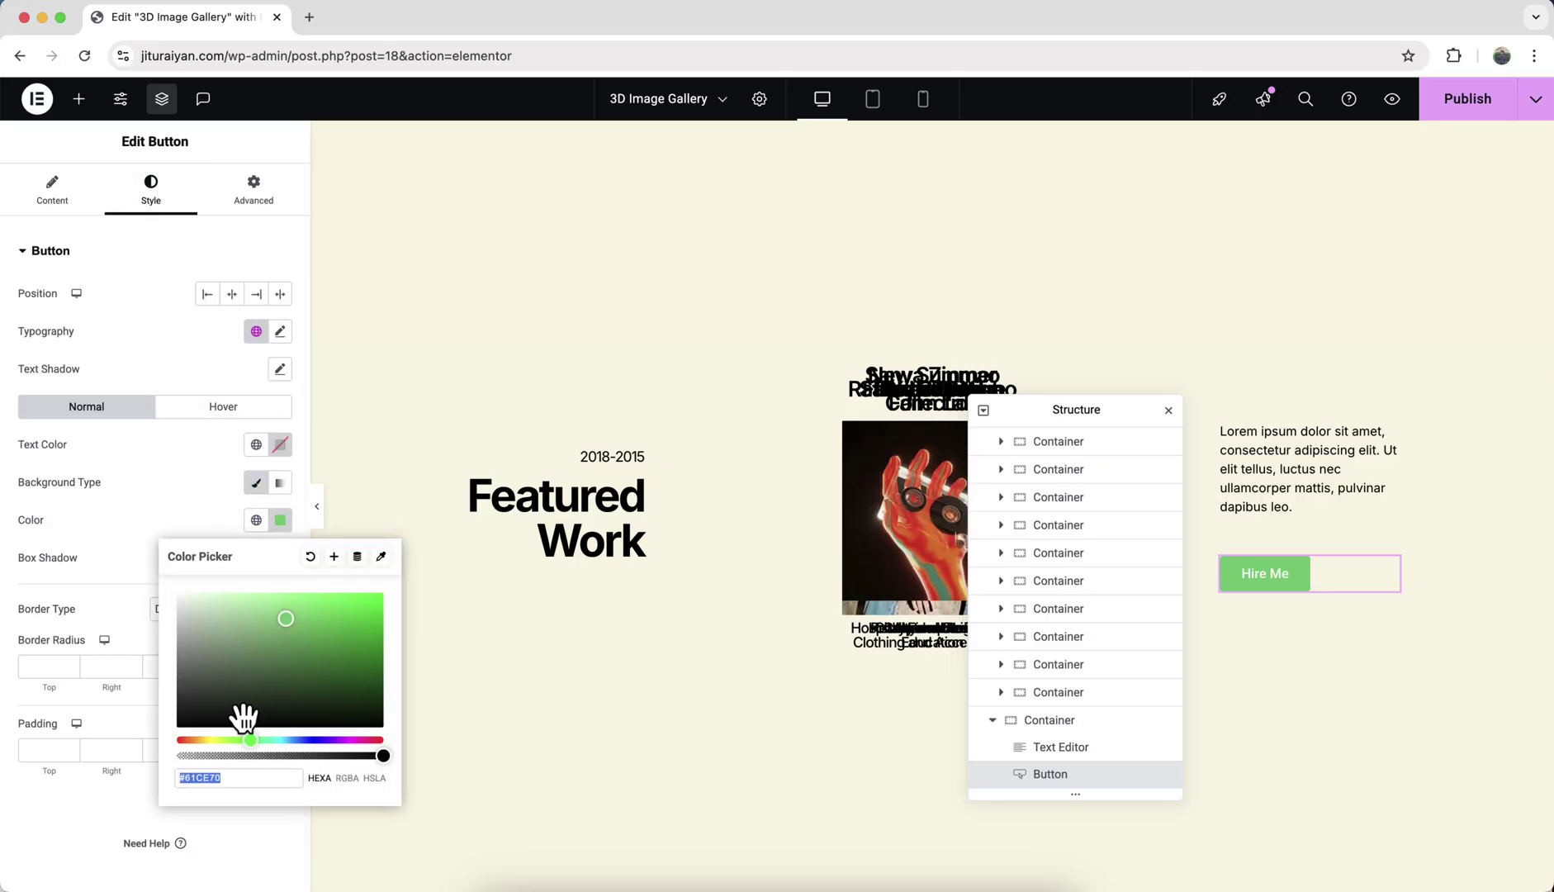
{"action": "left_click_drag", "start_coordinate": [243, 719], "coordinate": [150, 728]}
{"action": "left_click", "coordinate": [140, 728]}
{"action": "left_click", "coordinate": [175, 661]}
{"action": "type", "text": "50"}
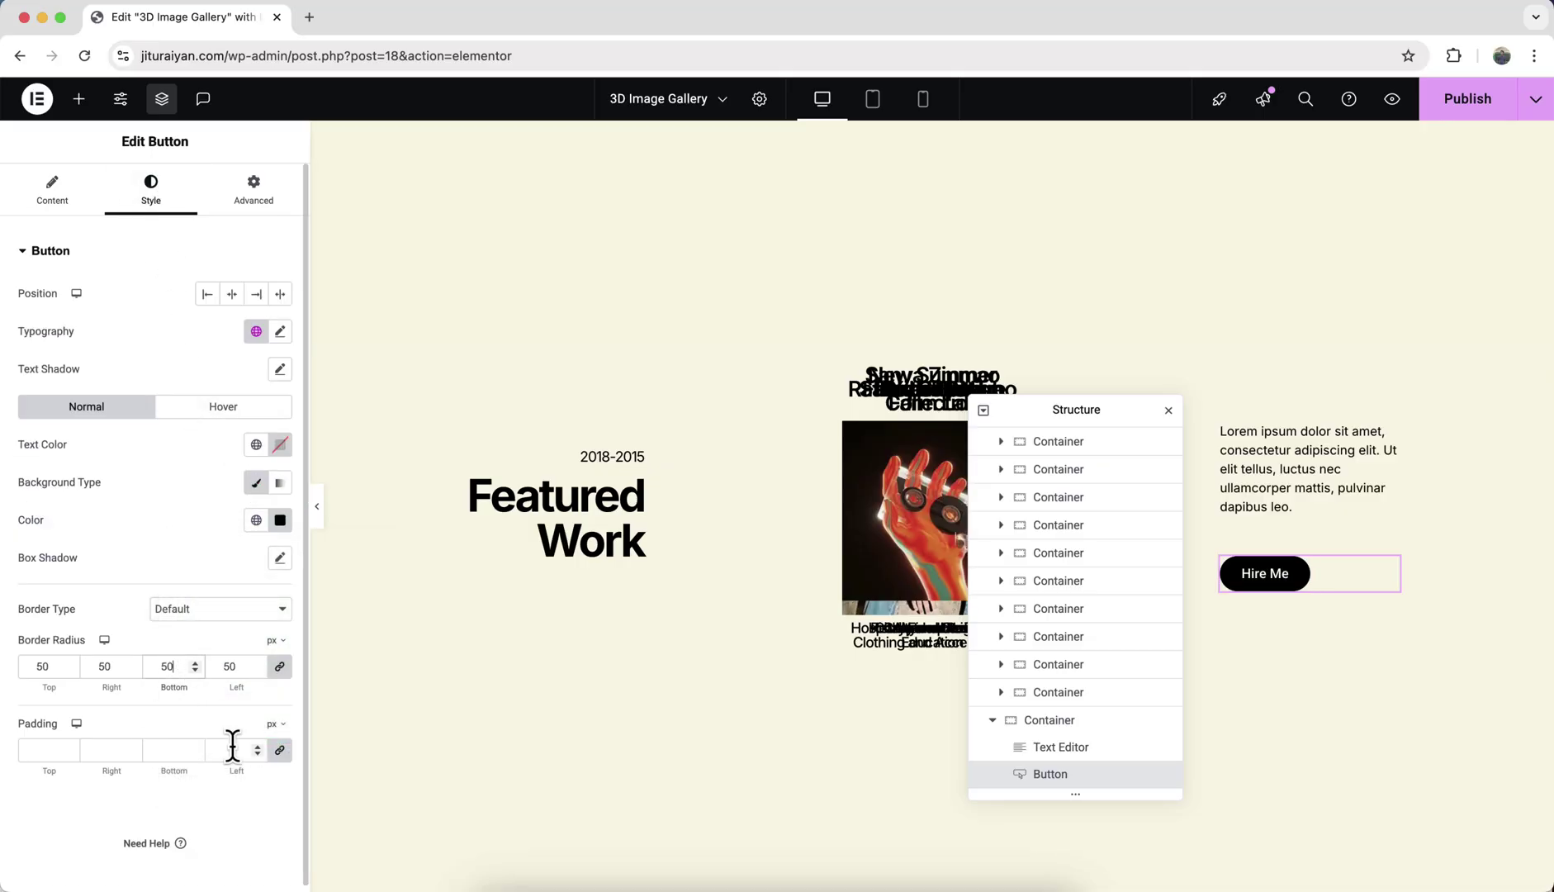
{"action": "left_click", "coordinate": [233, 748]}
{"action": "type", "text": "10"}
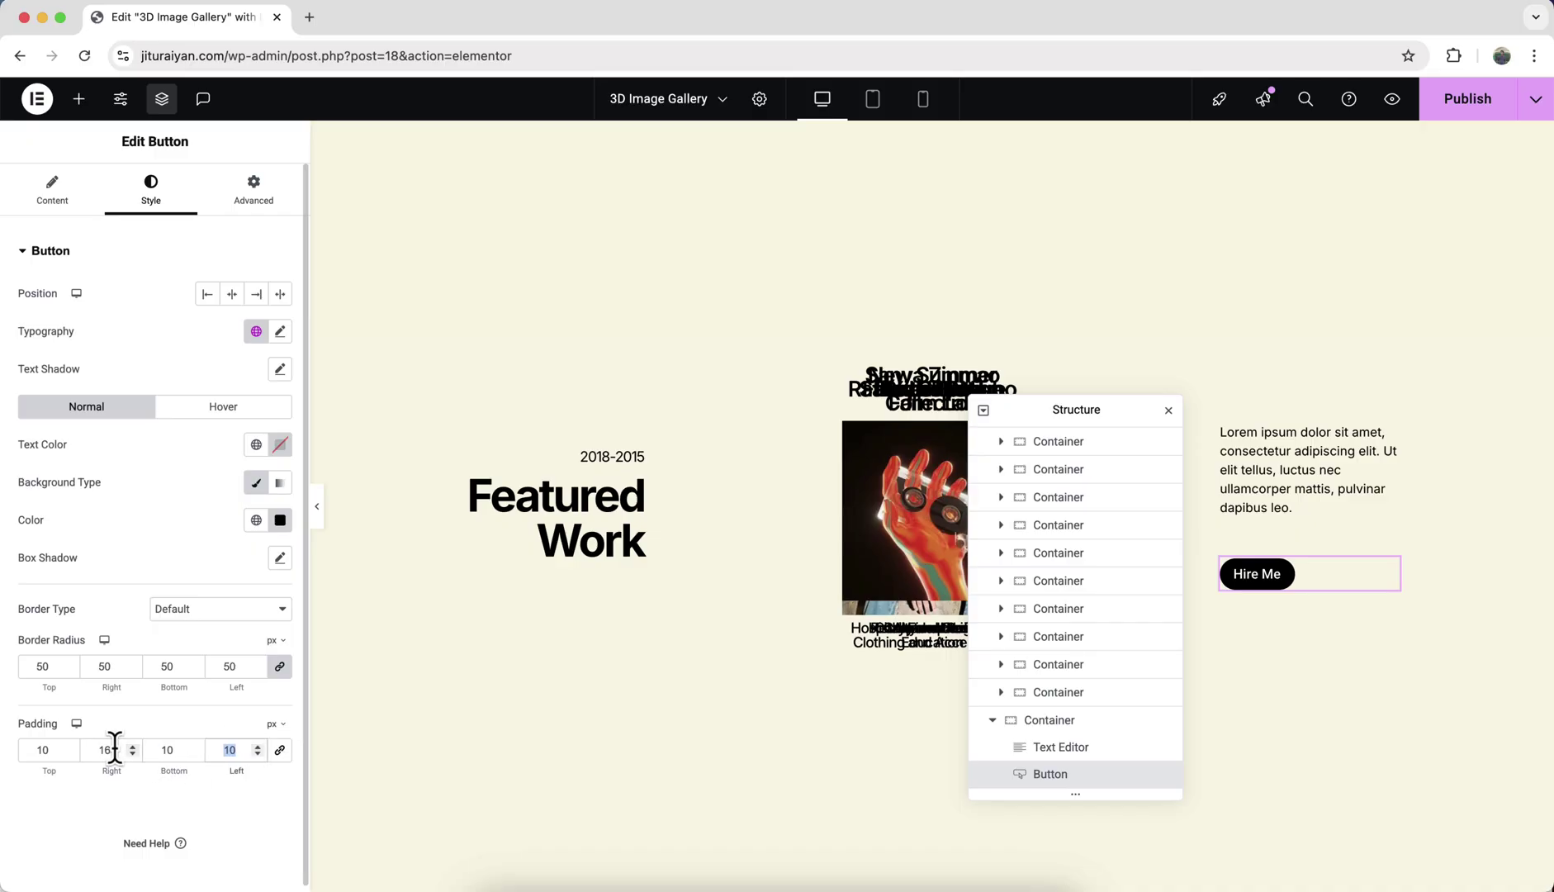
- Set the button font to Inter and choose its font weight
{"action": "left_click", "coordinate": [280, 332]}
{"action": "left_click", "coordinate": [216, 416]}
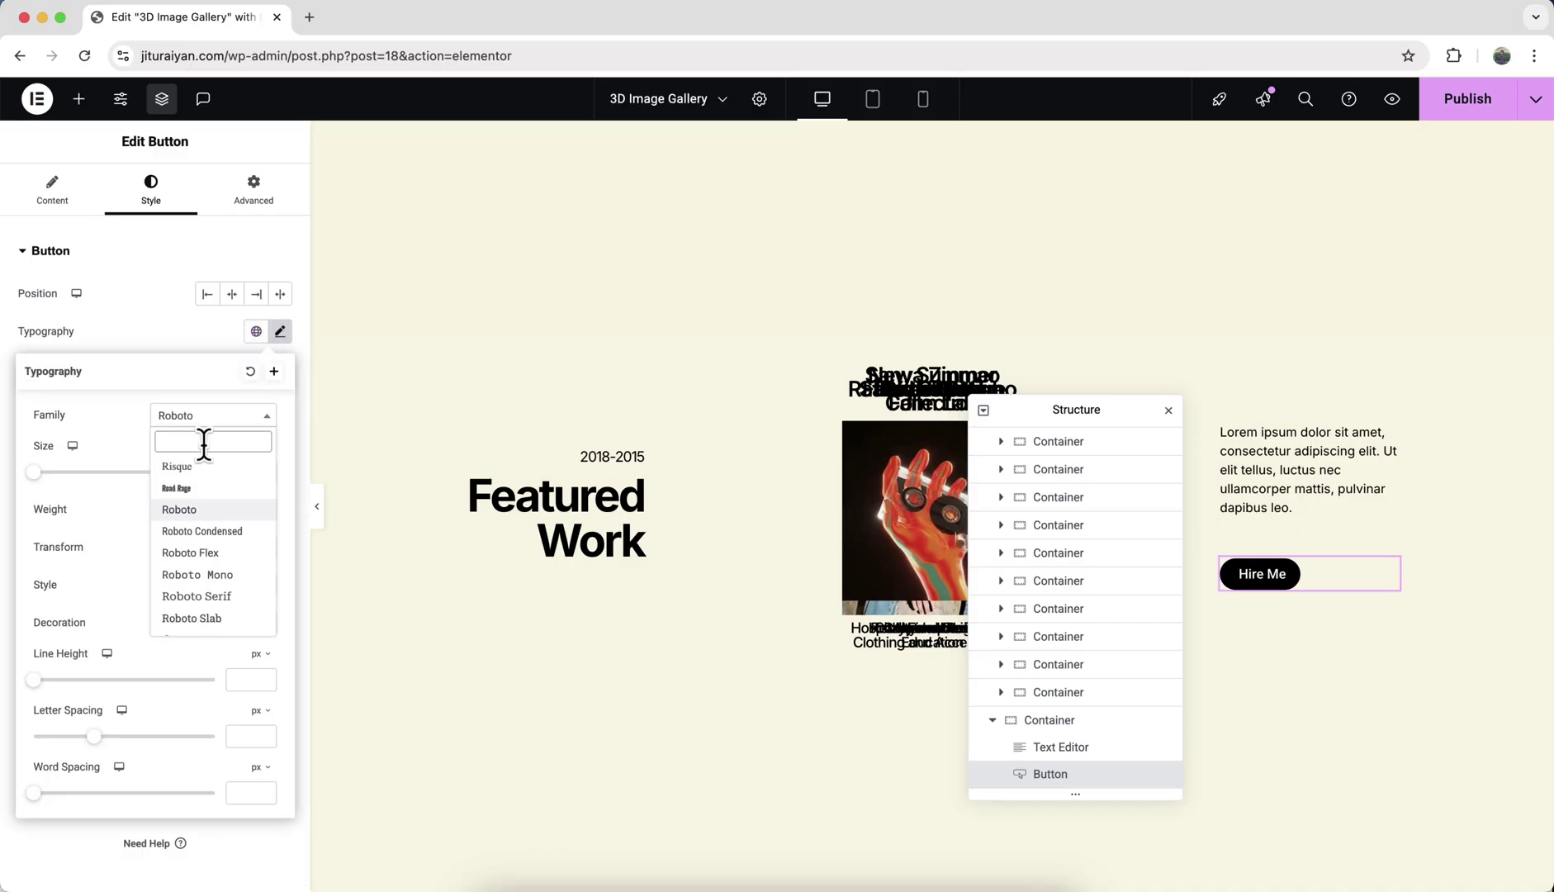
{"action": "type", "text": "inter"}
{"action": "left_click", "coordinate": [219, 487]}
{"action": "left_click", "coordinate": [227, 509]}
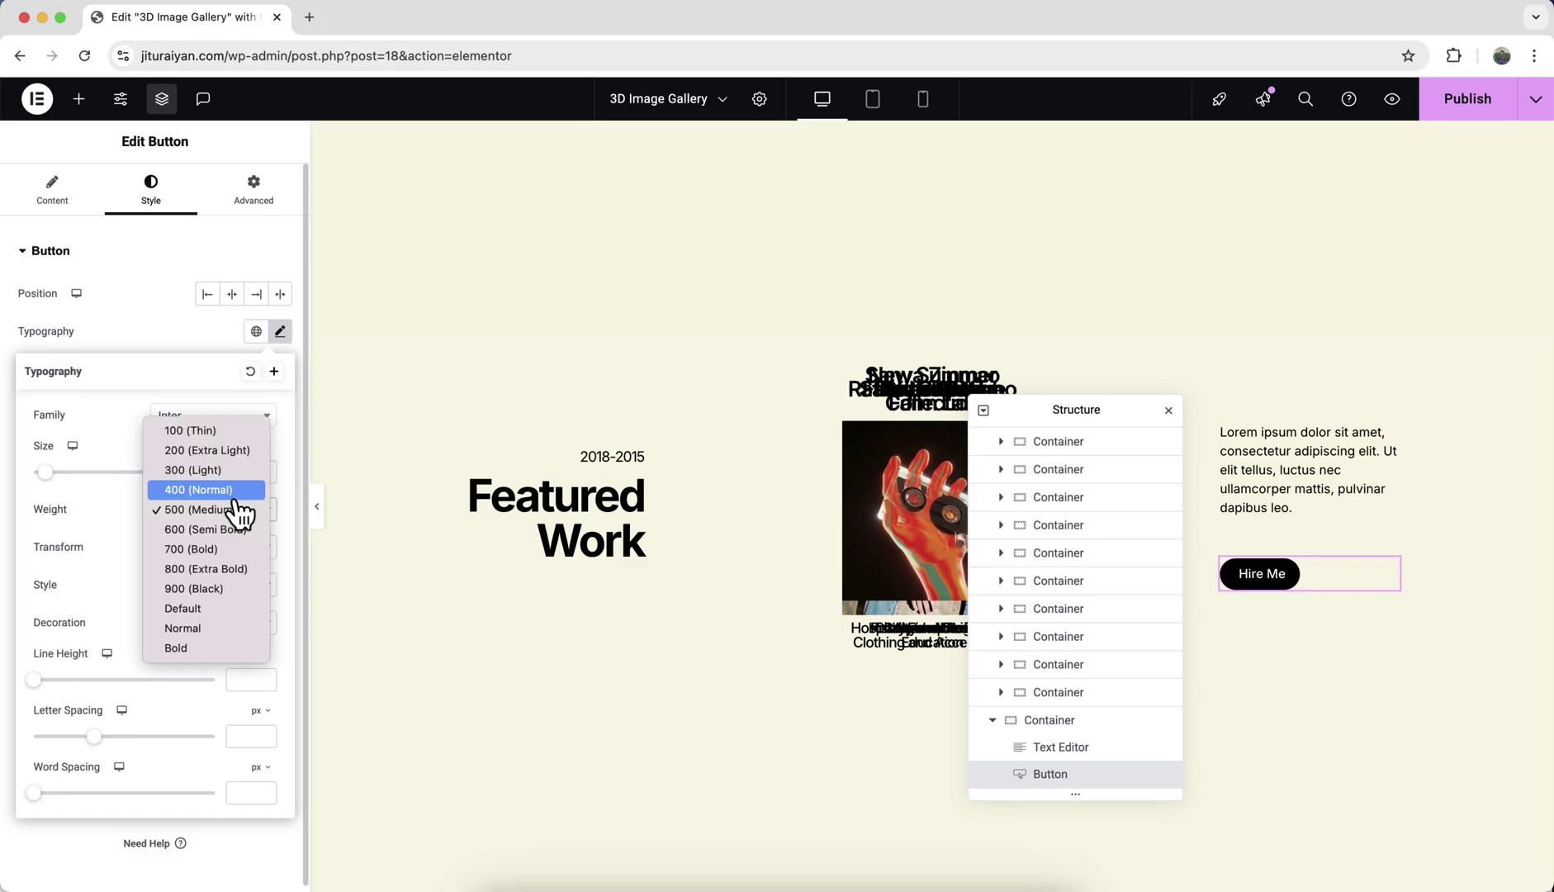
{"action": "left_click", "coordinate": [221, 492]}
{"action": "left_click", "coordinate": [186, 338]}
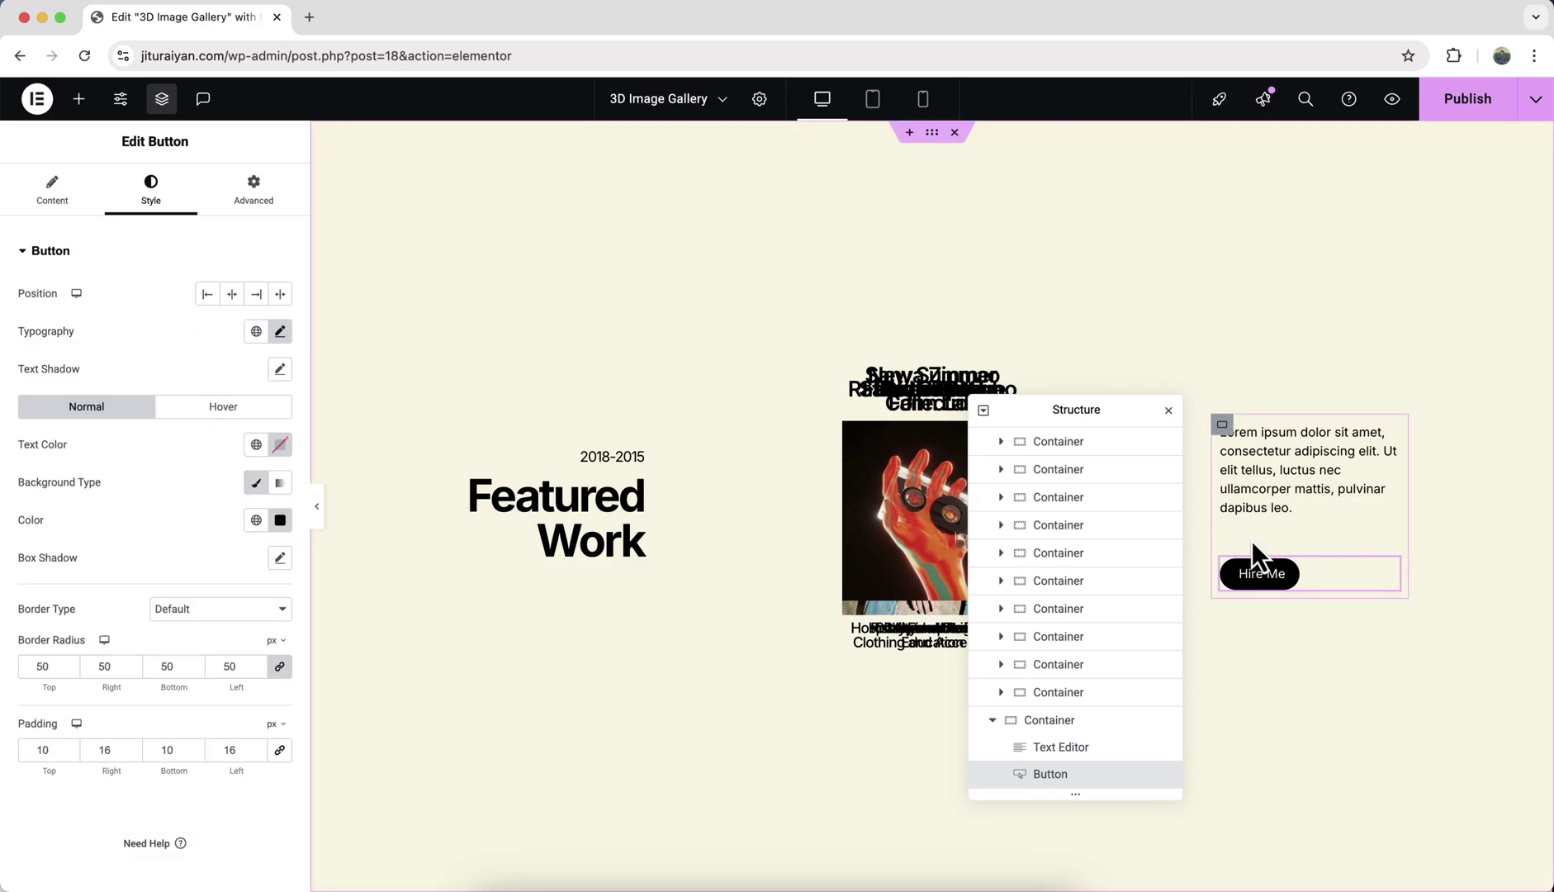
{"action": "left_click", "coordinate": [1222, 425]}
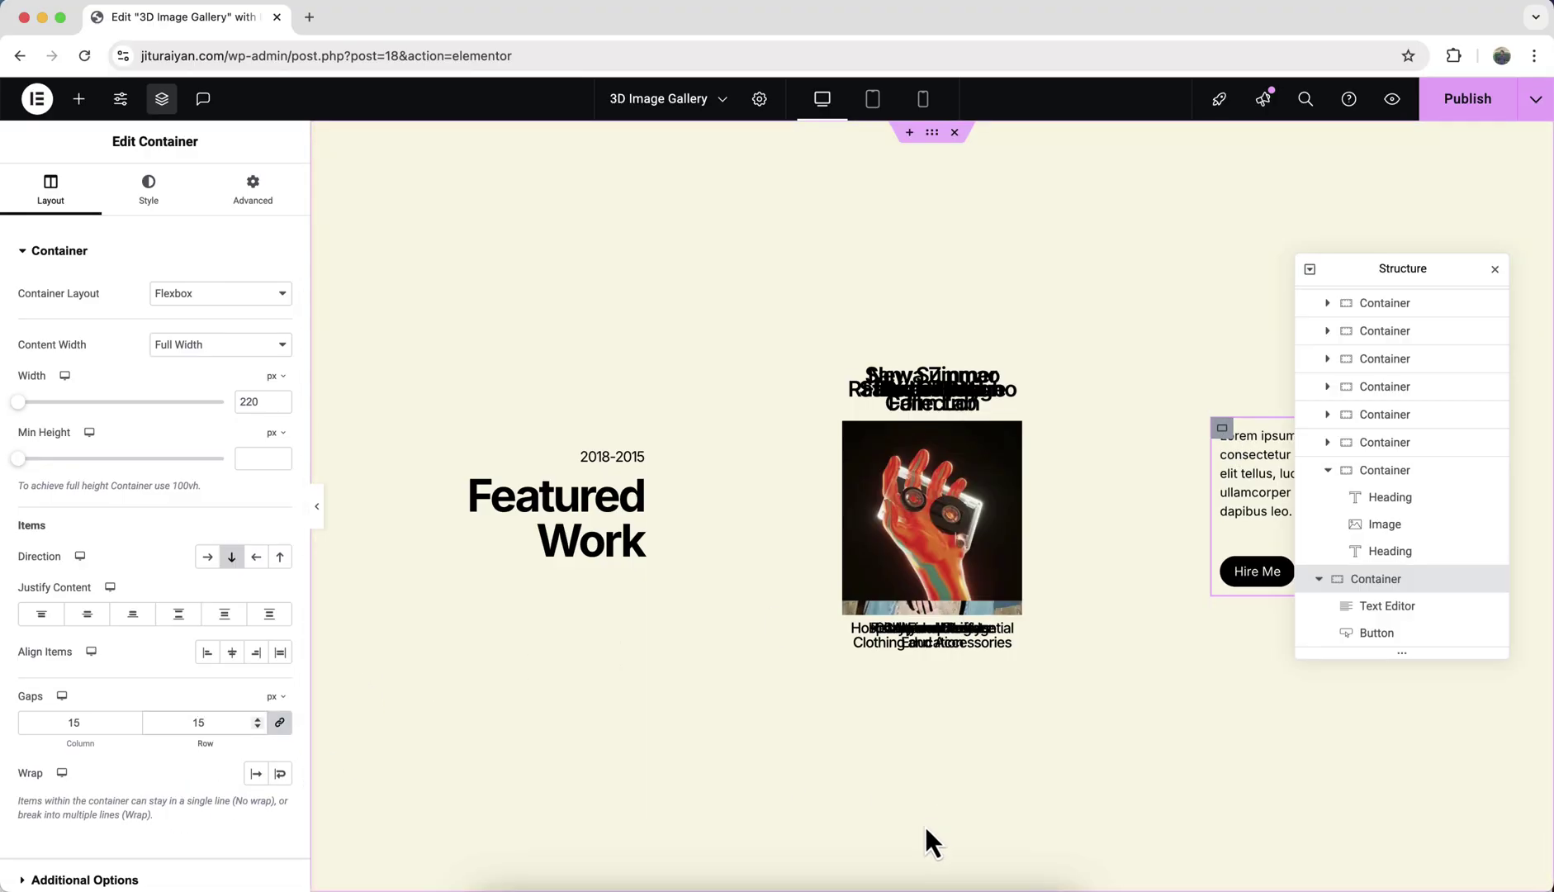
- Add a new empty container to the page and make it full width
{"action": "mouse_move", "coordinate": [923, 842]}
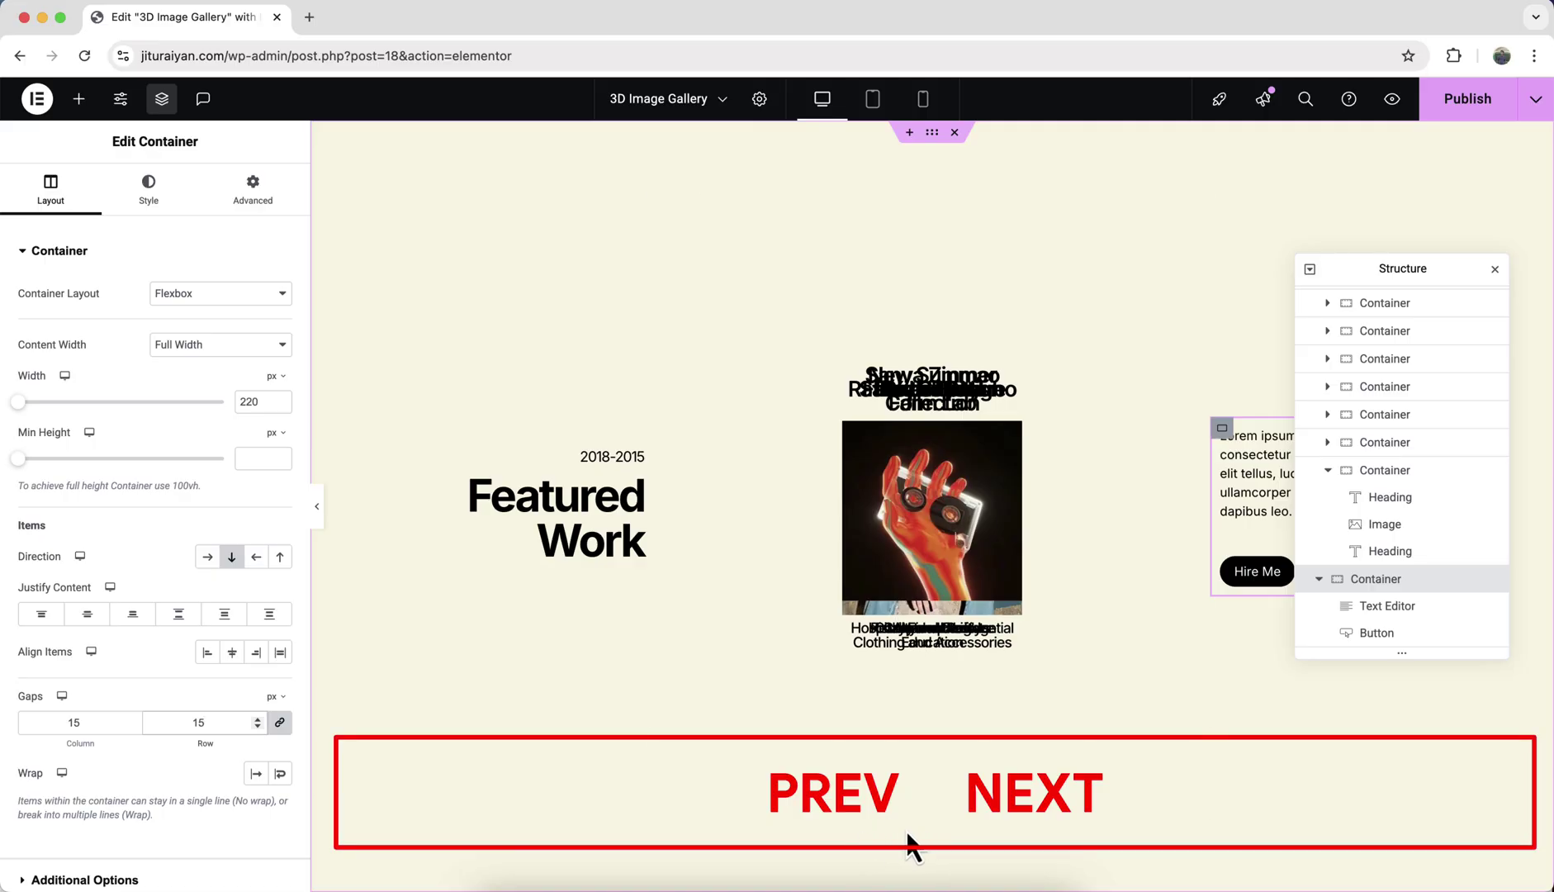
{"action": "left_click", "coordinate": [78, 98]}
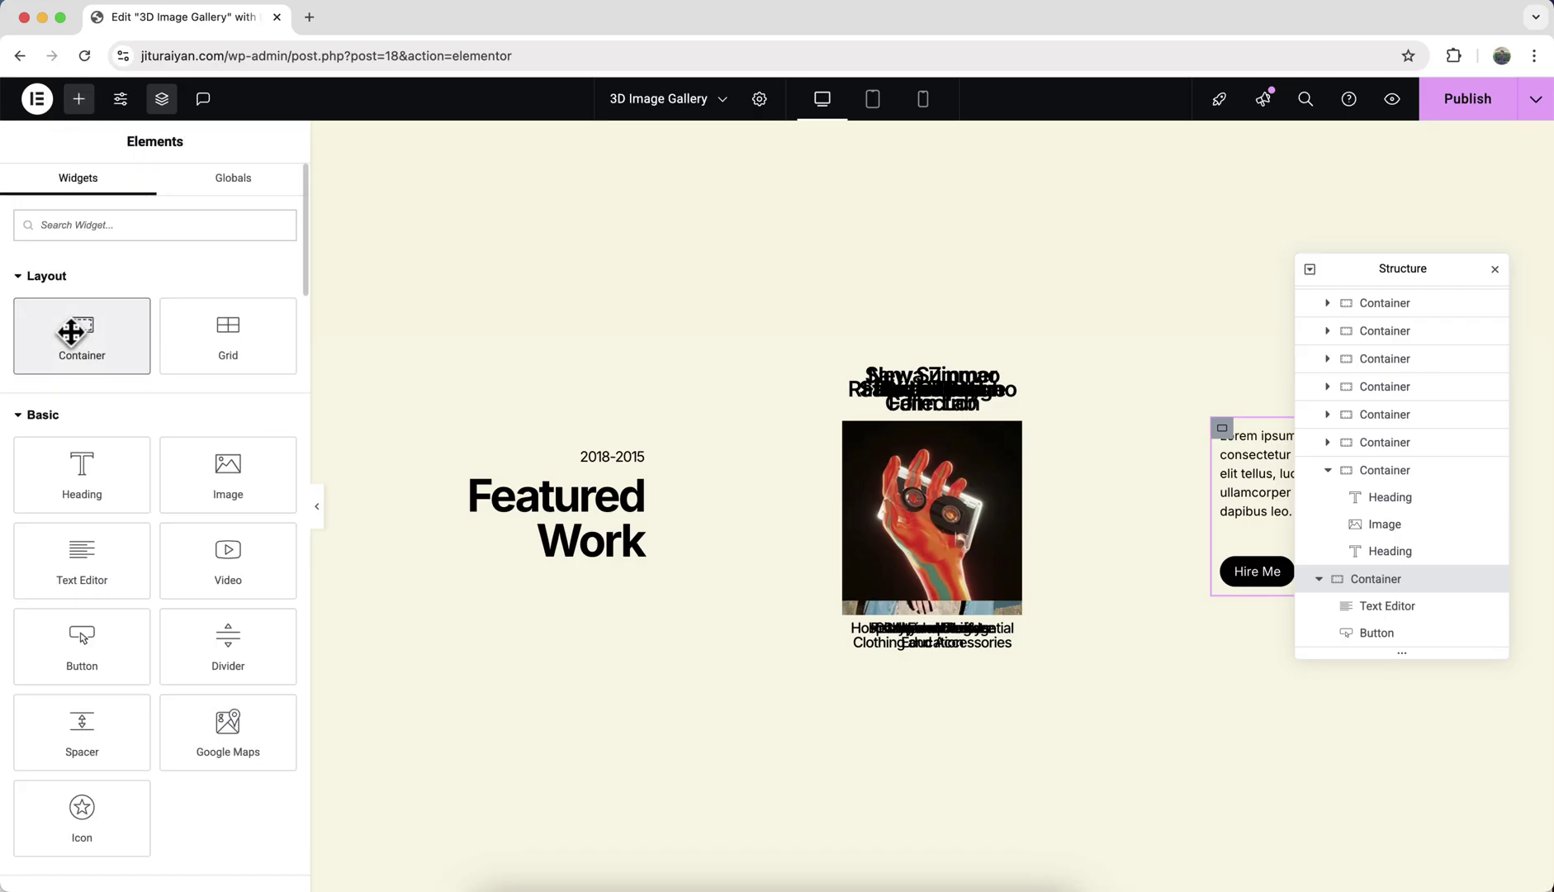
{"action": "left_click_drag", "start_coordinate": [73, 335], "coordinate": [1144, 512]}
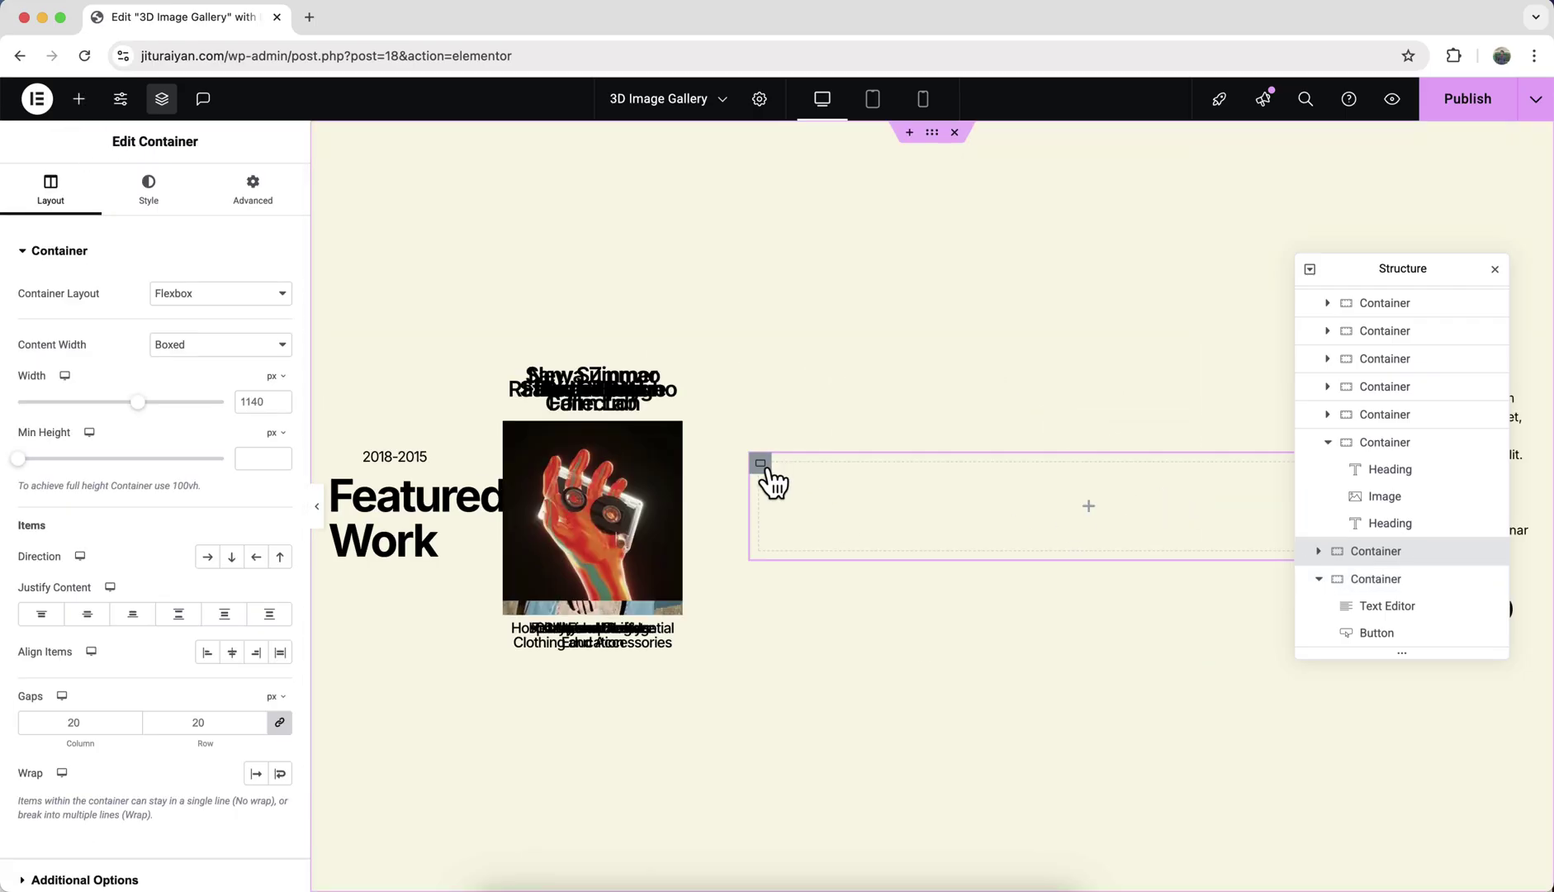
{"action": "left_click", "coordinate": [174, 347]}
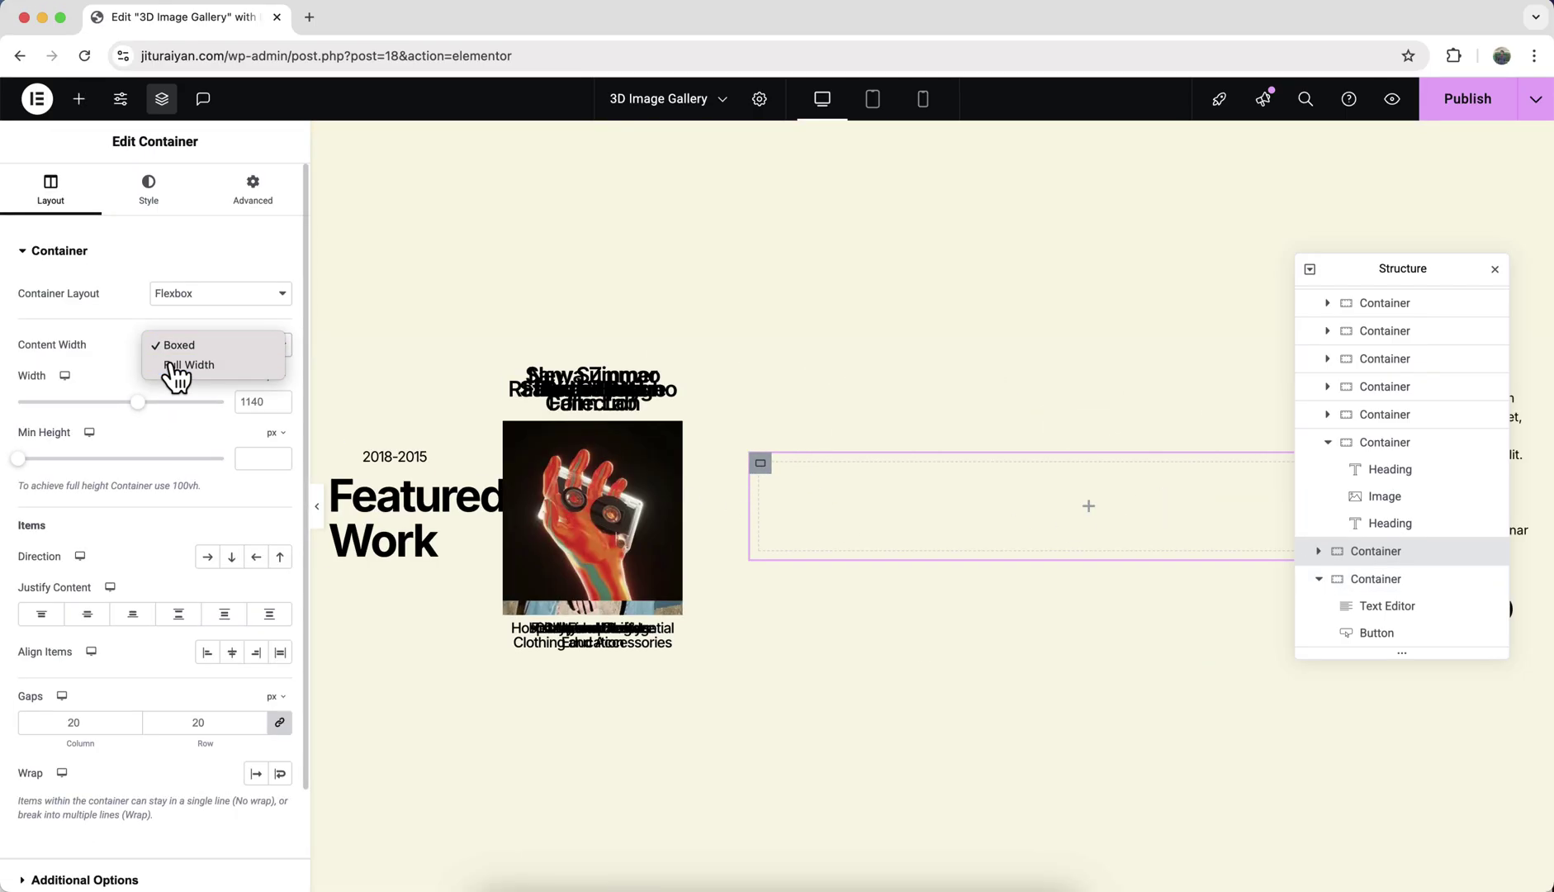
{"action": "left_click", "coordinate": [180, 365]}
- Position the container absolutely, anchored to the bottom with a 25 px offset
{"action": "left_click", "coordinate": [253, 190]}
{"action": "left_click", "coordinate": [236, 621]}
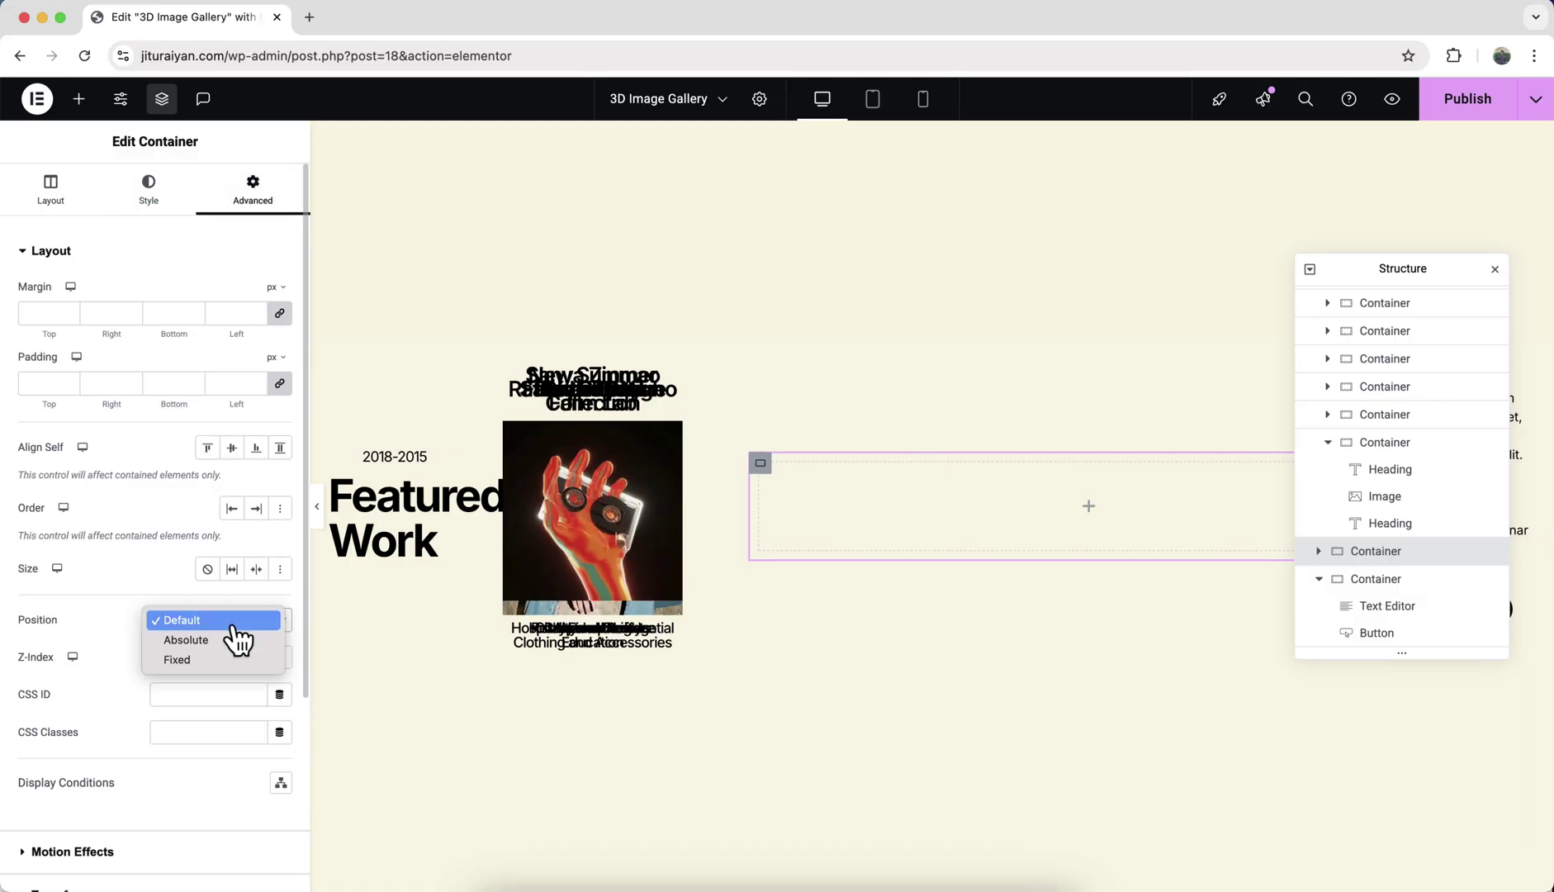
{"action": "left_click", "coordinate": [236, 639]}
{"action": "scroll", "coordinate": [264, 744], "scroll_direction": "down", "scroll_amount": 2}
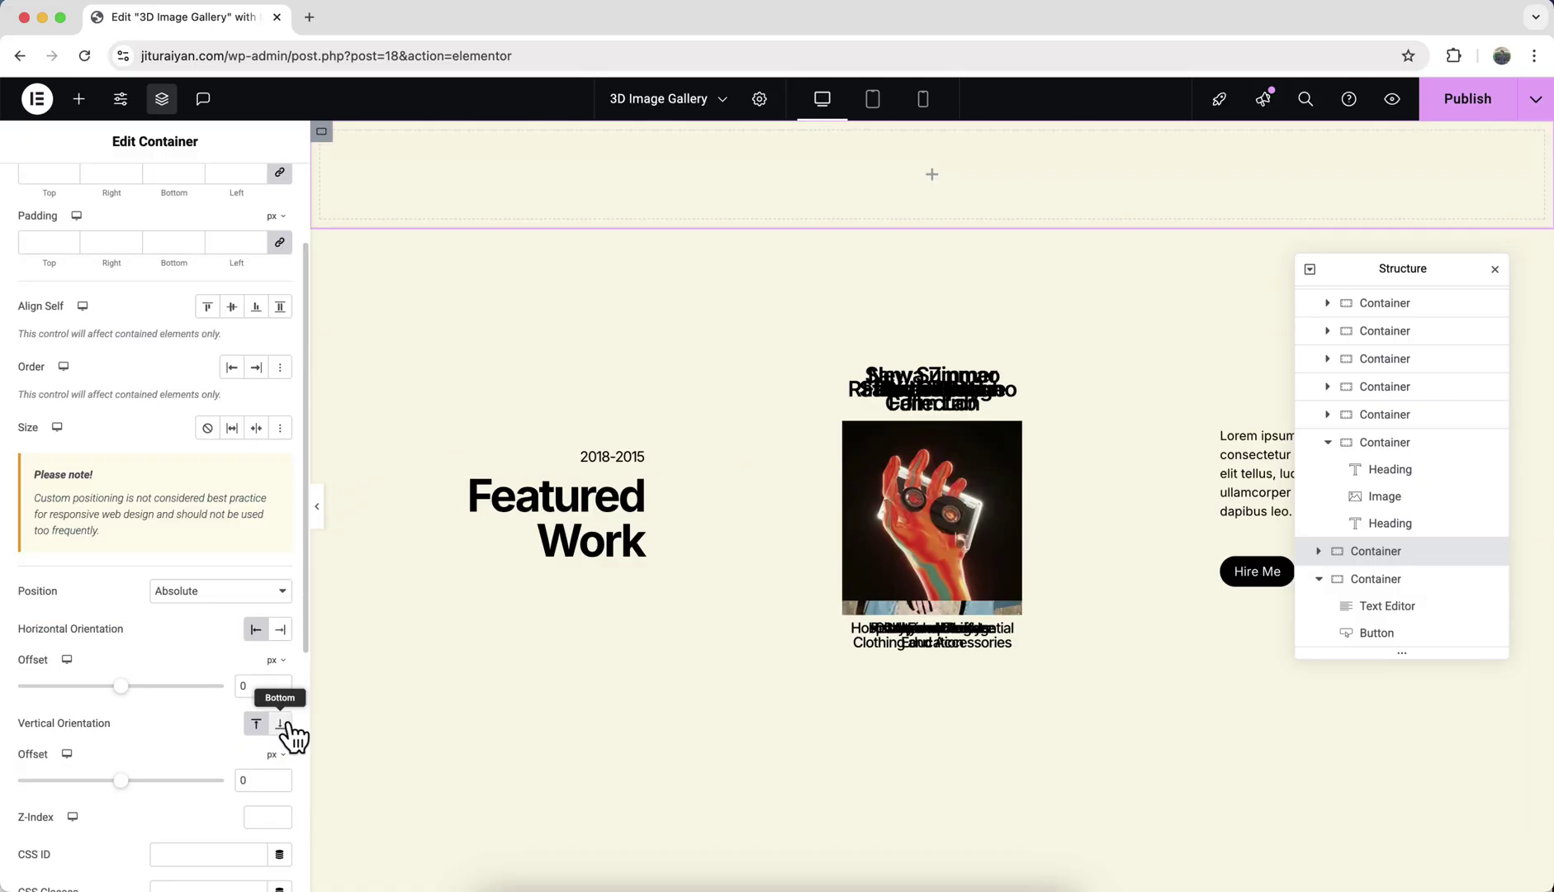
{"action": "left_click", "coordinate": [280, 724]}
{"action": "type", "text": "25"}
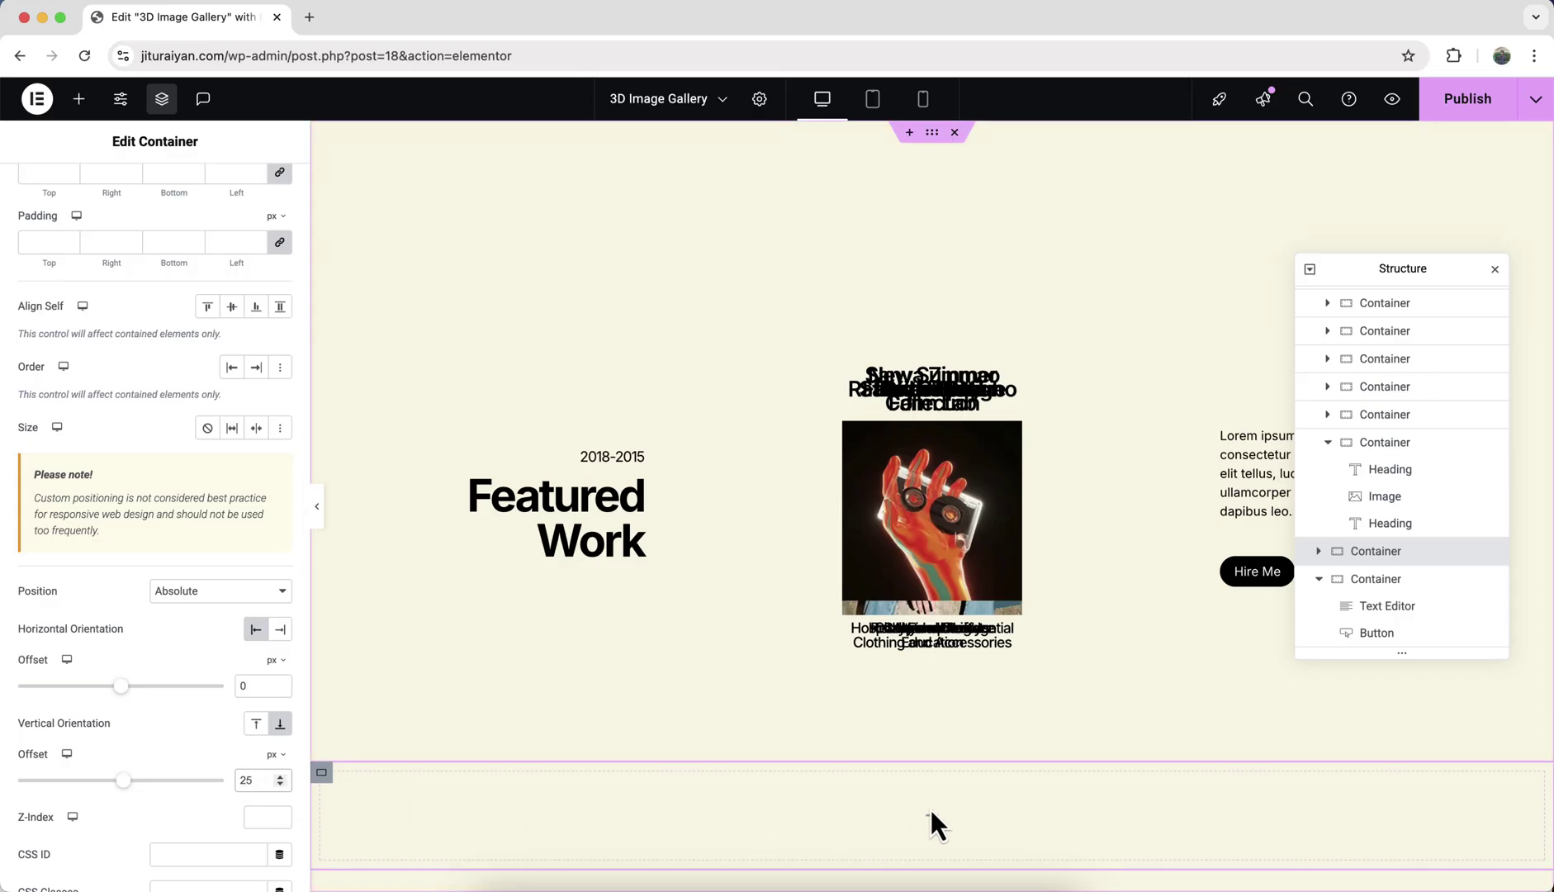
- Copy the Hire Me button and paste it into the bottom container
{"action": "right_click", "coordinate": [1254, 574]}
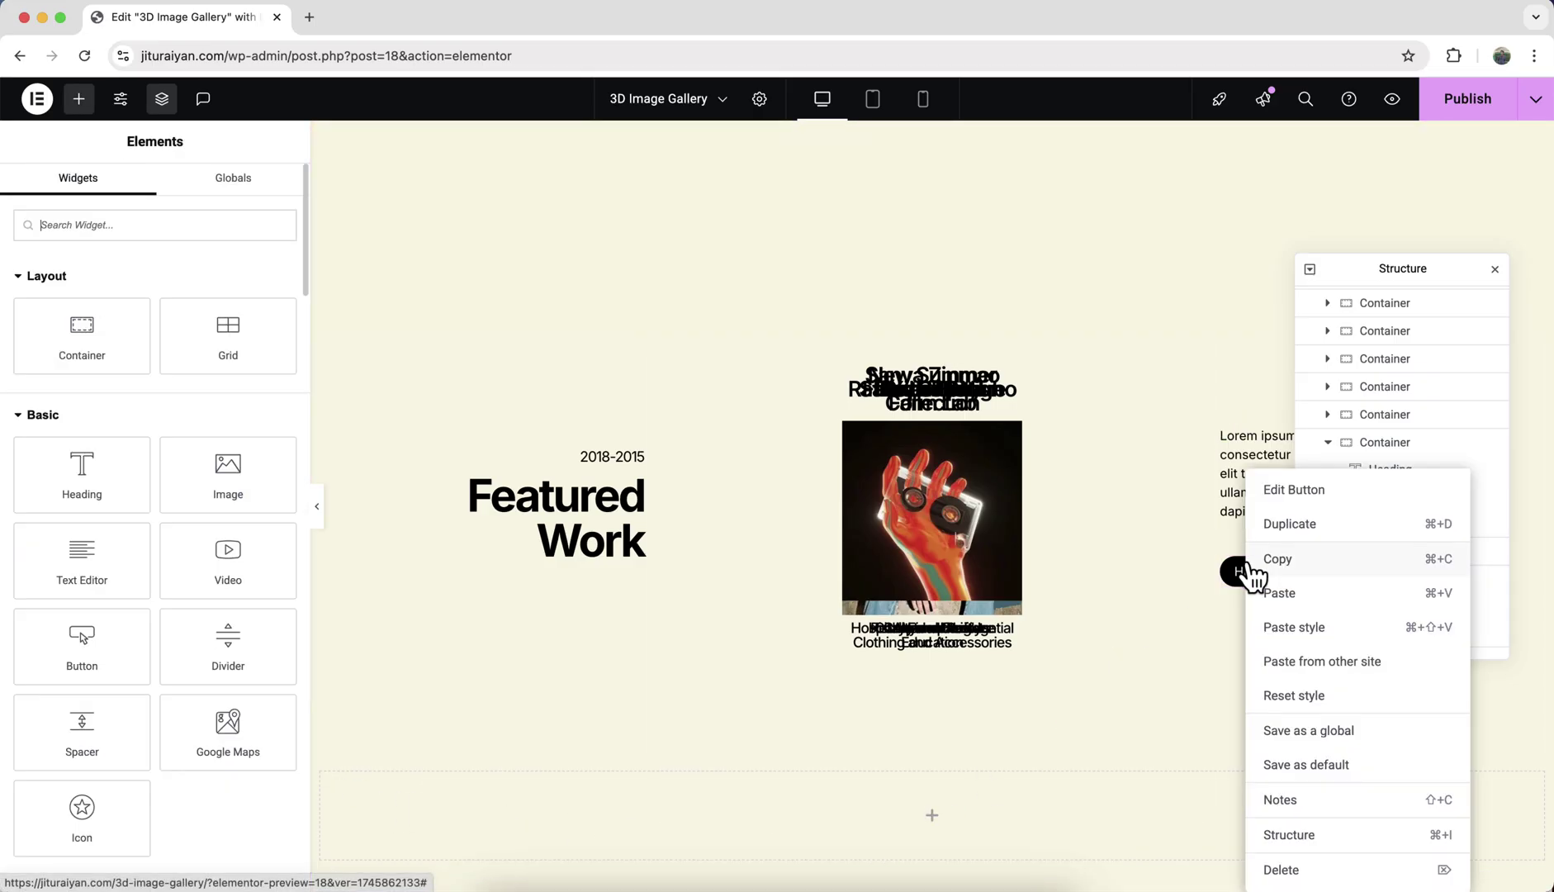
{"action": "left_click", "coordinate": [1277, 559]}
{"action": "right_click", "coordinate": [780, 817]}
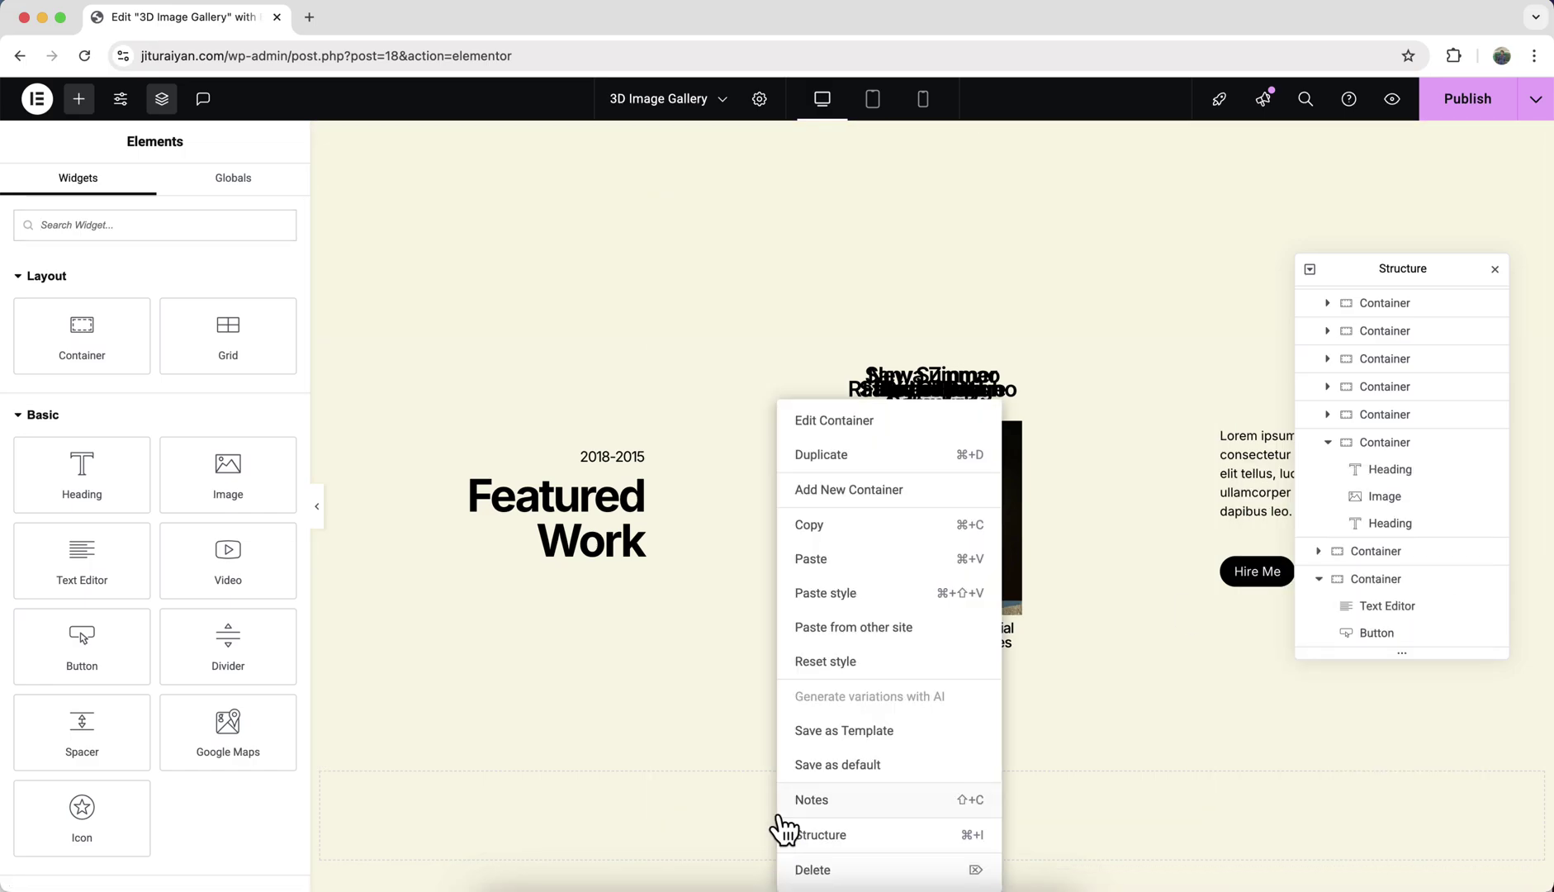
{"action": "left_click", "coordinate": [859, 558]}
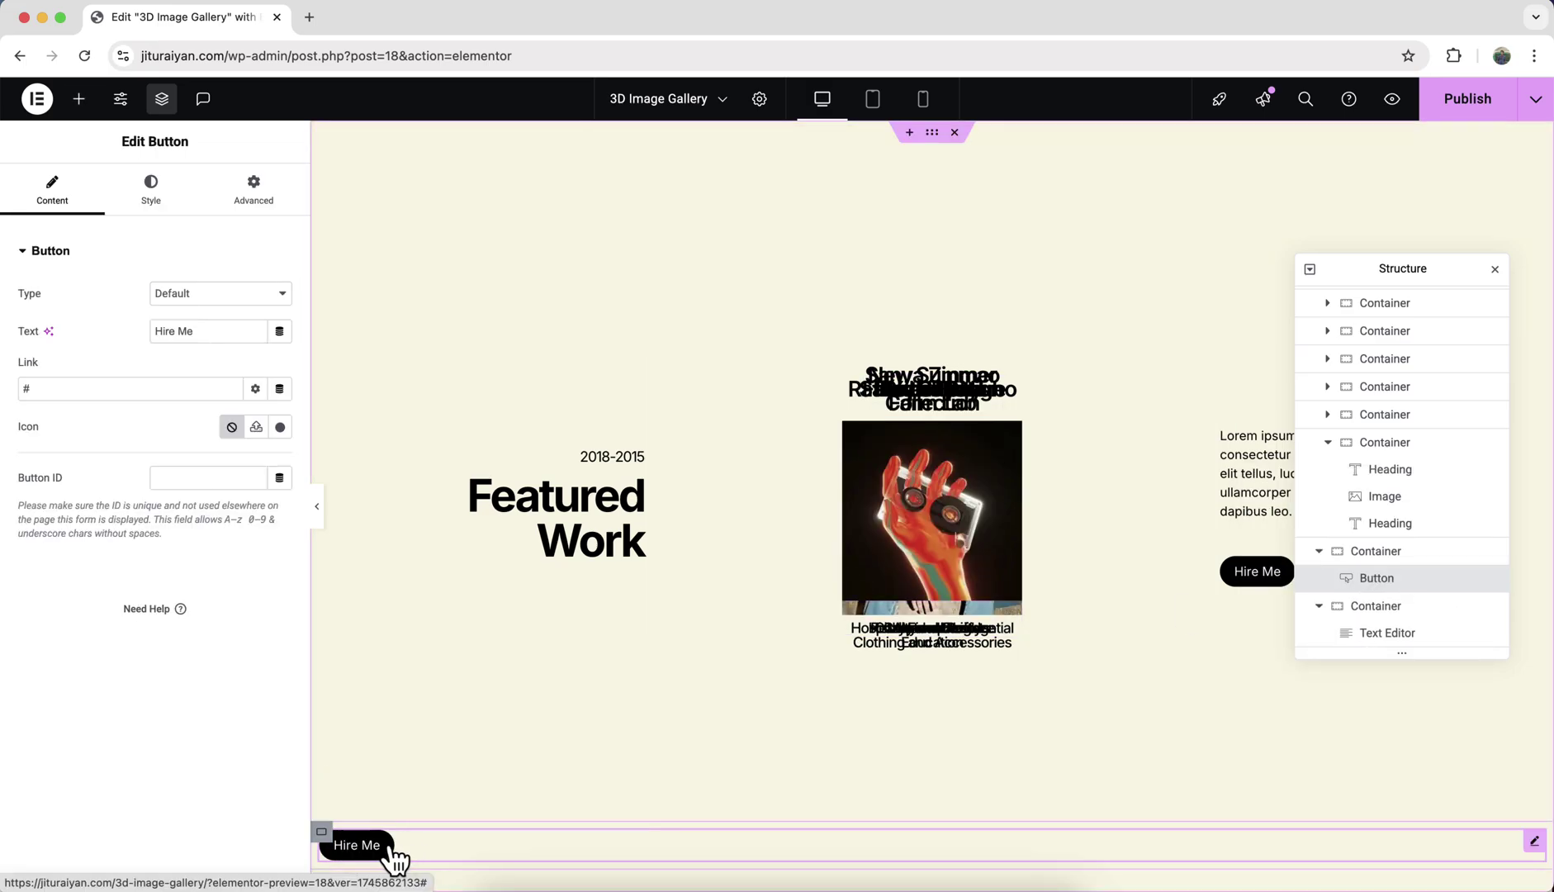
- Give the pasted button a nearly transparent background, black text and 0 padding
{"action": "left_click", "coordinate": [150, 190]}
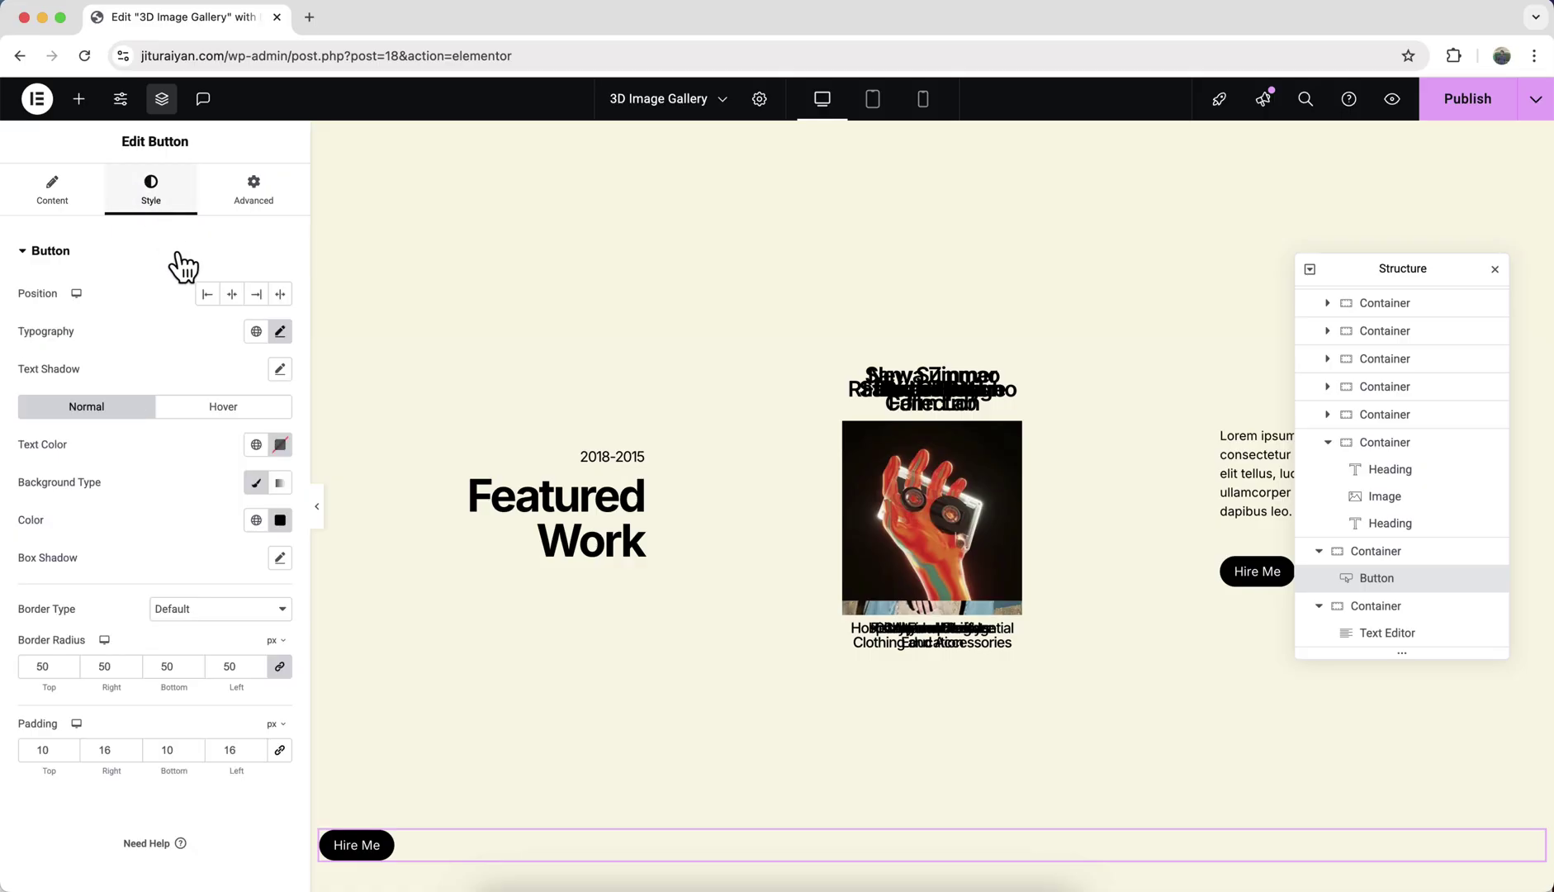
{"action": "left_click", "coordinate": [281, 520]}
{"action": "left_click_drag", "start_coordinate": [380, 756], "coordinate": [187, 761]}
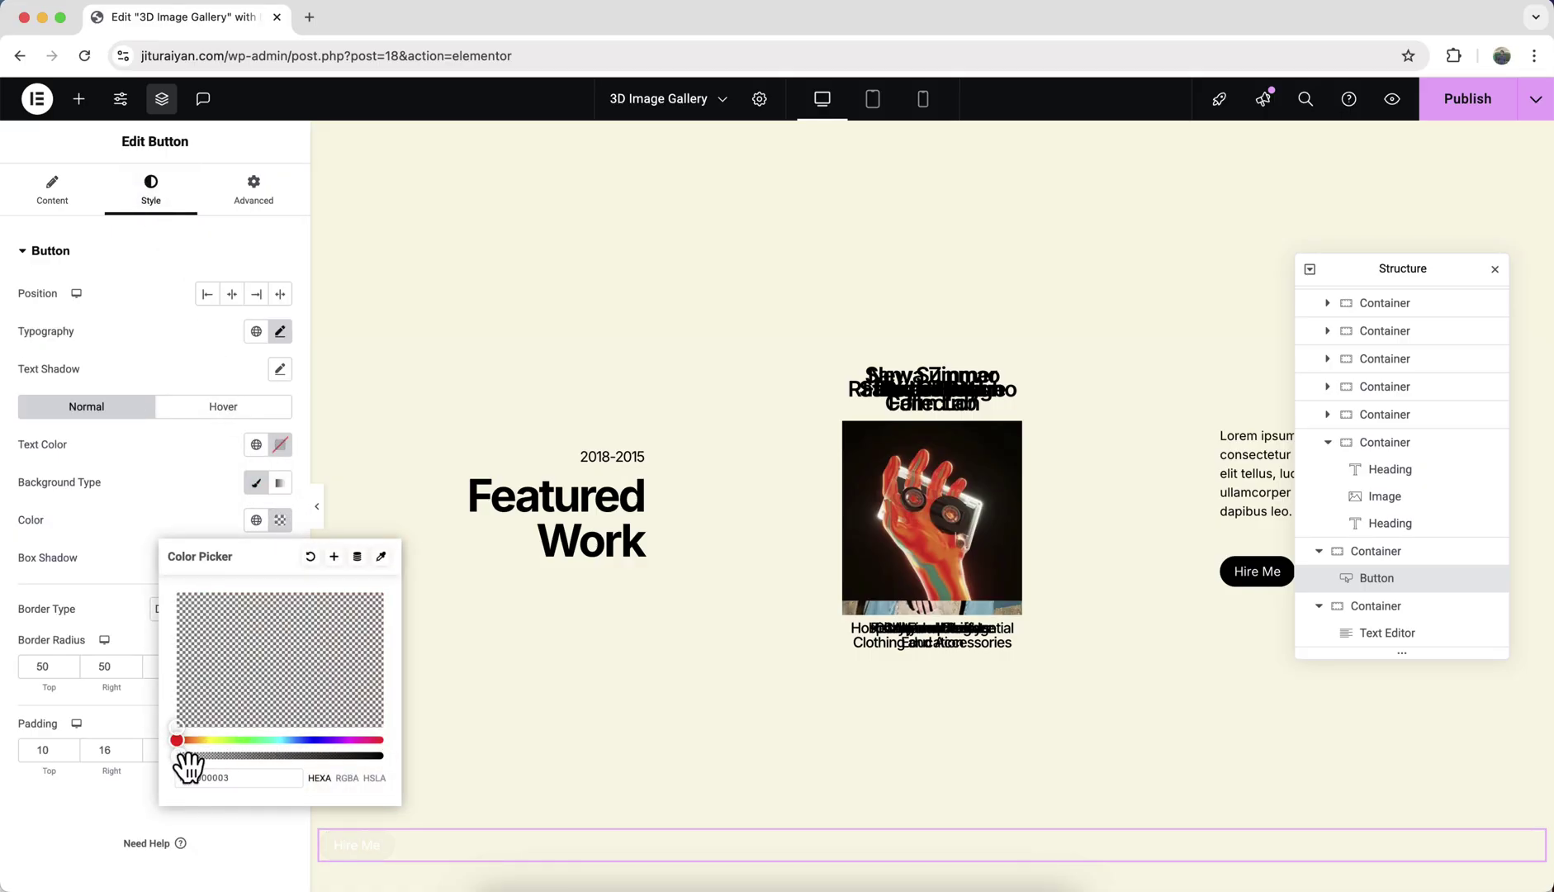
{"action": "left_click", "coordinate": [280, 445]}
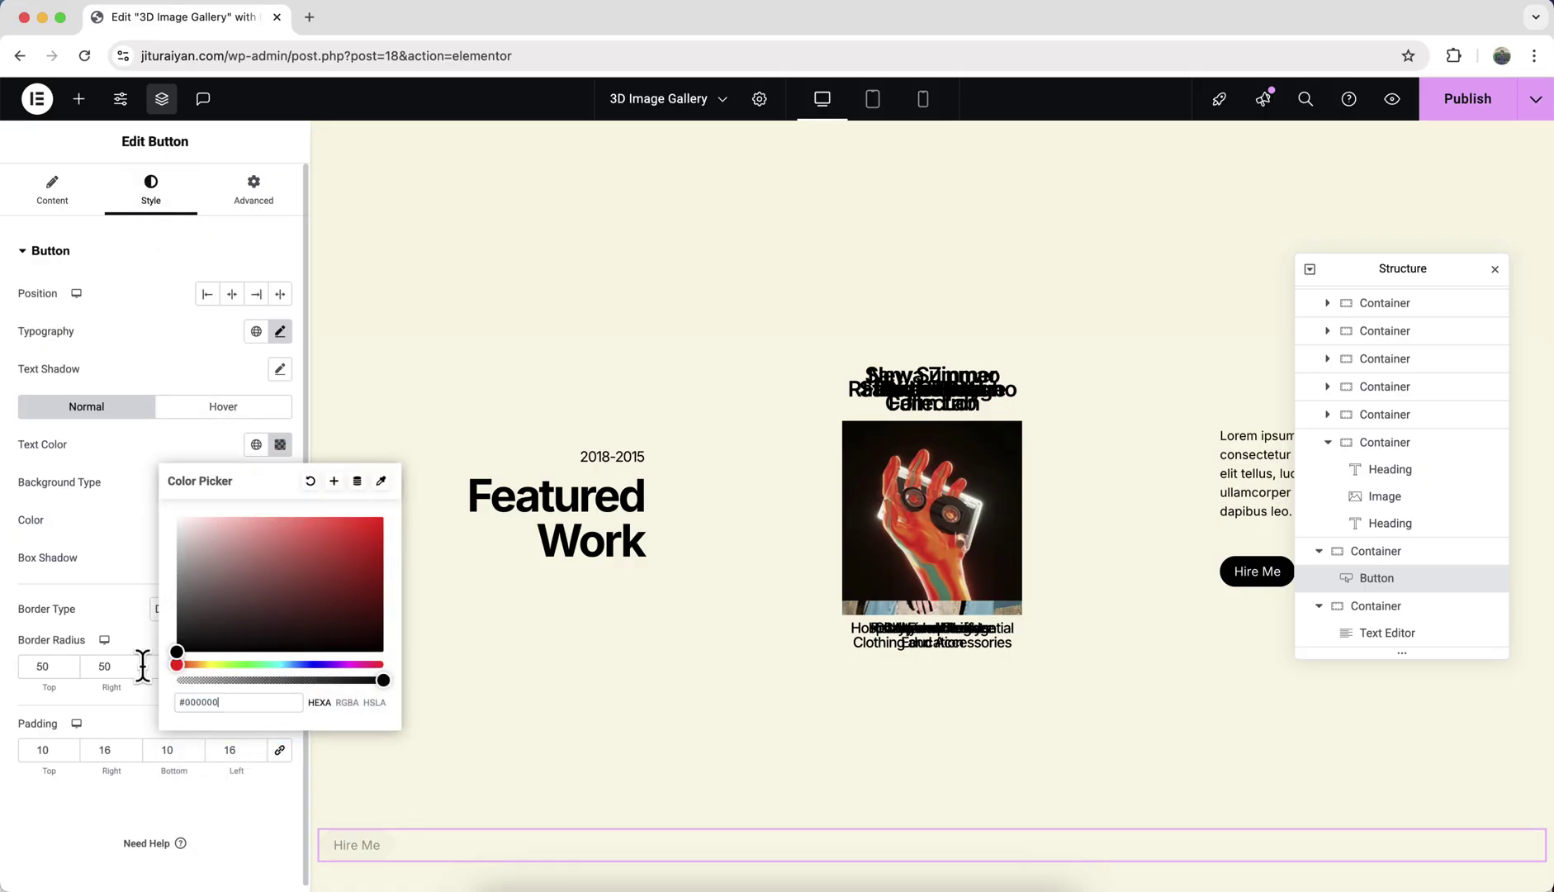
{"action": "left_click", "coordinate": [129, 637]}
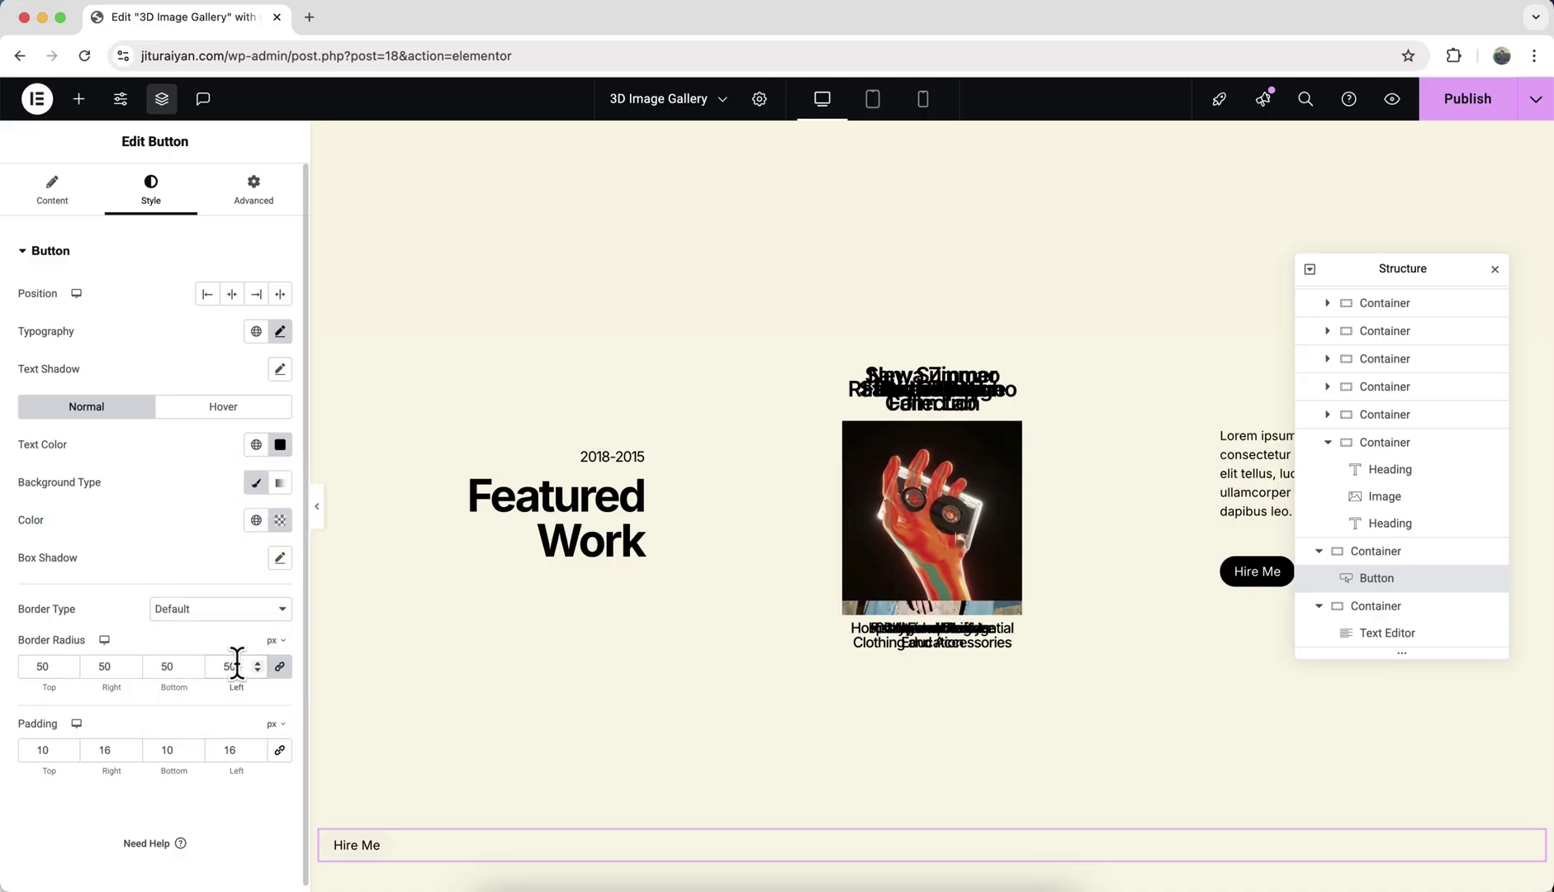
{"action": "left_click", "coordinate": [281, 750]}
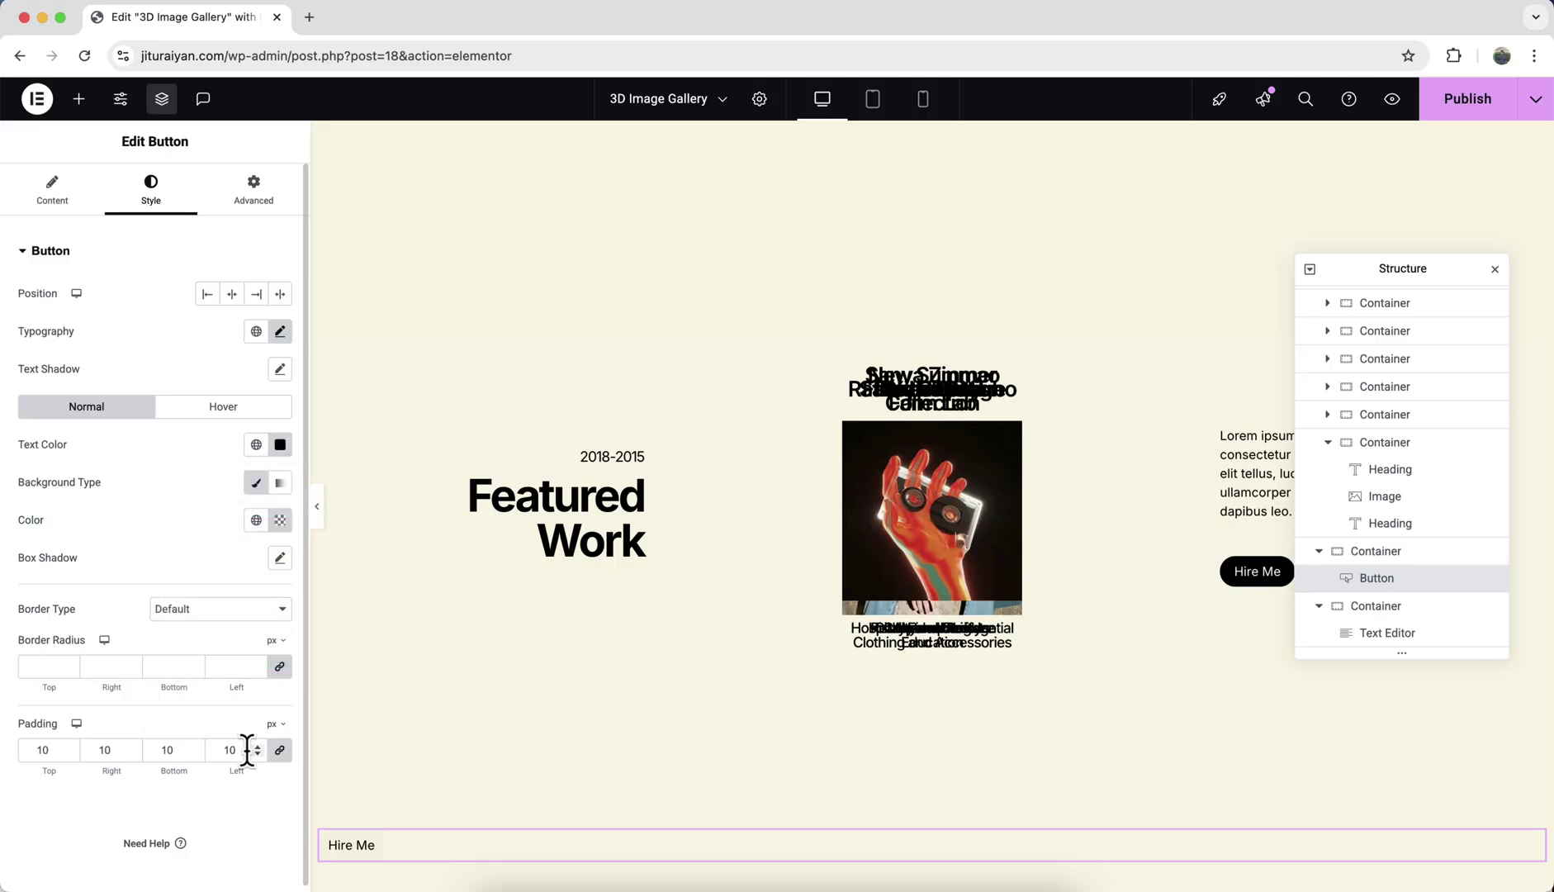
{"action": "double_click", "coordinate": [239, 751]}
{"action": "type", "text": "0"}
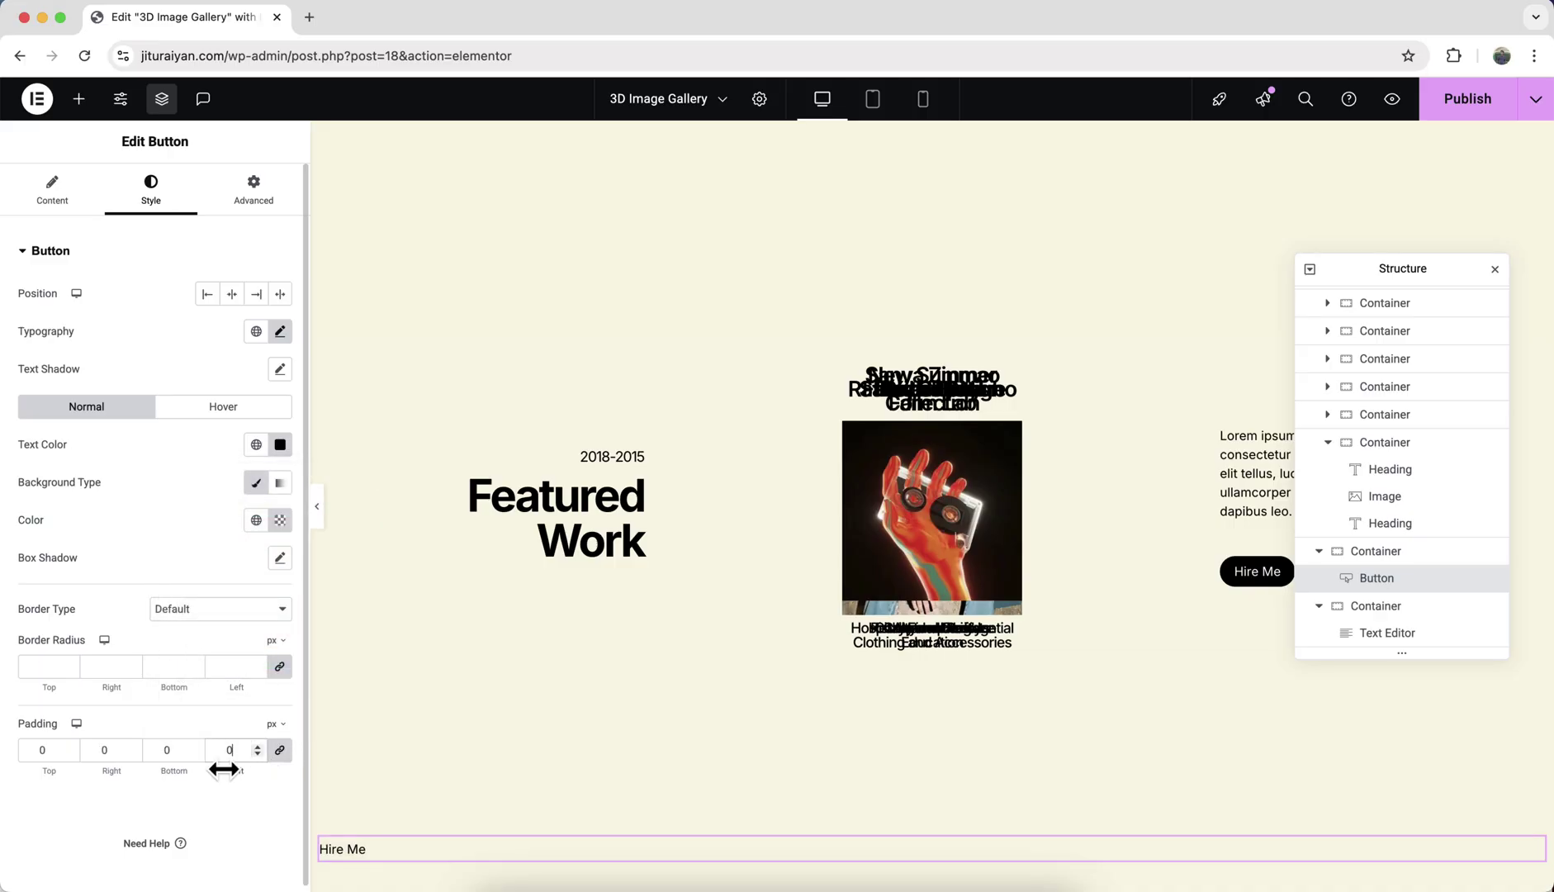
- Set the button font size to 16 with tighter em letter spacing, and label it PREV
{"action": "left_click", "coordinate": [280, 331]}
{"action": "left_click", "coordinate": [245, 475]}
{"action": "type", "text": "16"}
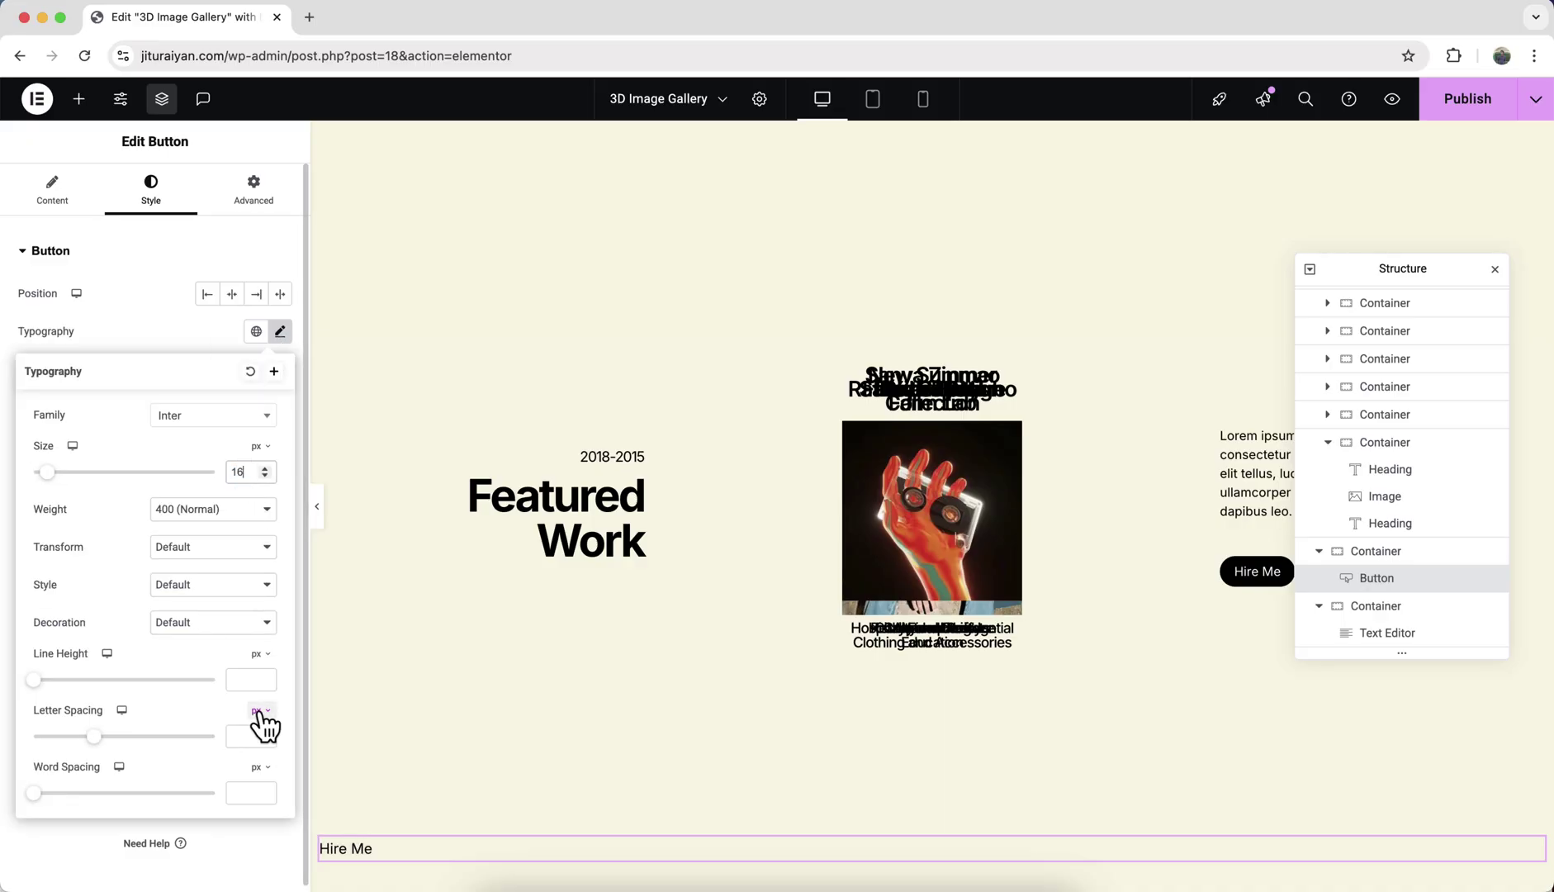
{"action": "left_click", "coordinate": [258, 726]}
{"action": "key", "text": "Up"}
{"action": "left_click", "coordinate": [53, 191]}
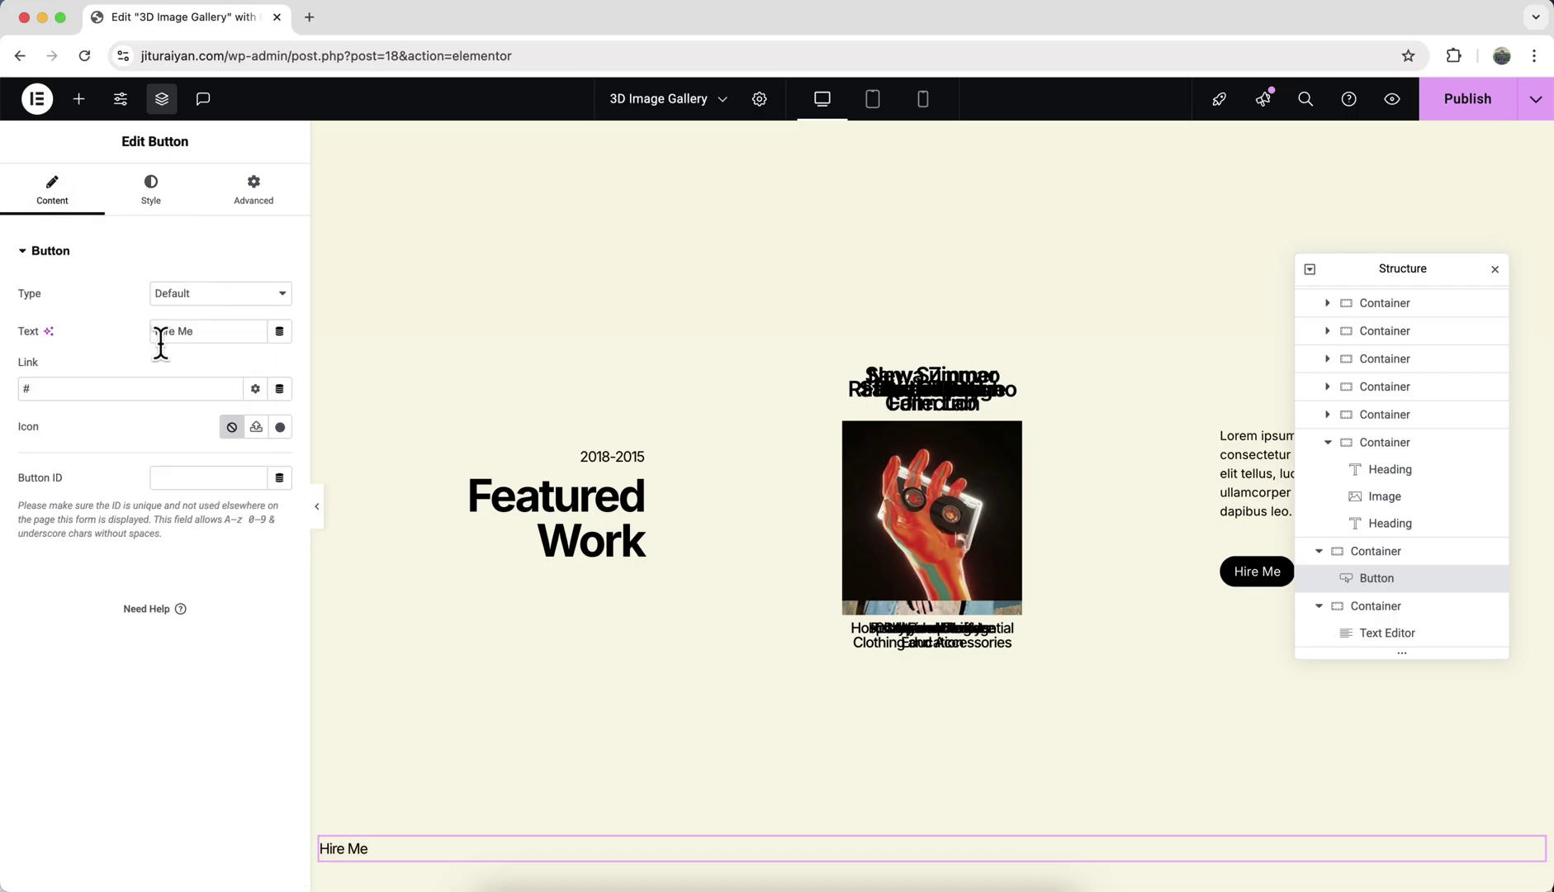
{"action": "type", "text": "PREV"}
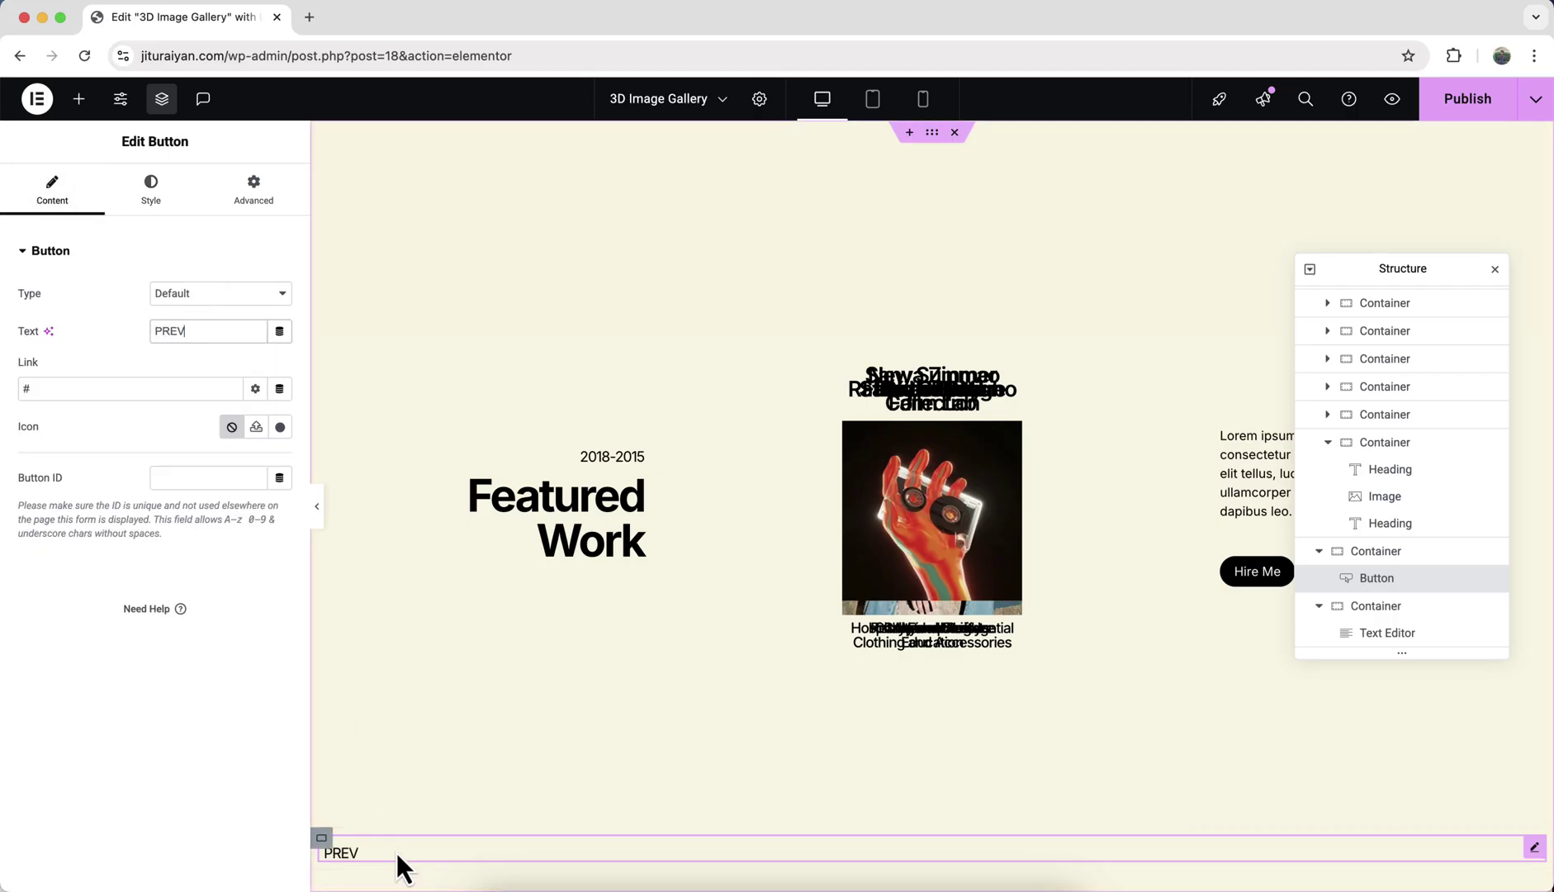
- Duplicate the PREV button as NEXT and centre both buttons in a row
{"action": "right_click", "coordinate": [395, 852]}
{"action": "left_click", "coordinate": [453, 528]}
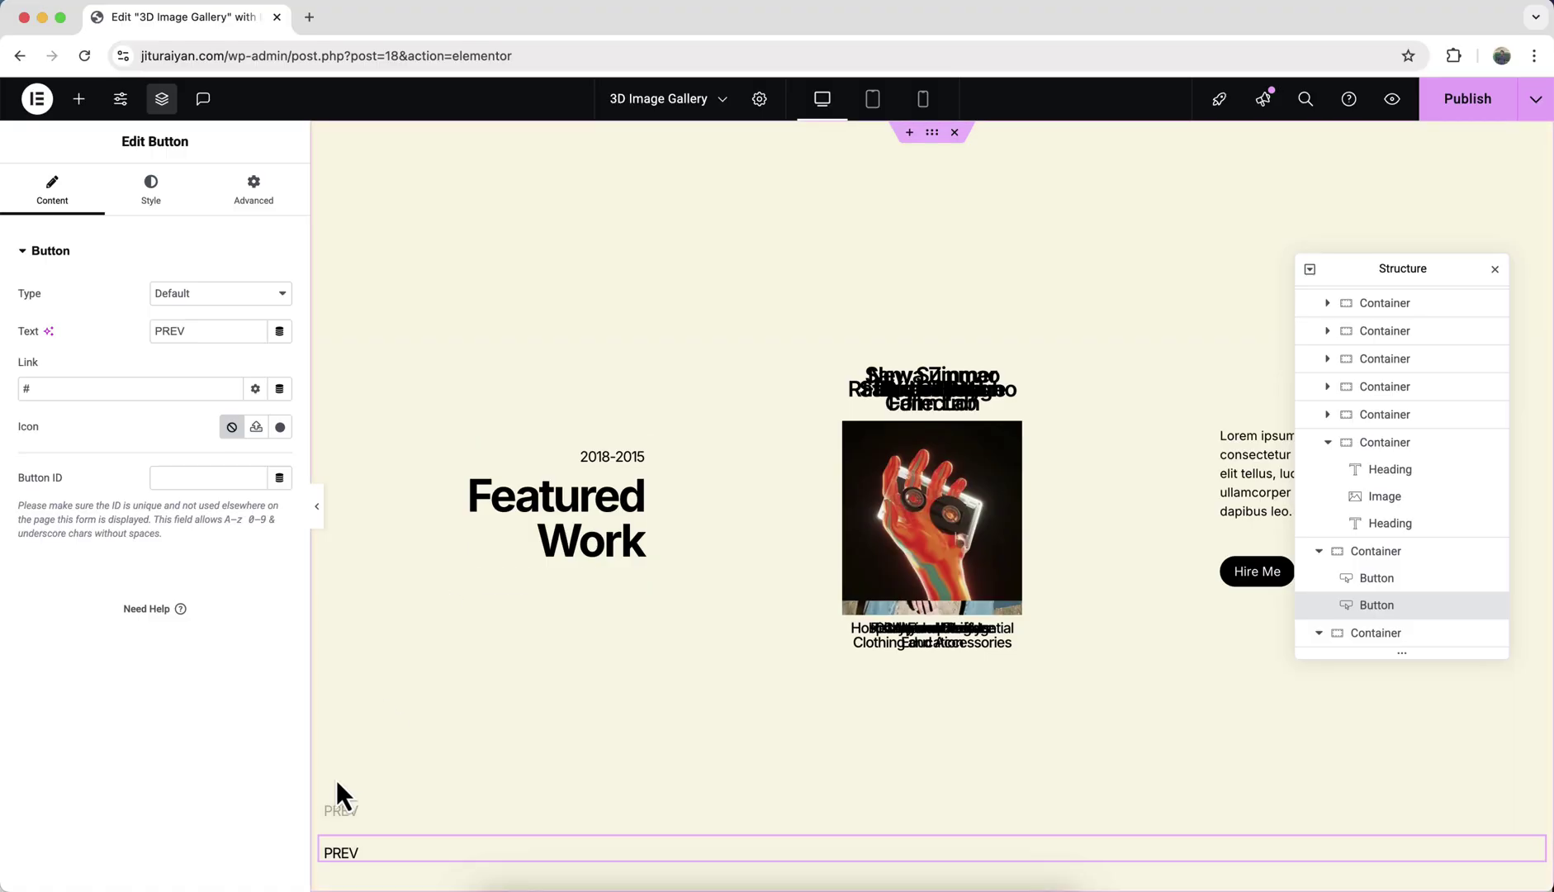
{"action": "double_click", "coordinate": [182, 329]}
{"action": "type", "text": "NEXT"}
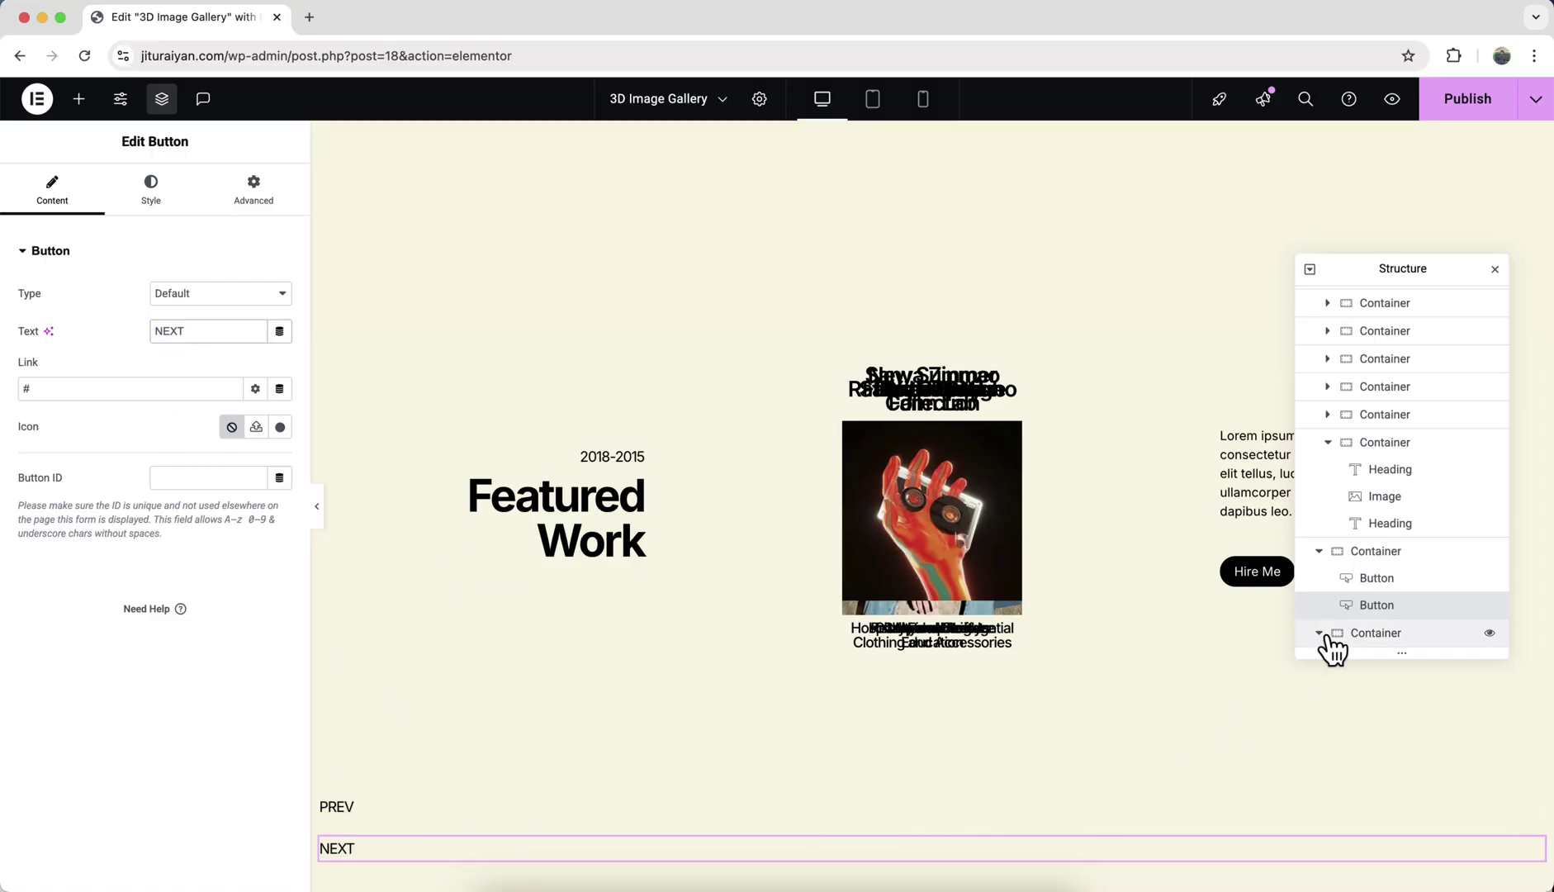
{"action": "left_click", "coordinate": [1369, 555]}
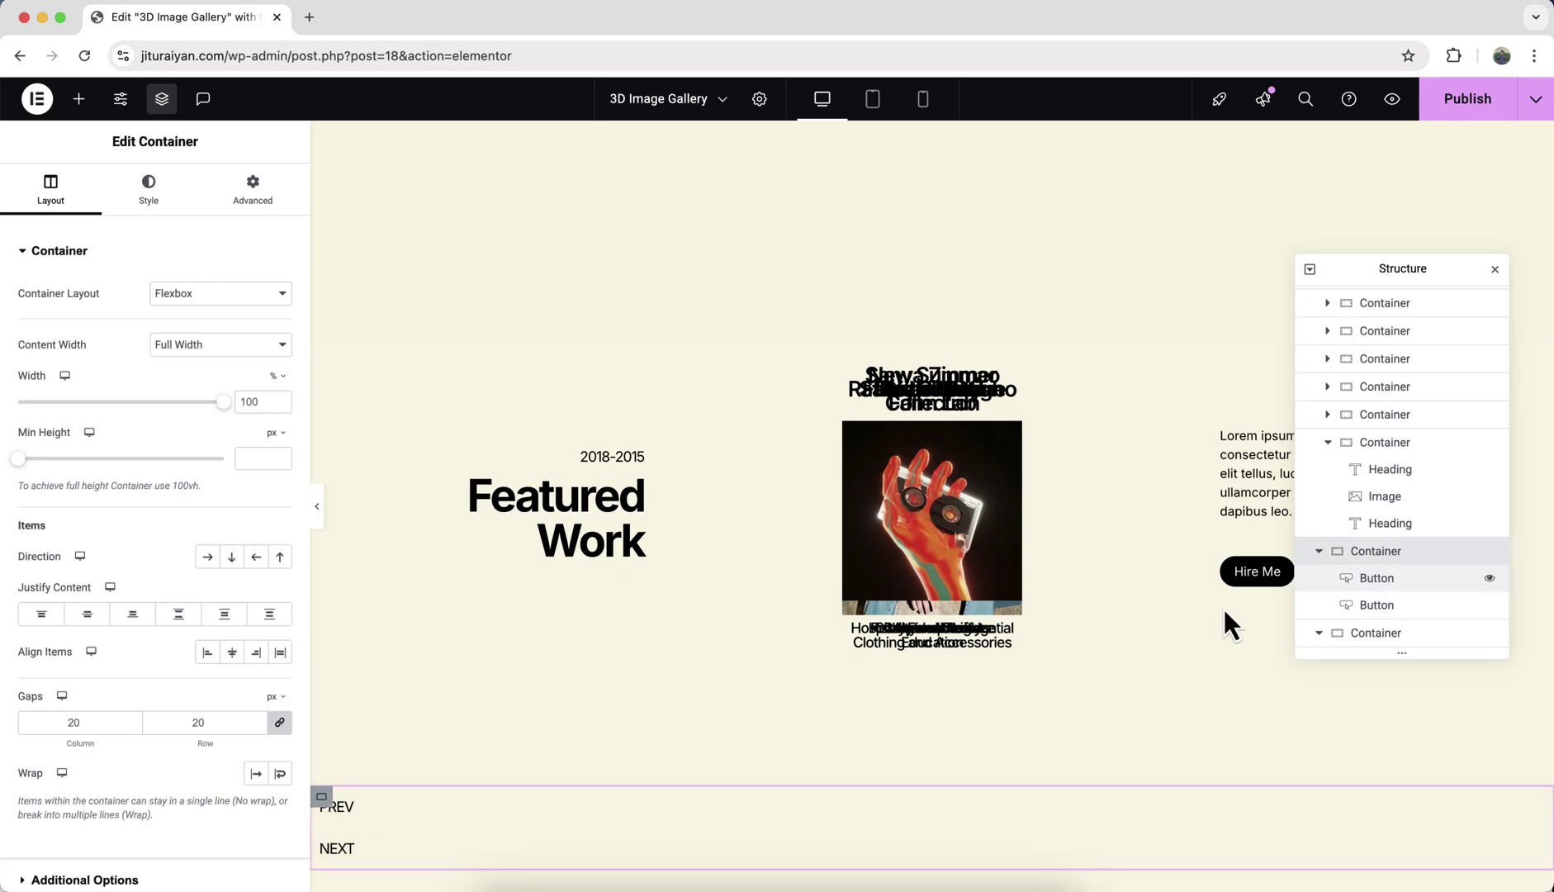
{"action": "left_click", "coordinate": [208, 558]}
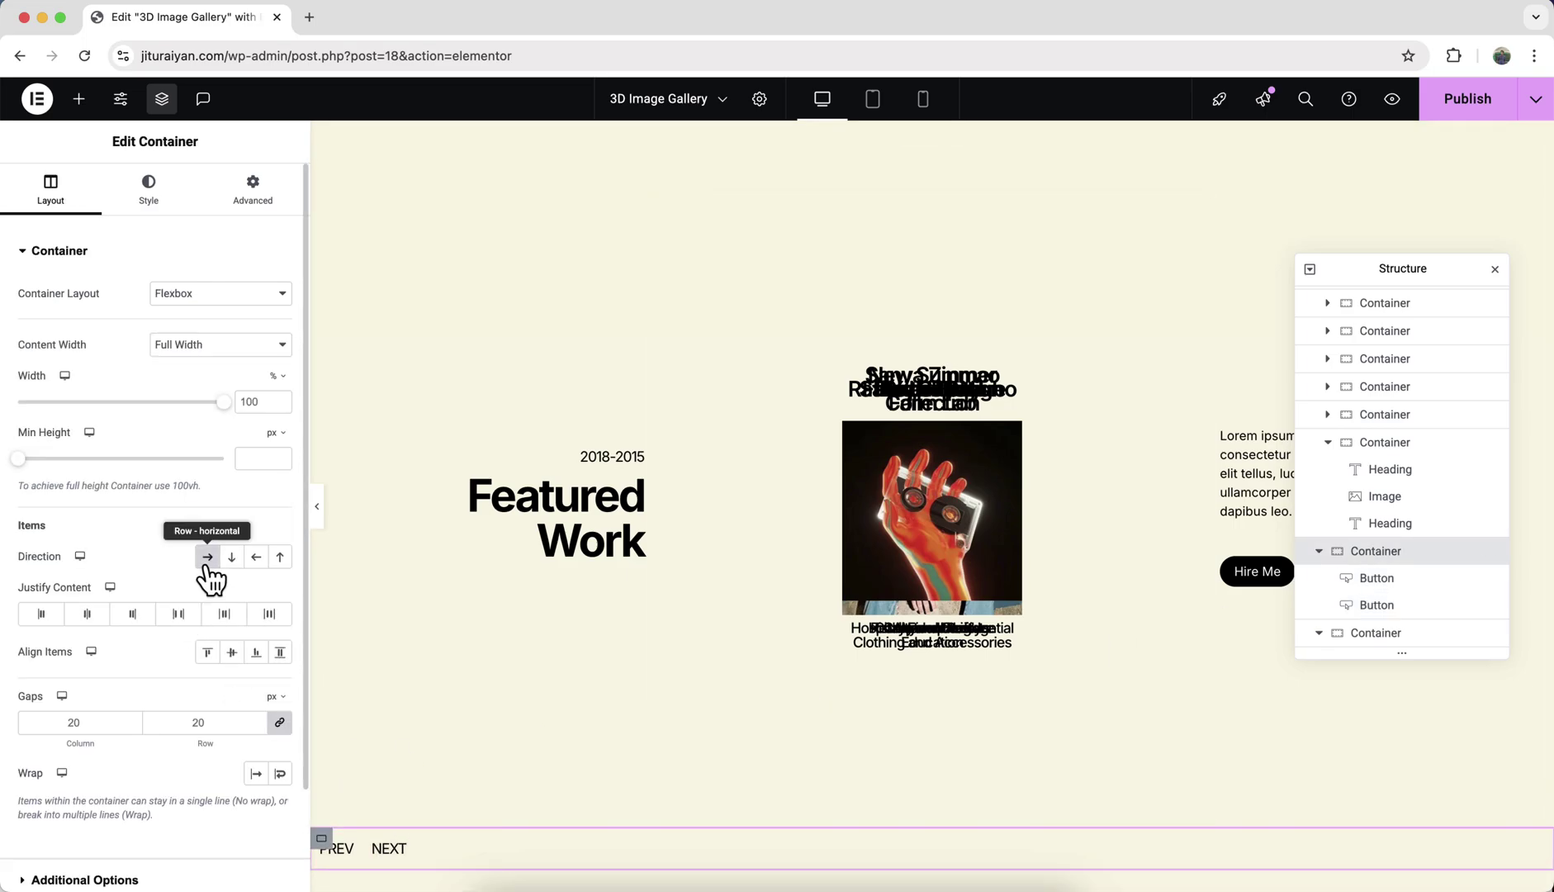
{"action": "left_click", "coordinate": [88, 618]}
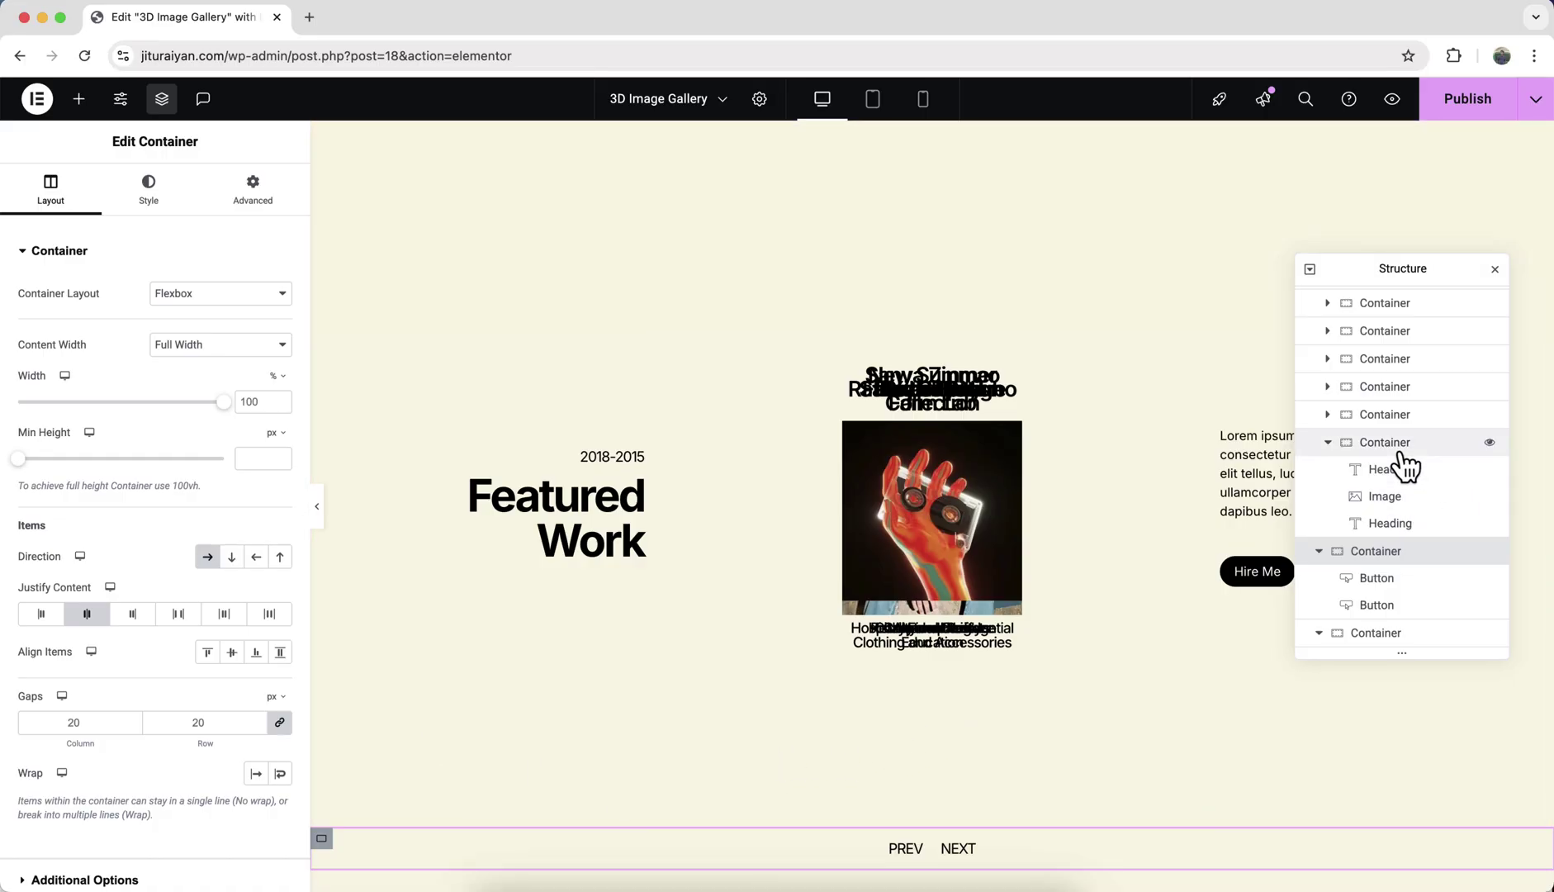
{"action": "scroll", "coordinate": [1407, 467], "scroll_direction": "up", "scroll_amount": 5}
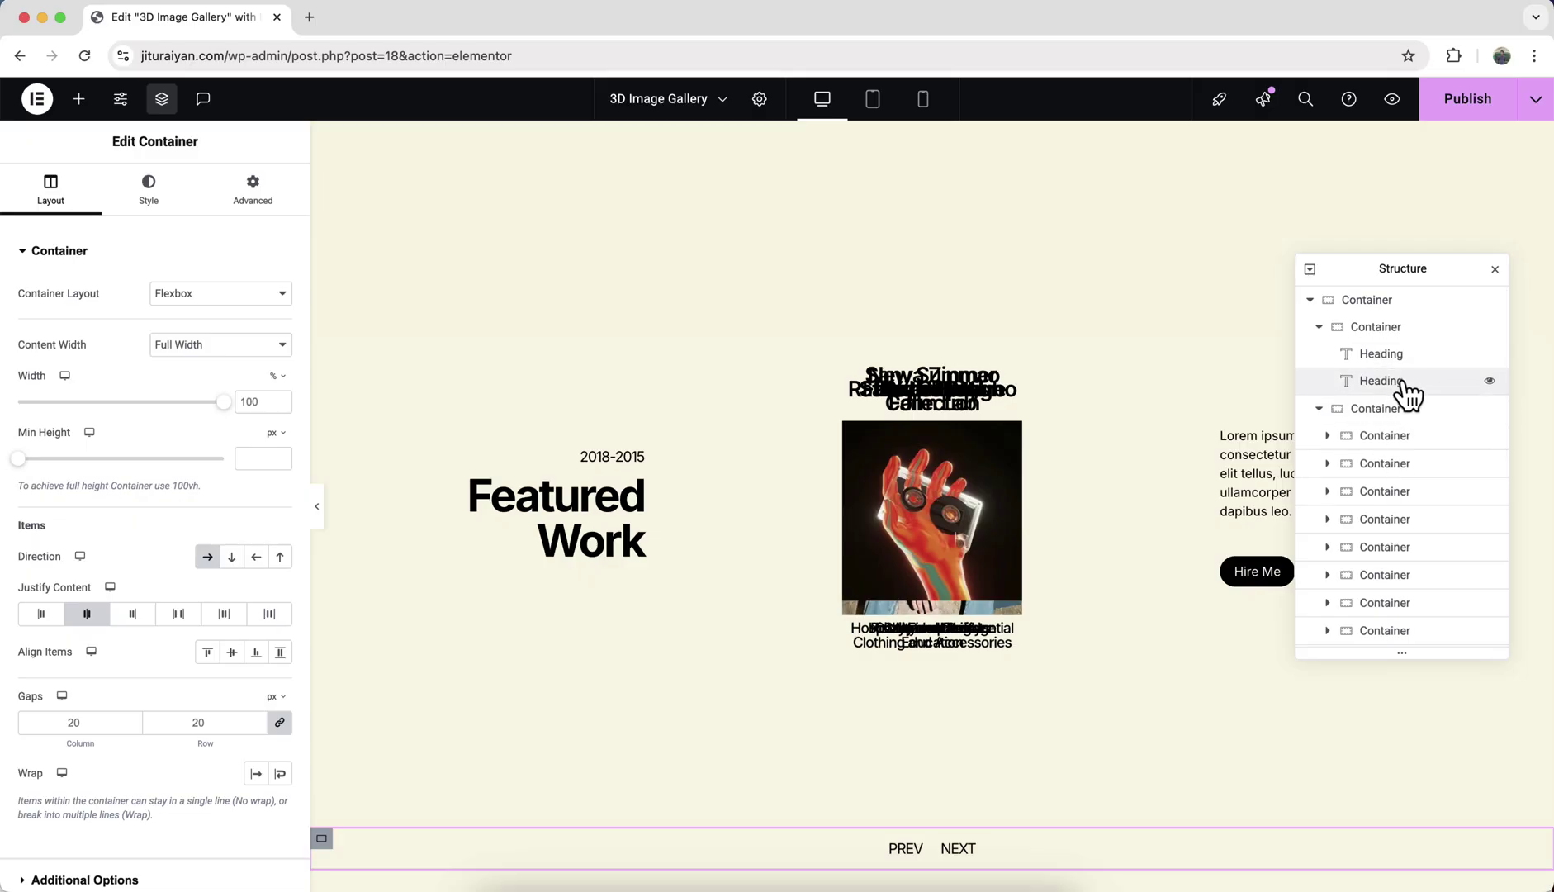
- Class the page section mdw-3d-circle-gallery-area and the inner container mdw-3d-circle-gallery
{"action": "left_click", "coordinate": [1390, 307]}
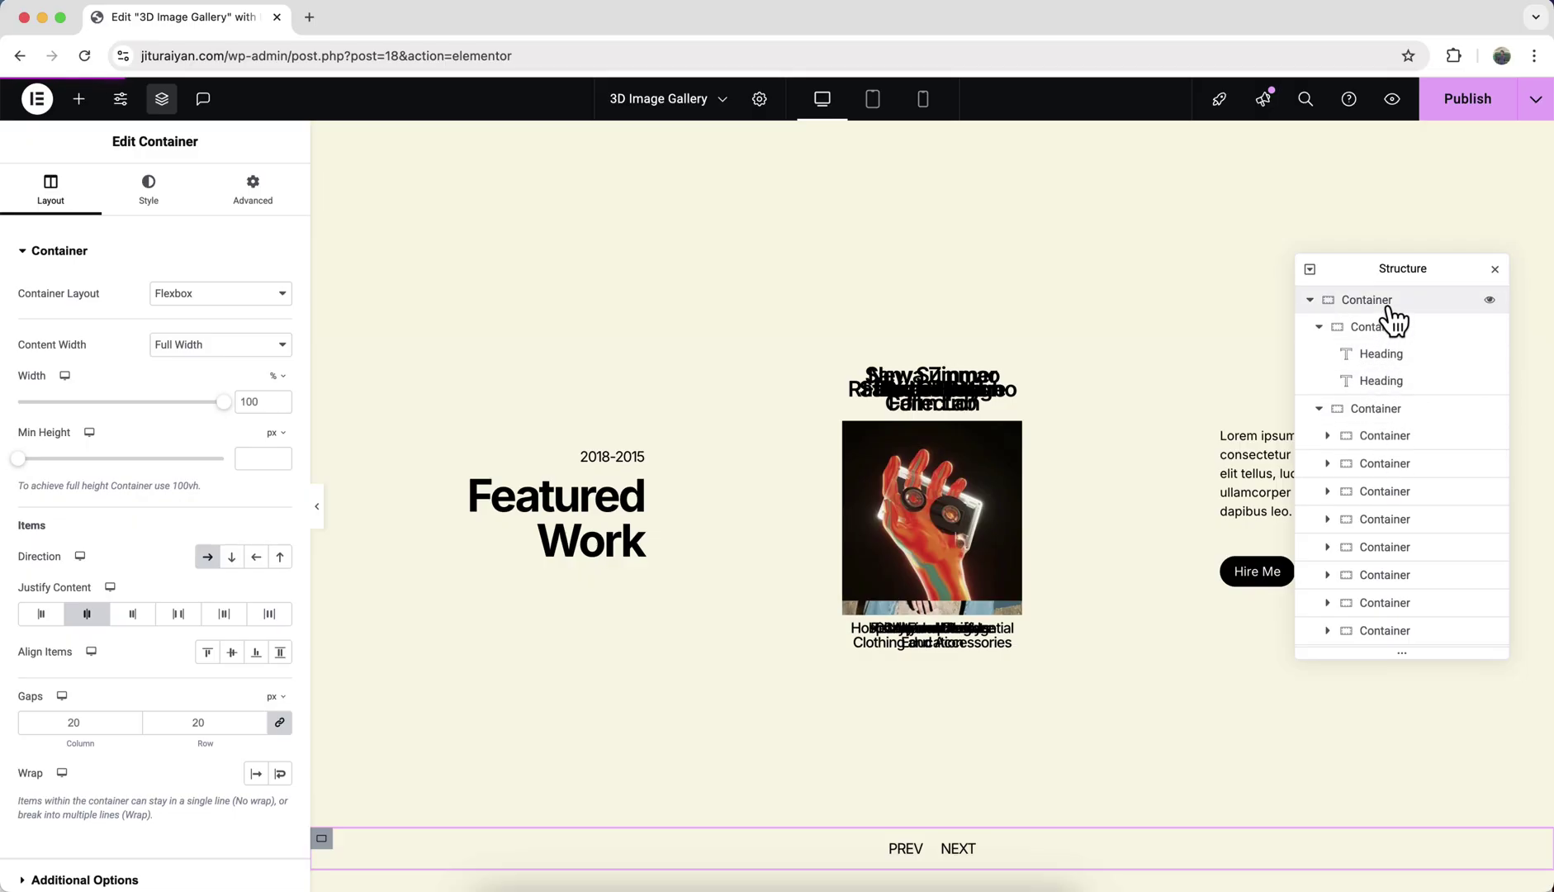
{"action": "left_click", "coordinate": [266, 209]}
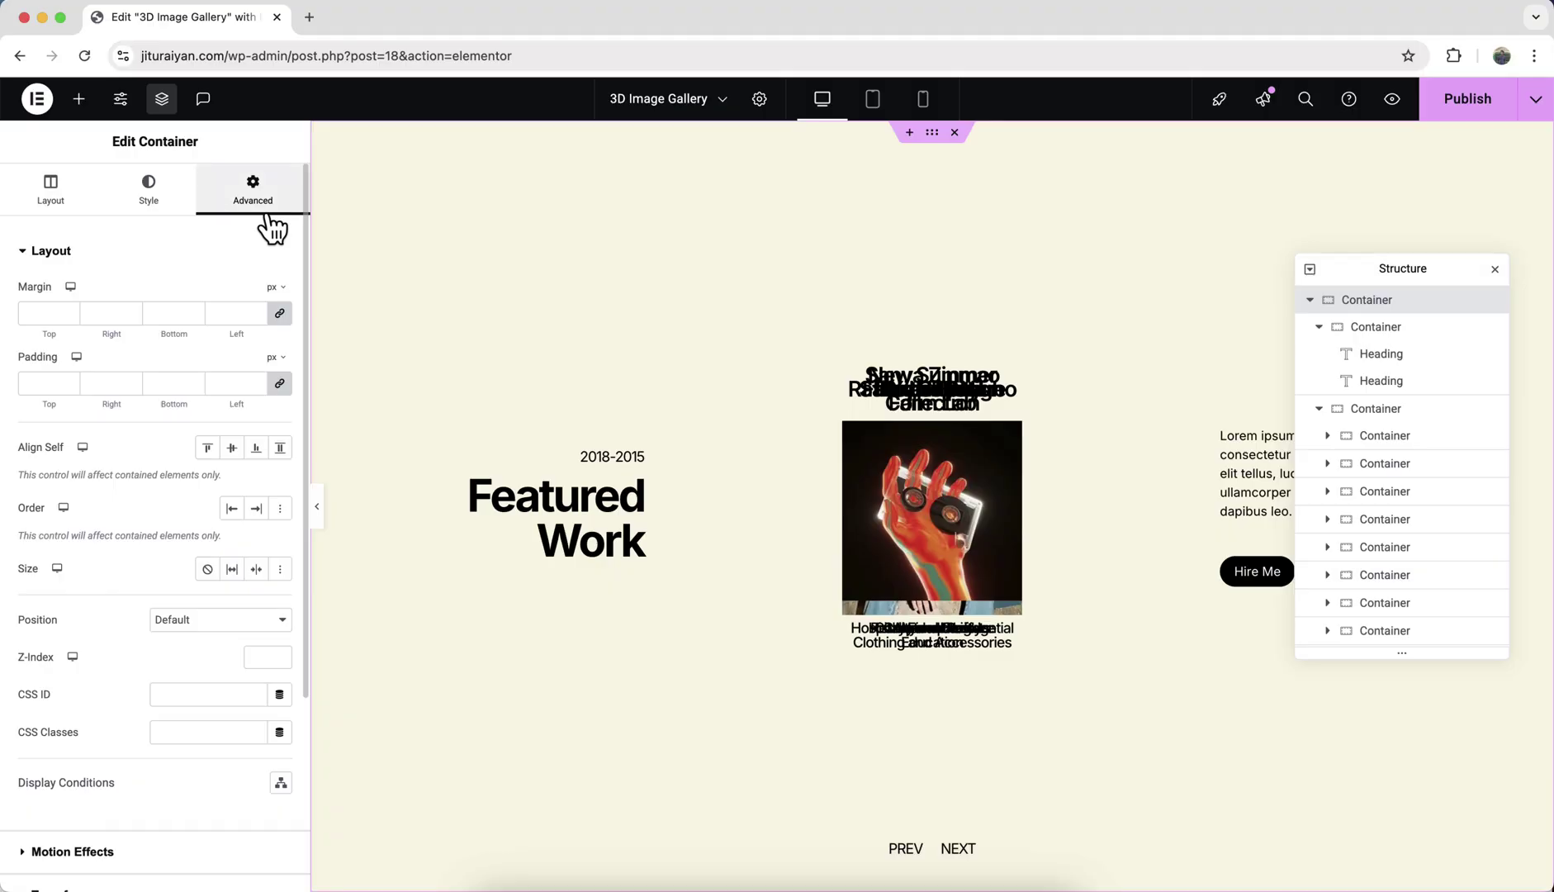
{"action": "left_click", "coordinate": [237, 731]}
{"action": "type", "text": "mdw-3d-circle-gallery-area"}
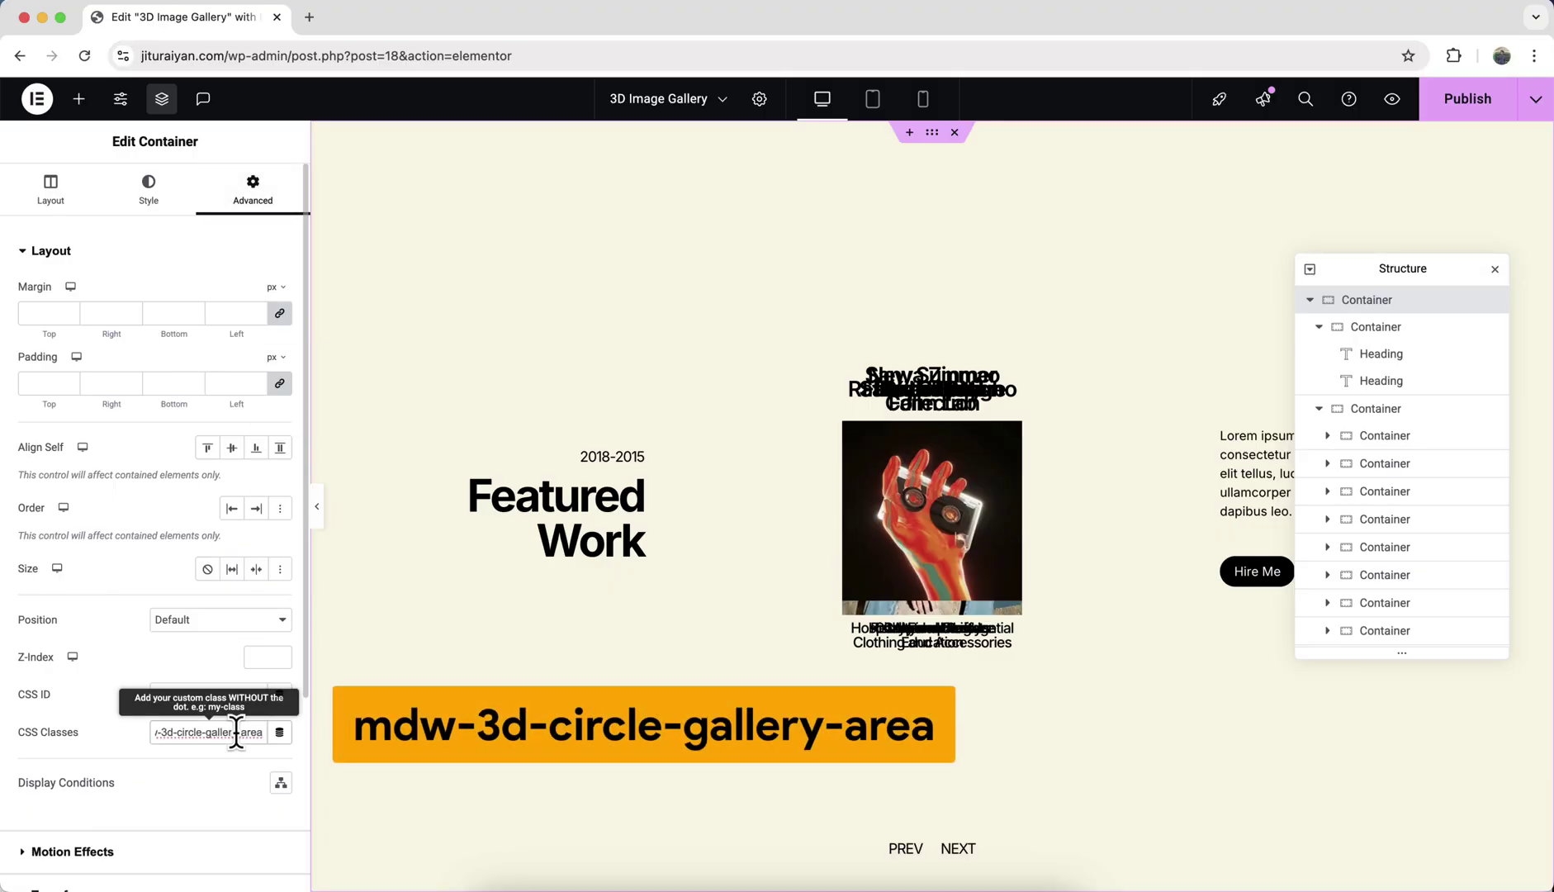
{"action": "left_click", "coordinate": [665, 203]}
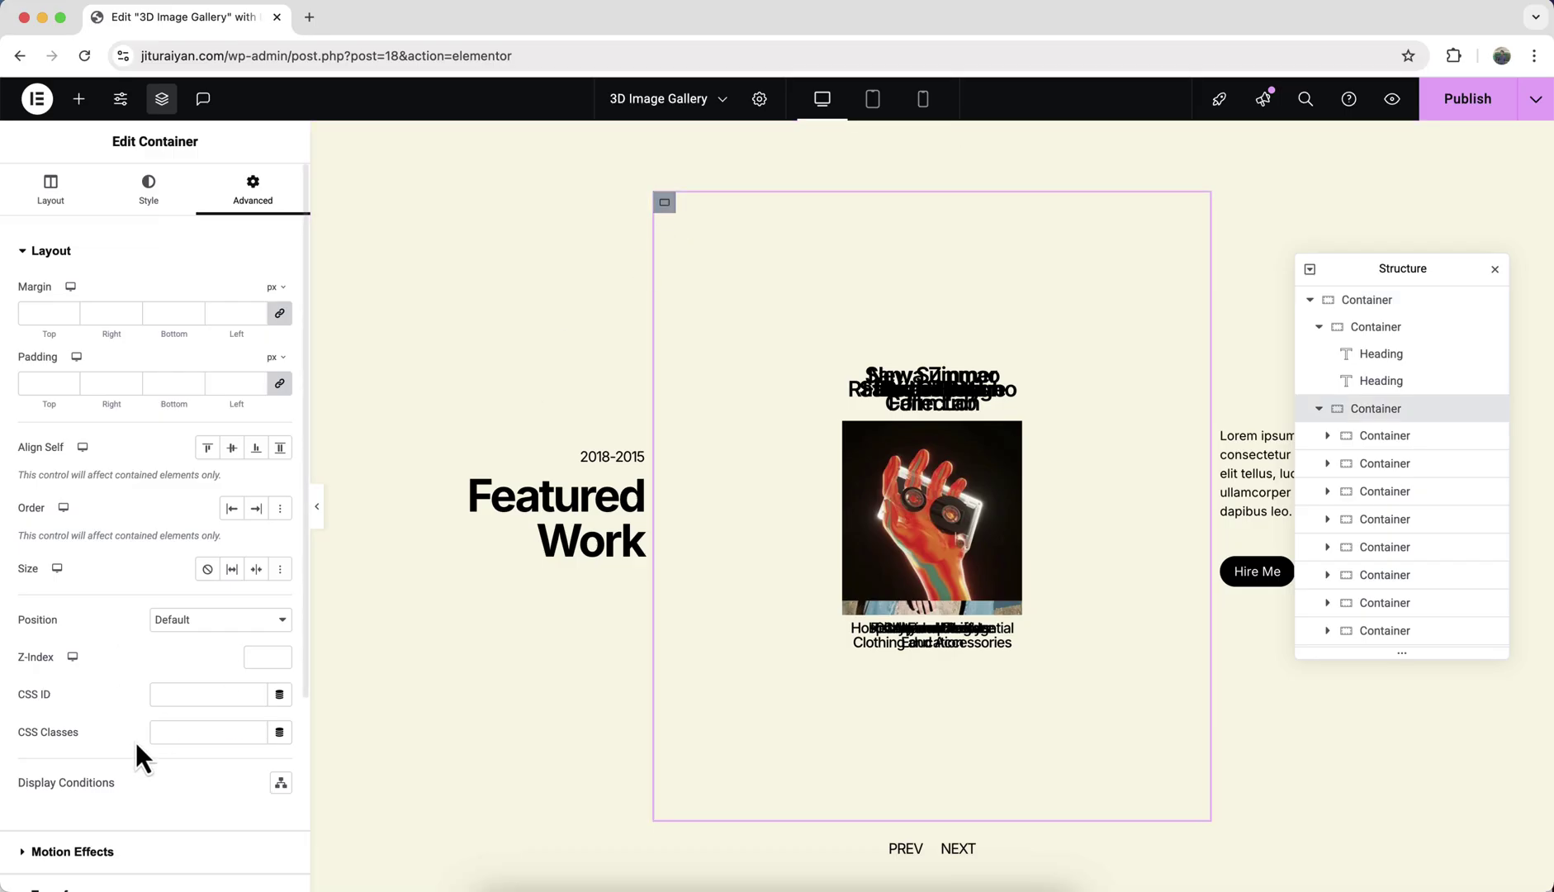
{"action": "type", "text": "mdw-3d-circle-gallery"}
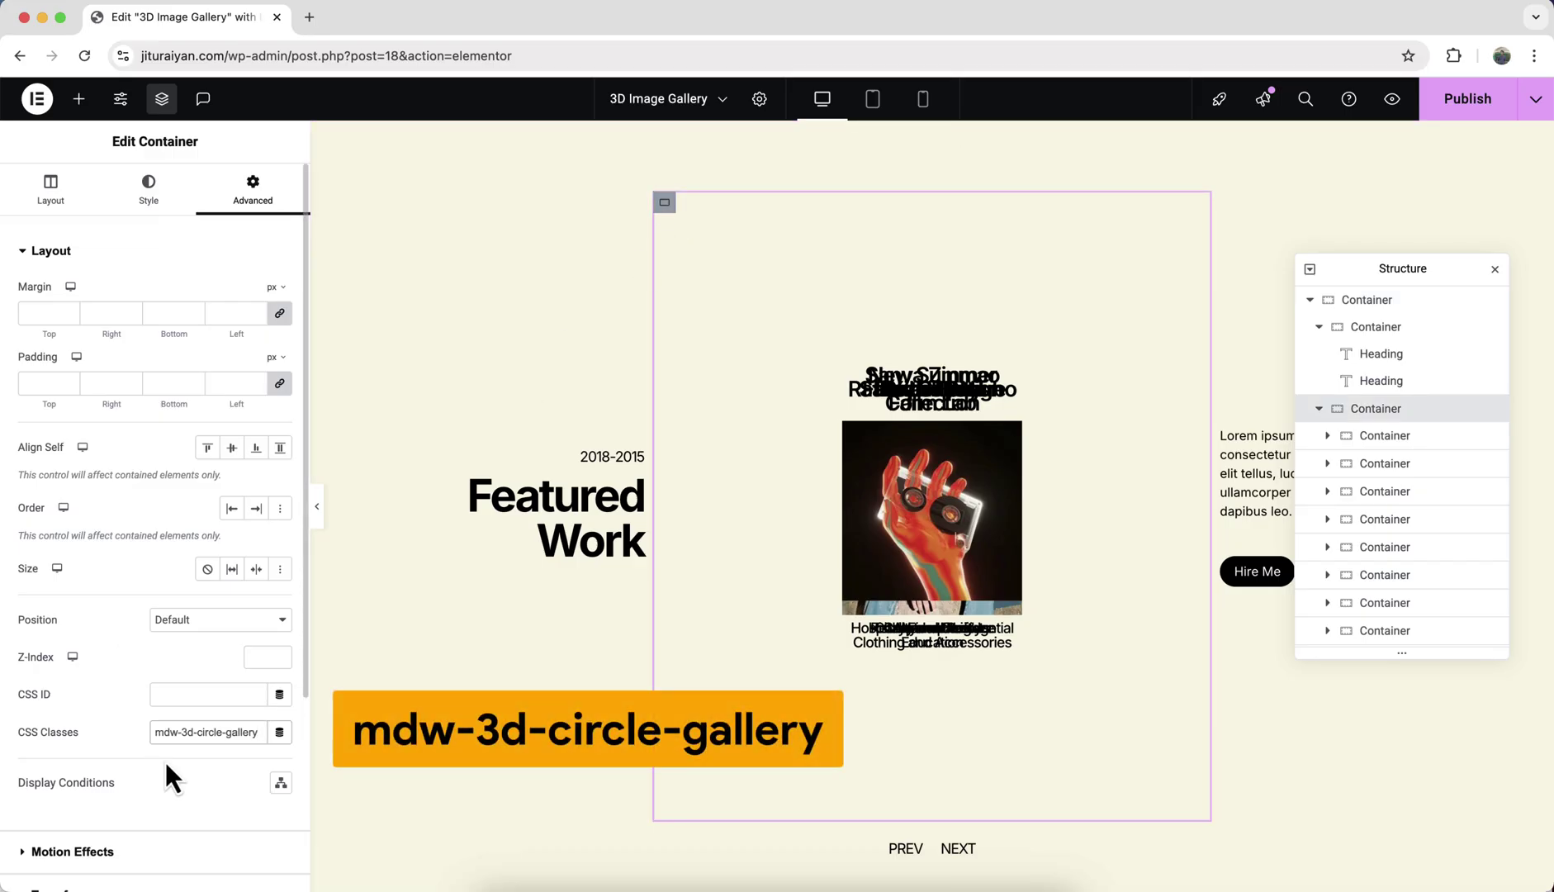
- Give the PREV and NEXT buttons classes mdw-3d-circle-gallery-prev and mdw-3d-circle-gallery-next
{"action": "left_click", "coordinate": [906, 851]}
{"action": "left_click", "coordinate": [239, 768]}
{"action": "type", "text": "mdw-3d-circle-gallery"}
{"action": "type", "text": "-prev"}
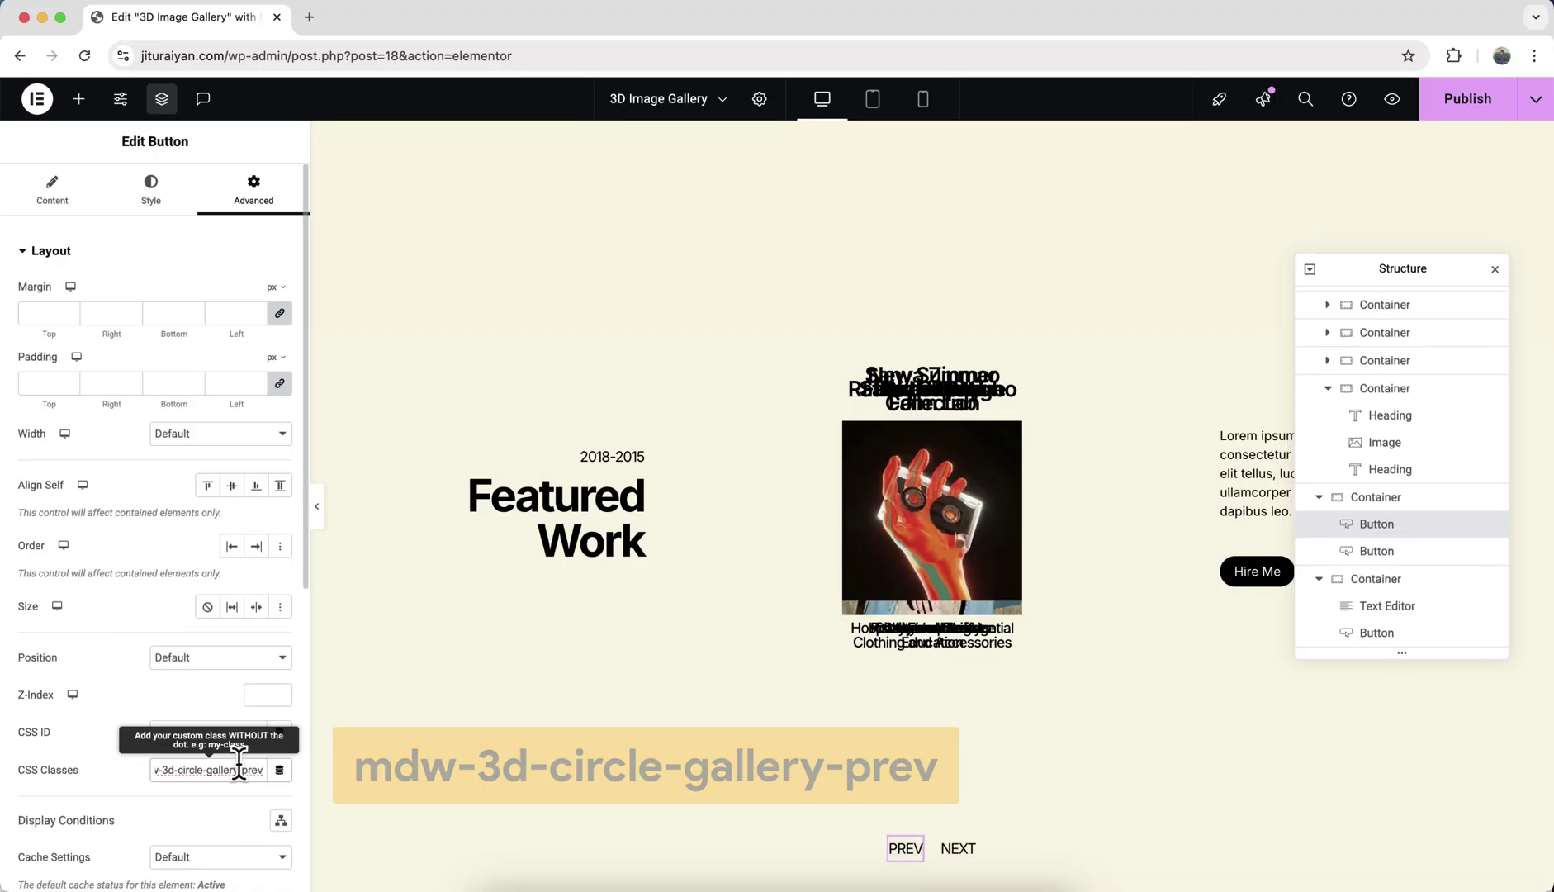
{"action": "left_click", "coordinate": [954, 851]}
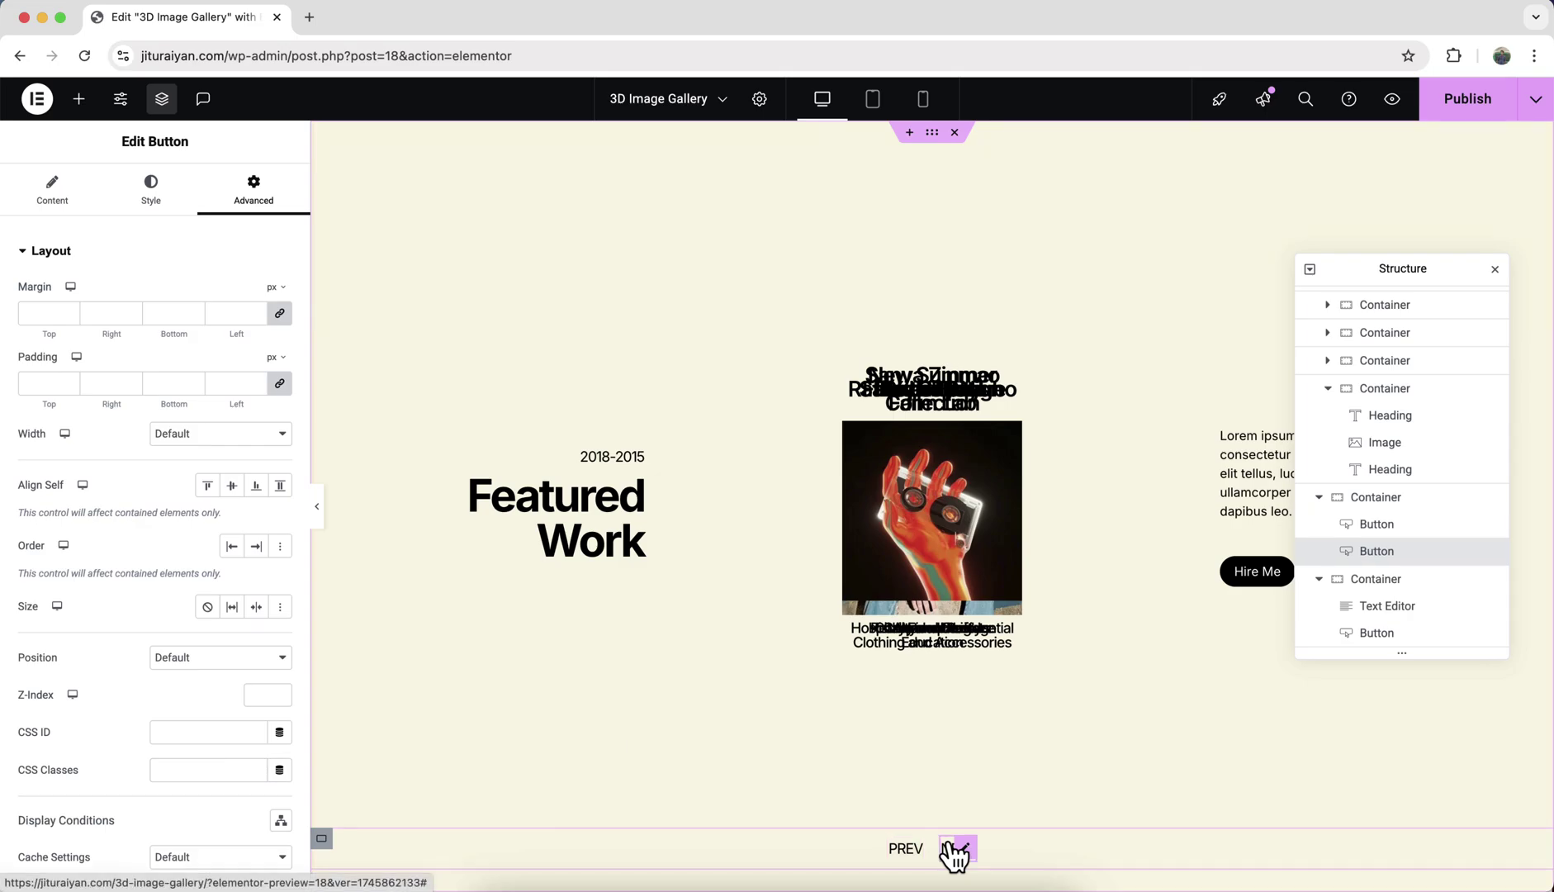
{"action": "left_click", "coordinate": [159, 770]}
{"action": "type", "text": "mdw-3d-circle-gallery"}
{"action": "type", "text": "-next"}
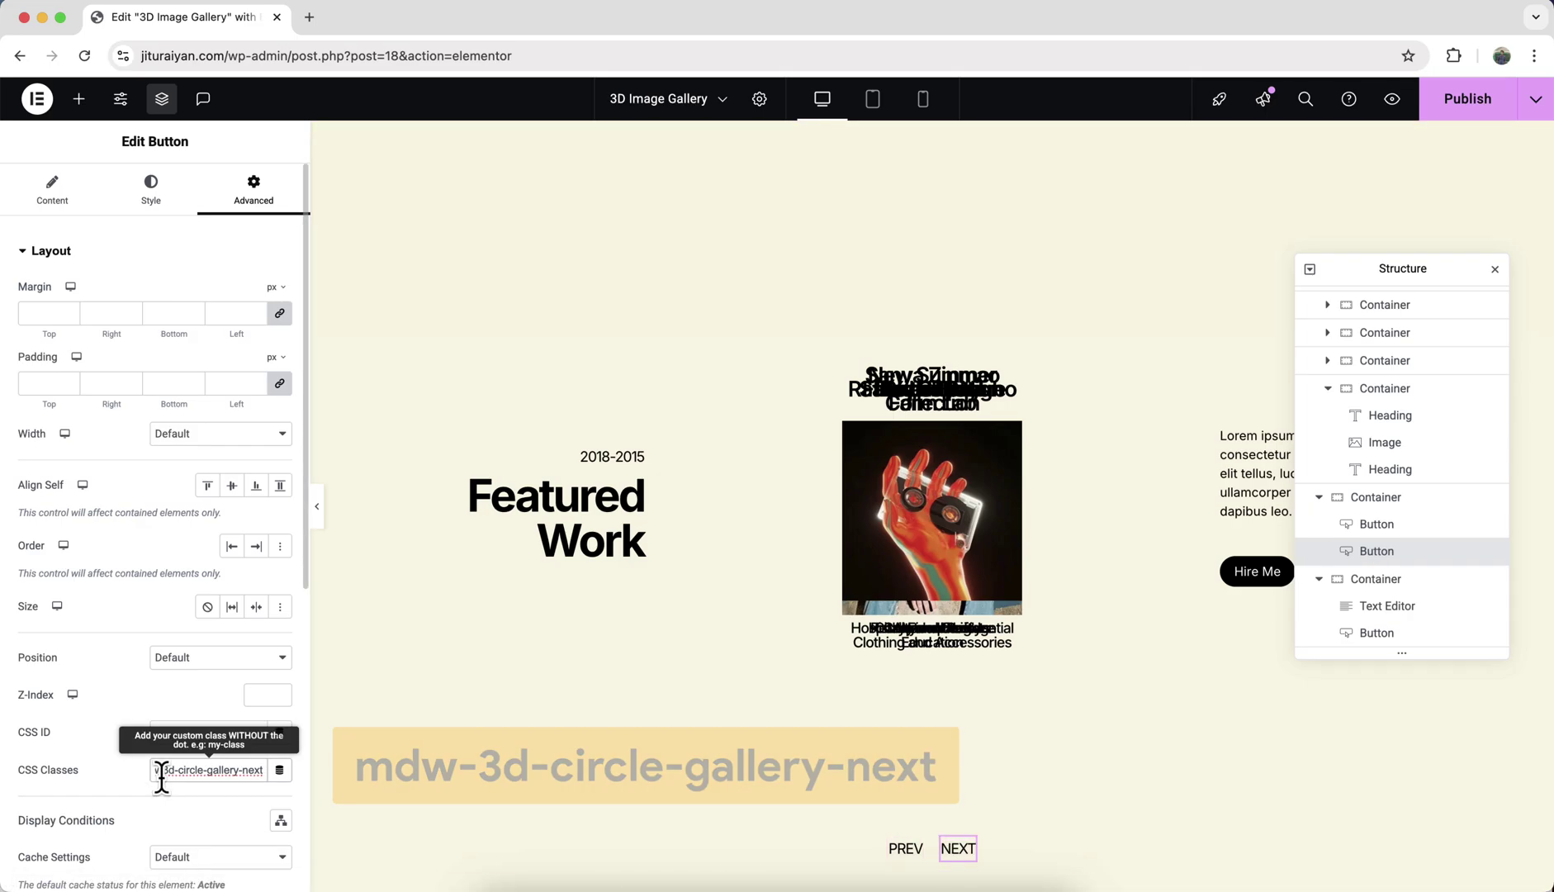
{"action": "left_click", "coordinate": [79, 99]}
- Place an HTML widget below the Featured Work heading and paste the gallery's style code into it
{"action": "type", "text": "html"}
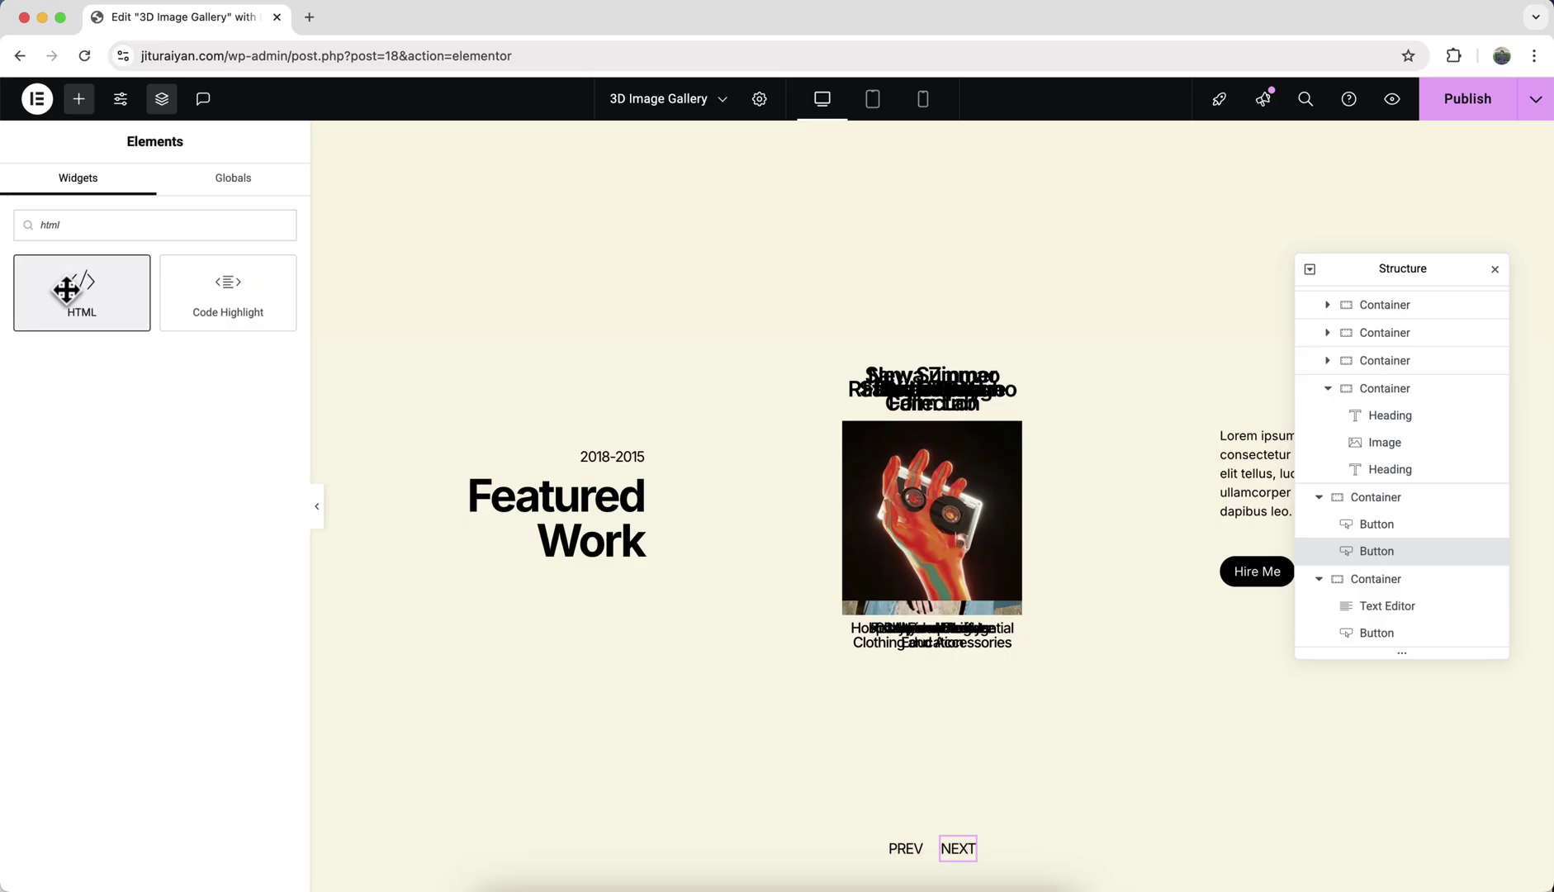
{"action": "left_click_drag", "start_coordinate": [68, 291], "coordinate": [522, 558]}
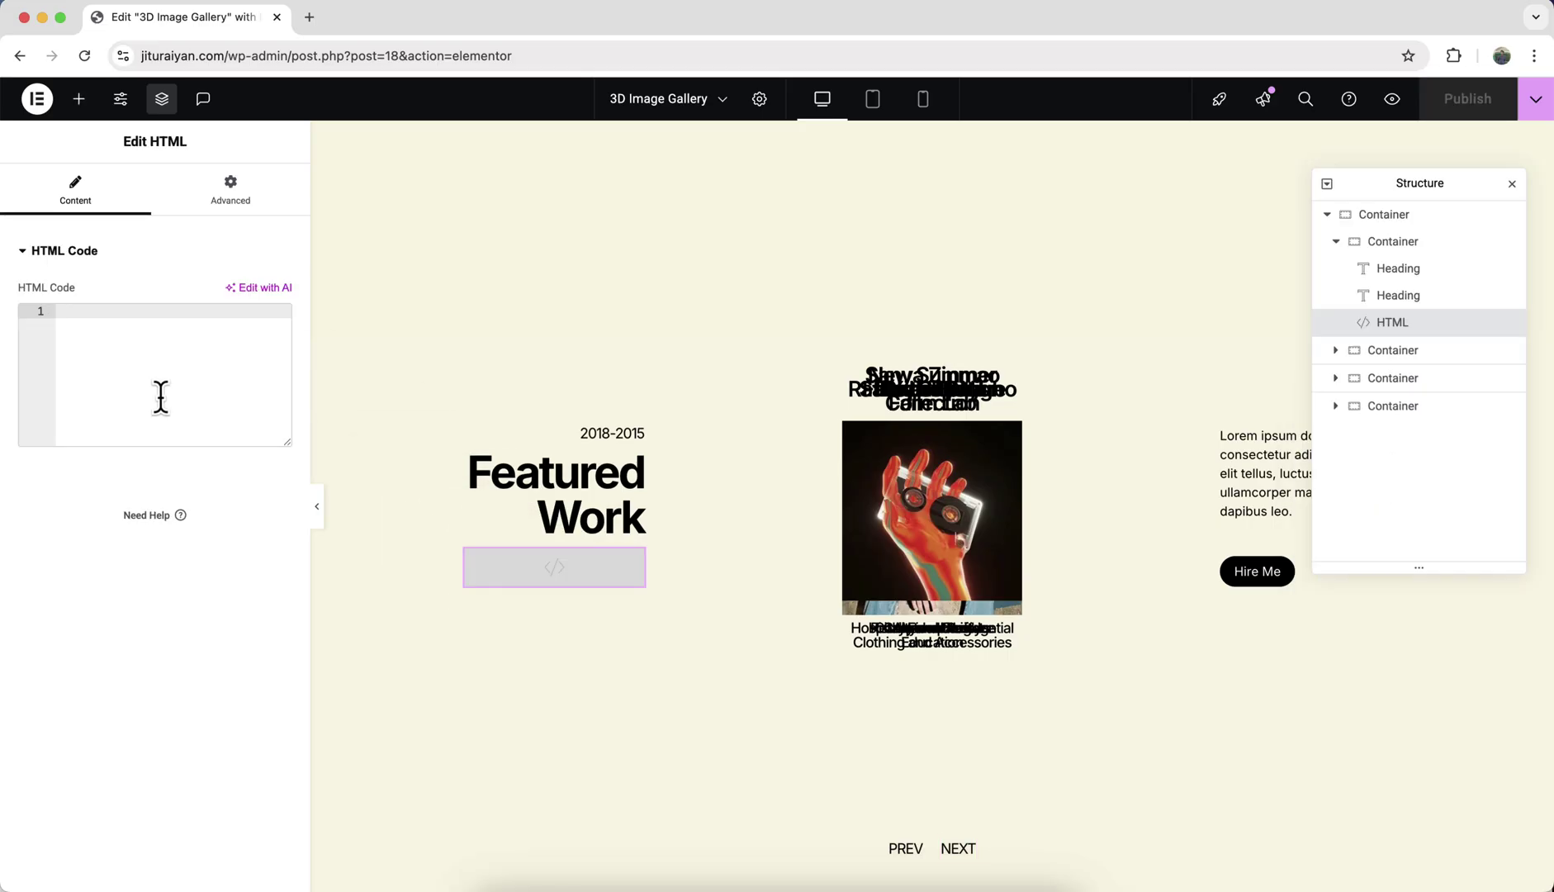
{"action": "key", "text": "super+v"}
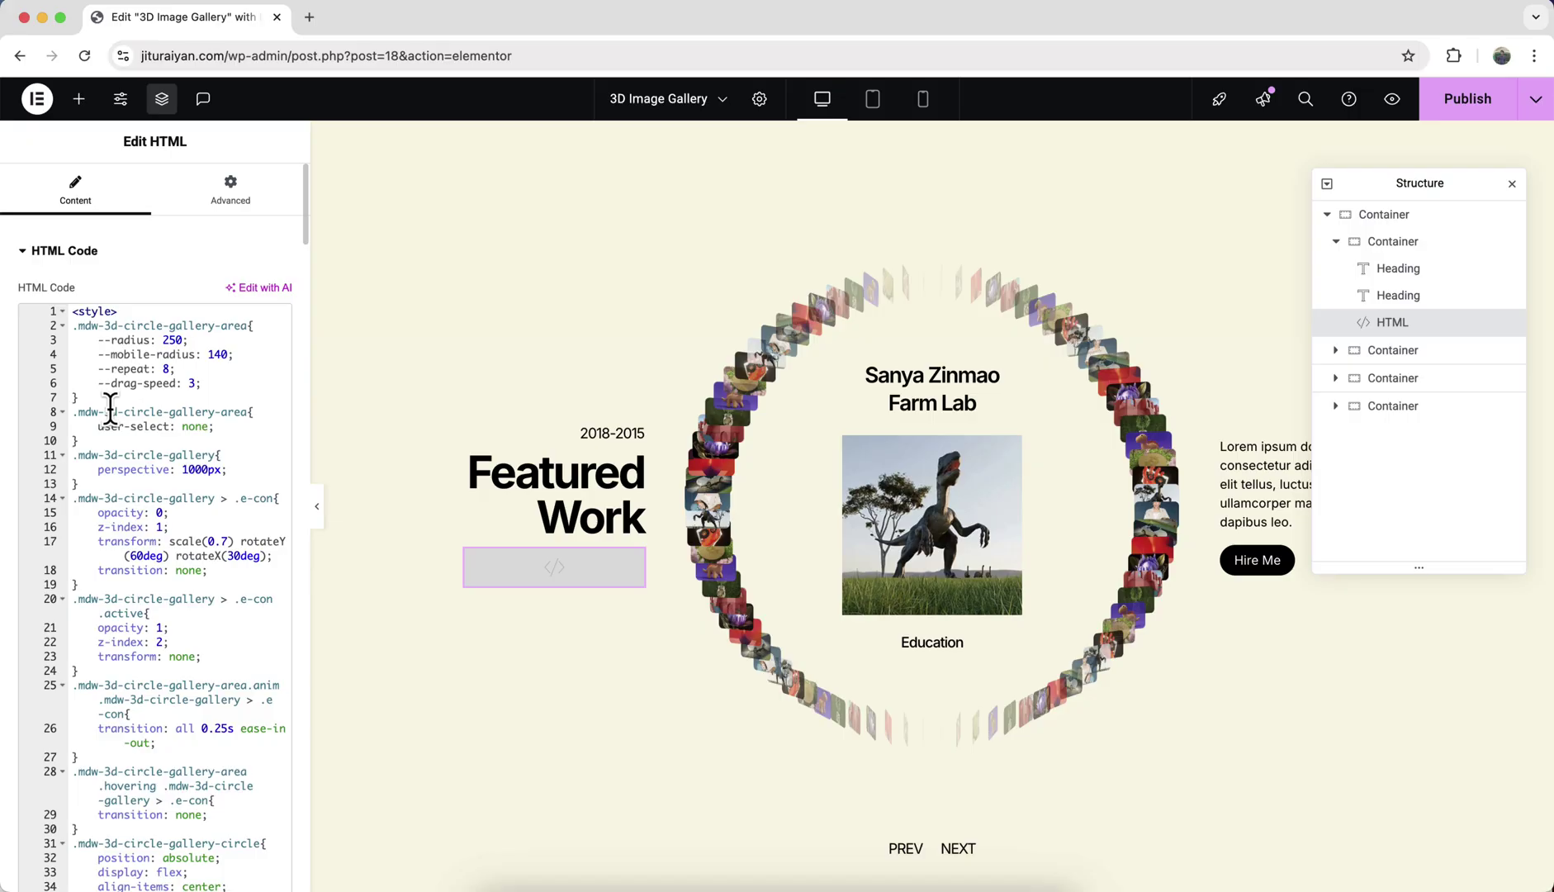
- Publish and preview the page, rotate the gallery with PREV/NEXT, then return to the editor
{"action": "left_click", "coordinate": [1484, 100]}
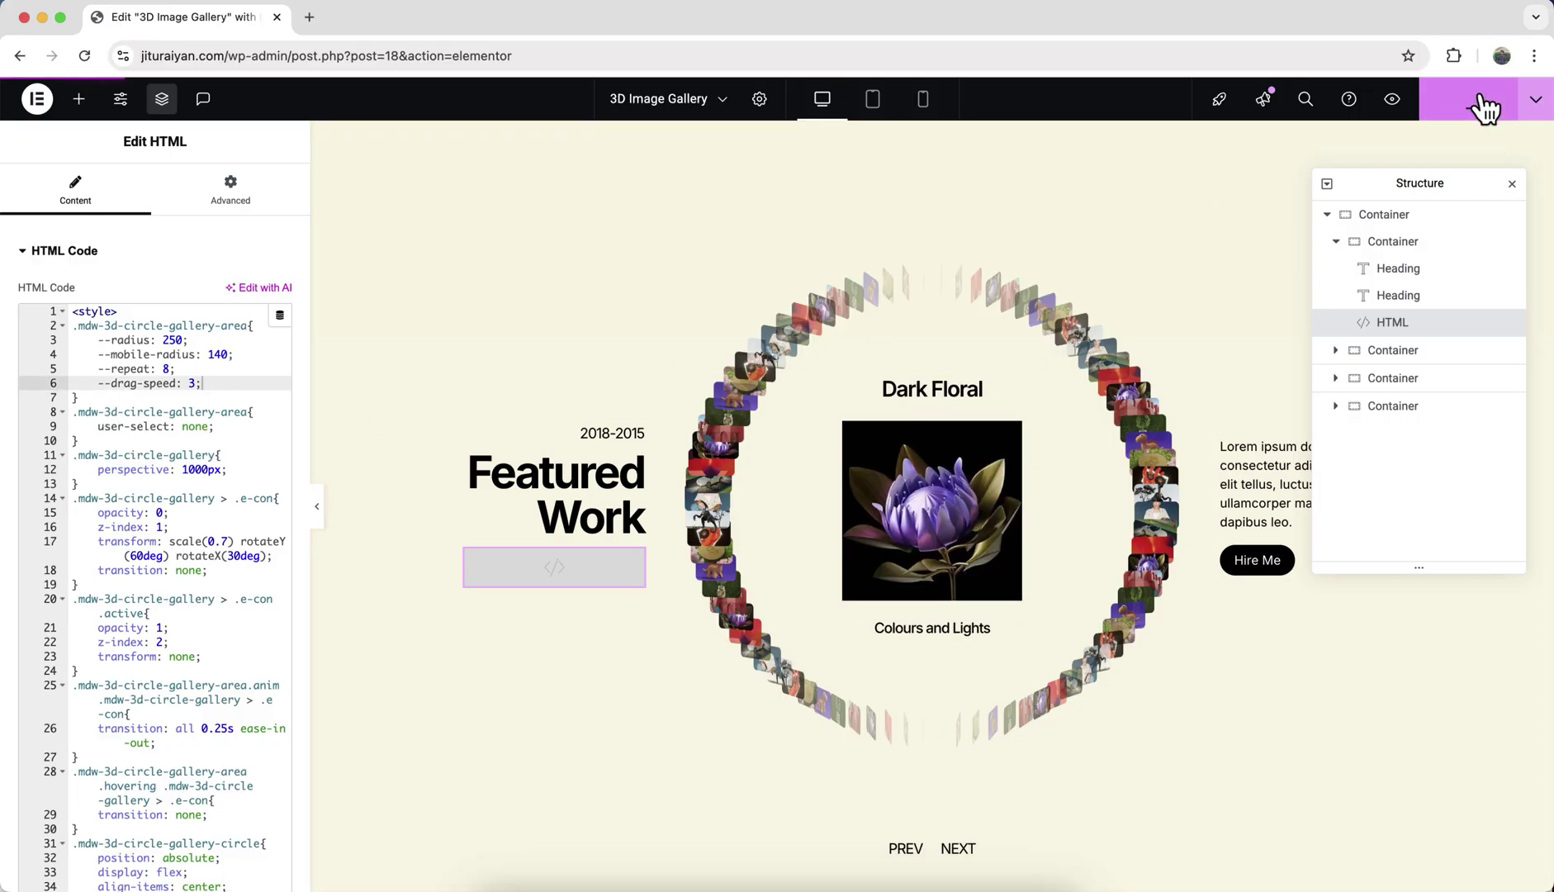
{"action": "left_click", "coordinate": [1396, 100]}
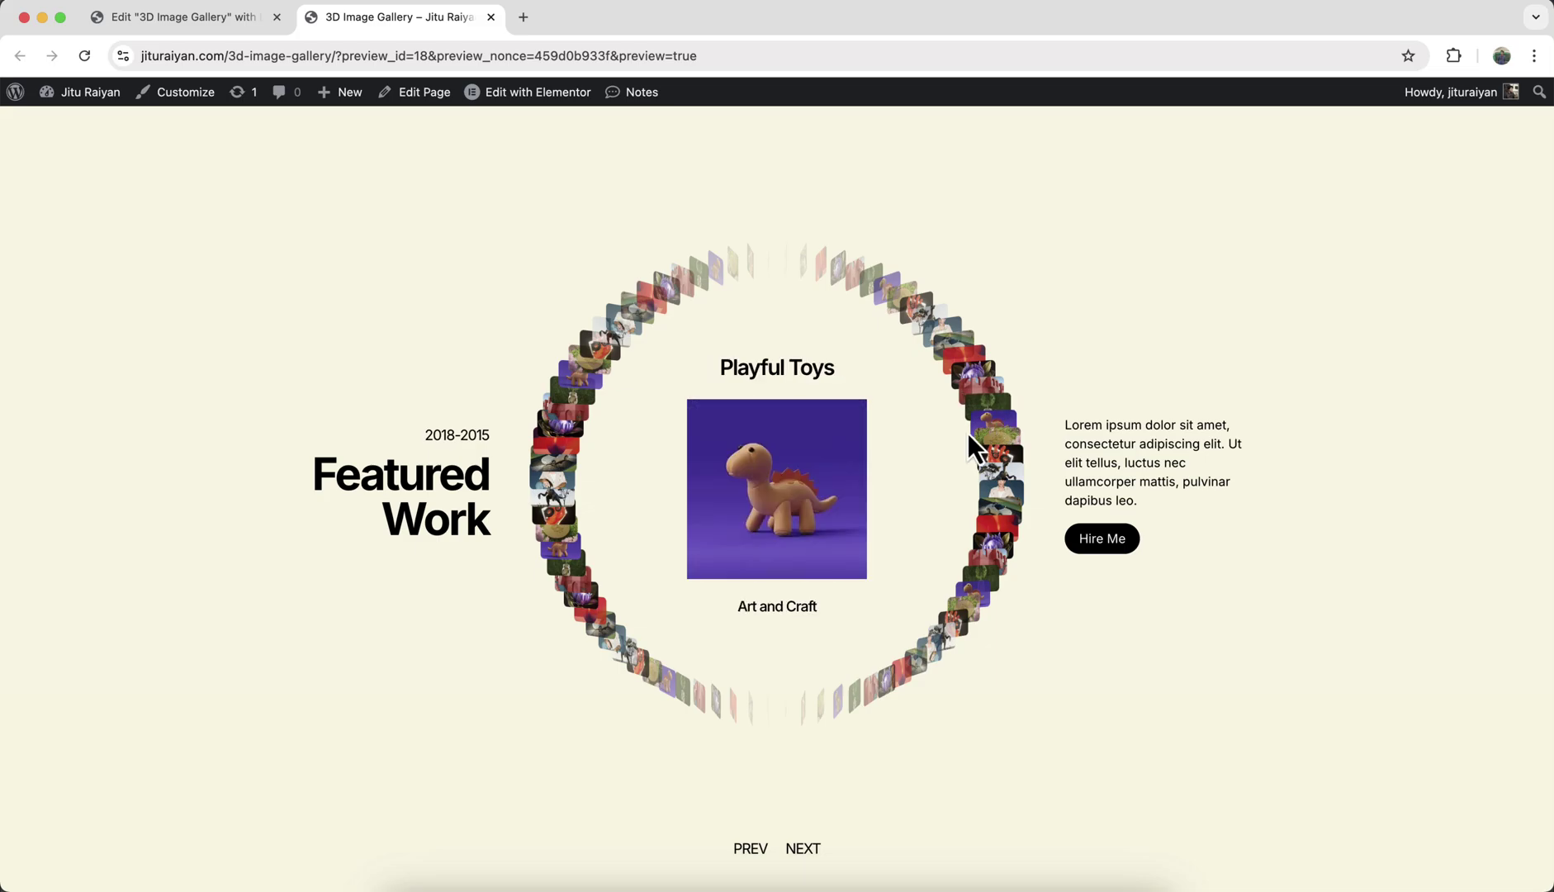
{"action": "left_click", "coordinate": [799, 855]}
{"action": "left_click", "coordinate": [753, 854]}
{"action": "left_click", "coordinate": [754, 855]}
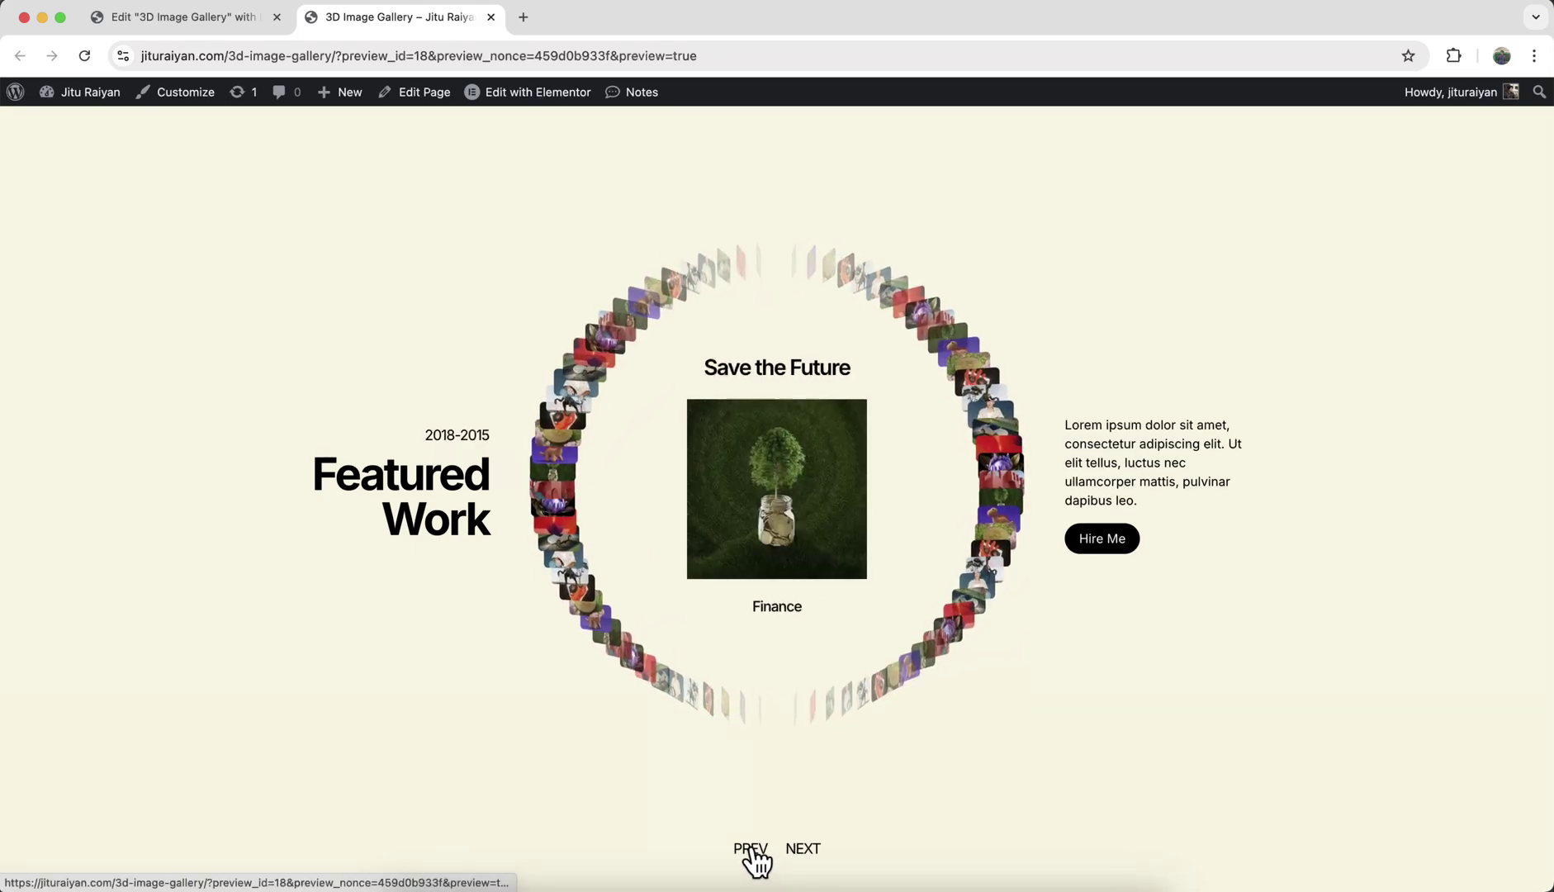
{"action": "left_click", "coordinate": [841, 864]}
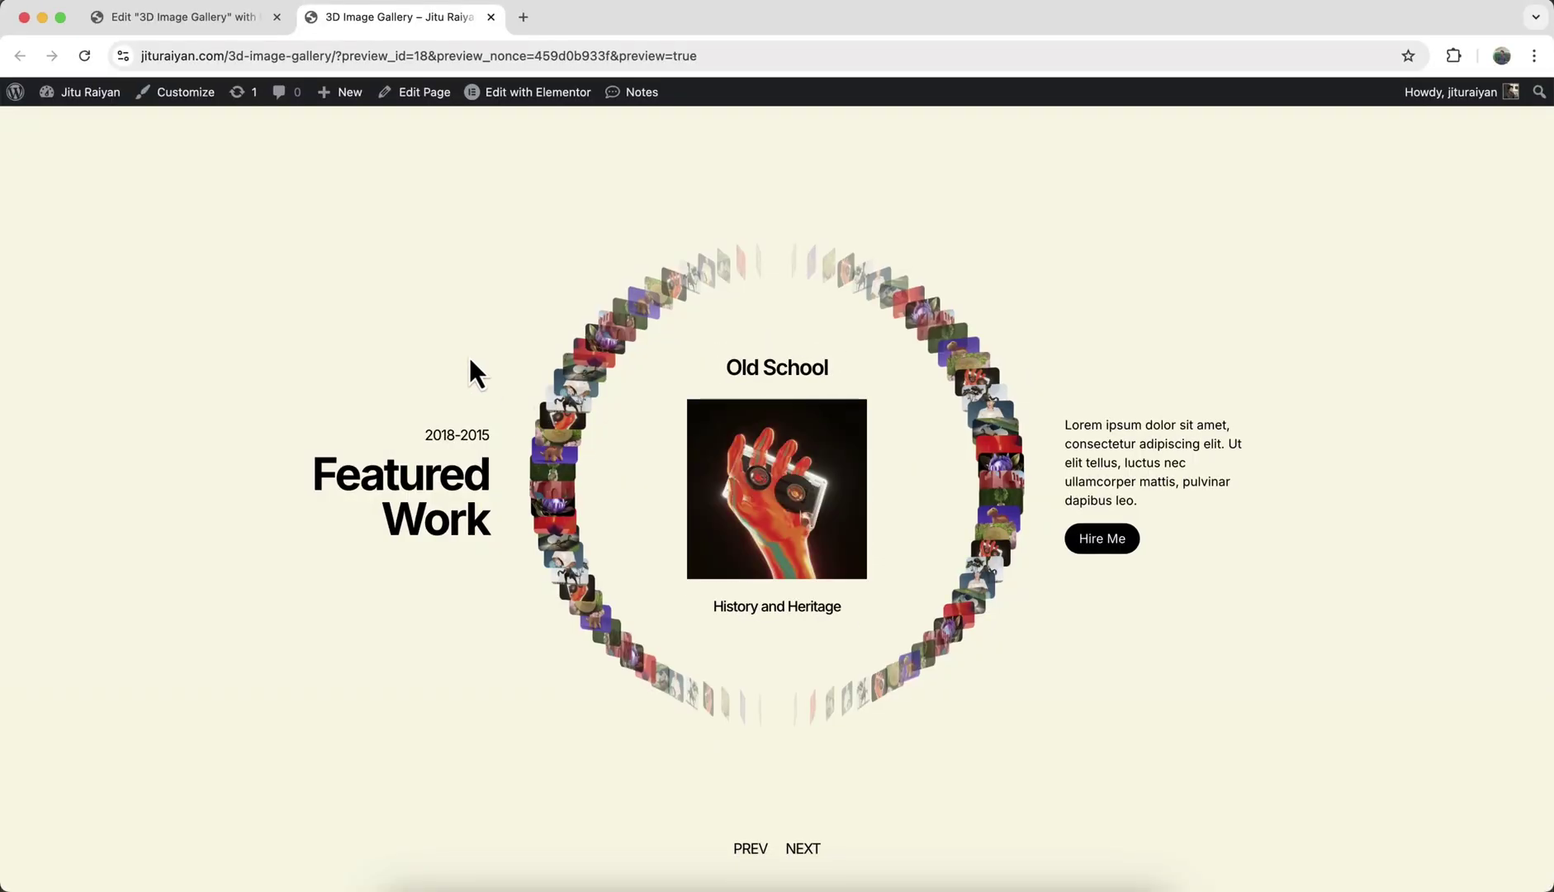
{"action": "left_click", "coordinate": [207, 18]}
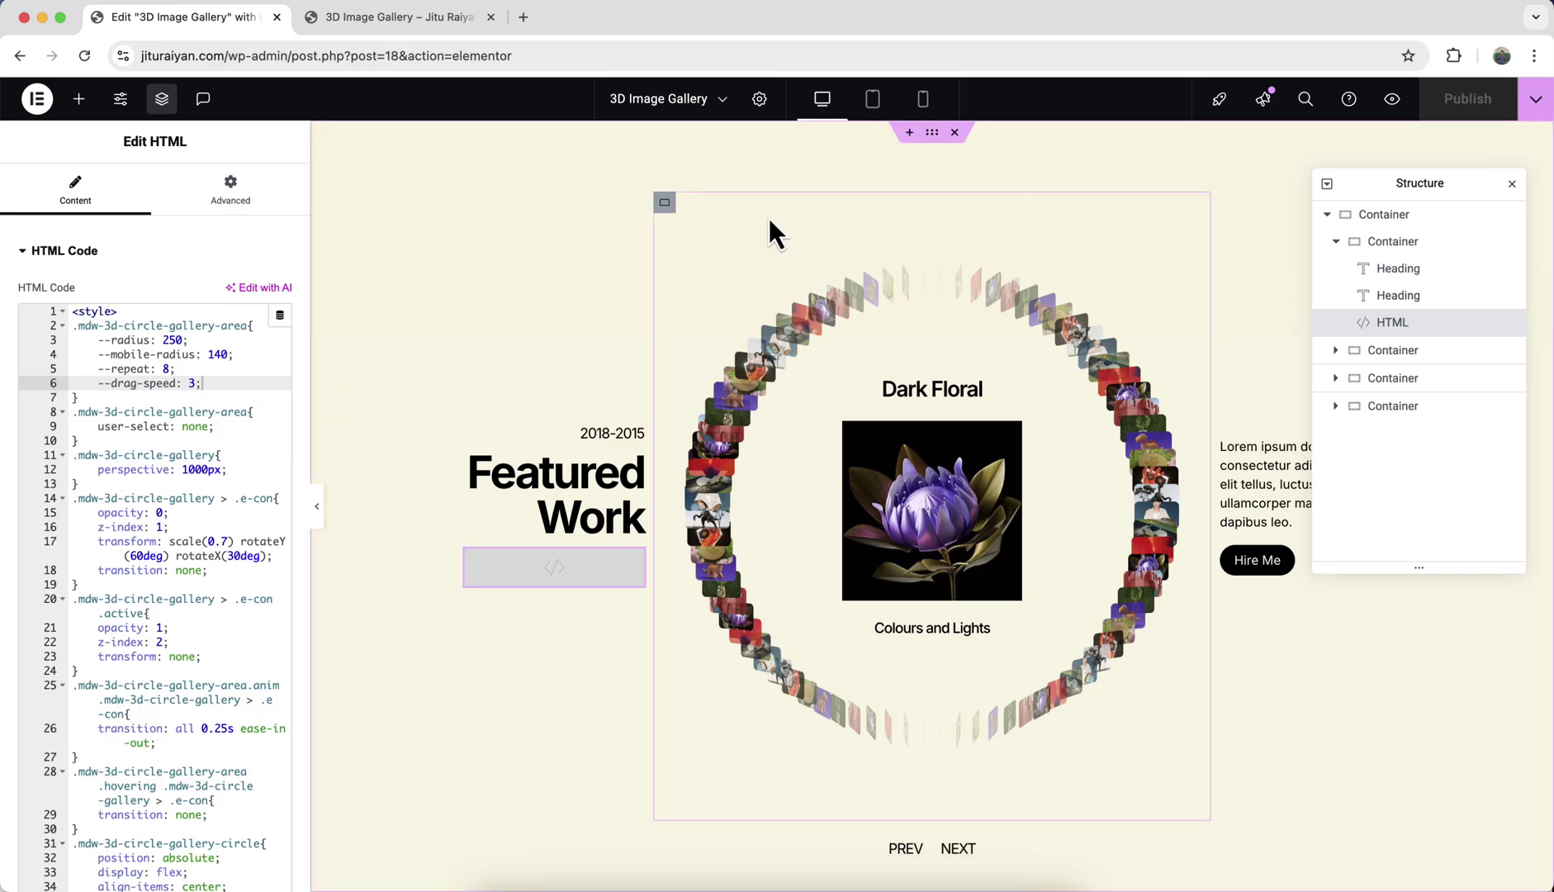
- In Tablet view, set the top section's Direction to Column and Min Height to 0
{"action": "left_click", "coordinate": [873, 100]}
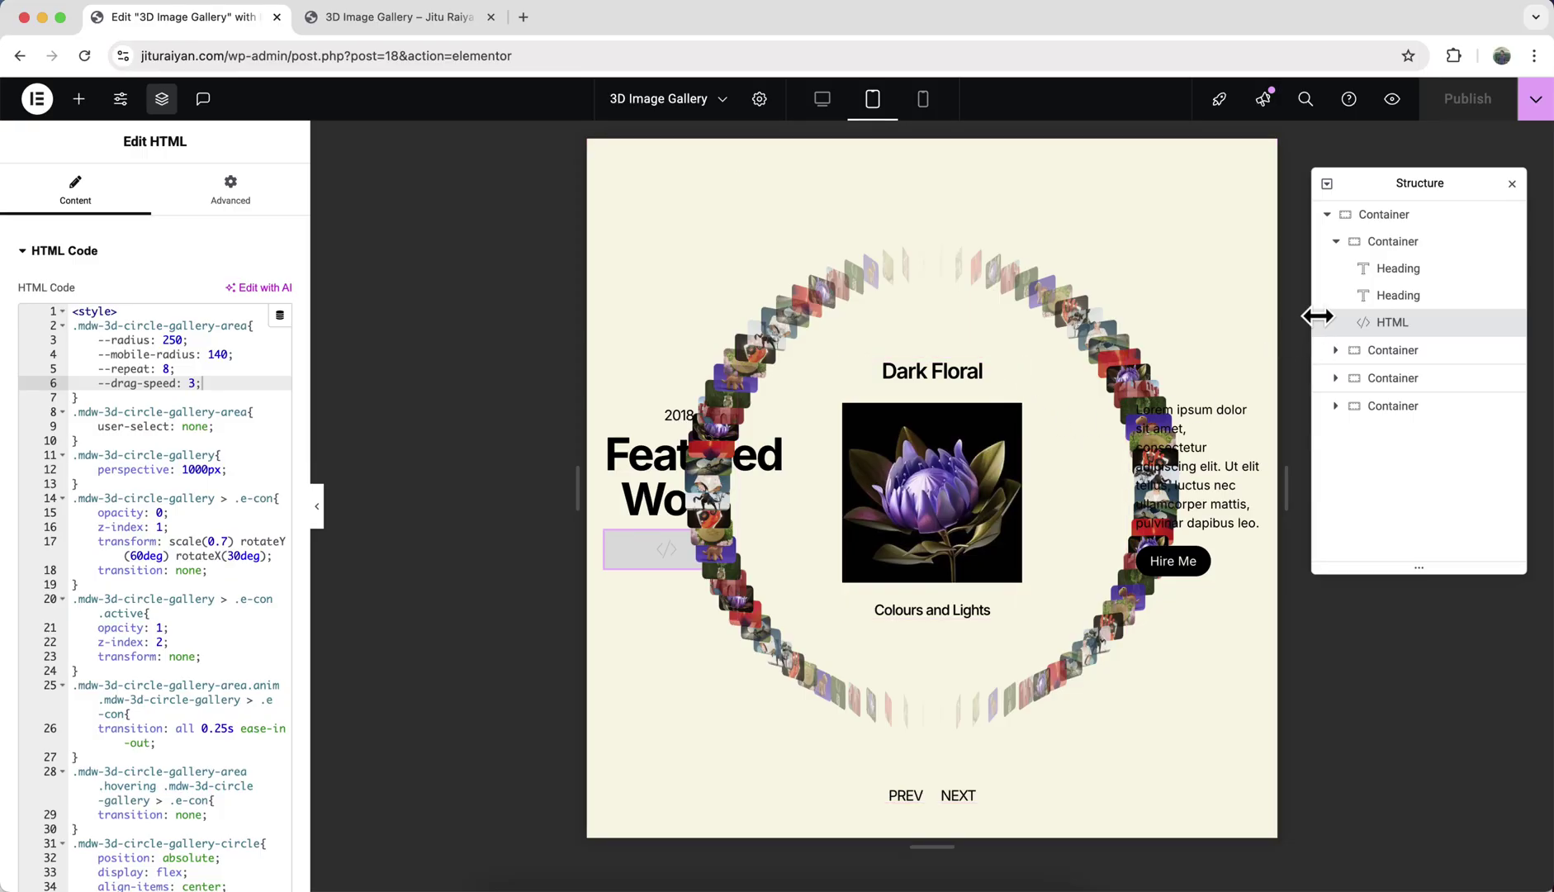
{"action": "left_click", "coordinate": [1381, 217]}
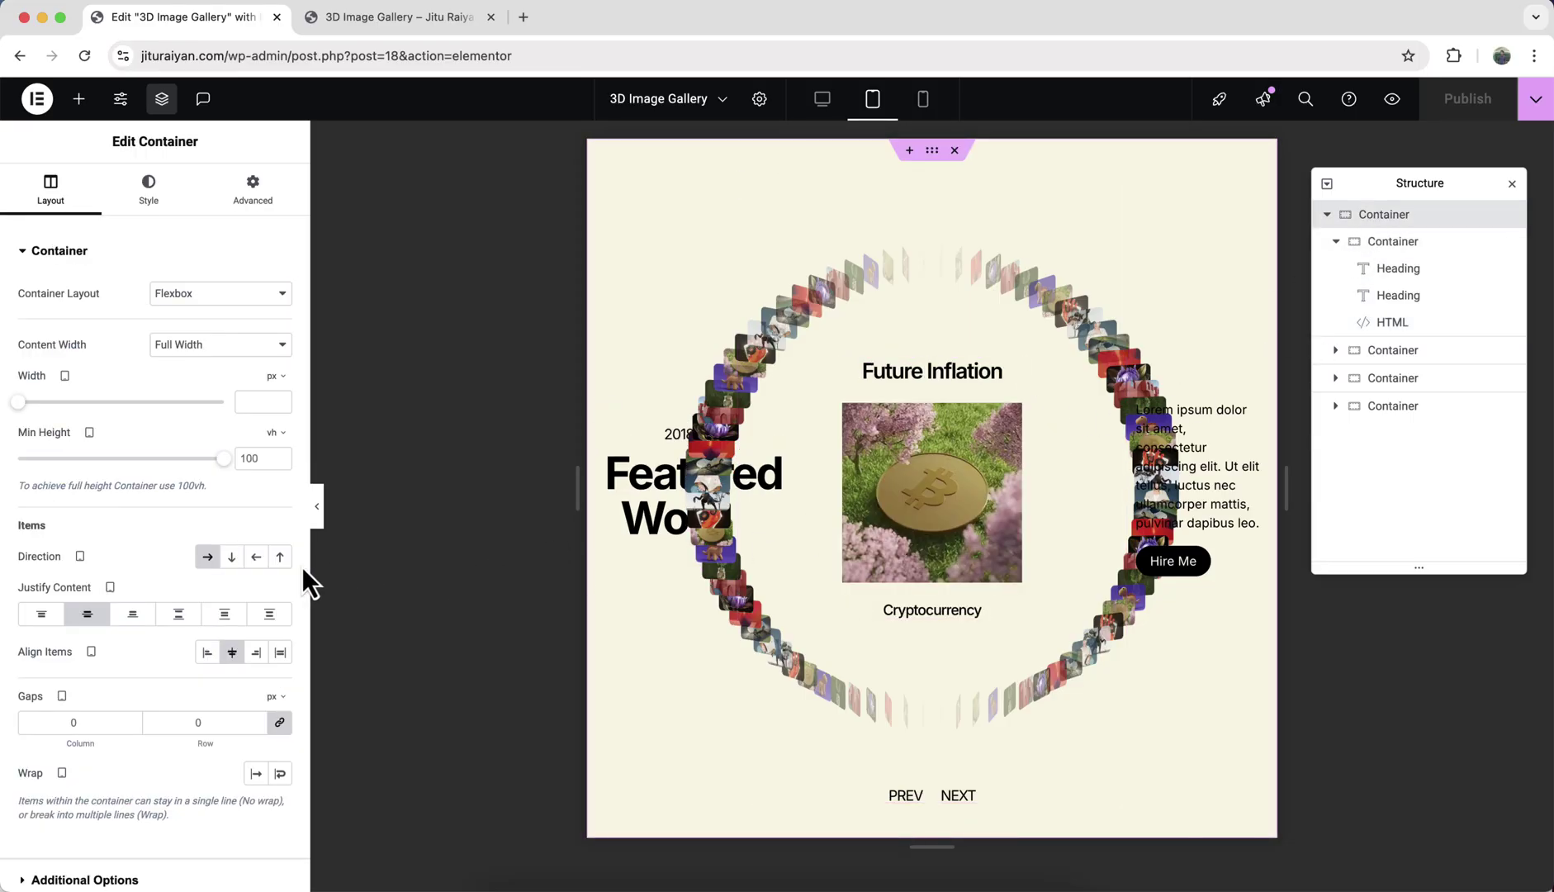
{"action": "left_click", "coordinate": [233, 557]}
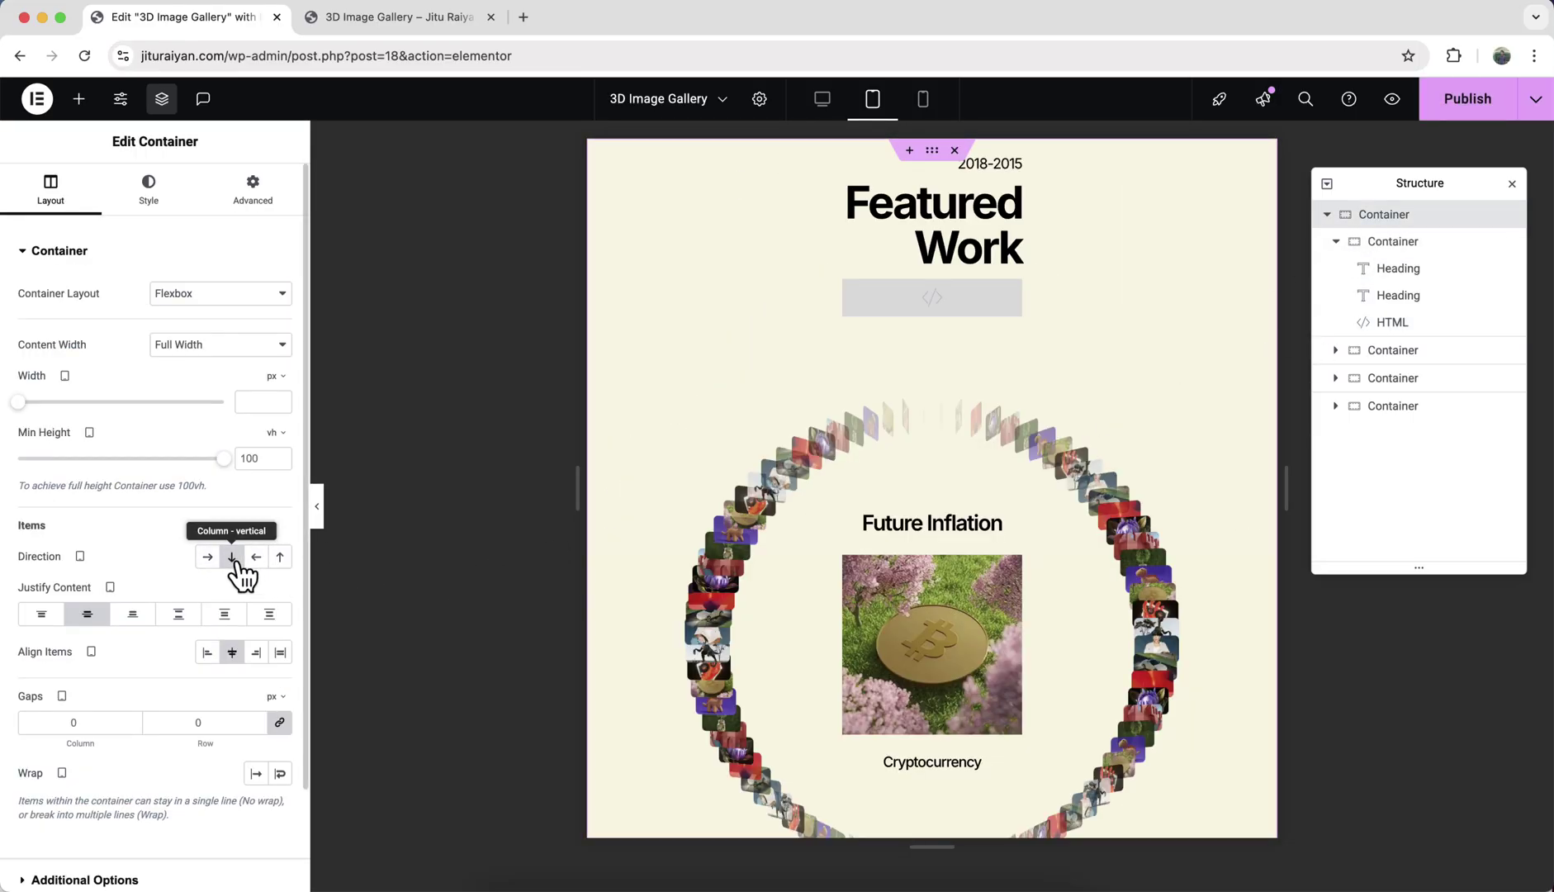
{"action": "left_click", "coordinate": [256, 459]}
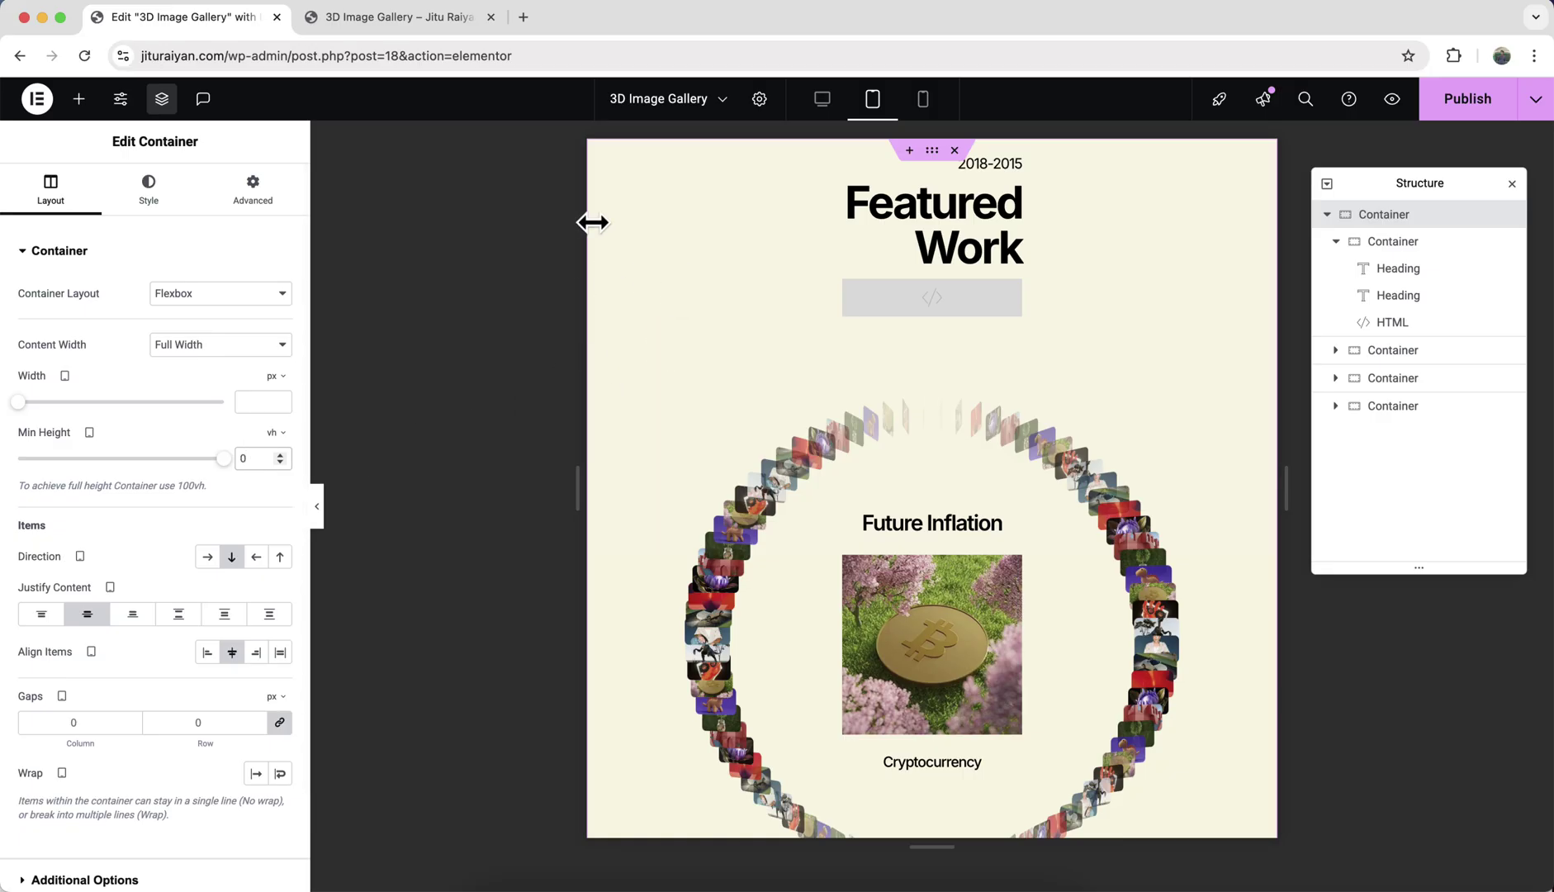
- Unlink the section padding, set top and bottom to 50, and publish
{"action": "left_click", "coordinate": [265, 202]}
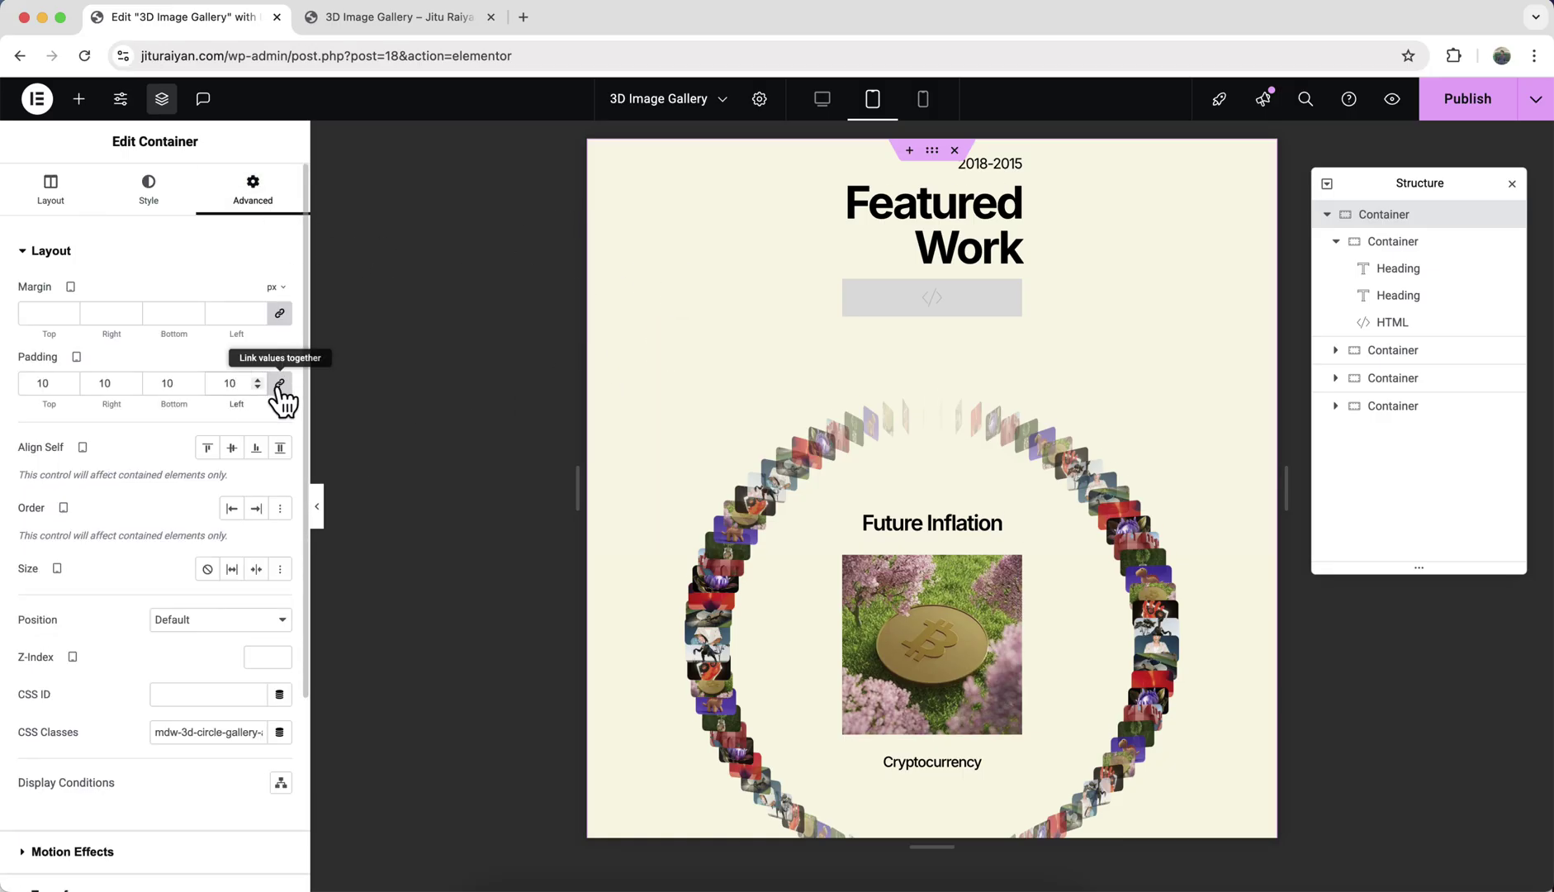
{"action": "left_click", "coordinate": [280, 383]}
{"action": "double_click", "coordinate": [33, 383]}
{"action": "type", "text": "50"}
{"action": "double_click", "coordinate": [169, 383]}
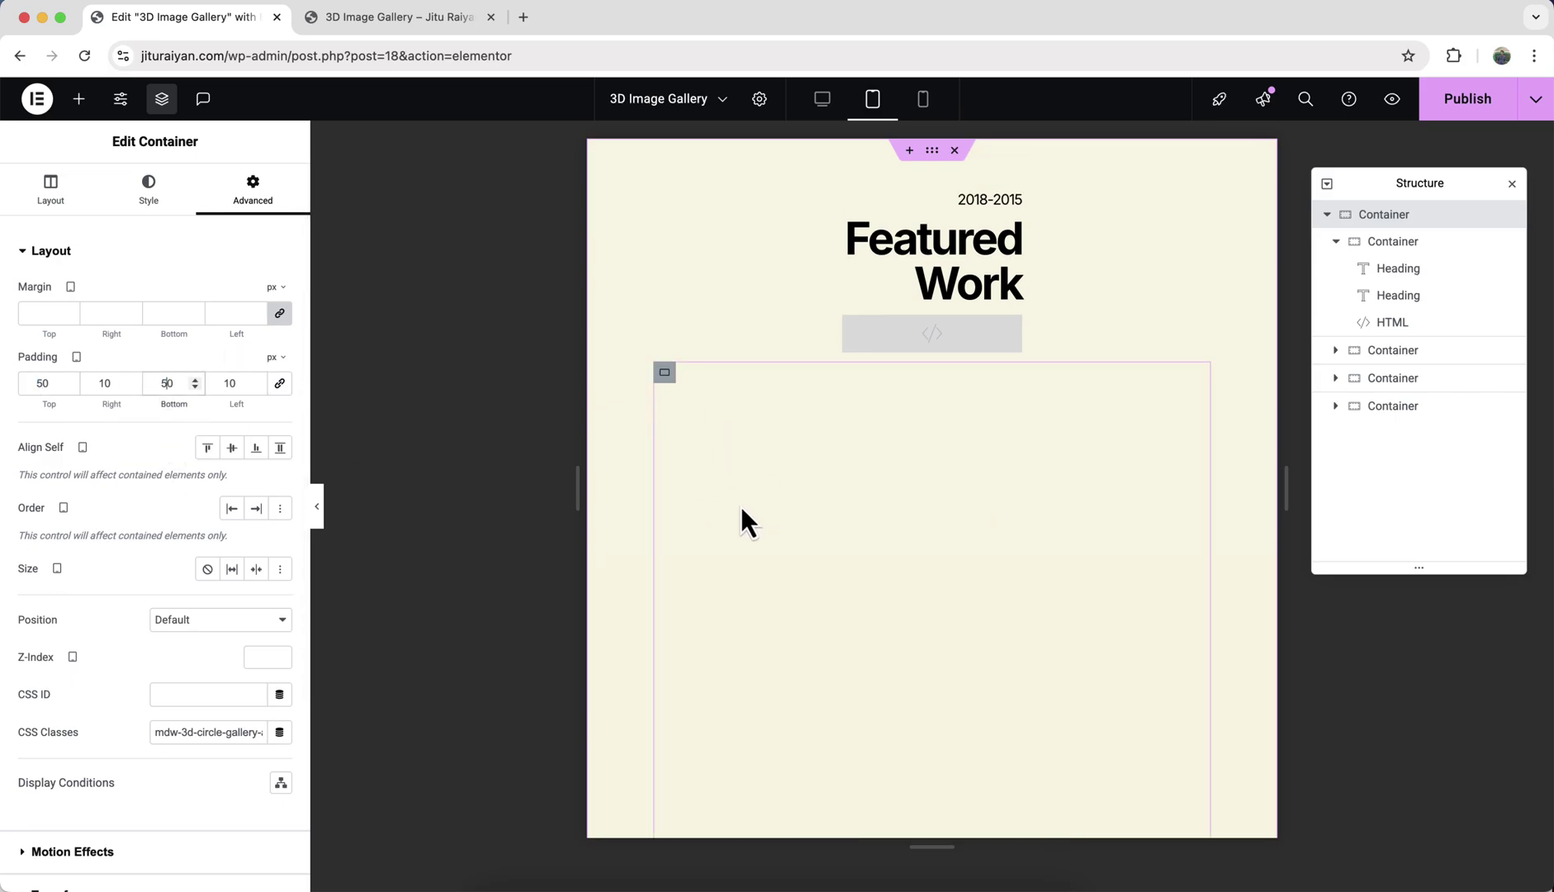
{"action": "scroll", "coordinate": [741, 506], "scroll_direction": "down", "scroll_amount": 3}
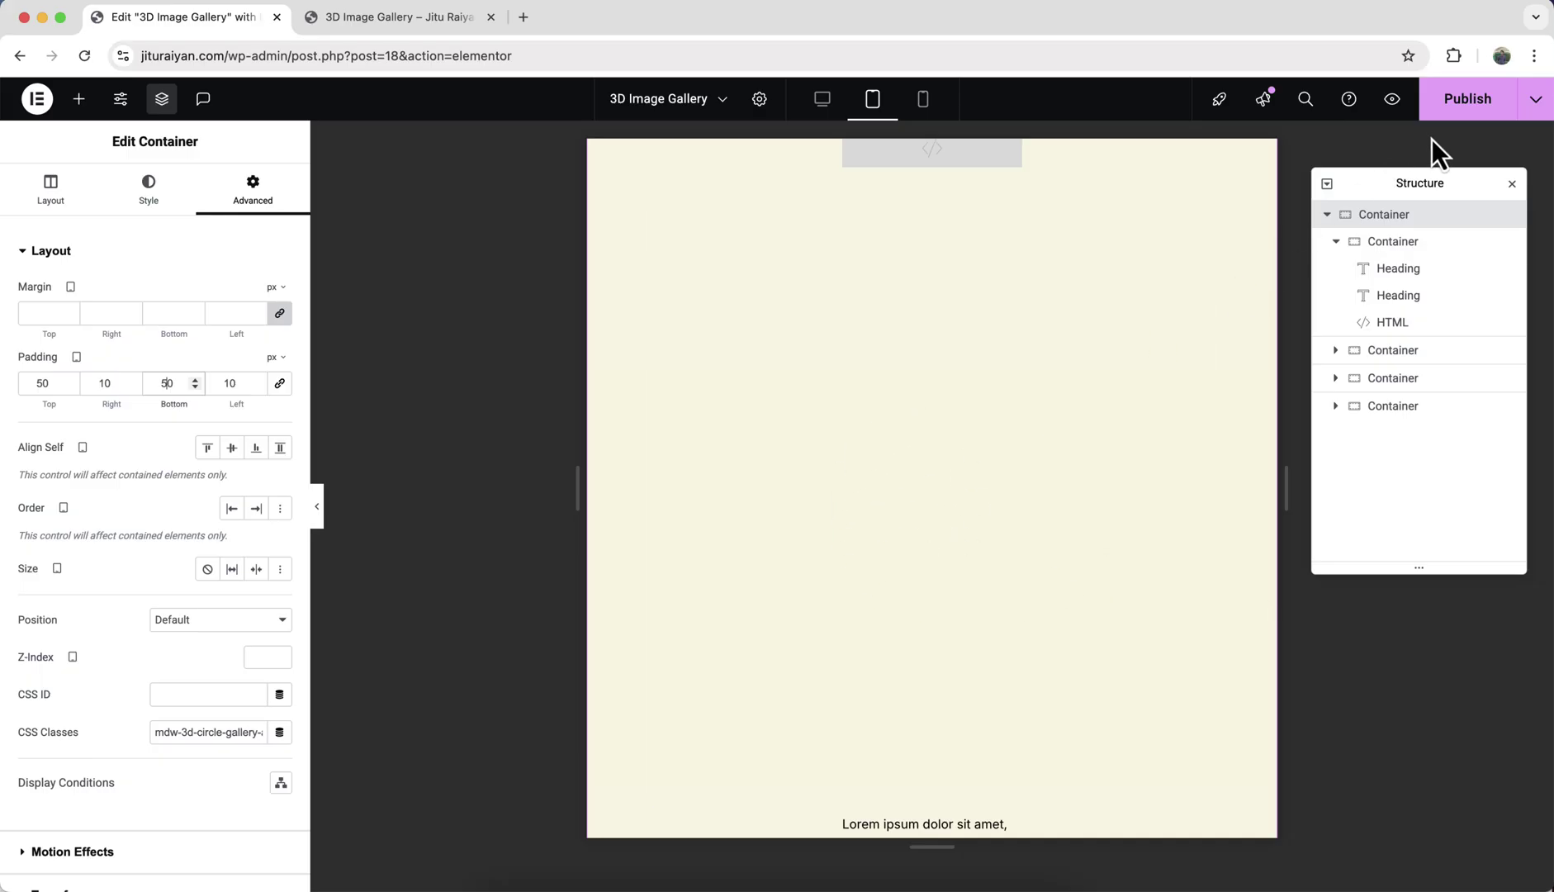
{"action": "left_click", "coordinate": [1455, 117]}
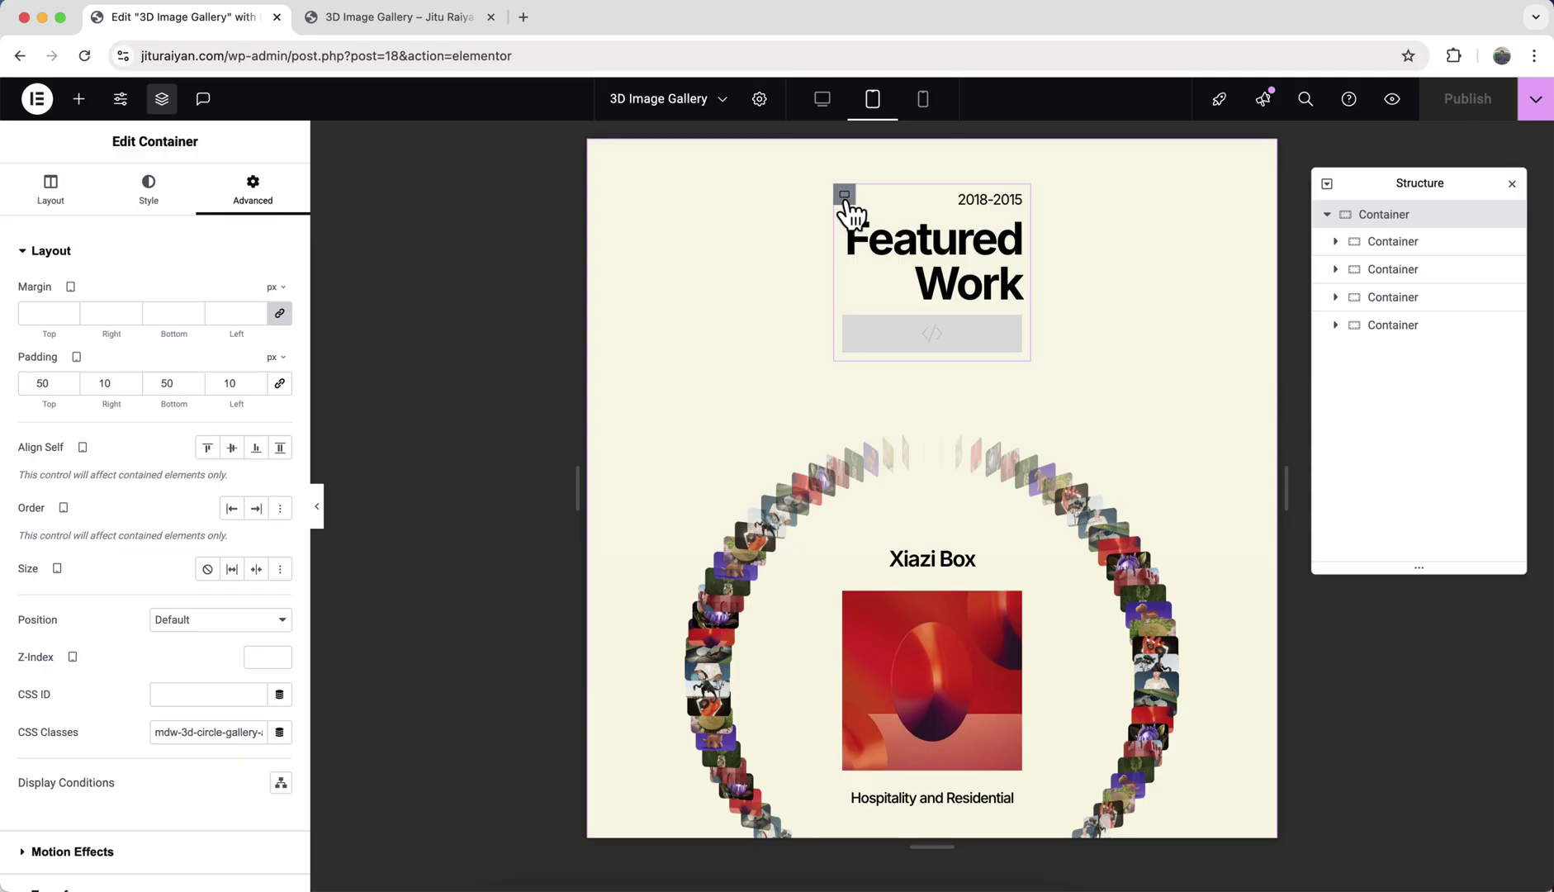
- Set the Featured Work heading container width to 400 and centre both headings
{"action": "left_click", "coordinate": [844, 196]}
{"action": "double_click", "coordinate": [264, 401]}
{"action": "type", "text": "400"}
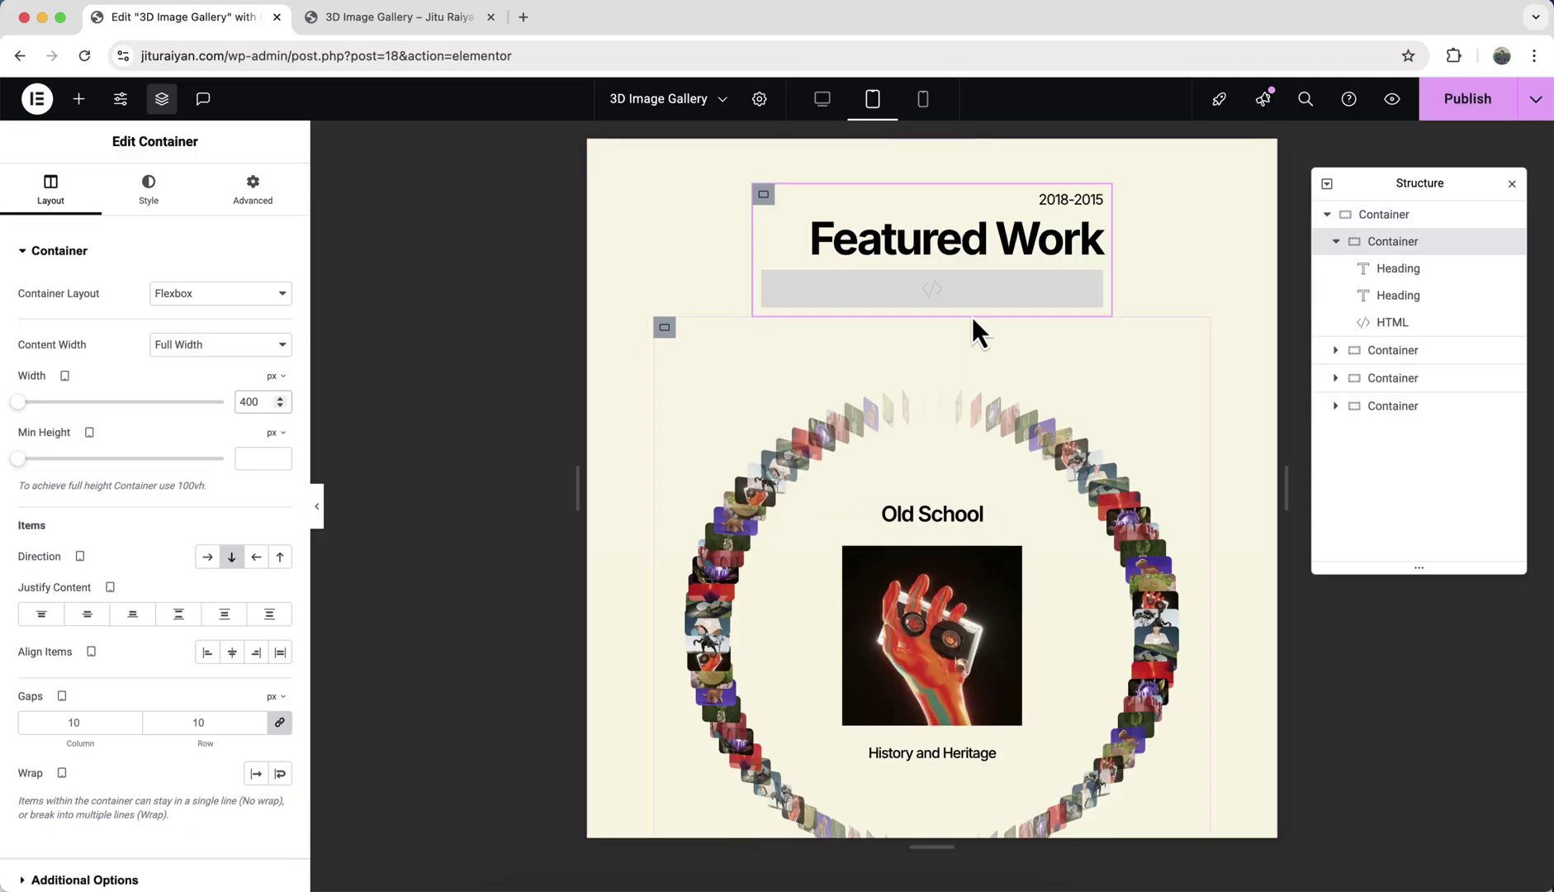
{"action": "left_click", "coordinate": [978, 207]}
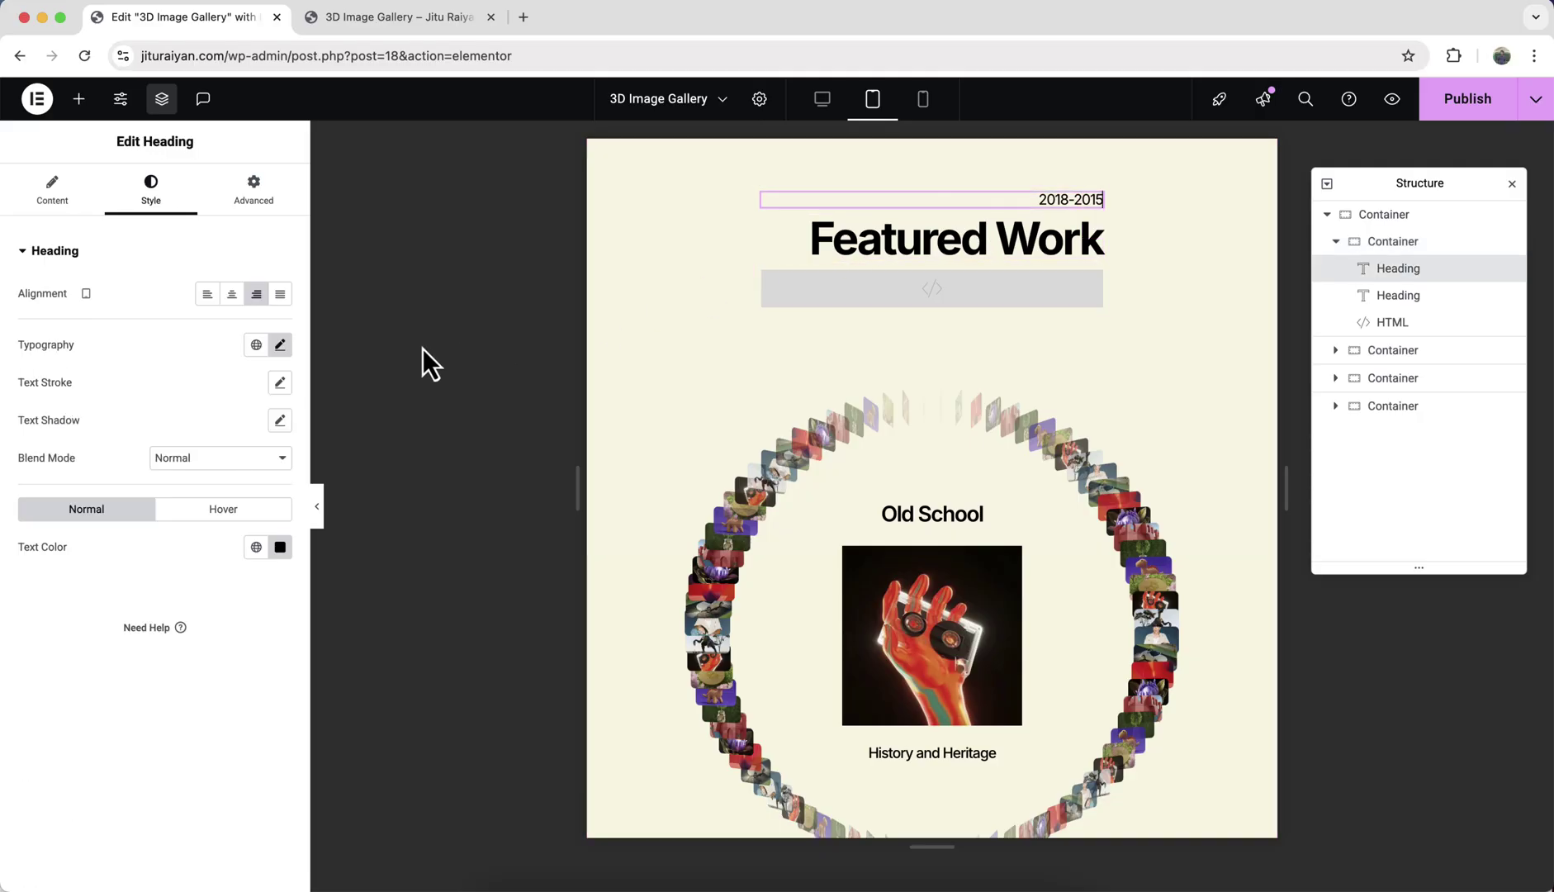
{"action": "left_click", "coordinate": [232, 294]}
{"action": "left_click", "coordinate": [852, 258]}
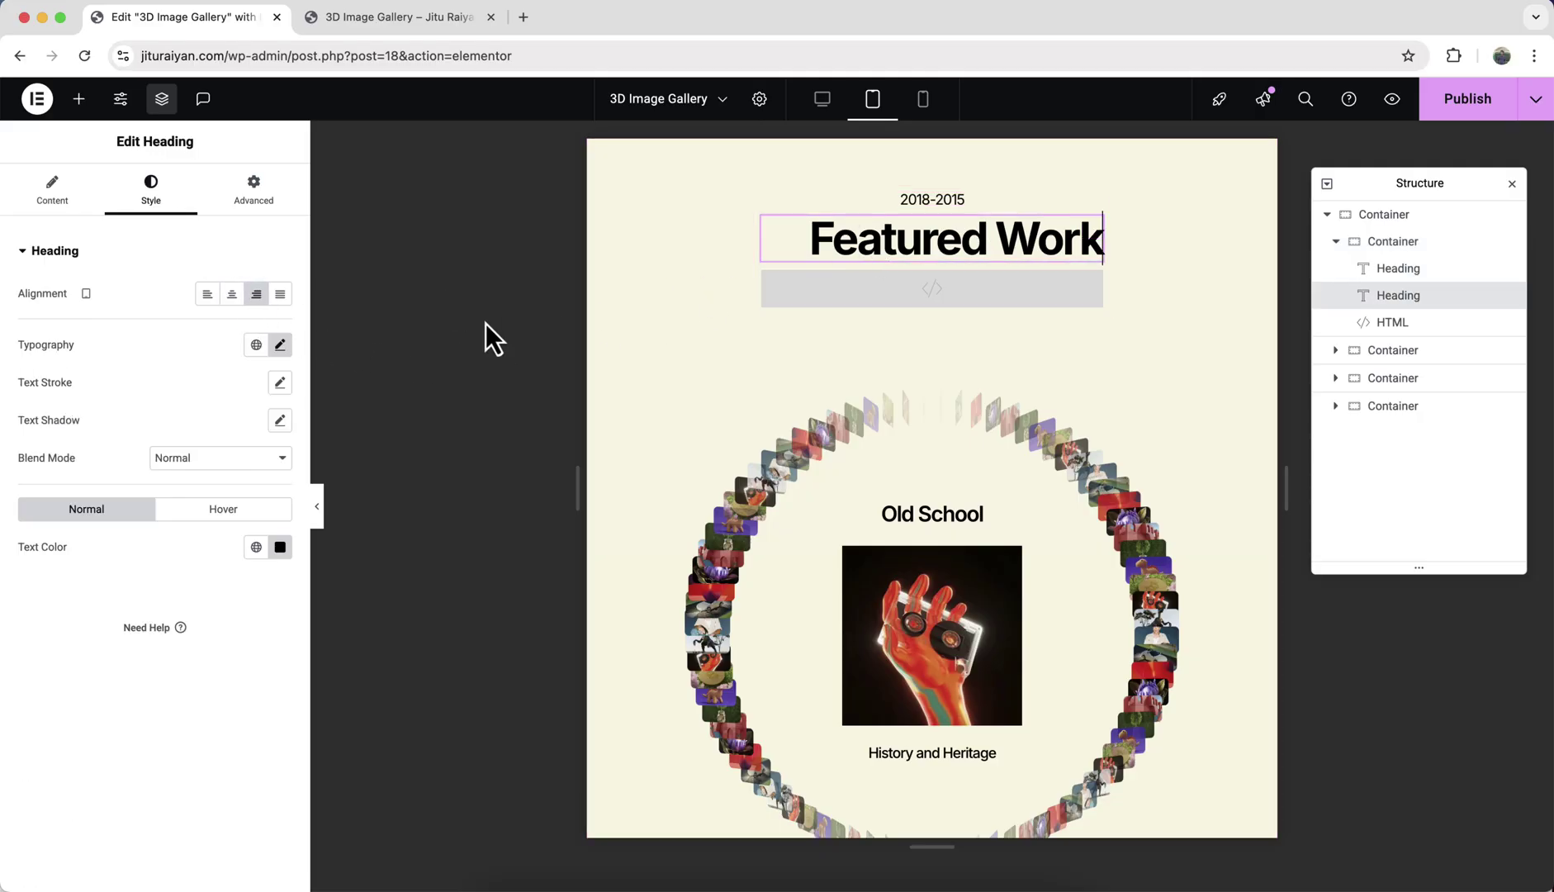
{"action": "left_click", "coordinate": [232, 294]}
- Set the gallery container's tablet Min Height to 600
{"action": "scroll", "coordinate": [692, 429], "scroll_direction": "down", "scroll_amount": 3}
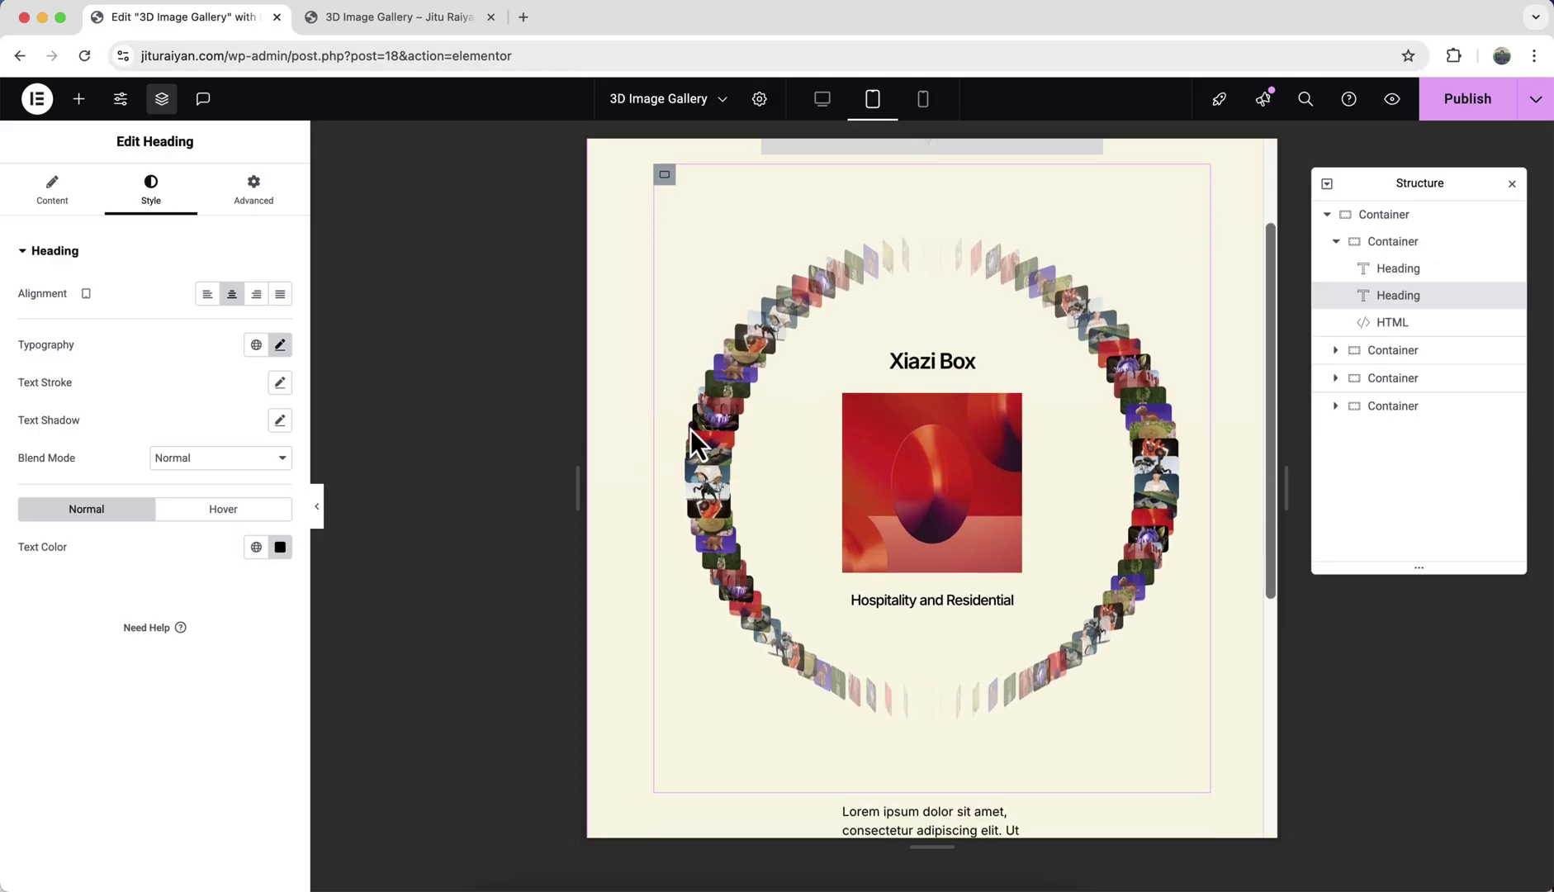
{"action": "scroll", "coordinate": [652, 710], "scroll_direction": "up", "scroll_amount": 3}
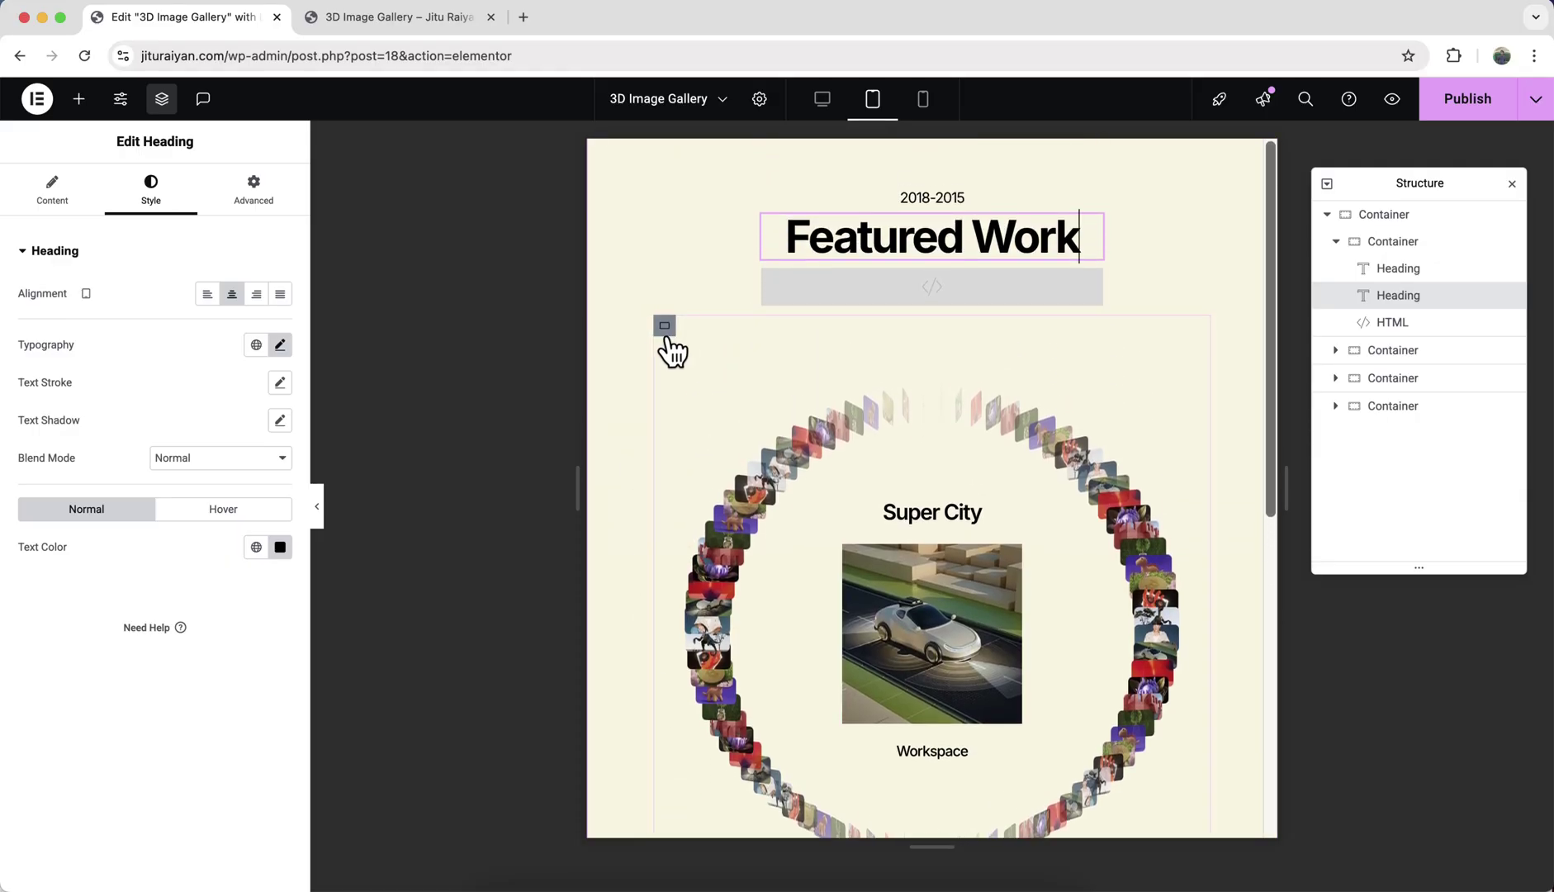
{"action": "left_click", "coordinate": [665, 325]}
{"action": "double_click", "coordinate": [250, 459]}
{"action": "type", "text": "600"}
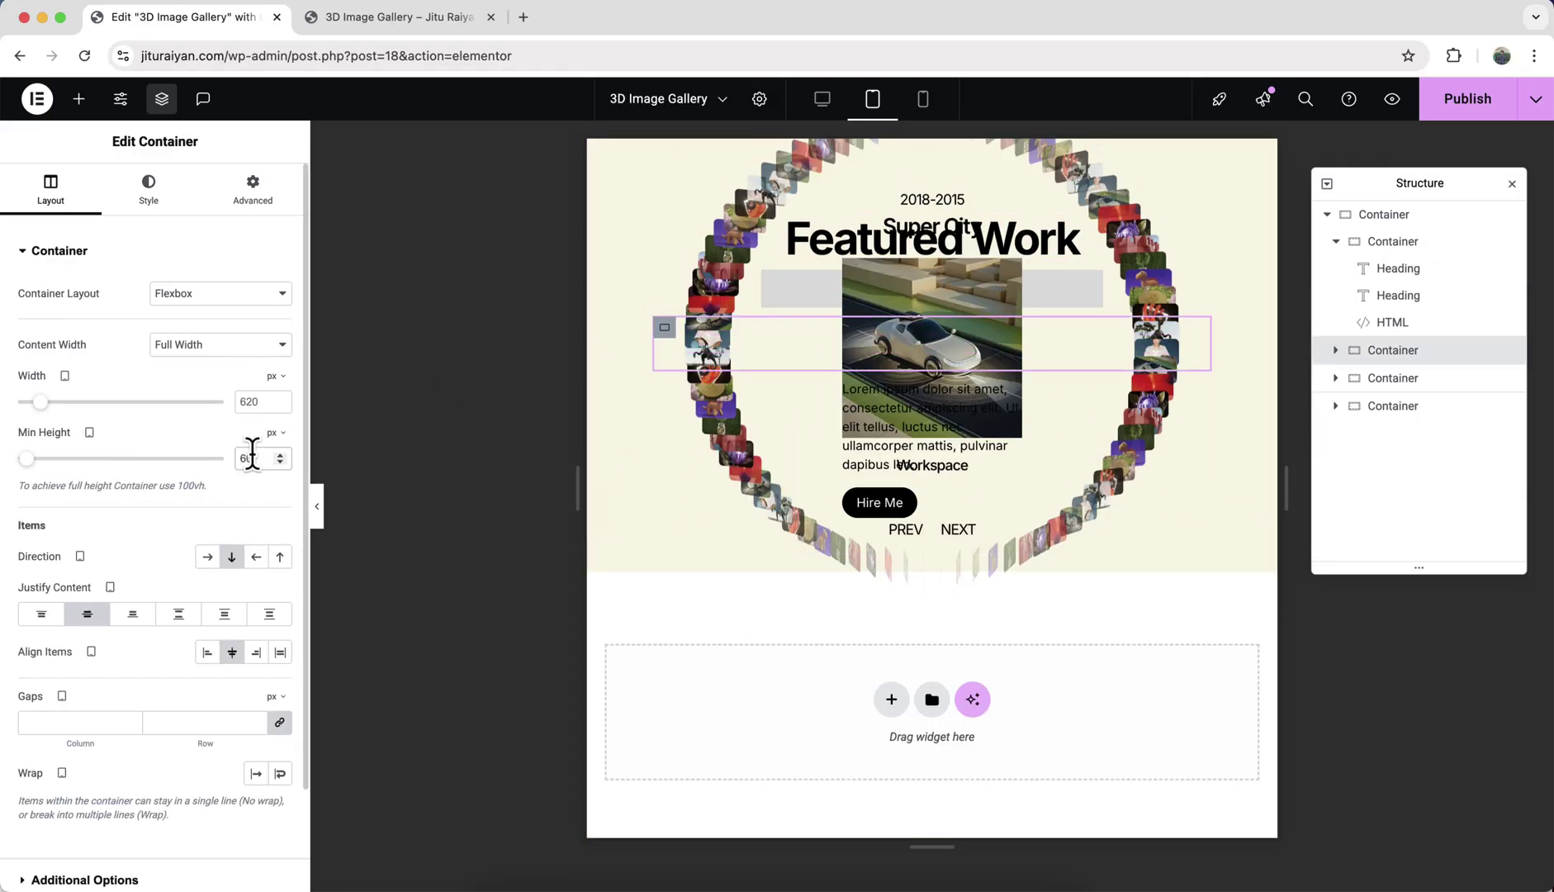
- Set the text container width to 400 and centre the Lorem ipsum text and Hire Me button
{"action": "scroll", "coordinate": [645, 565], "scroll_direction": "down", "scroll_amount": 5}
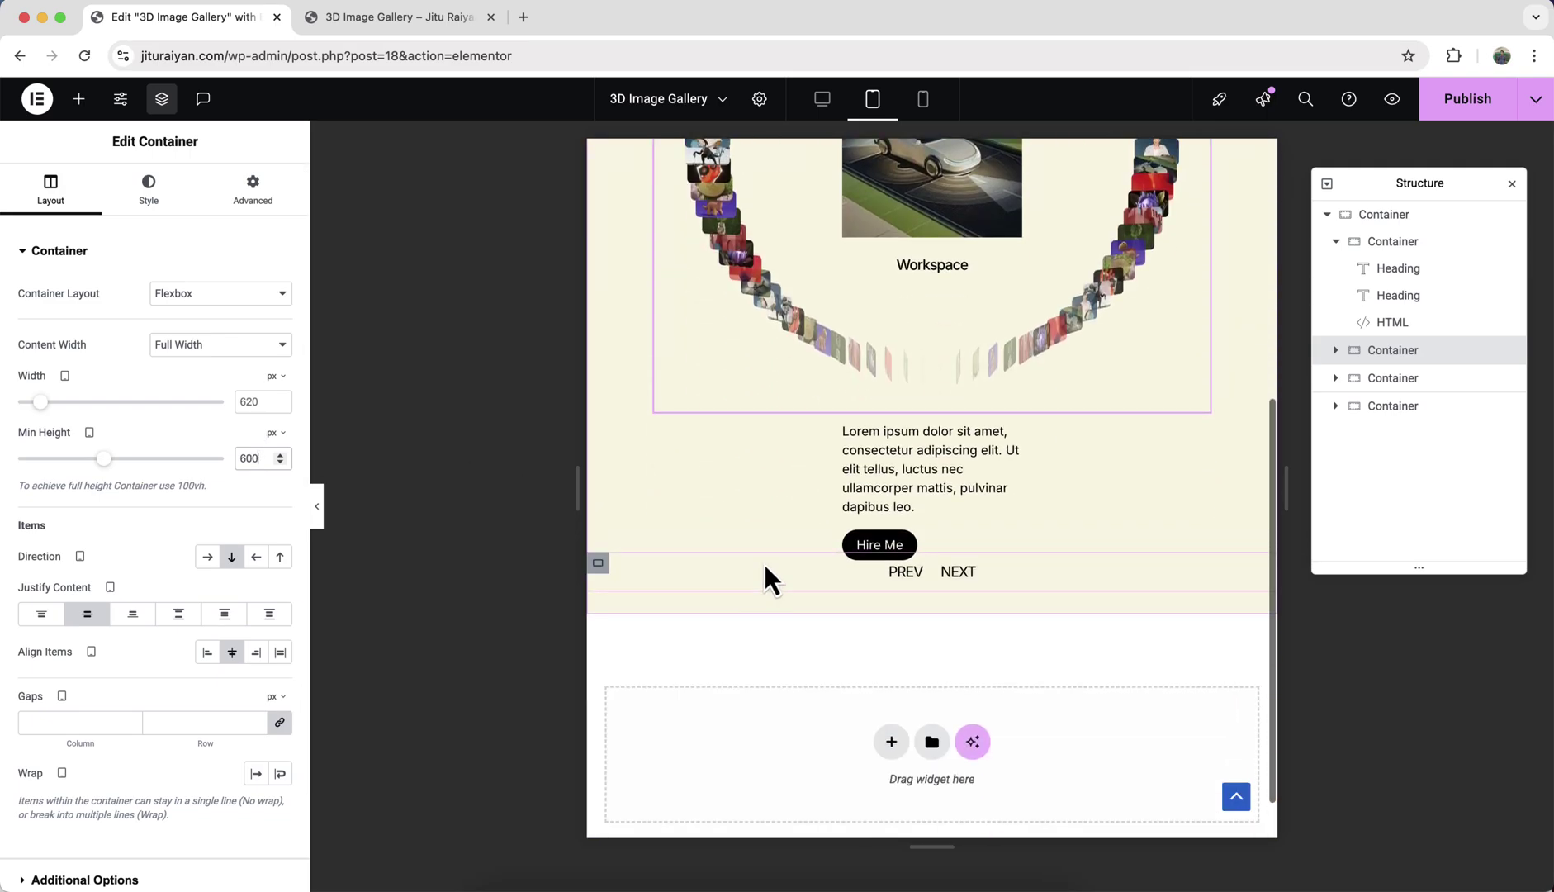
{"action": "left_click", "coordinate": [844, 425]}
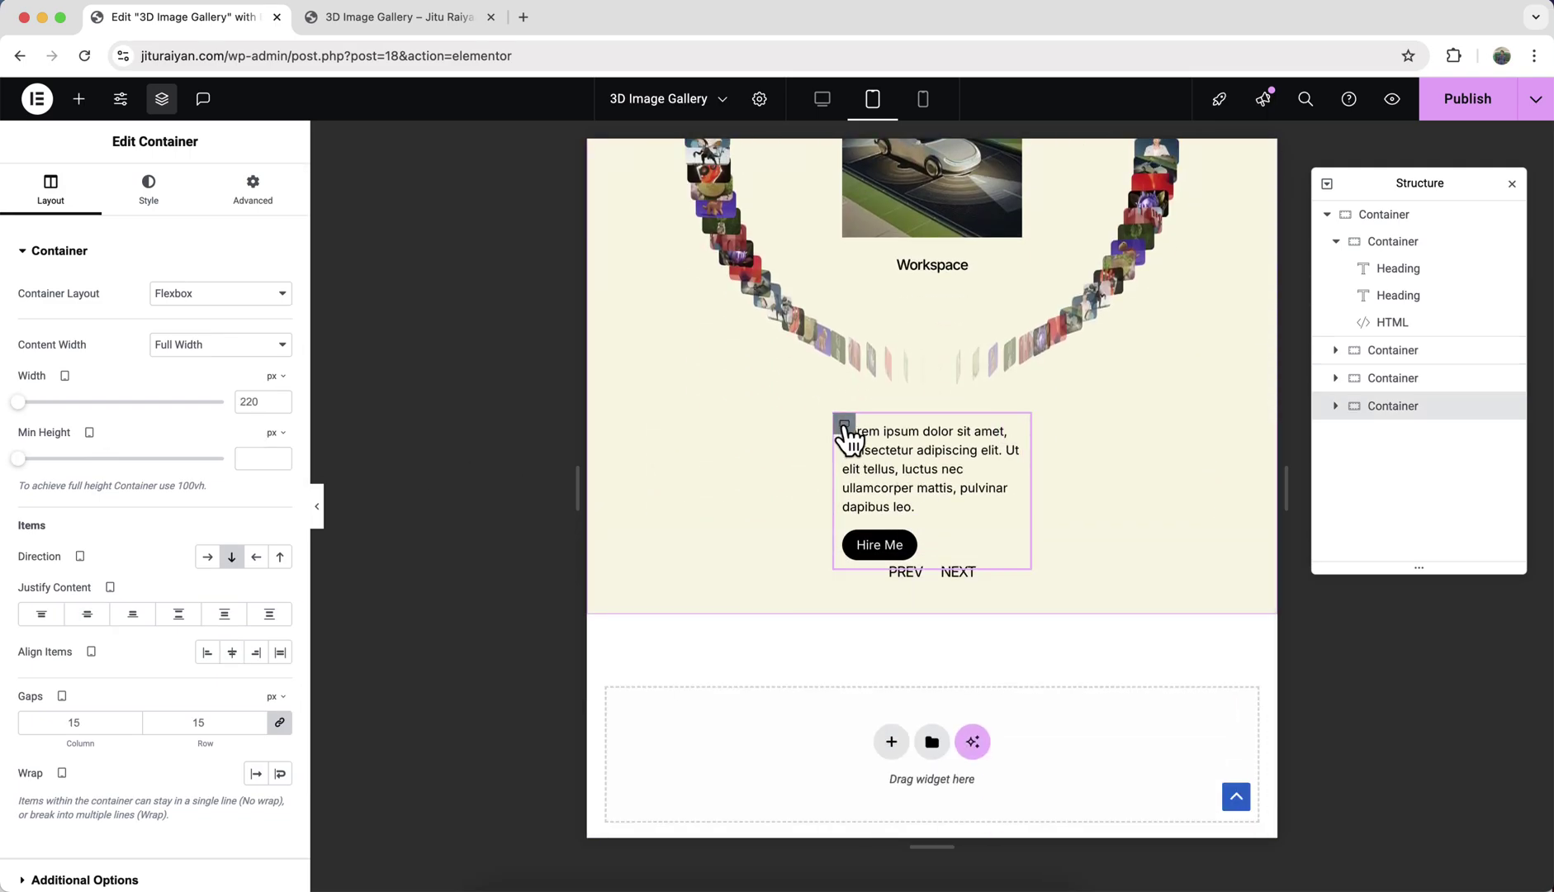
{"action": "double_click", "coordinate": [249, 401]}
{"action": "type", "text": "400"}
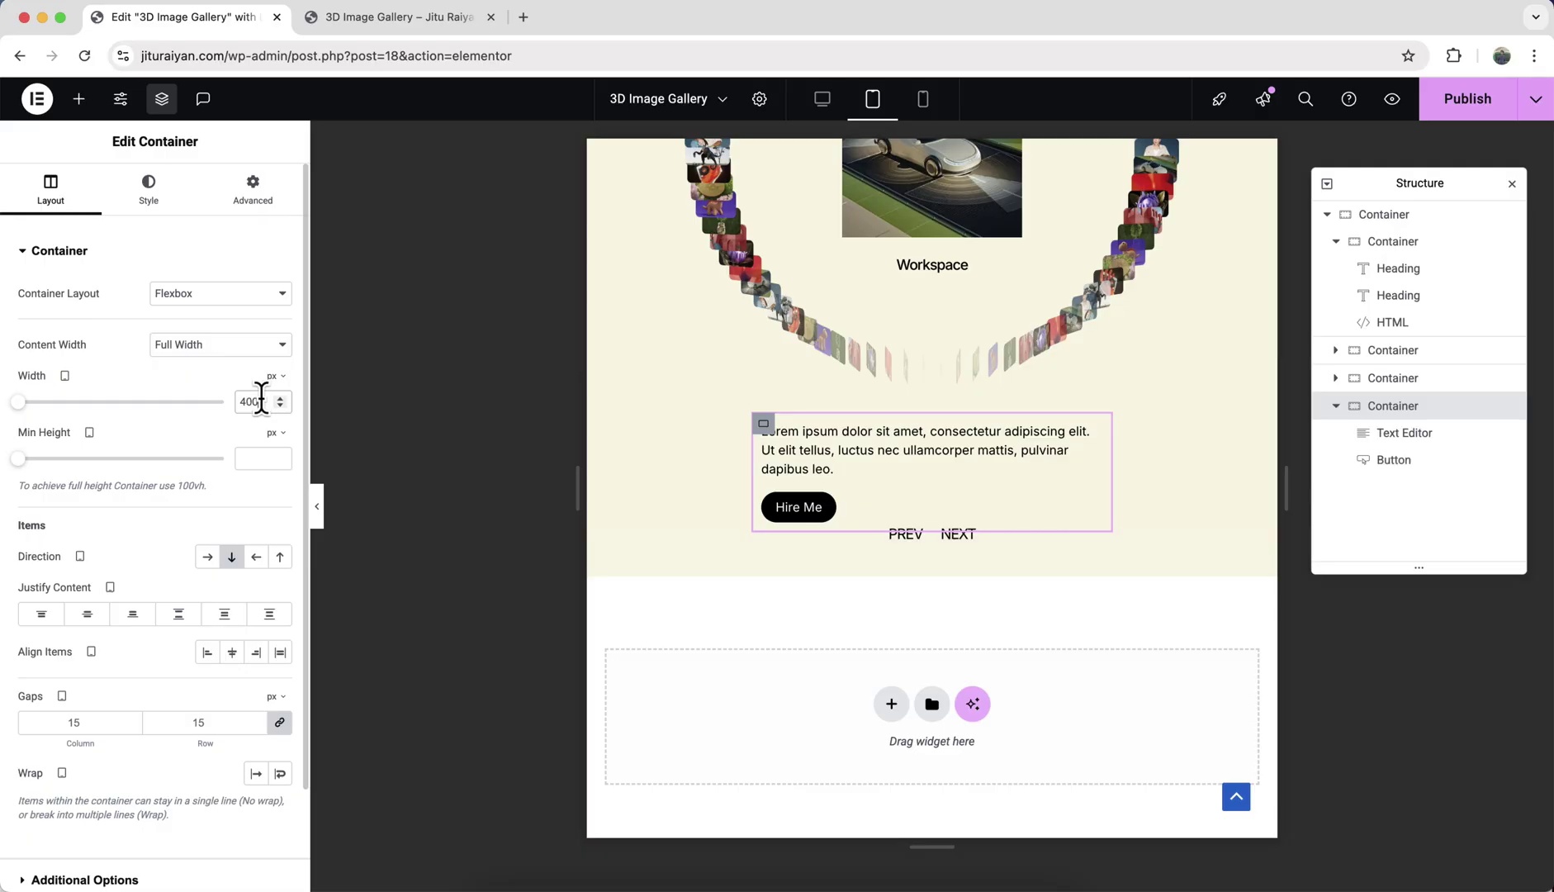
{"action": "left_click", "coordinate": [791, 450]}
{"action": "left_click", "coordinate": [232, 294]}
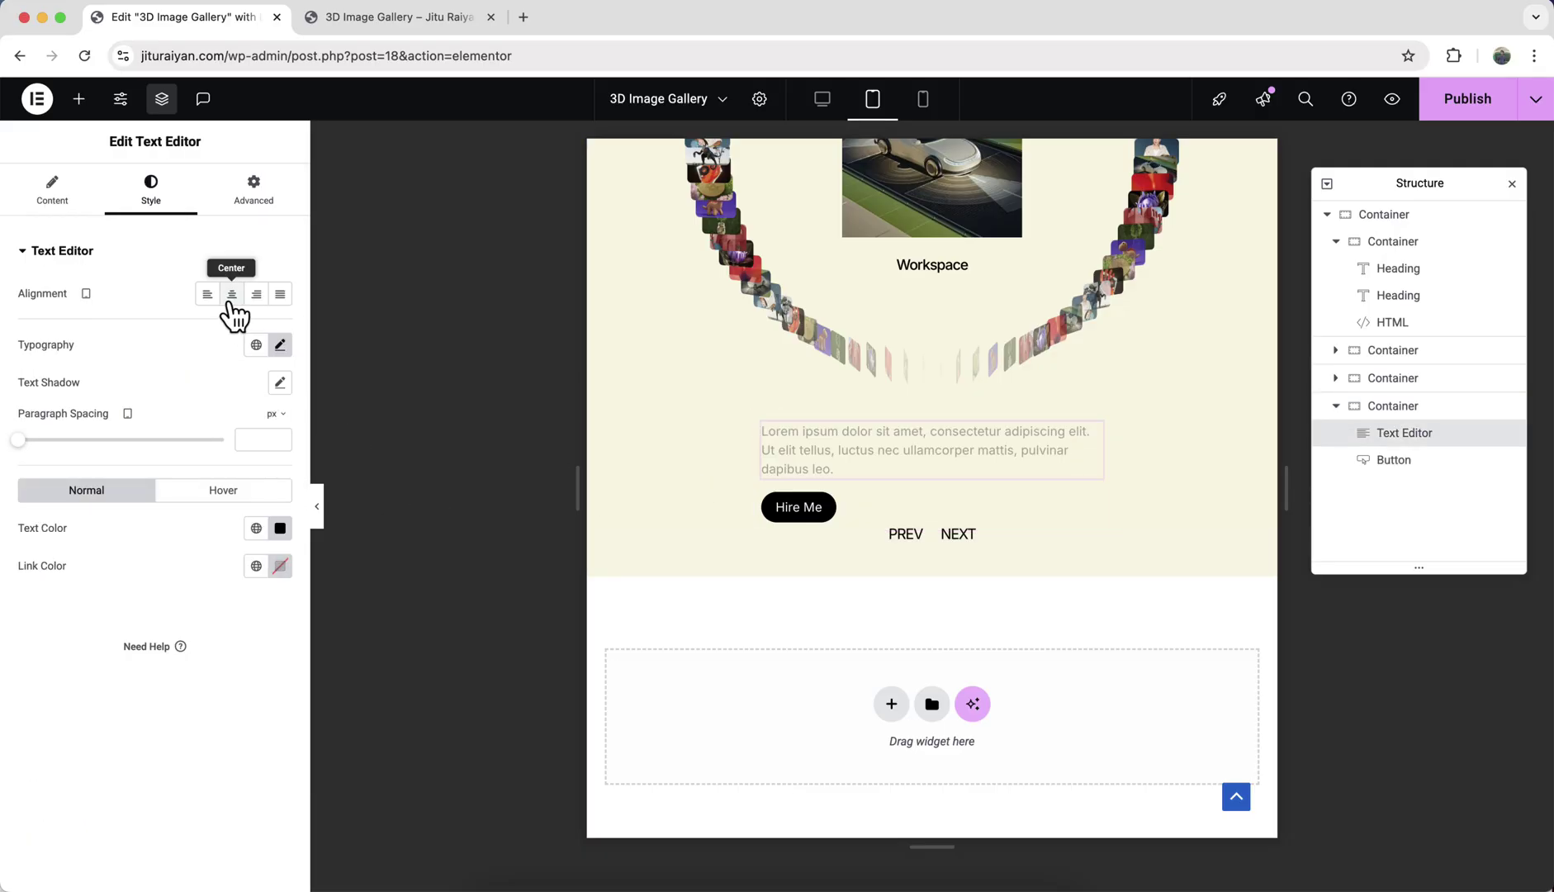
{"action": "left_click", "coordinate": [839, 507]}
{"action": "left_click", "coordinate": [232, 294]}
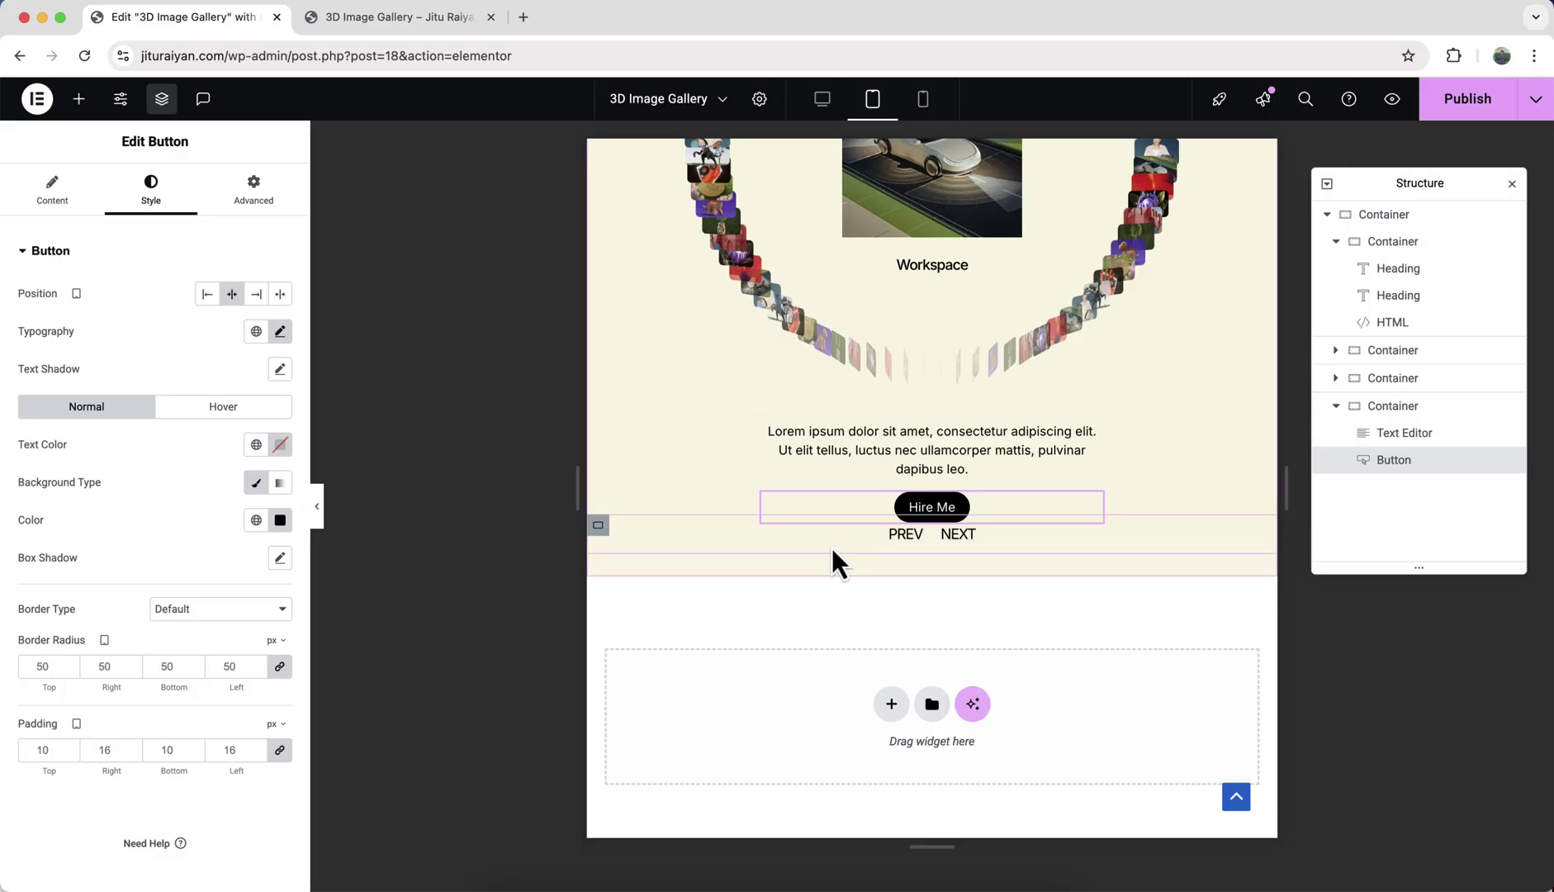
- Keep the PREV/NEXT container's Position set to Absolute
{"action": "left_click", "coordinate": [601, 527]}
{"action": "left_click", "coordinate": [249, 195]}
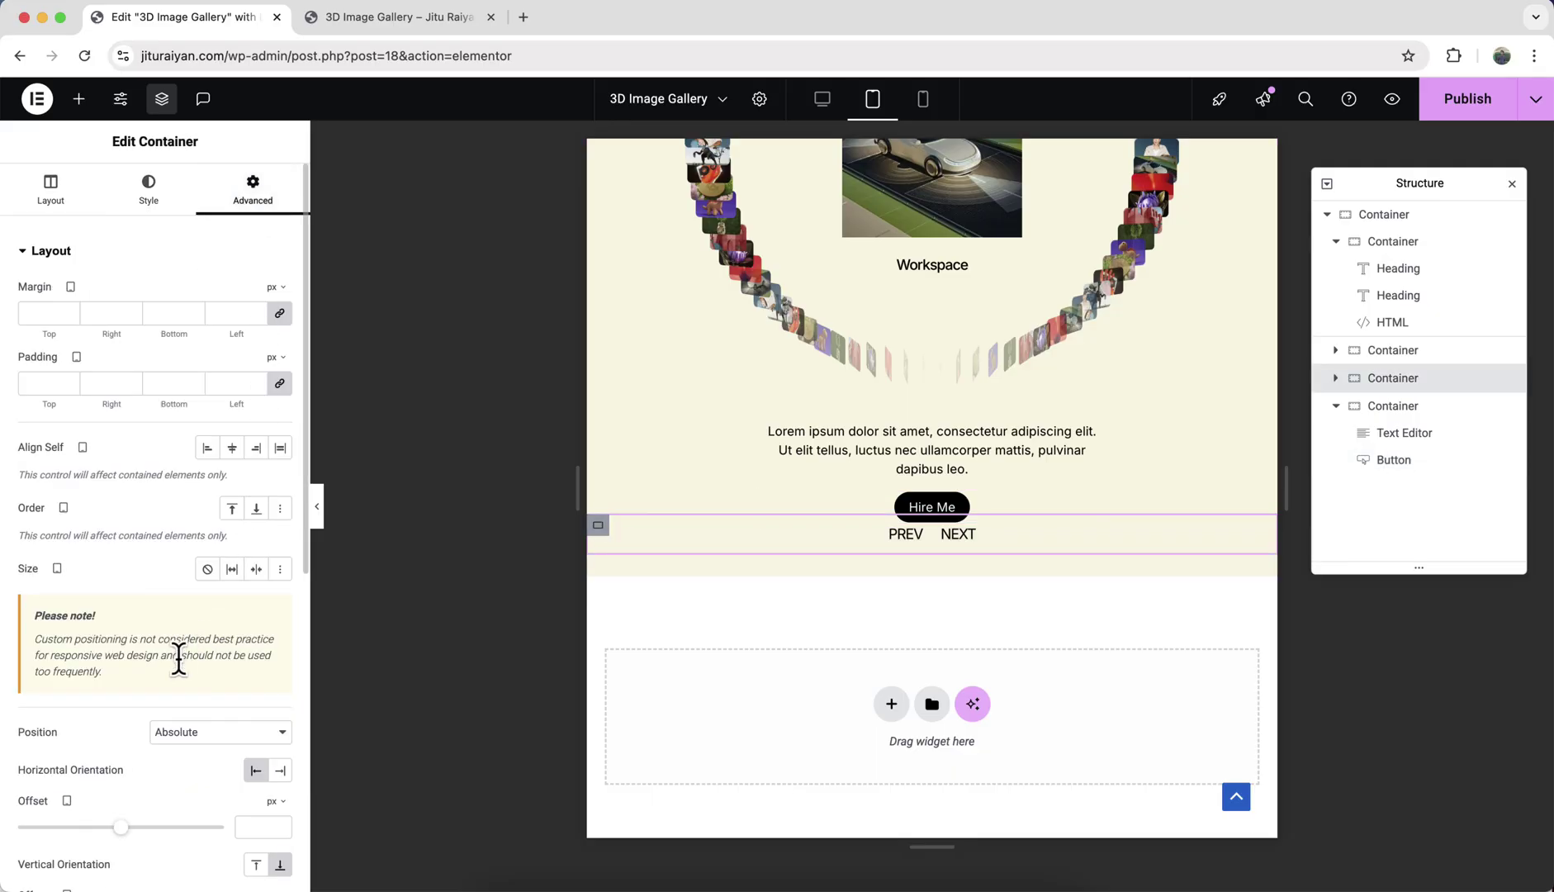
{"action": "left_click", "coordinate": [164, 731]}
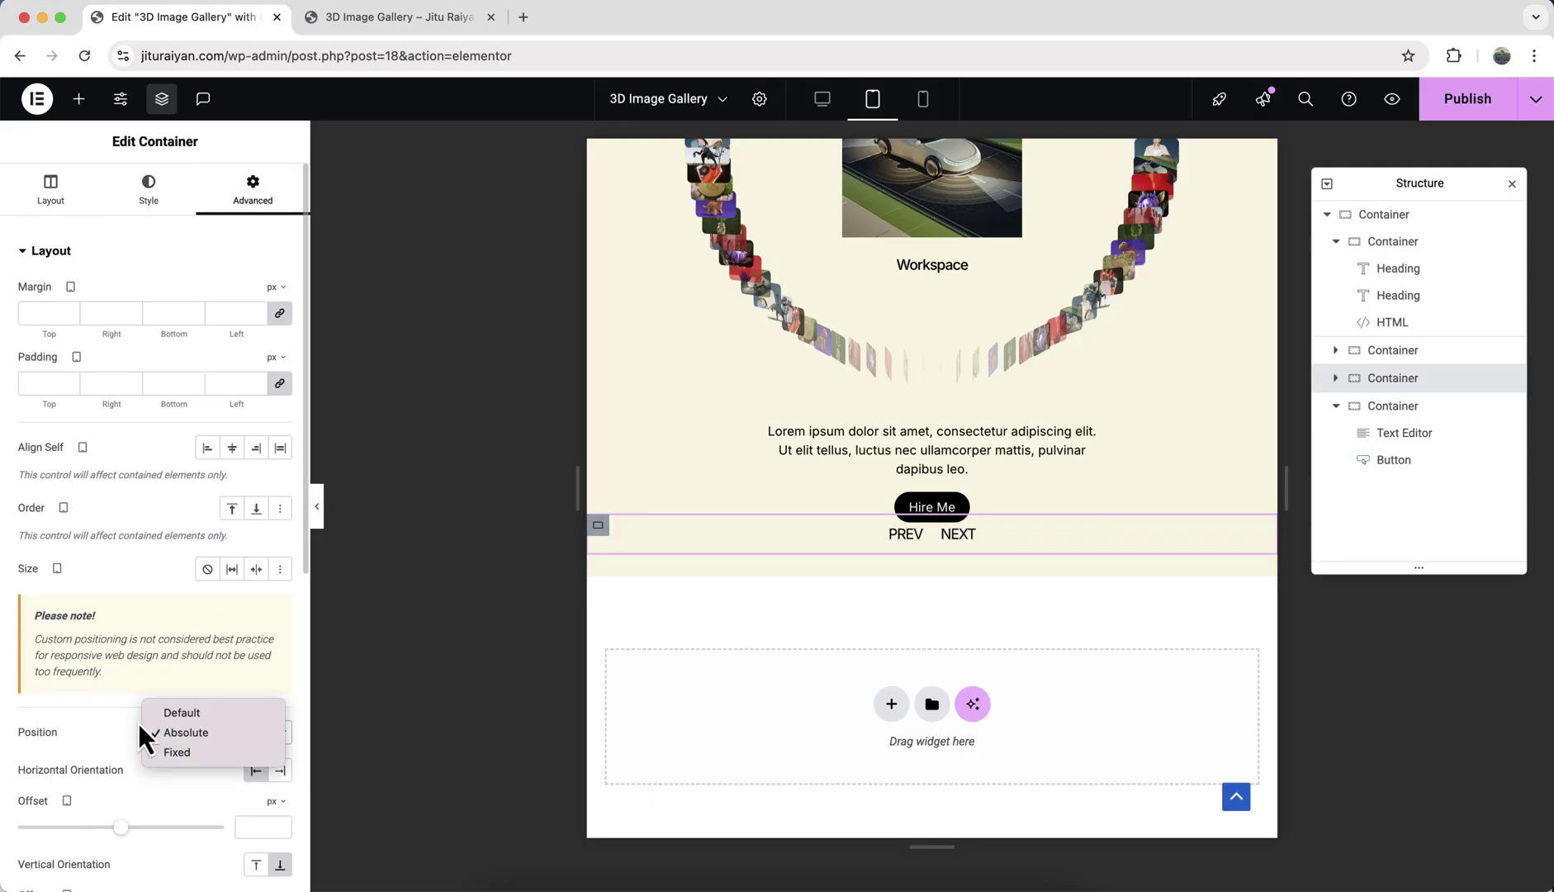
{"action": "left_click", "coordinate": [141, 727]}
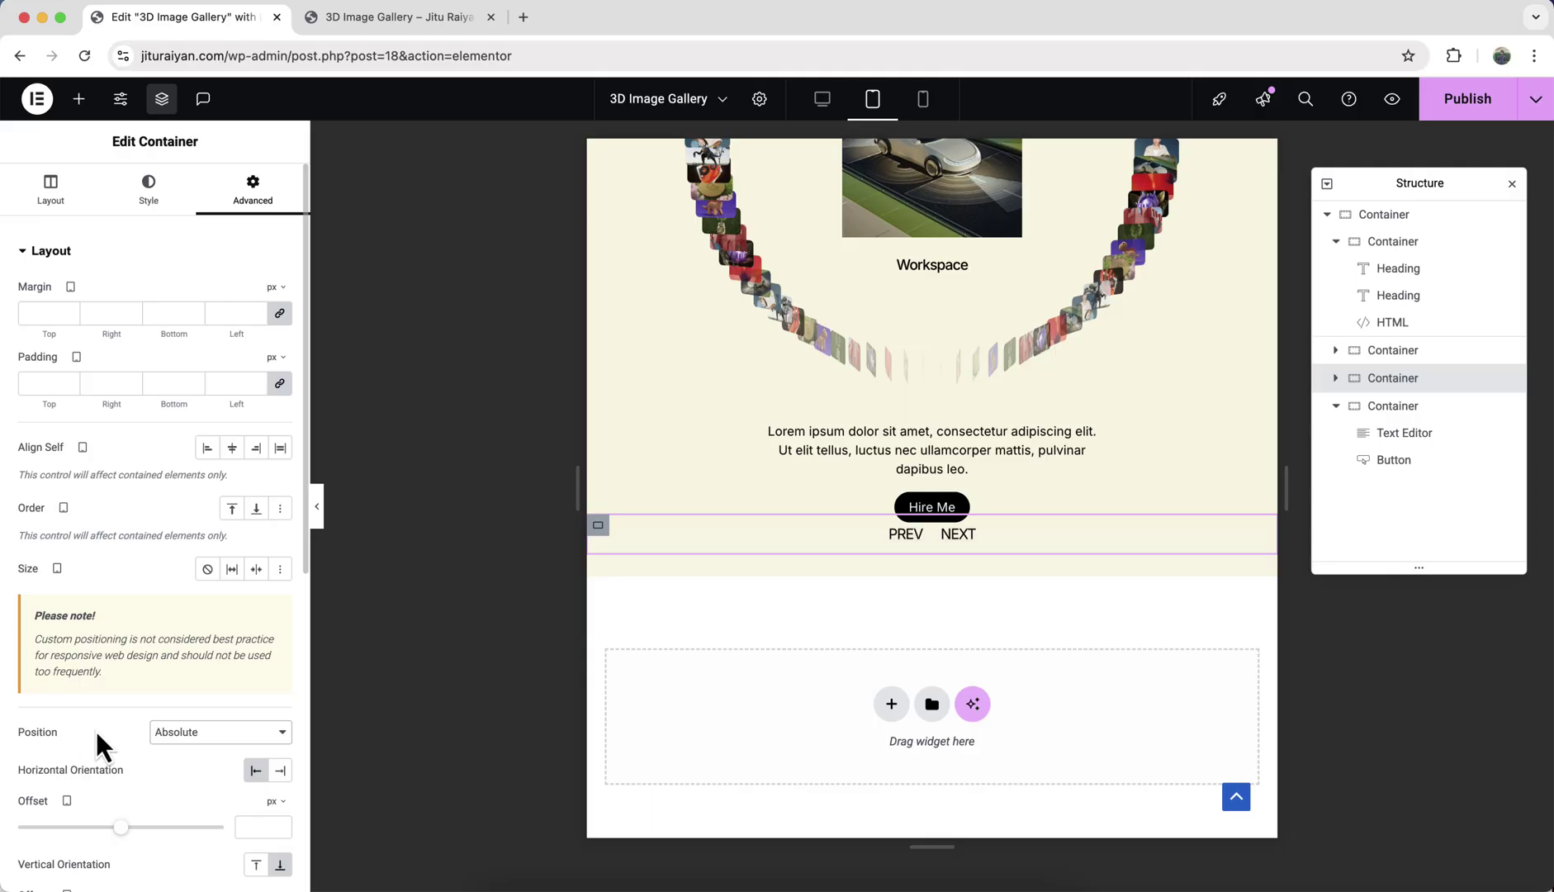
{"action": "left_click", "coordinate": [191, 734]}
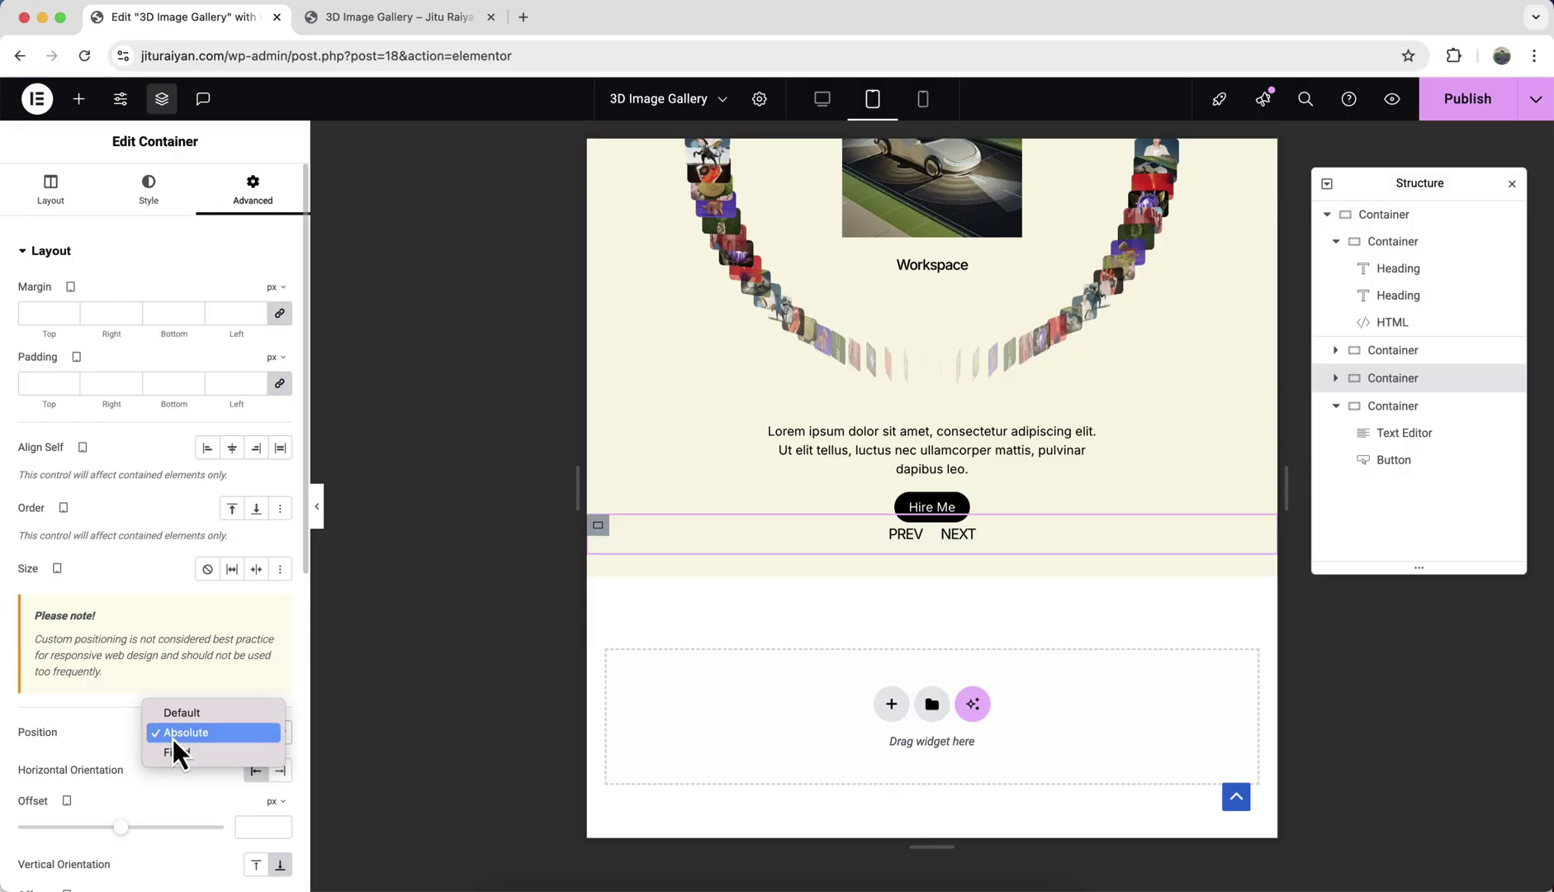
{"action": "left_click", "coordinate": [103, 741]}
- Add the CSS class mdw-no-position-tablet to the container and switch to mobile view
{"action": "scroll", "coordinate": [102, 739], "scroll_direction": "down", "scroll_amount": 5}
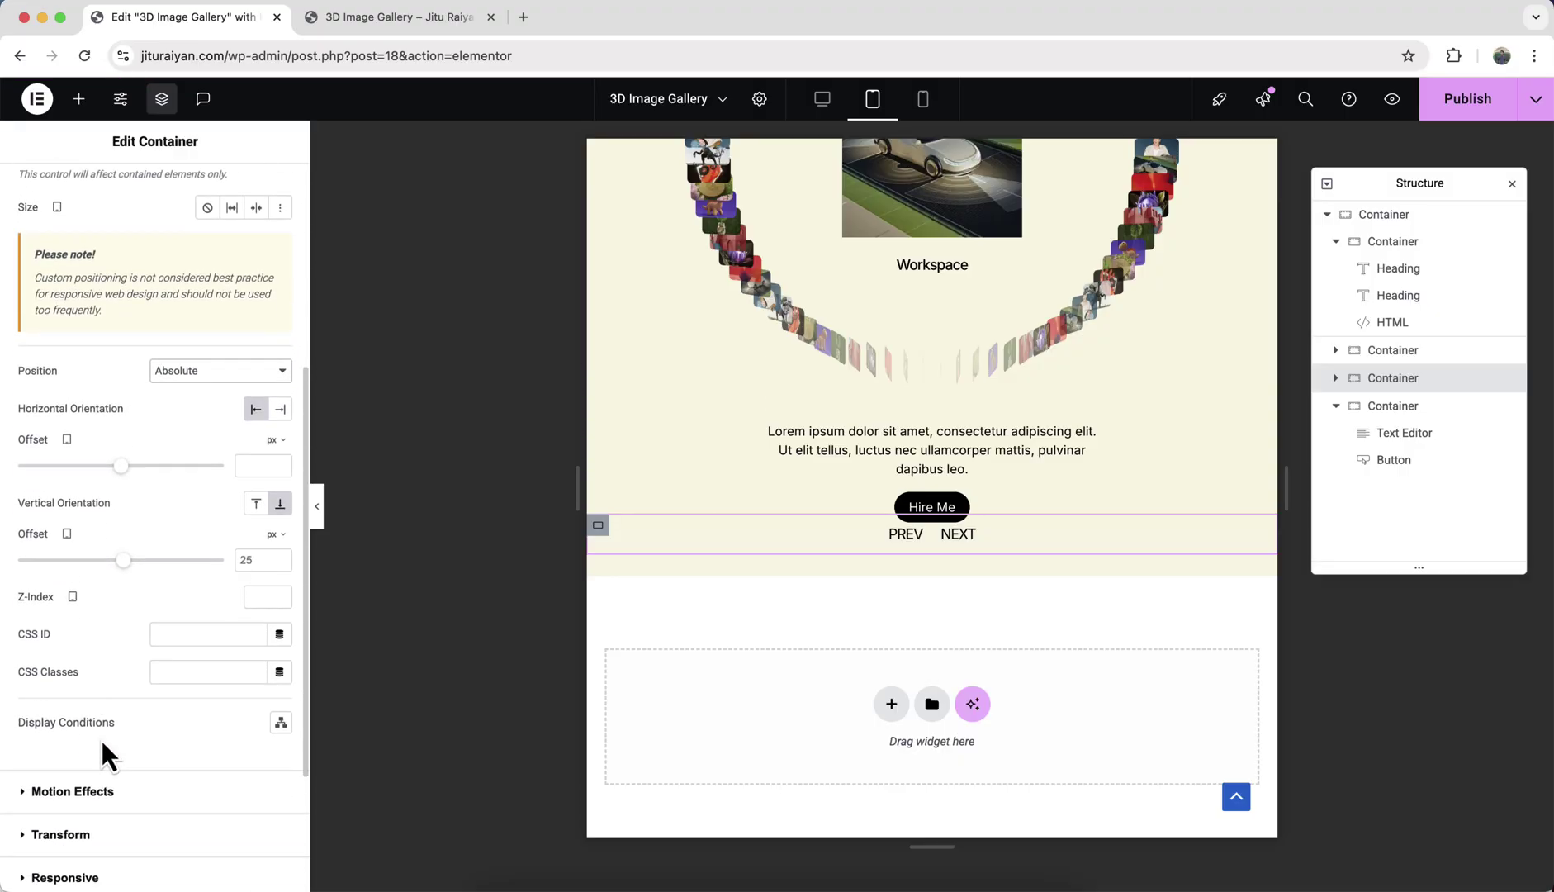
{"action": "left_click", "coordinate": [165, 607]}
{"action": "type", "text": "mdw-no-position-tablet"}
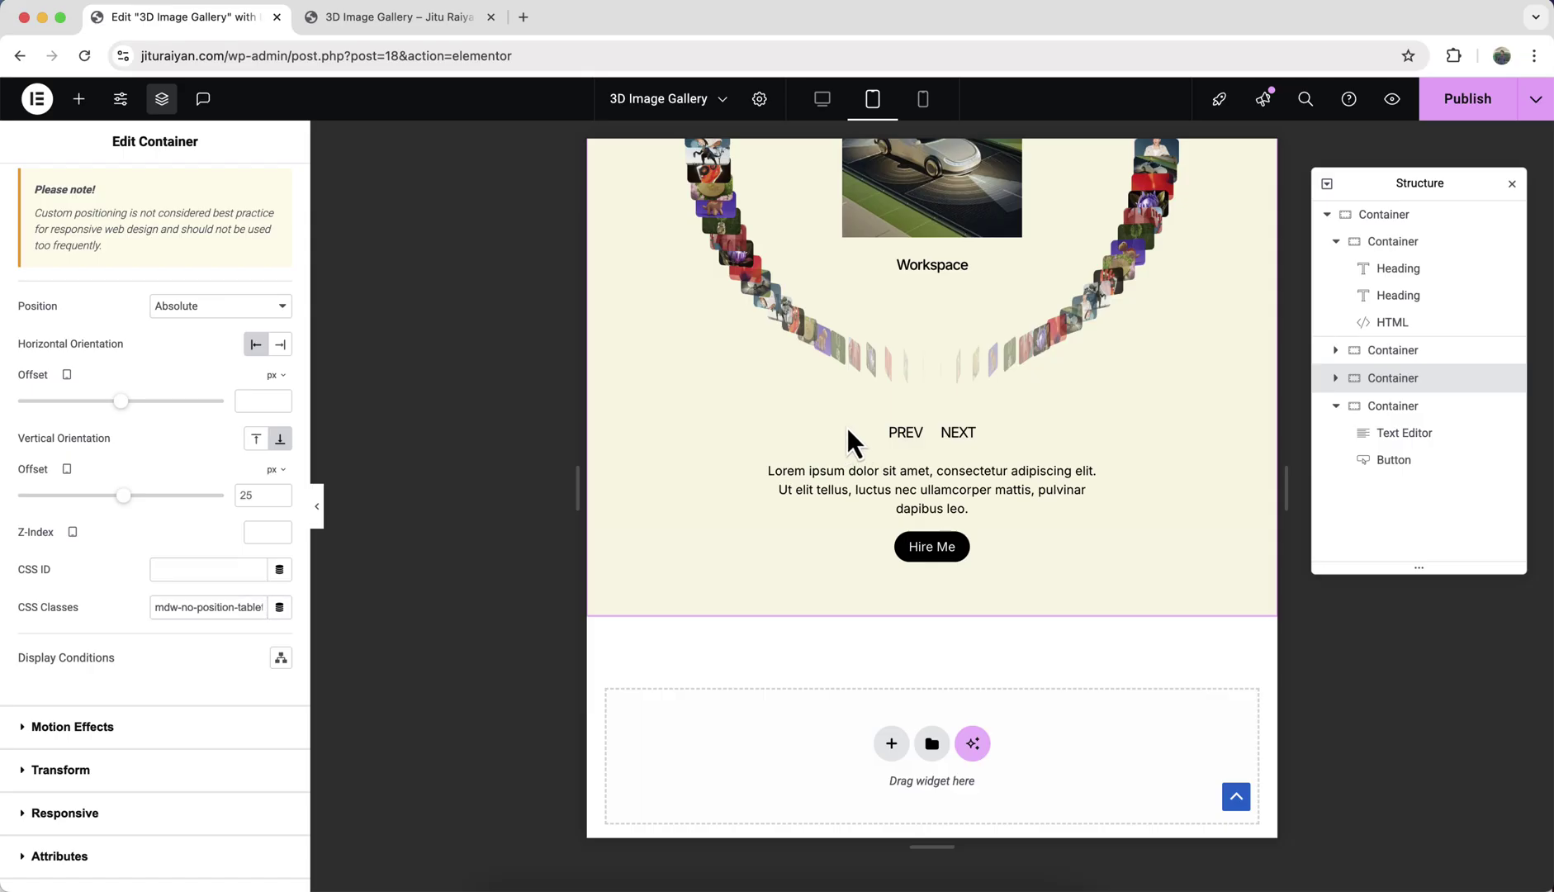
{"action": "left_click", "coordinate": [927, 98]}
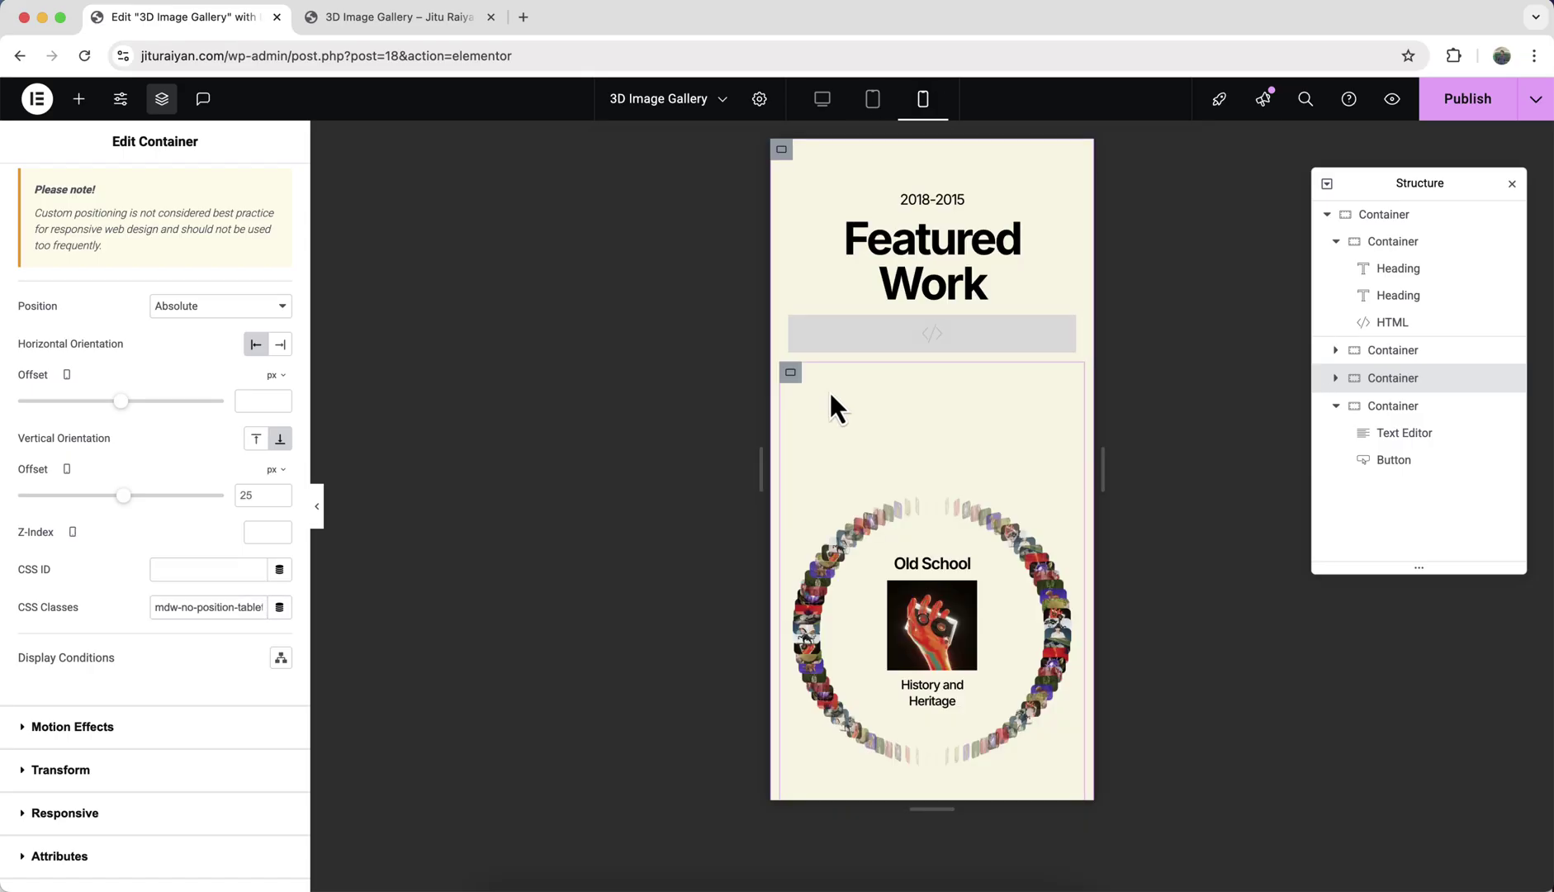
- On mobile, set the gallery Min Height to 350 and the text container Width to 300 px
{"action": "scroll", "coordinate": [831, 392], "scroll_direction": "down", "scroll_amount": 3}
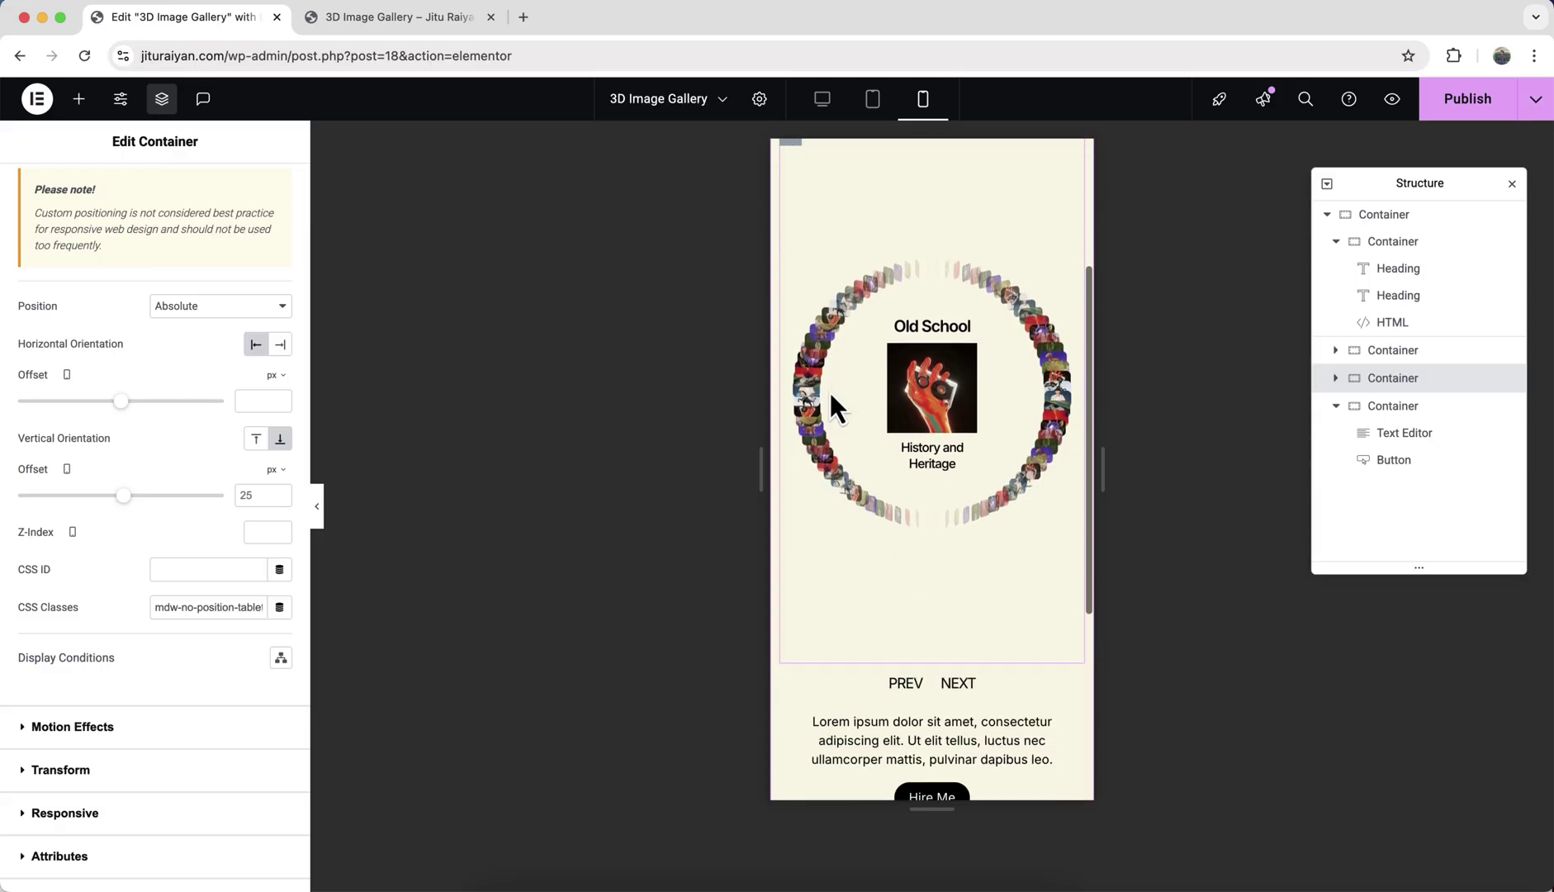
{"action": "scroll", "coordinate": [835, 440], "scroll_direction": "up", "scroll_amount": 3}
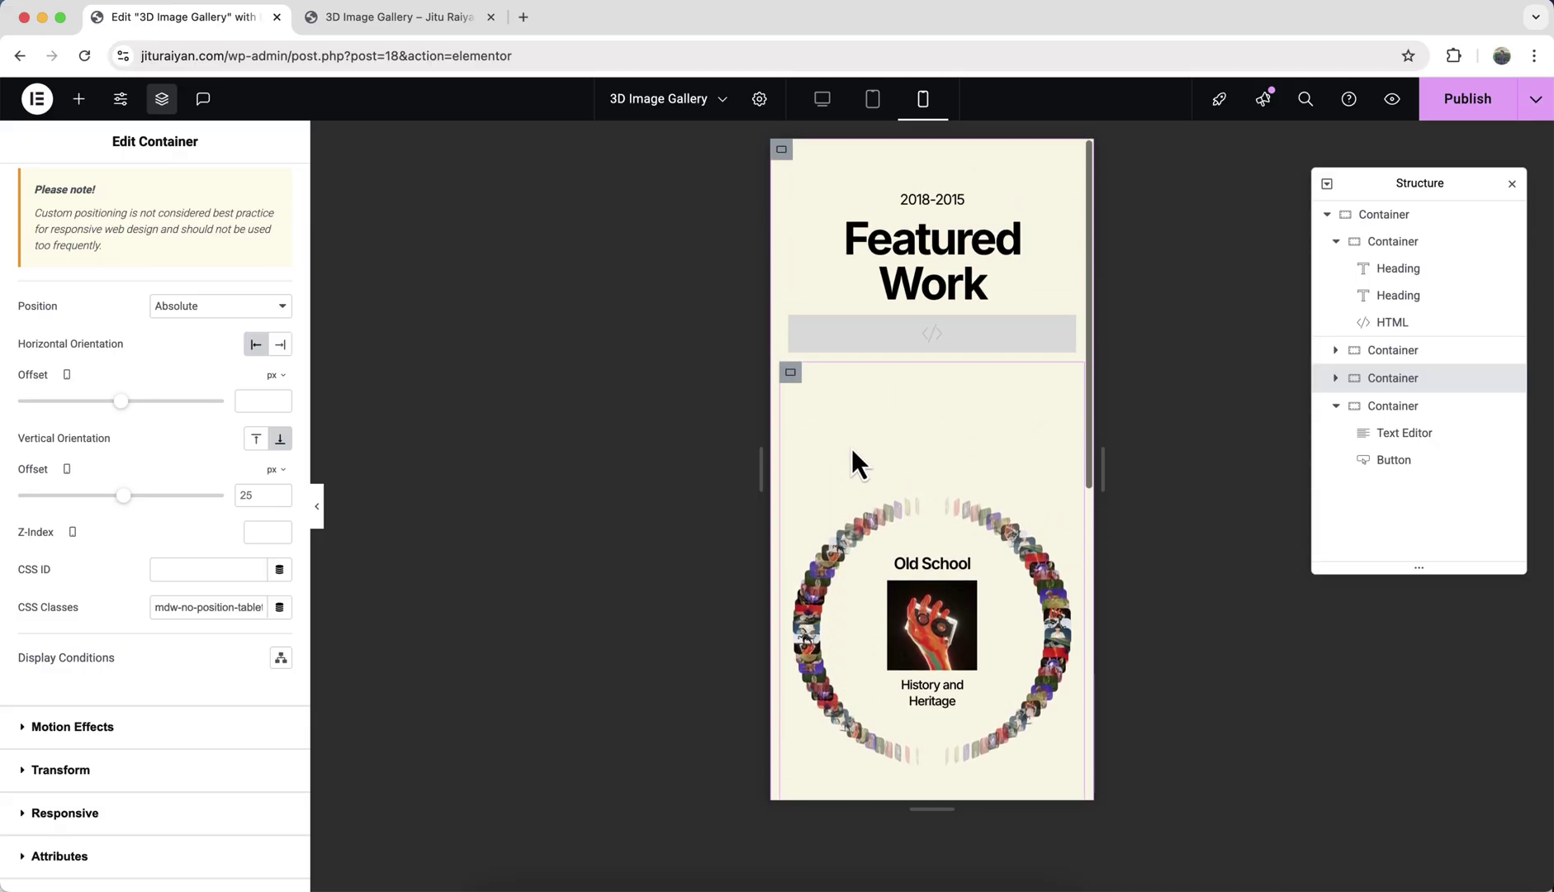
{"action": "left_click", "coordinate": [790, 373]}
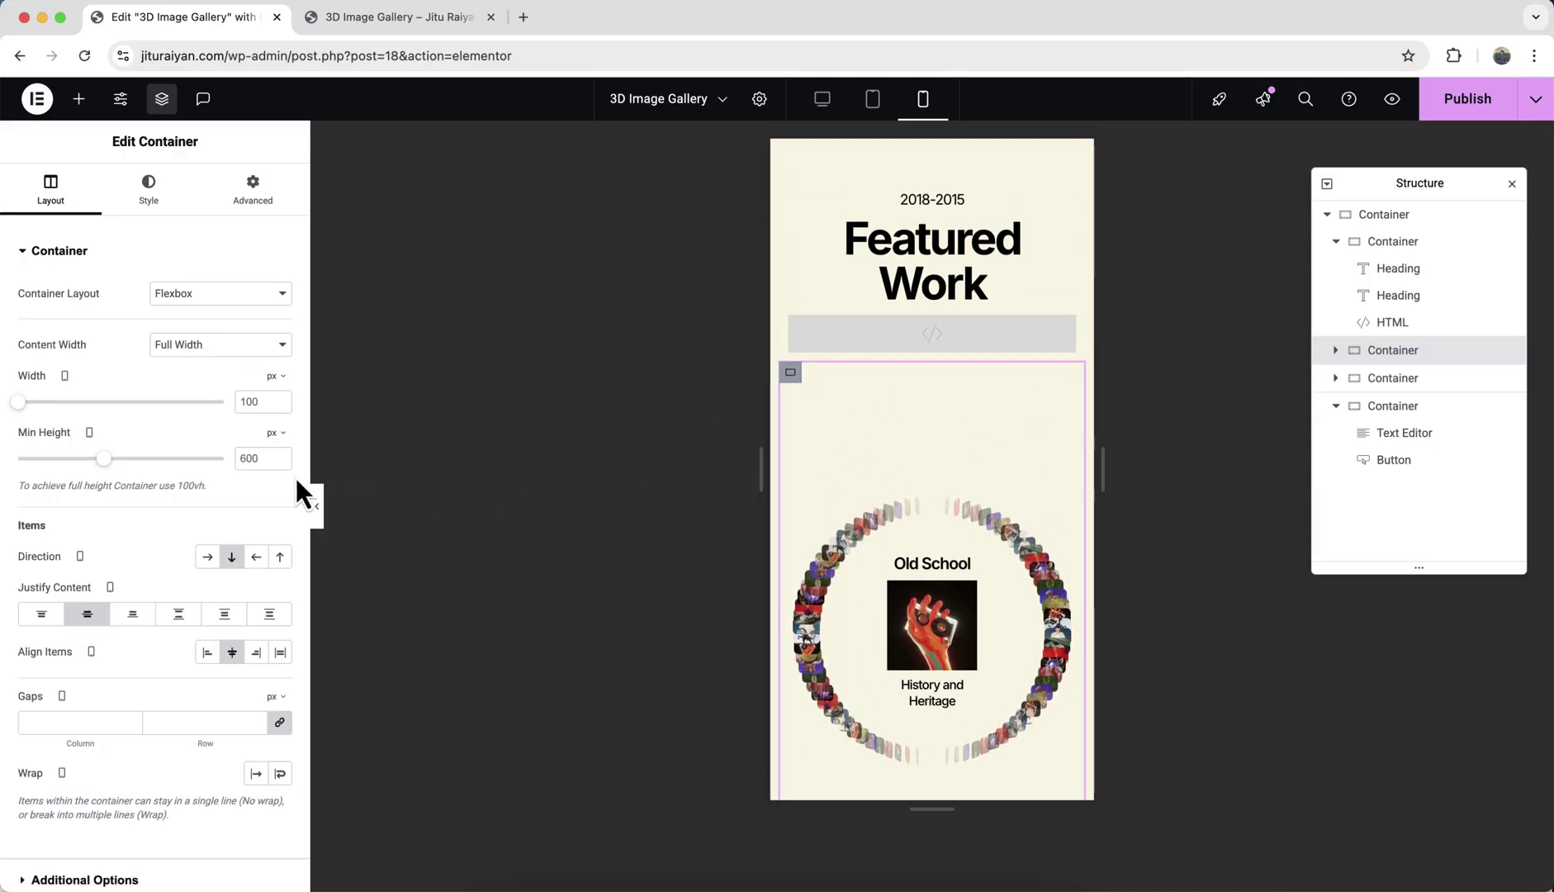
{"action": "double_click", "coordinate": [250, 458]}
{"action": "type", "text": "350"}
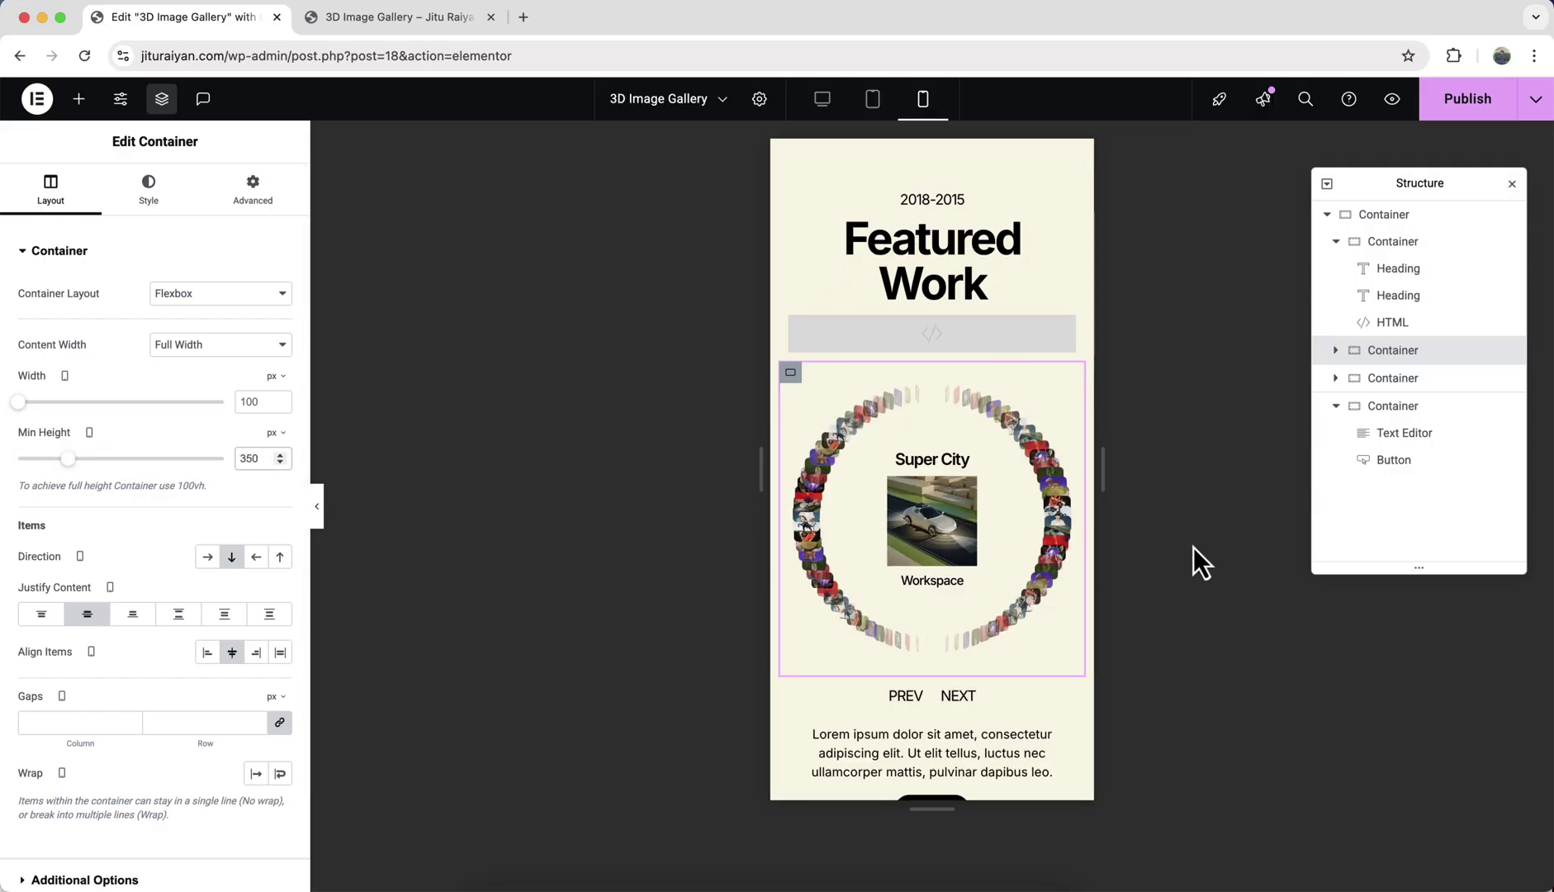
{"action": "left_click_drag", "start_coordinate": [1106, 473], "coordinate": [1328, 503]}
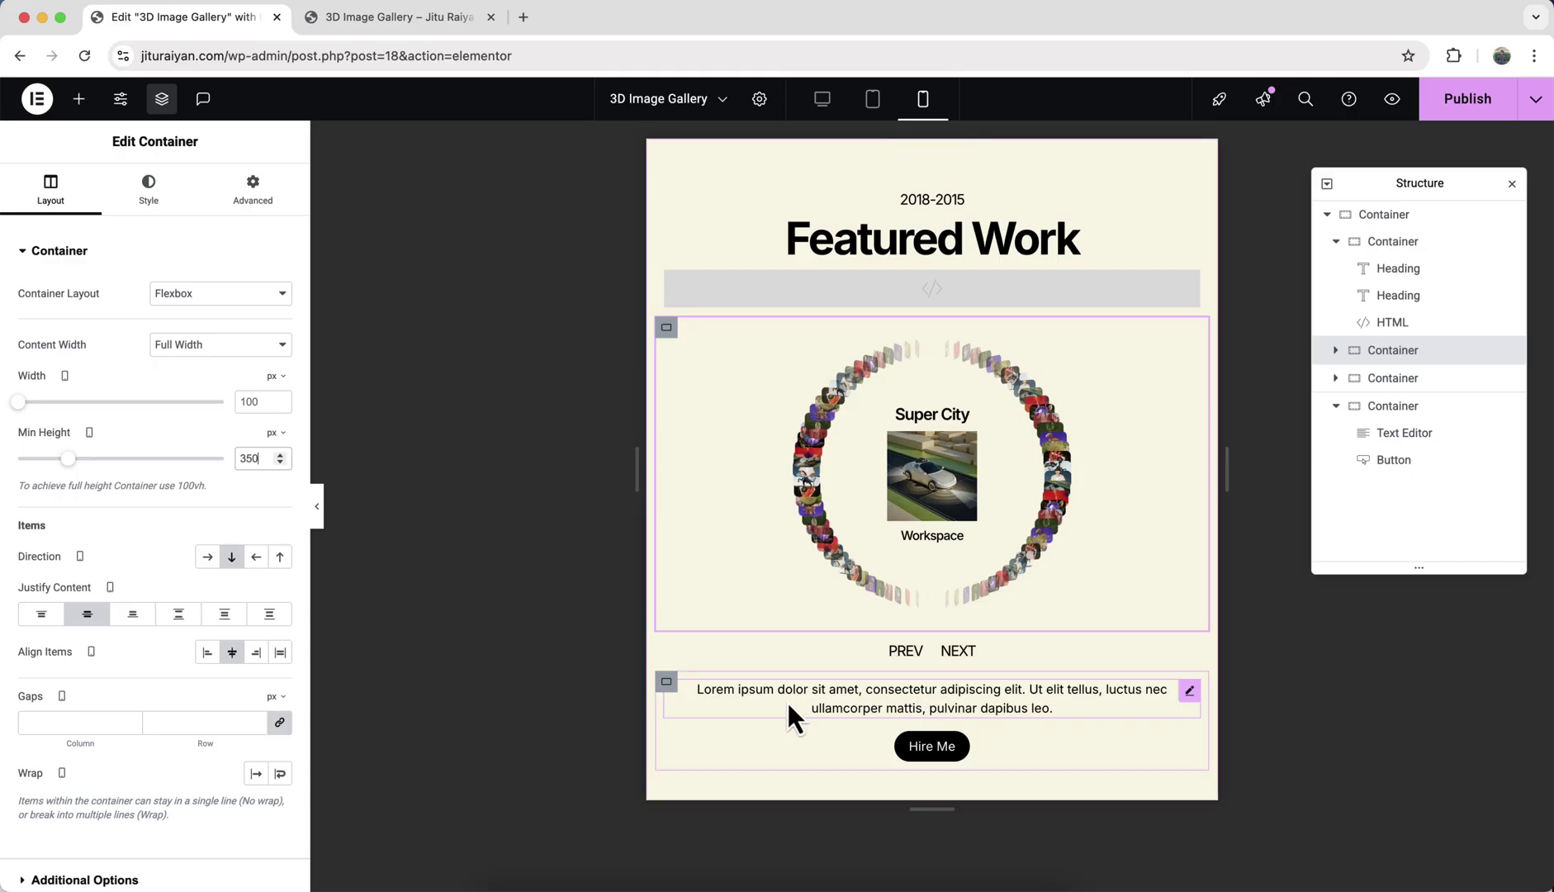
{"action": "left_click", "coordinate": [667, 685]}
{"action": "double_click", "coordinate": [257, 401]}
{"action": "type", "text": "300"}
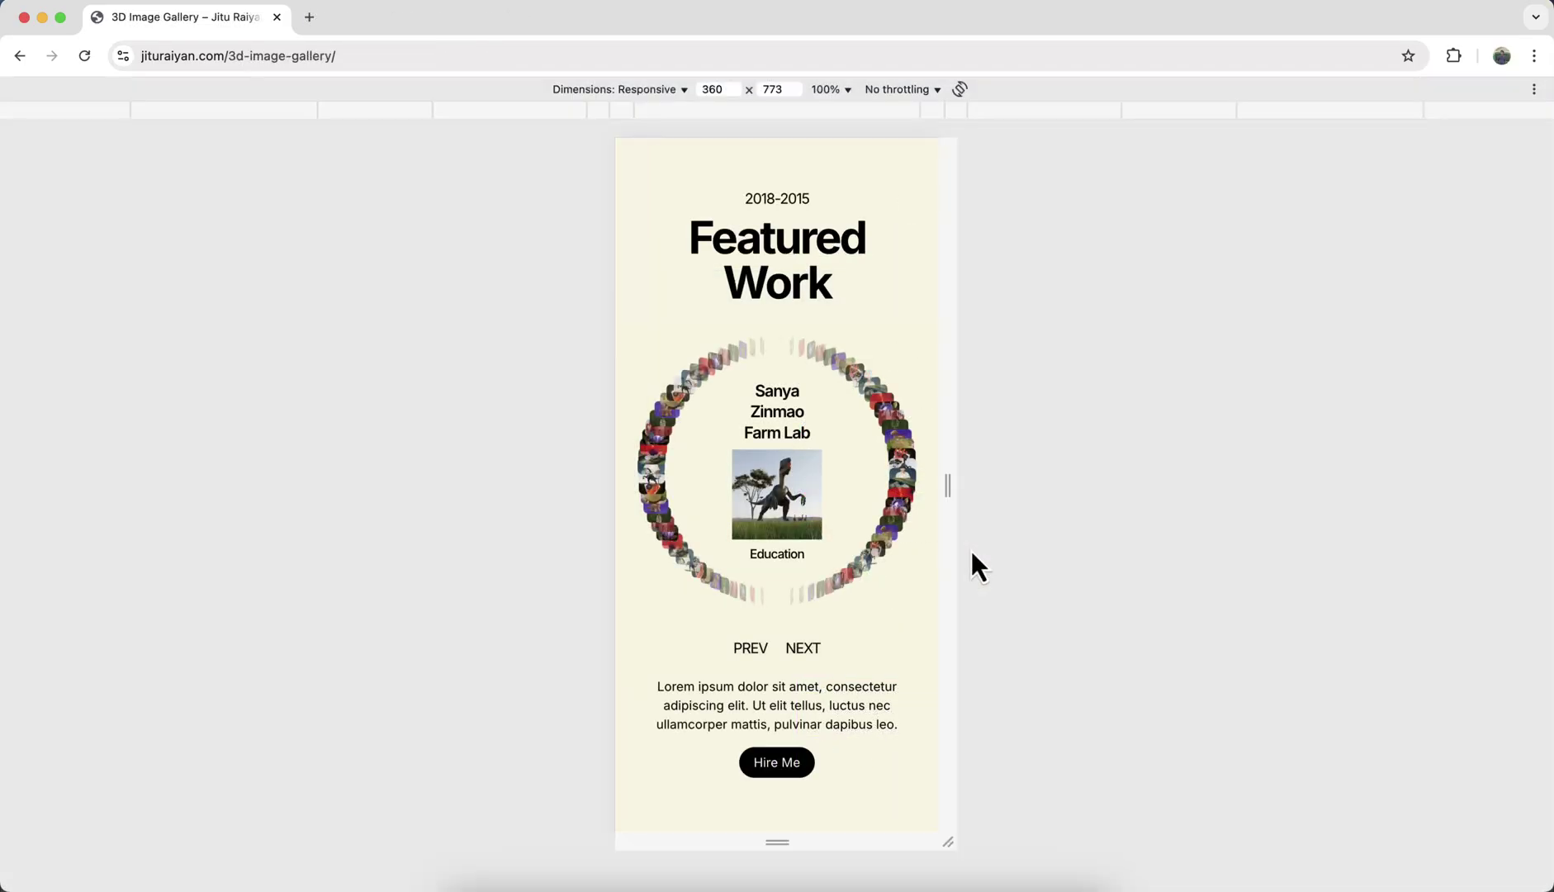
- Click NEXT three times to rotate the mobile gallery through Super City to Xiazi Box
{"action": "left_click", "coordinate": [806, 653]}
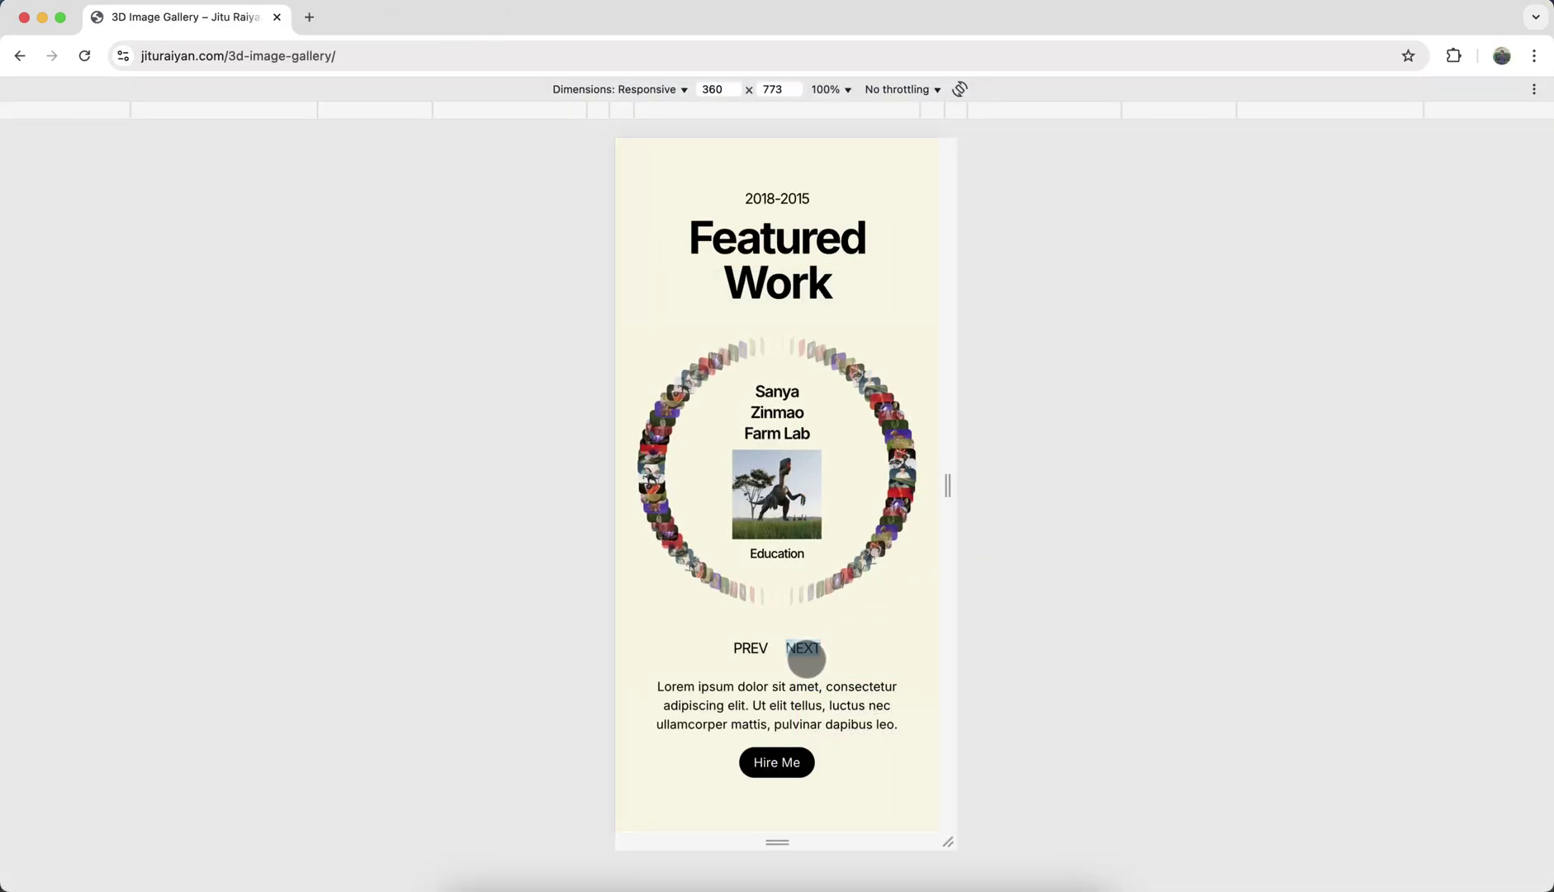
{"action": "left_click", "coordinate": [806, 652]}
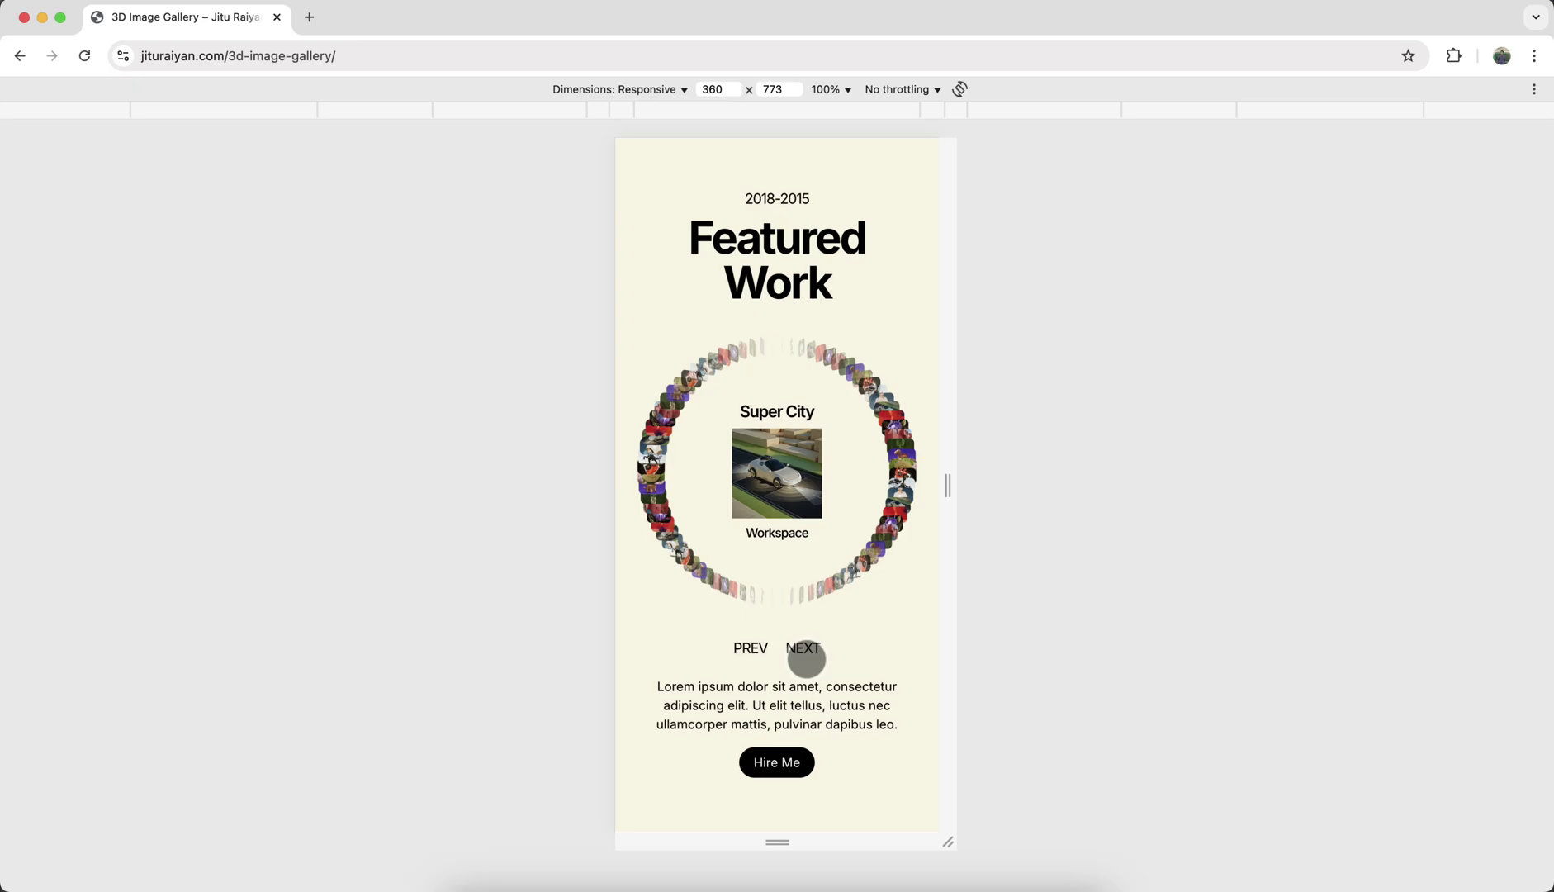
{"action": "left_click", "coordinate": [805, 657]}
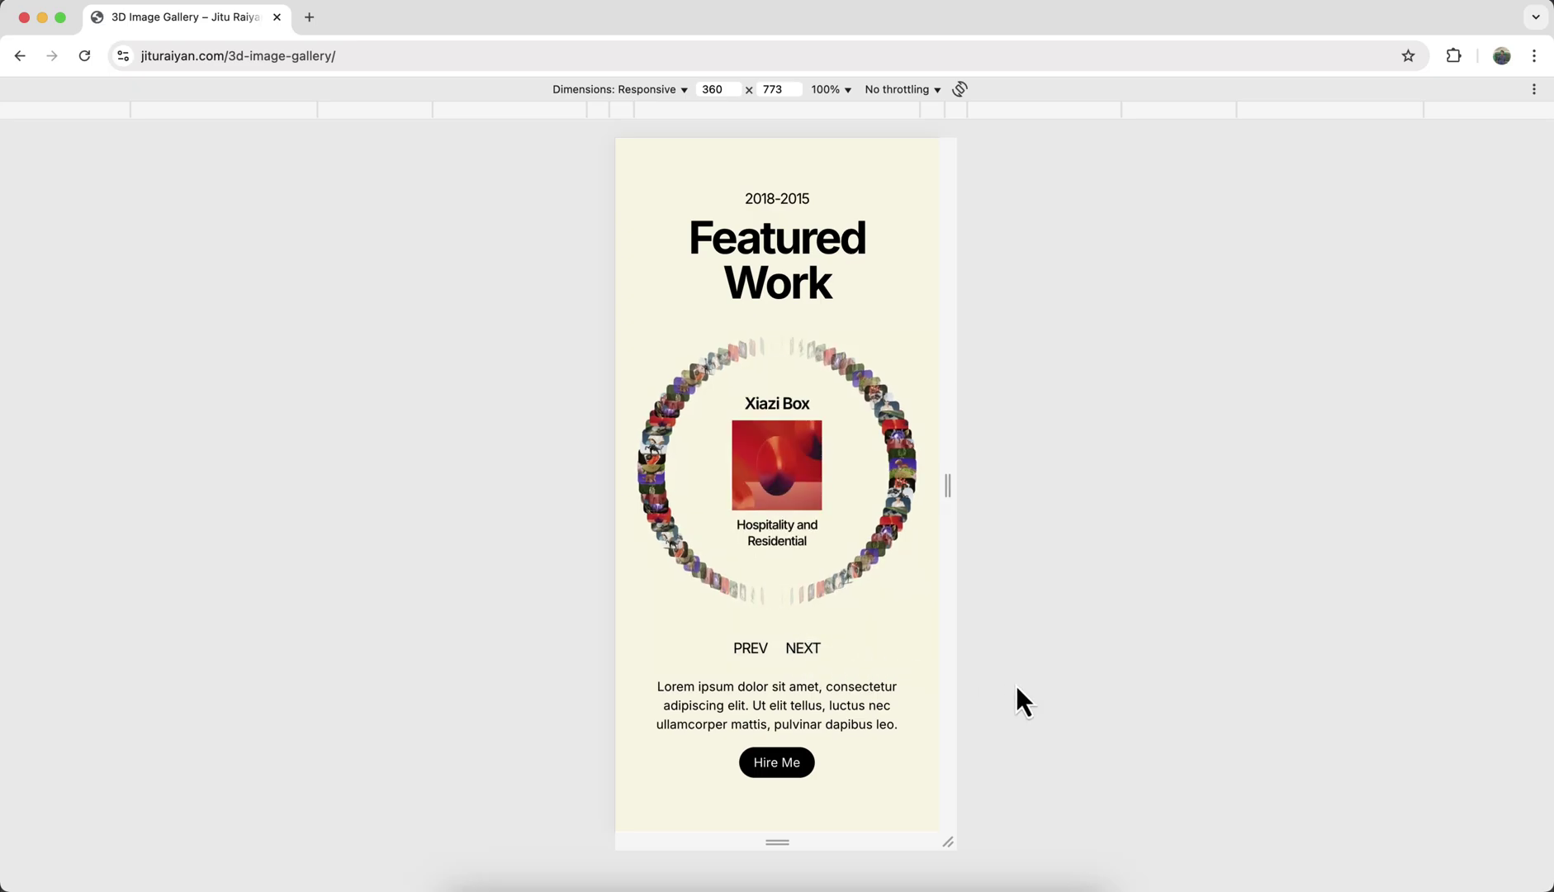